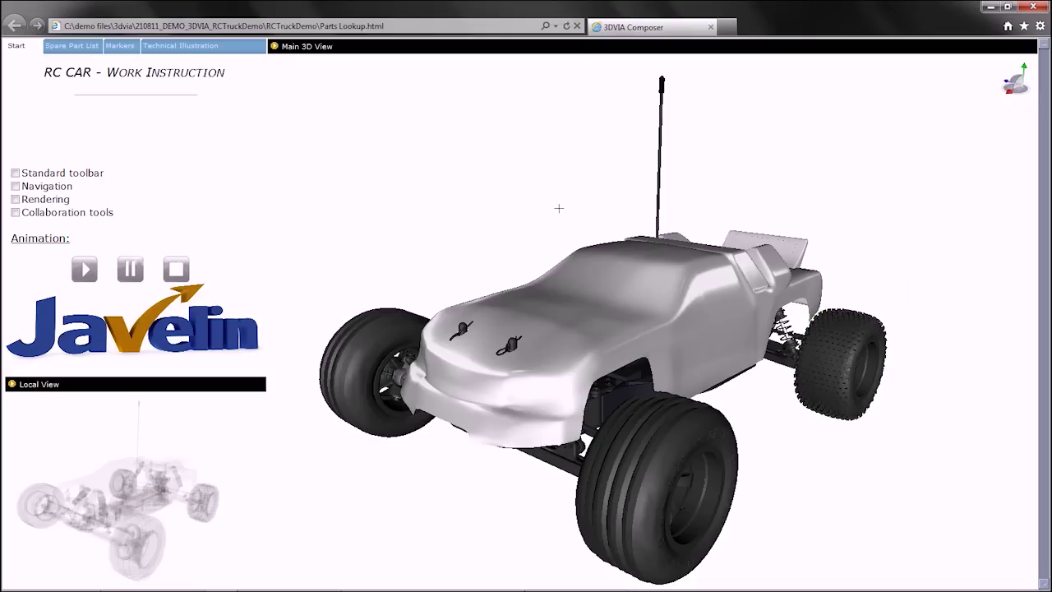
# Inspect the RC truck from several angles and close up at the rear body, and play the work instruction animation
pyautogui.moveTo(566, 219); pyautogui.dragTo(178, 587)
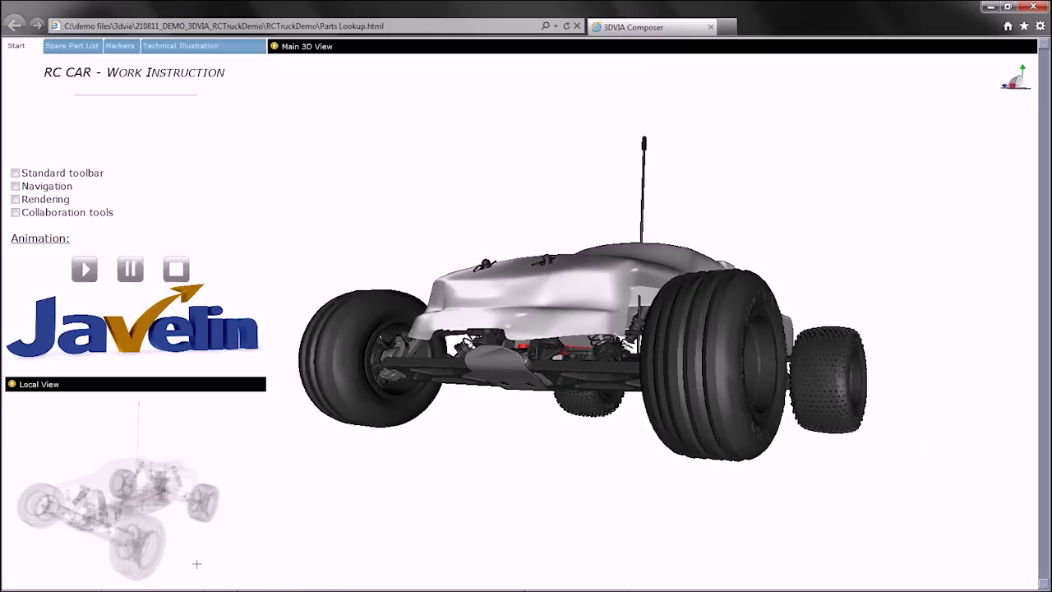
pyautogui.rightClick(184, 242)
pyautogui.click(390, 198)
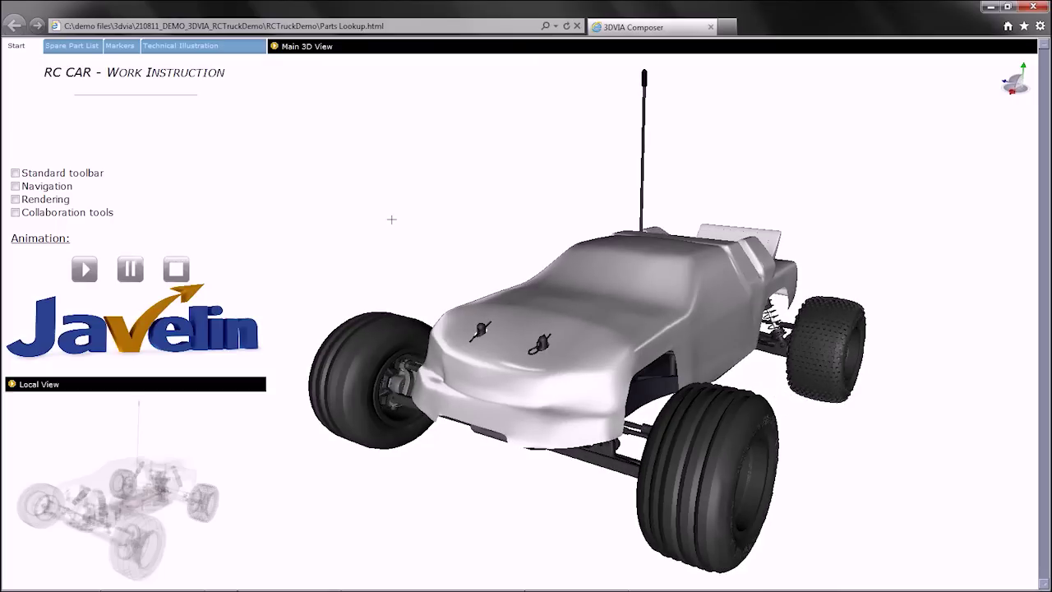
pyautogui.moveTo(391, 217); pyautogui.dragTo(446, 208, button='middle')
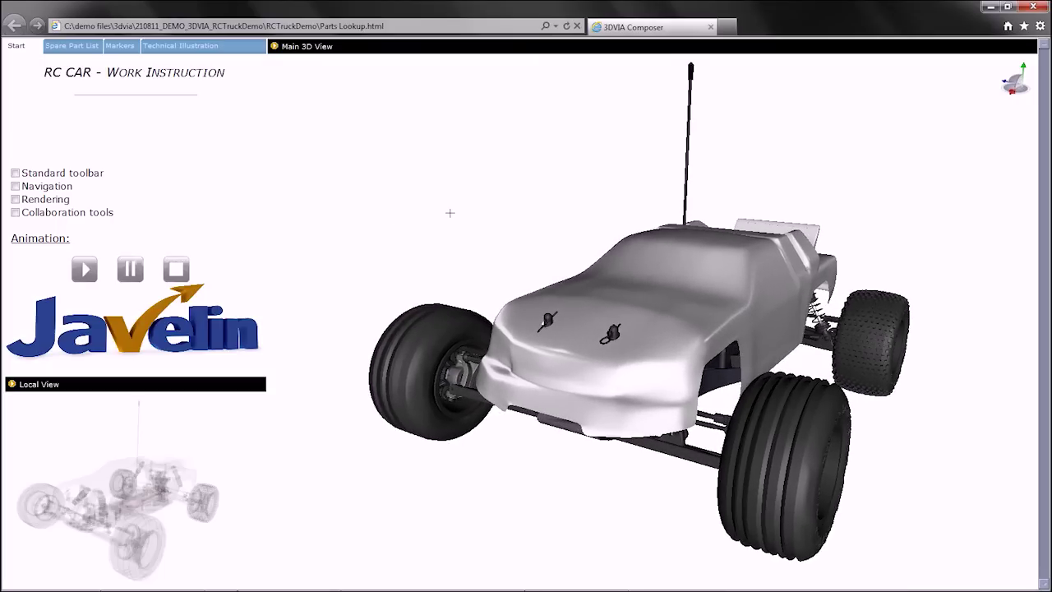
pyautogui.moveTo(450, 213); pyautogui.dragTo(352, 207)
pyautogui.click(902, 300)
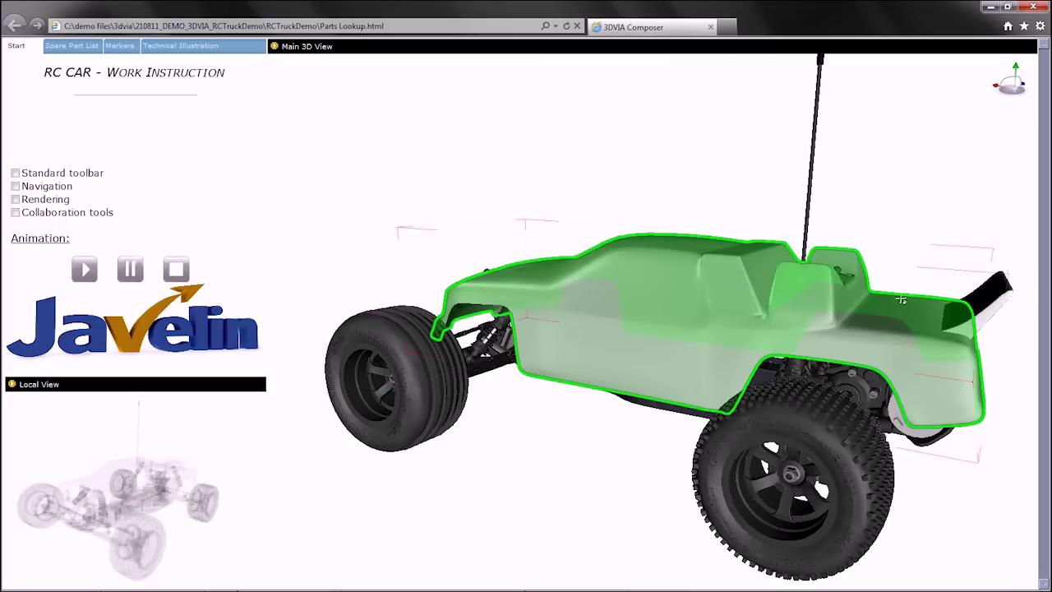
pyautogui.scroll(-3, 912, 304)
pyautogui.scroll(10, 887, 306)
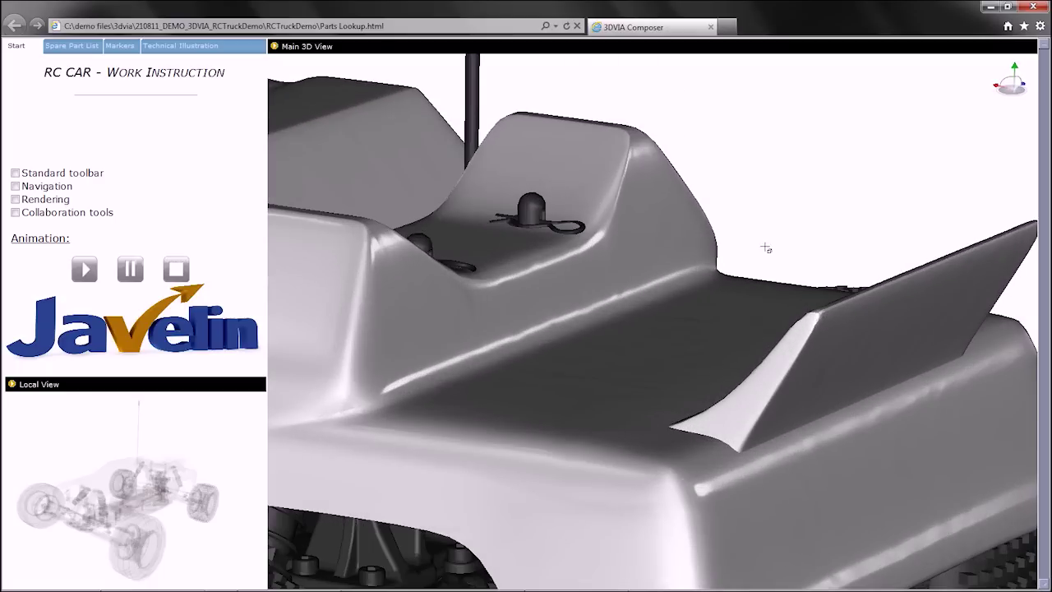
pyautogui.moveTo(766, 249); pyautogui.dragTo(805, 208)
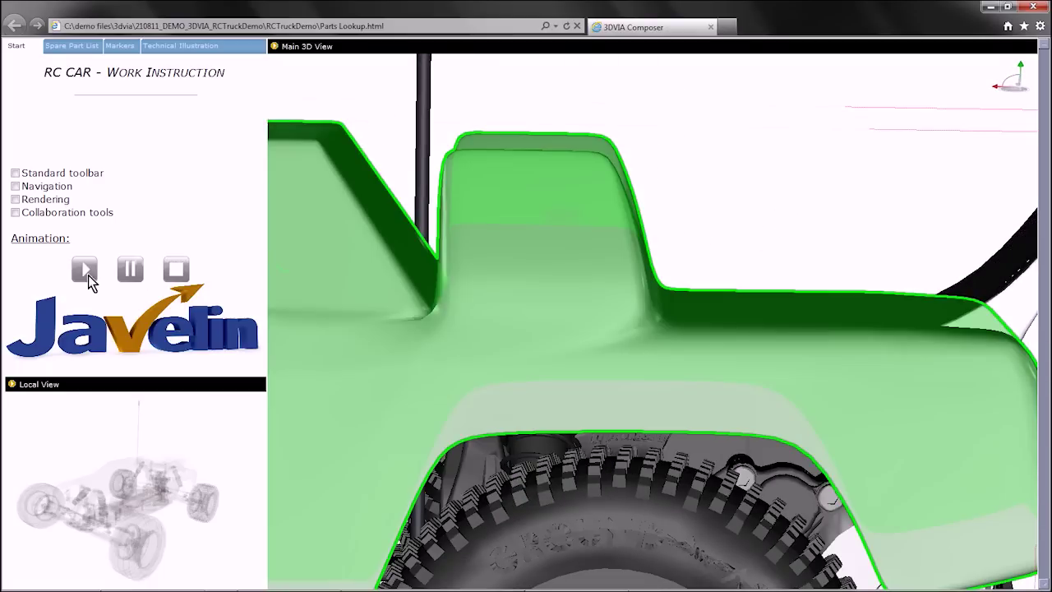
pyautogui.click(86, 273)
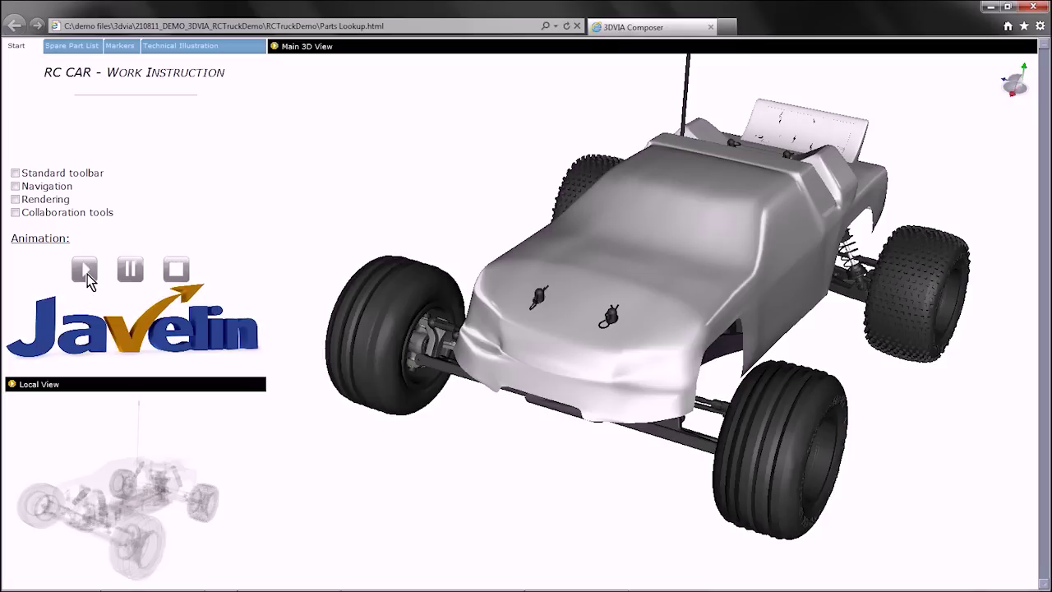
# Minimize the browser and open the document FS-operation_manual.pdf in Adobe Acrobat
pyautogui.click(989, 7)
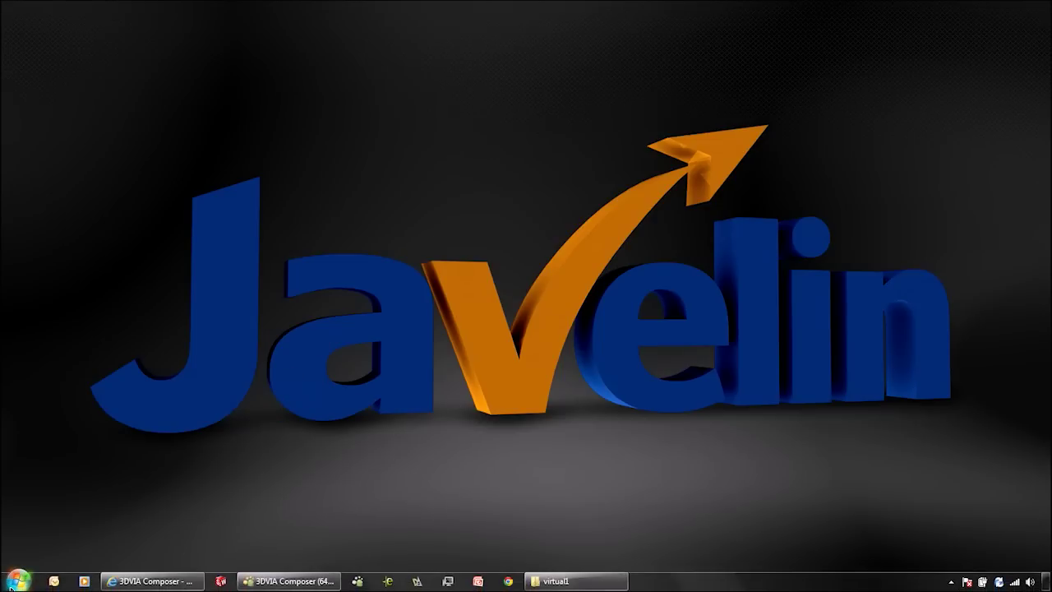
pyautogui.click(18, 580)
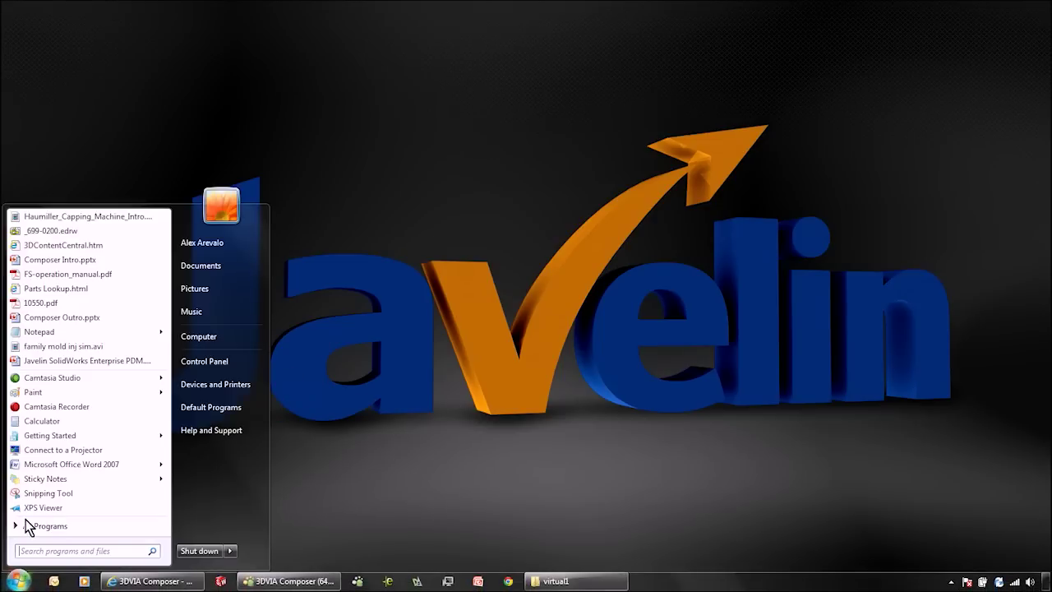
pyautogui.click(57, 274)
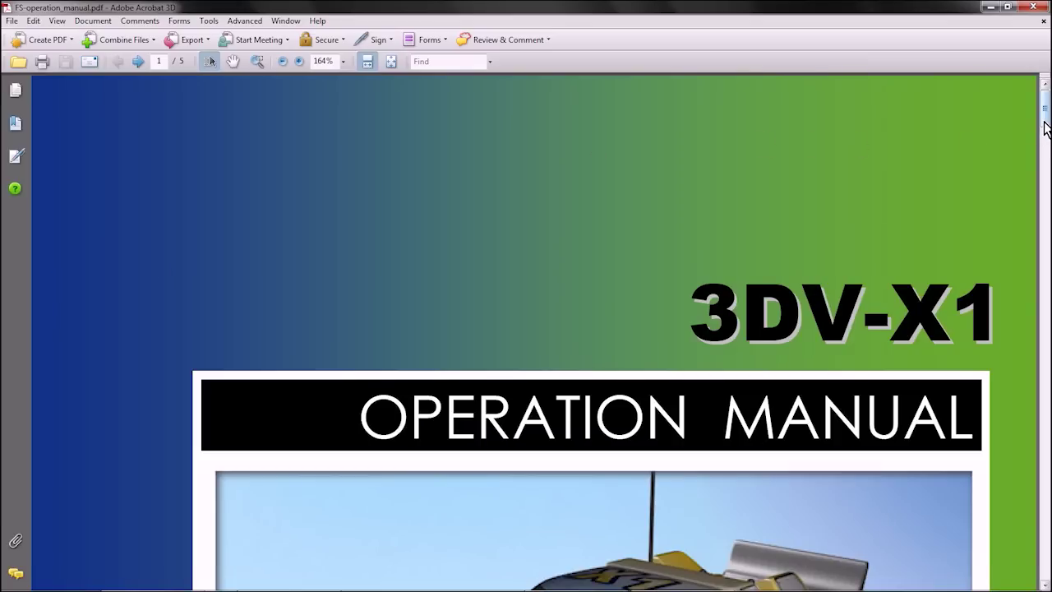
# Examine the manual's cover image and the line detail of the front suspension drawing on page 3
pyautogui.moveTo(1046, 128); pyautogui.dragTo(1047, 158)
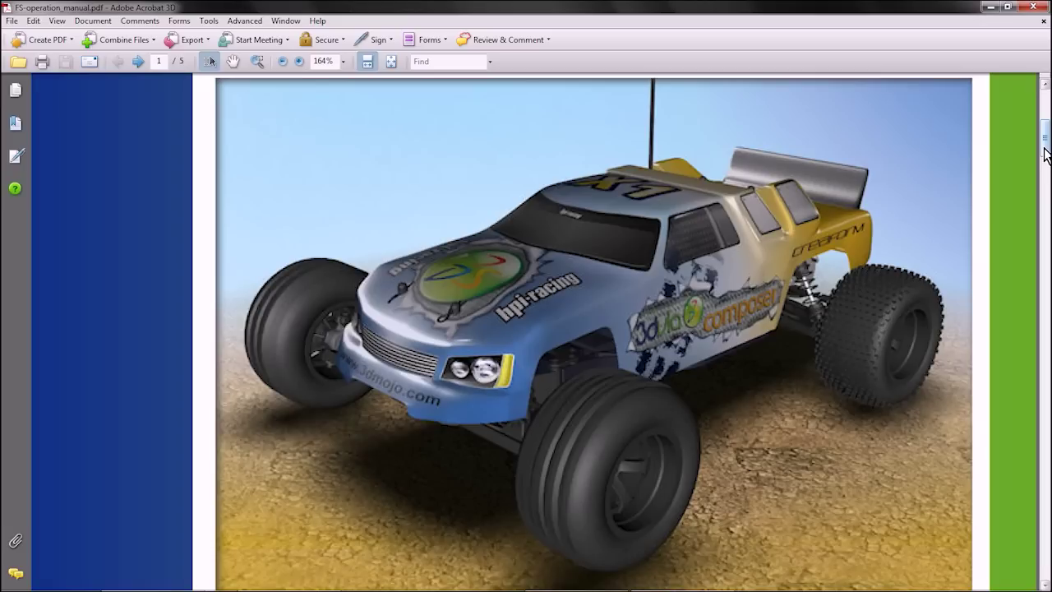
pyautogui.moveTo(1046, 152); pyautogui.dragTo(1048, 336)
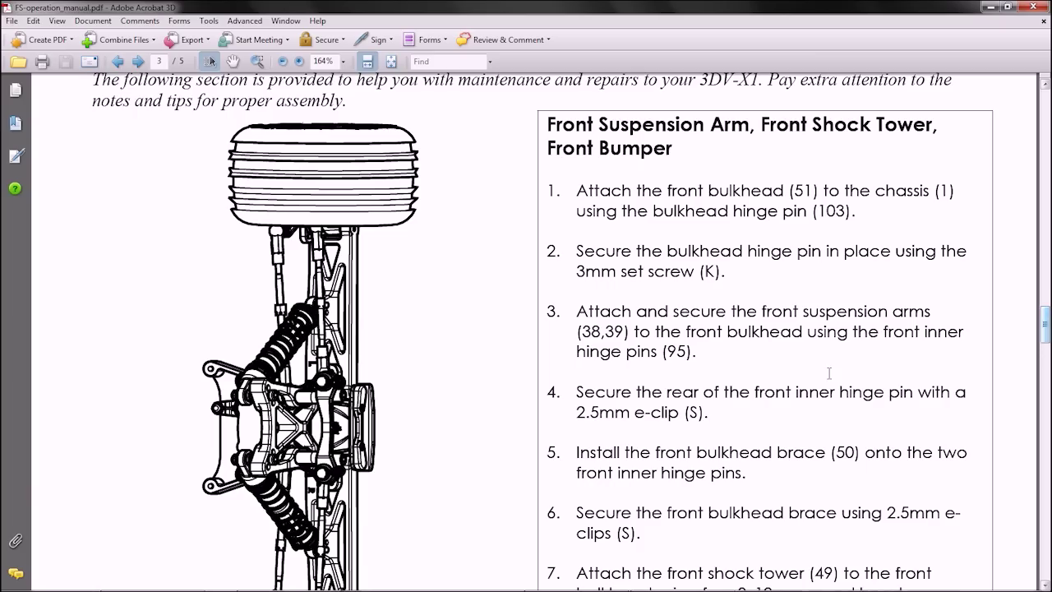
pyautogui.keyDown('ctrl'); pyautogui.scroll(5, 320, 437); pyautogui.keyUp('ctrl')
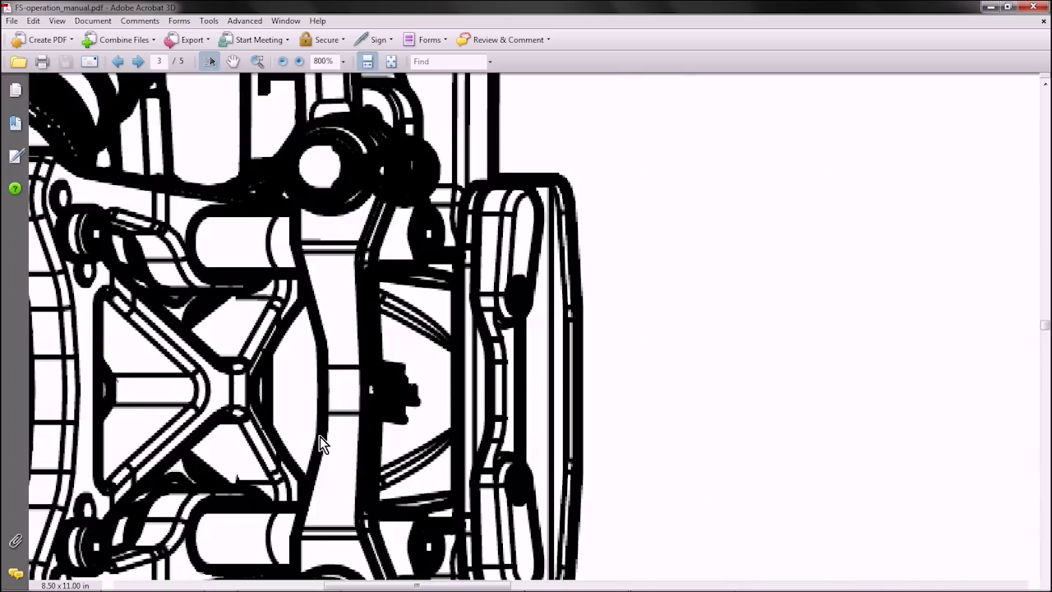
pyautogui.keyDown('ctrl'); pyautogui.scroll(-4, 319, 436); pyautogui.keyUp('ctrl')
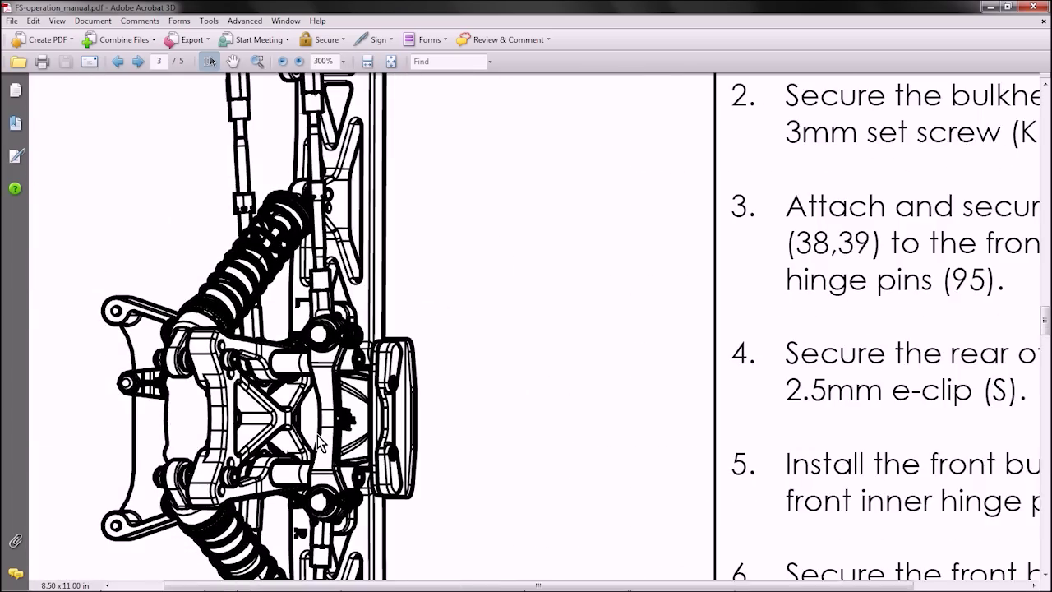
pyautogui.keyDown('ctrl'); pyautogui.scroll(-3, 320, 437); pyautogui.keyUp('ctrl')
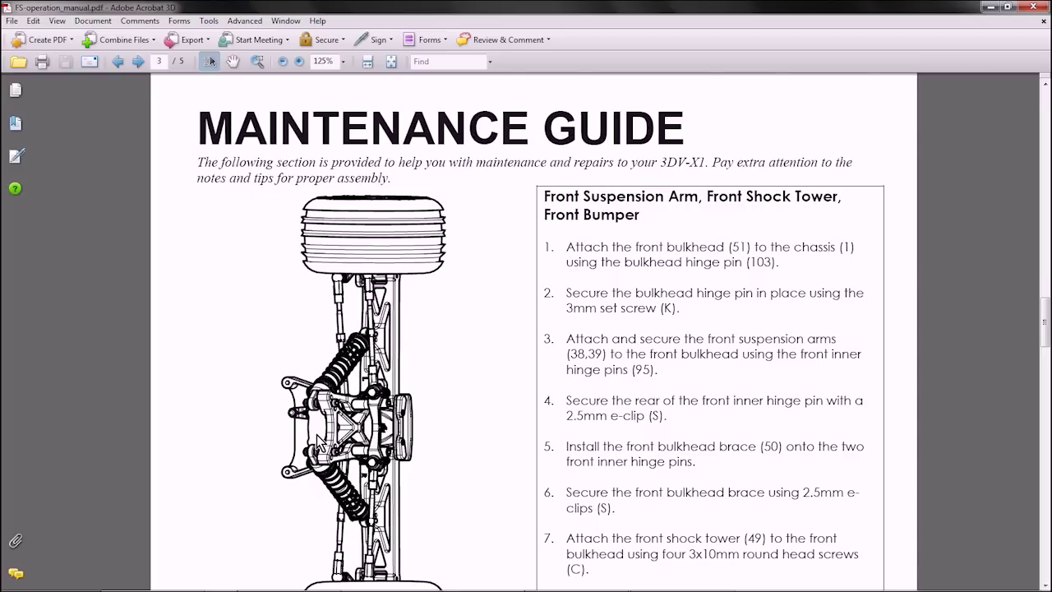
# Read through the maintenance guide's assembly instructions, its introductory note and the exploded front wheel illustration on pages 3 and 4
pyautogui.scroll(-4, 337, 399)
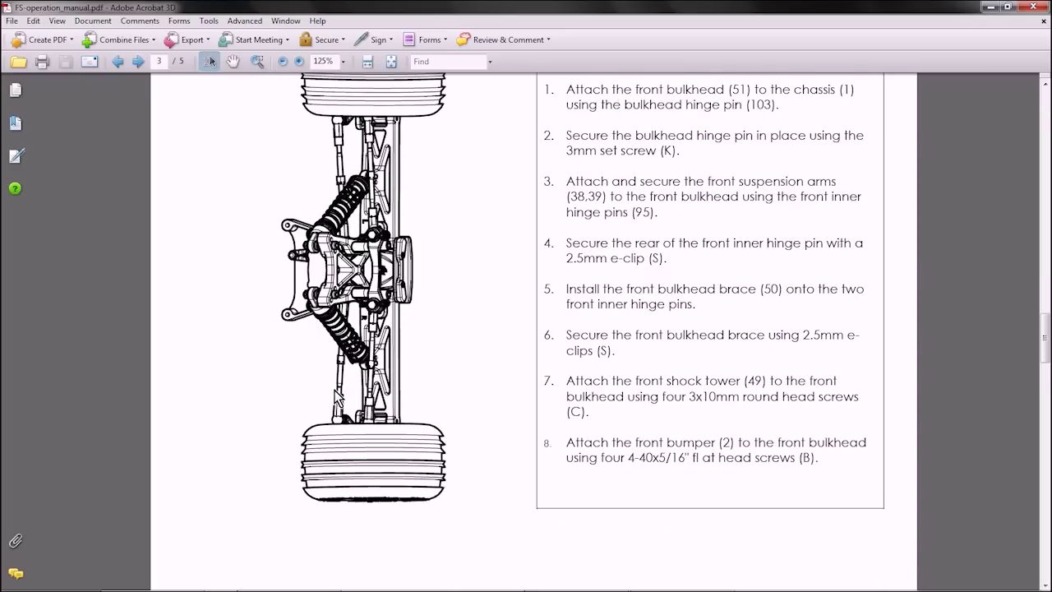
pyautogui.scroll(-12, 337, 395)
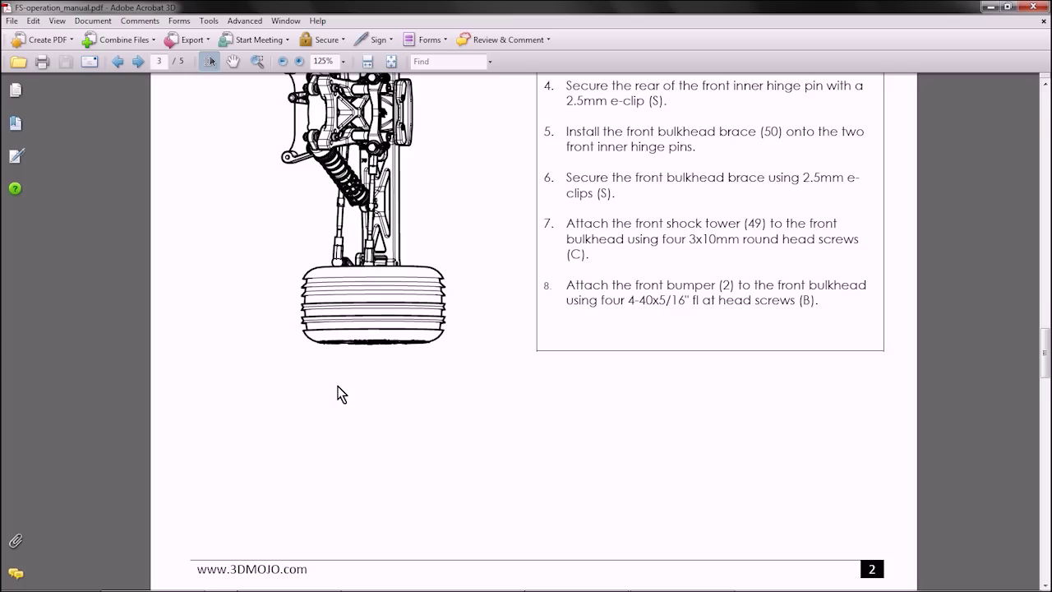
pyautogui.scroll(-7, 337, 387)
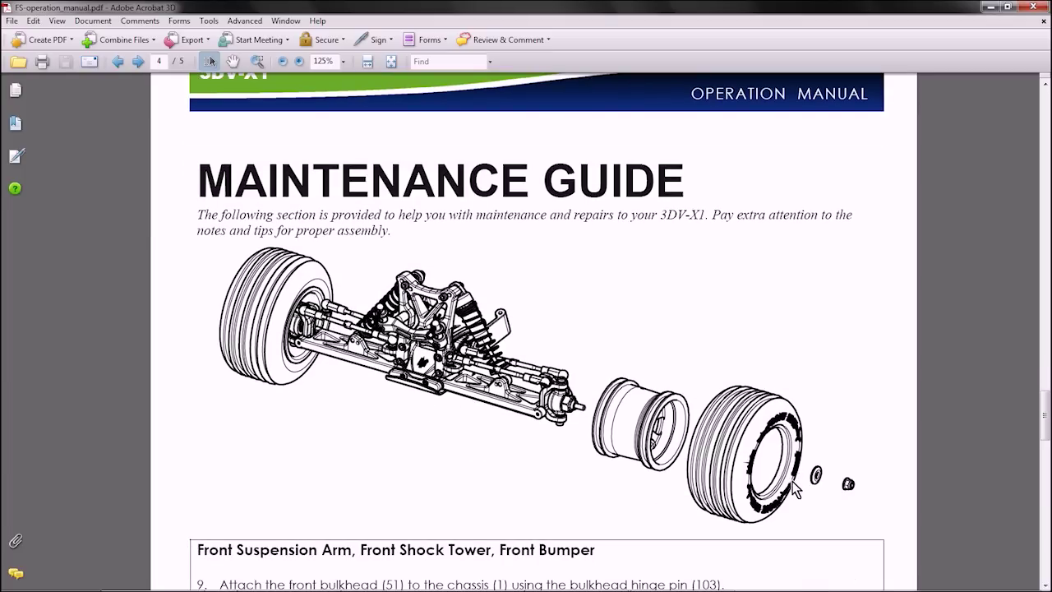
pyautogui.scroll(-1, 789, 477)
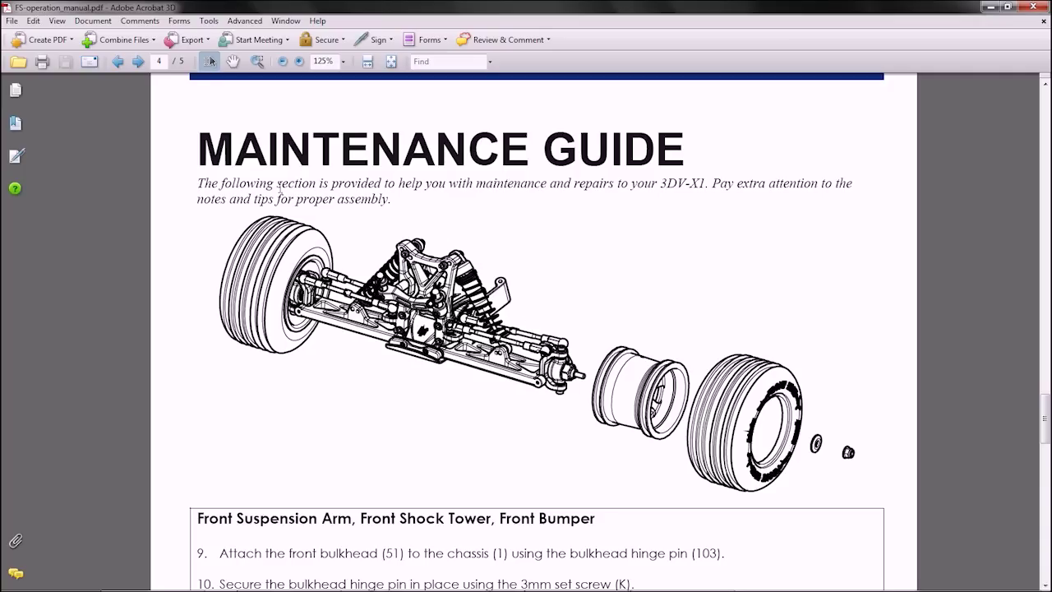
pyautogui.moveTo(199, 184); pyautogui.dragTo(374, 199)
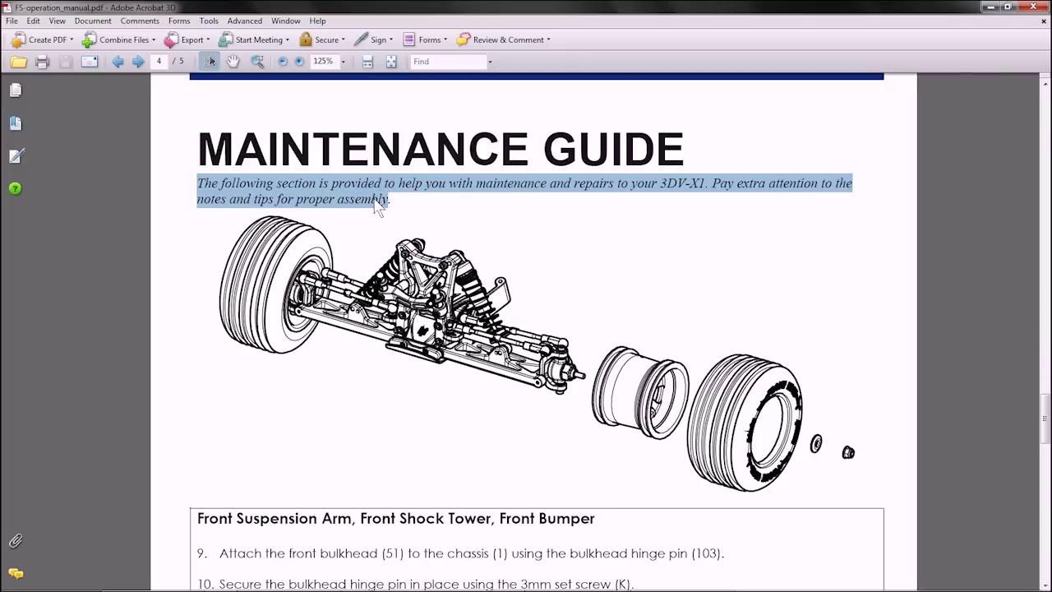
pyautogui.click(449, 222)
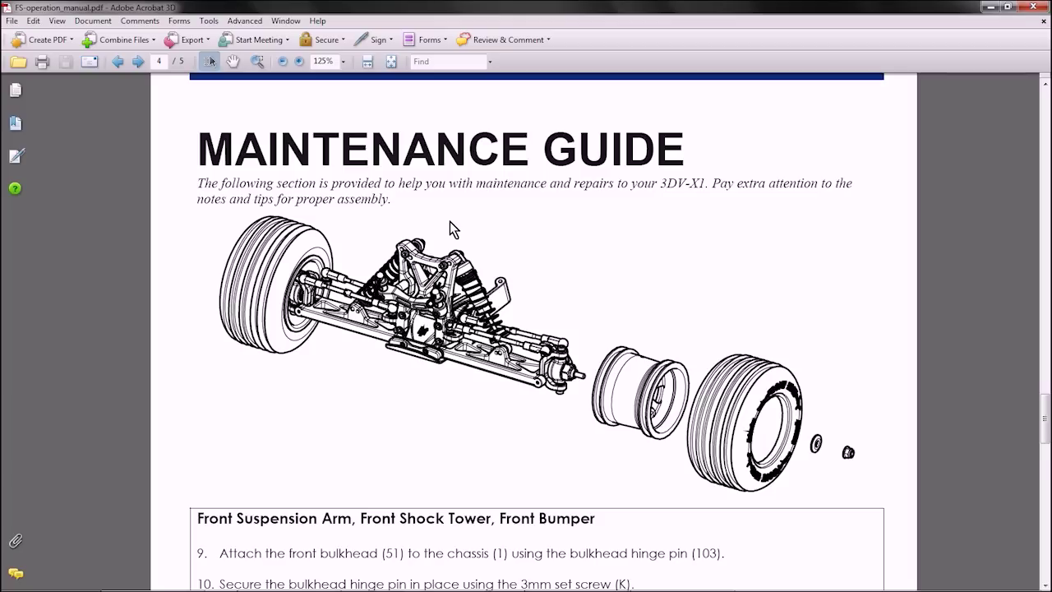
pyautogui.scroll(-10, 469, 237)
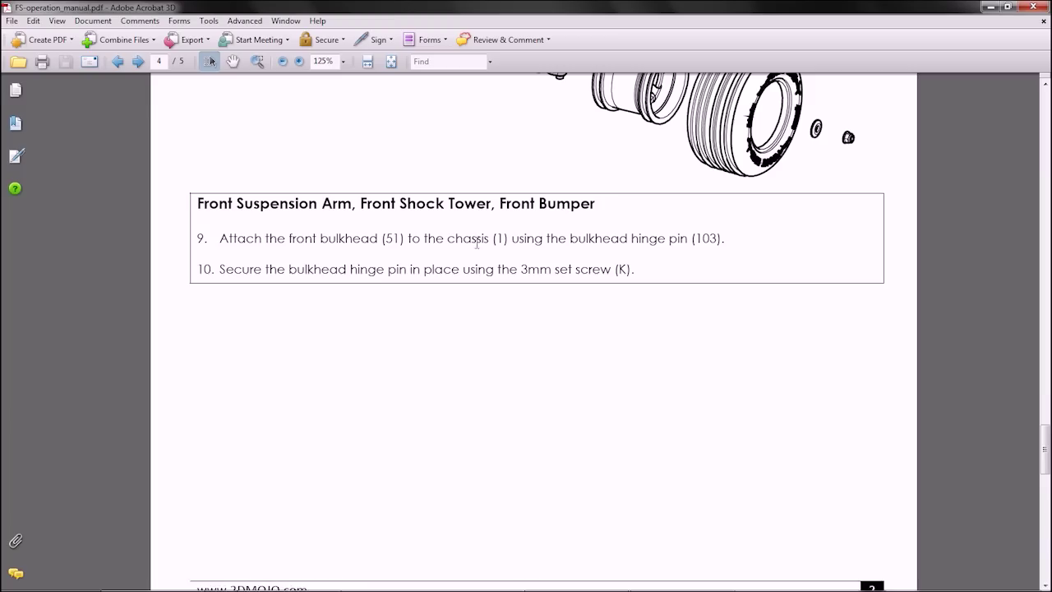
pyautogui.scroll(-10, 481, 253)
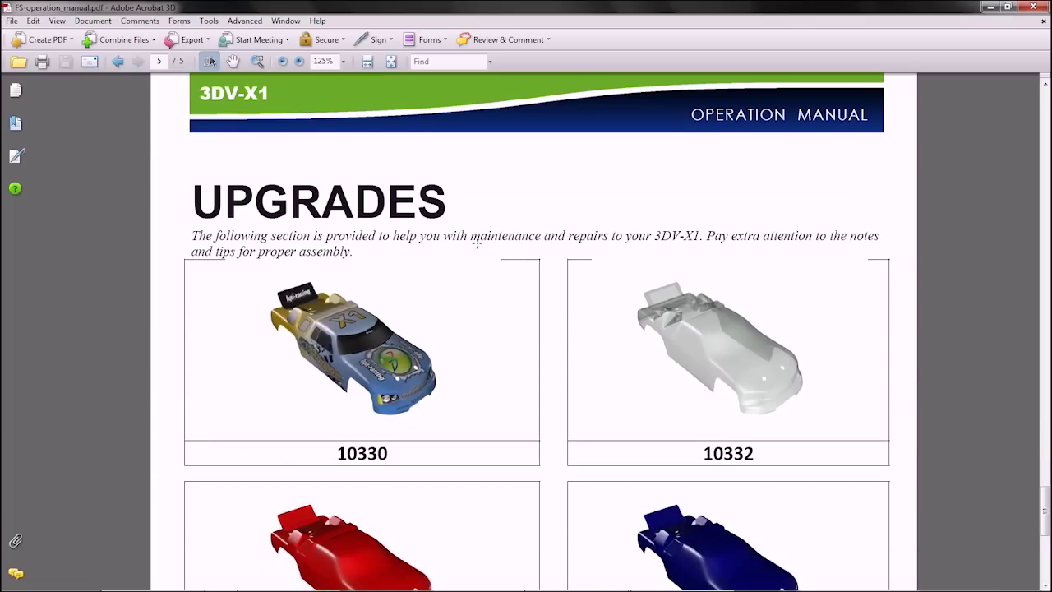
# Examine the Upgrades page, including the body part number 10330, the other body versions and the Off Road and Street tires
pyautogui.keyDown('ctrl'); pyautogui.scroll(3, 239, 304); pyautogui.keyUp('ctrl')
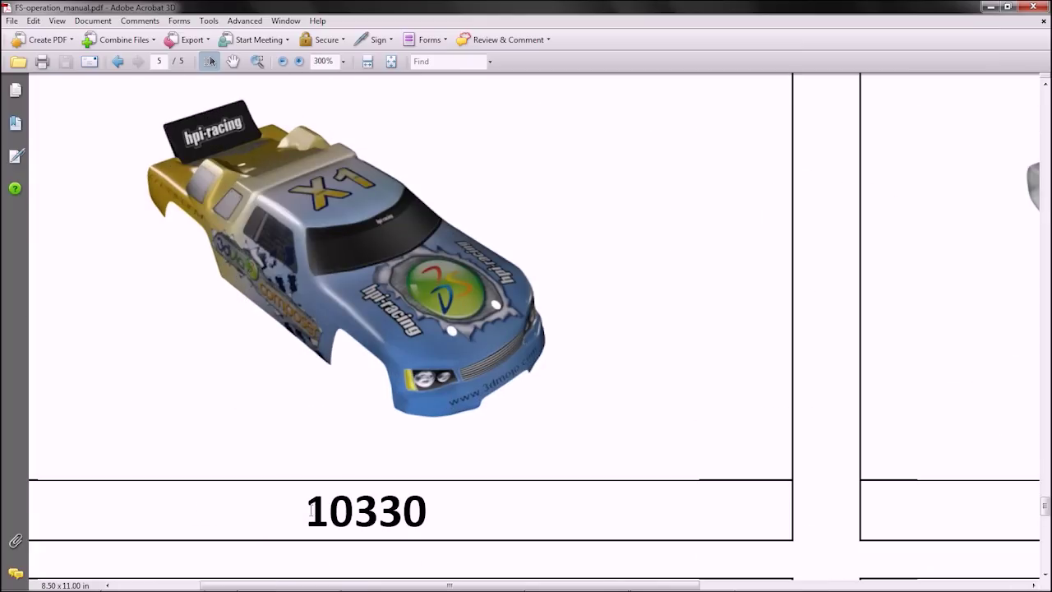
pyautogui.moveTo(310, 511); pyautogui.dragTo(429, 516)
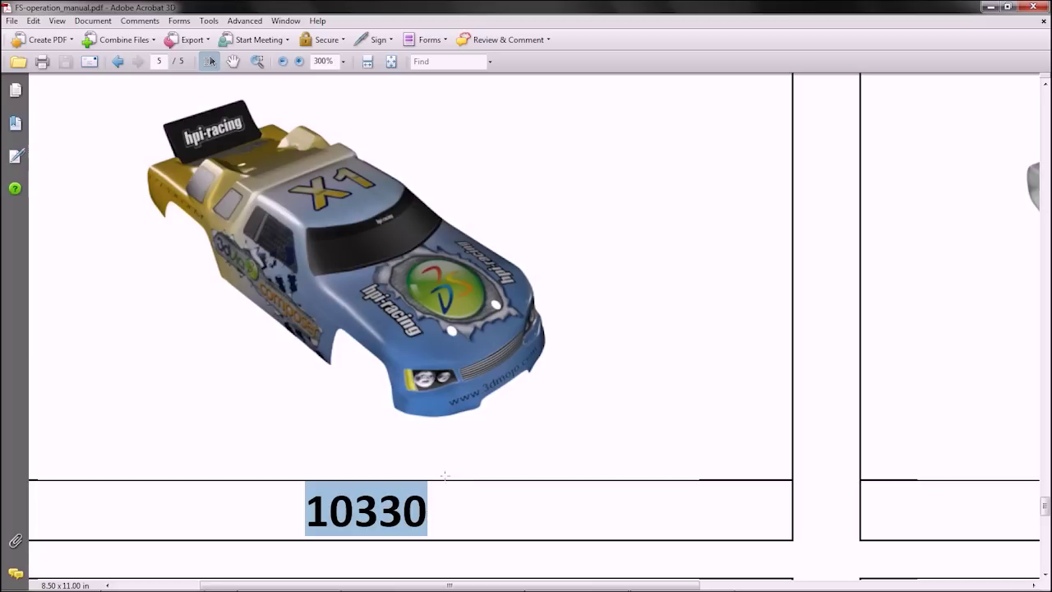
pyautogui.hotkey('ctrl', '2')
pyautogui.keyDown('ctrl'); pyautogui.scroll(-1, 477, 473); pyautogui.keyUp('ctrl')
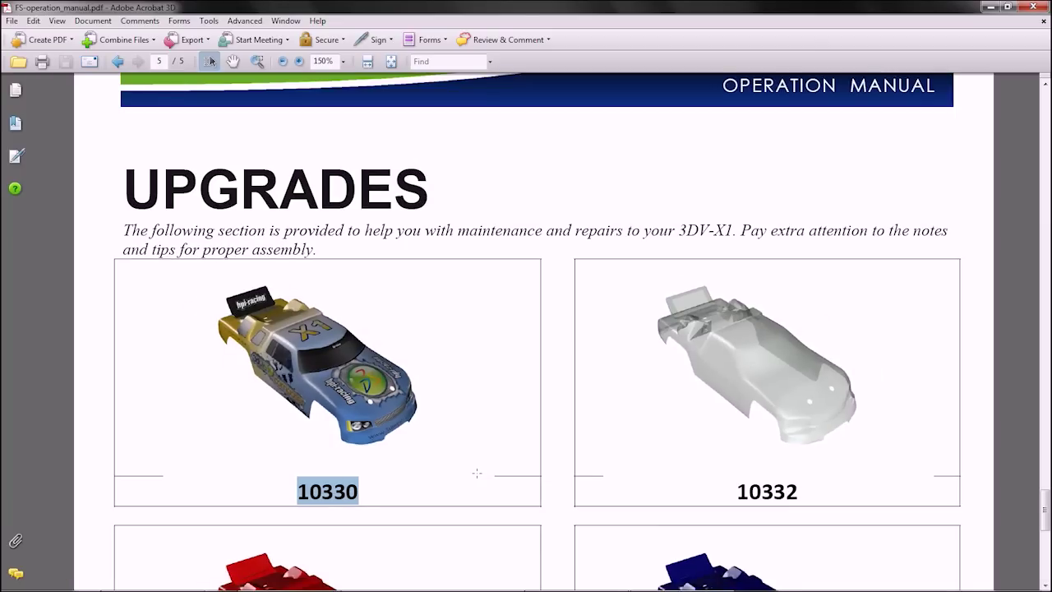
pyautogui.scroll(-7, 477, 473)
pyautogui.scroll(-2, 477, 473)
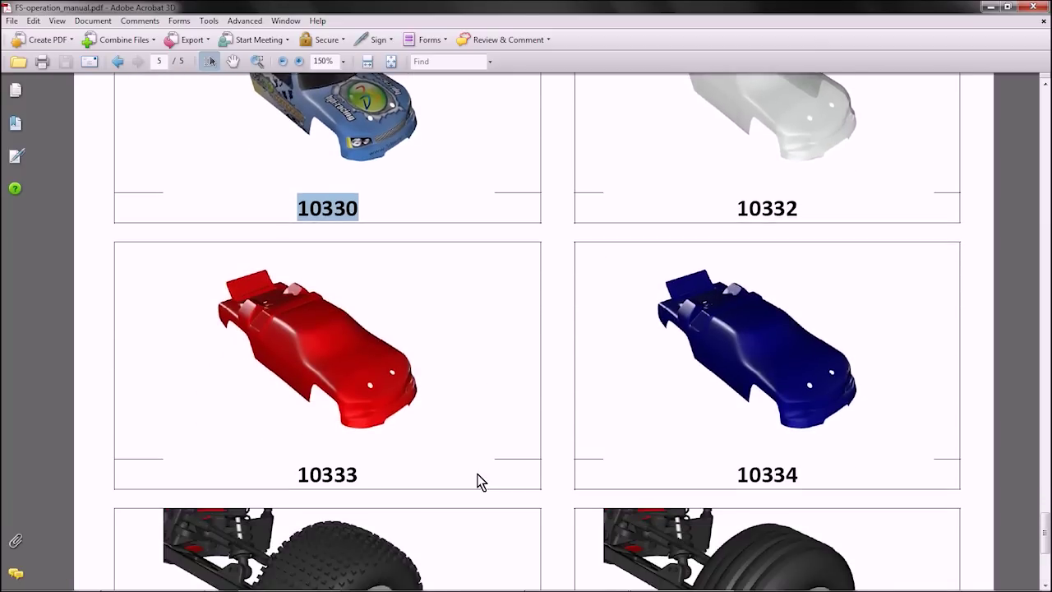
pyautogui.scroll(-5, 476, 473)
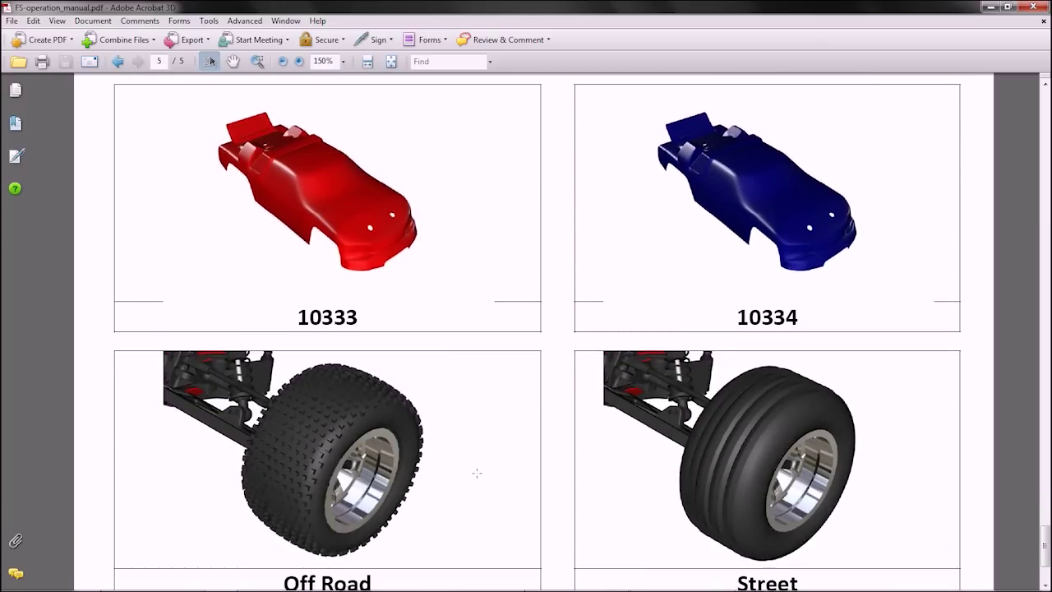
pyautogui.scroll(-1, 480, 478)
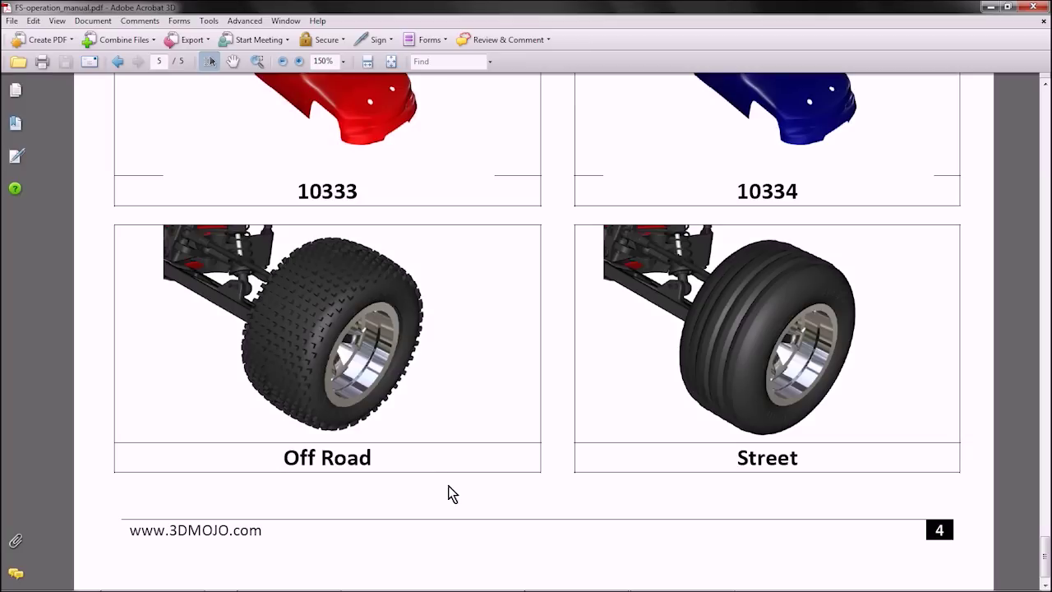
pyautogui.scroll(4, 790, 403)
pyautogui.scroll(3, 801, 398)
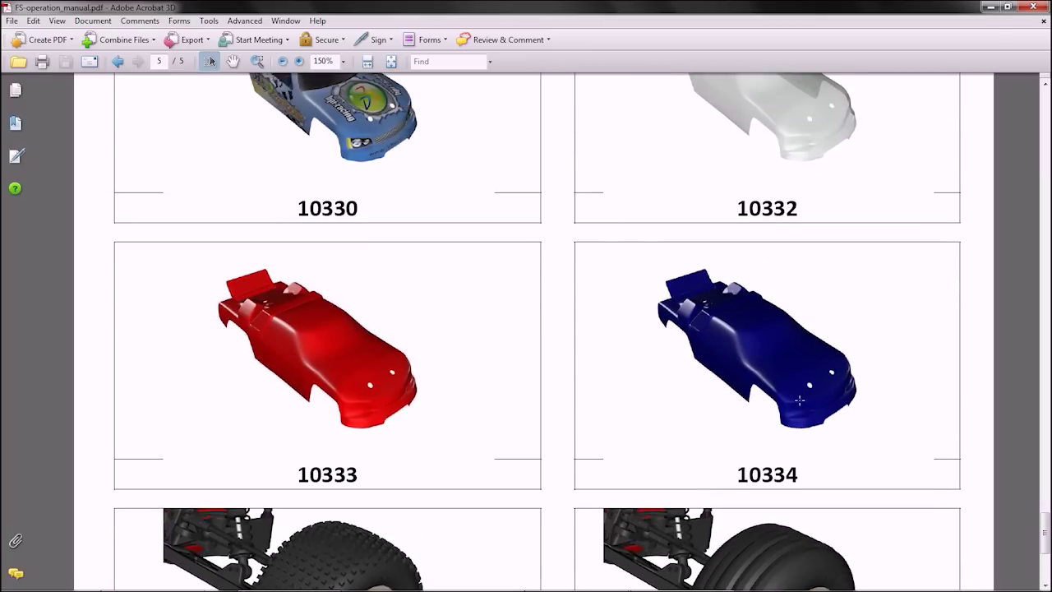
# Close the operation manual and switch to the RC Truck.smg model in 3DVIA Composer
pyautogui.click(1029, 7)
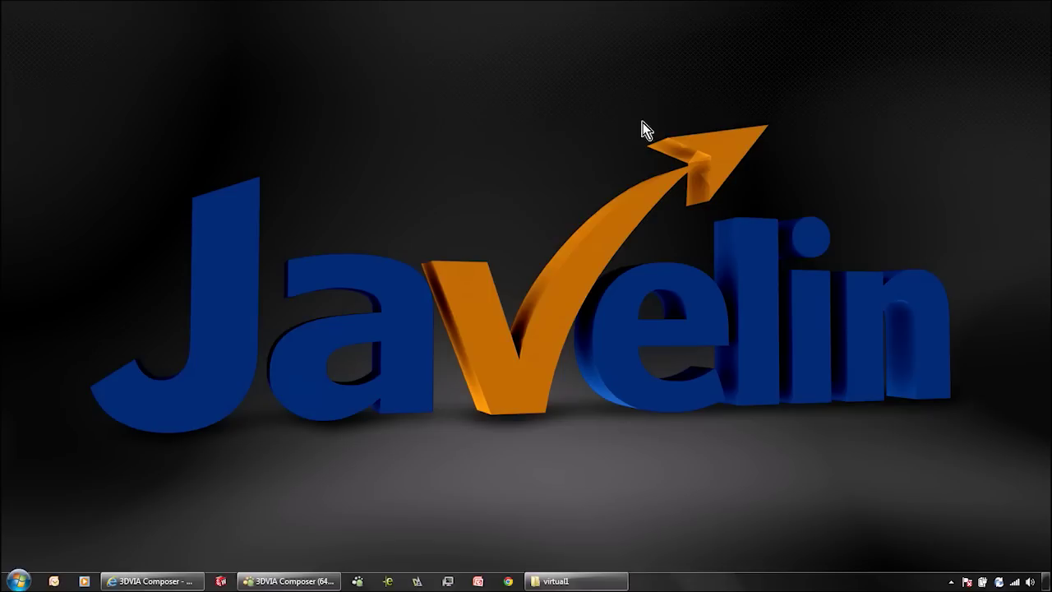
pyautogui.click(280, 585)
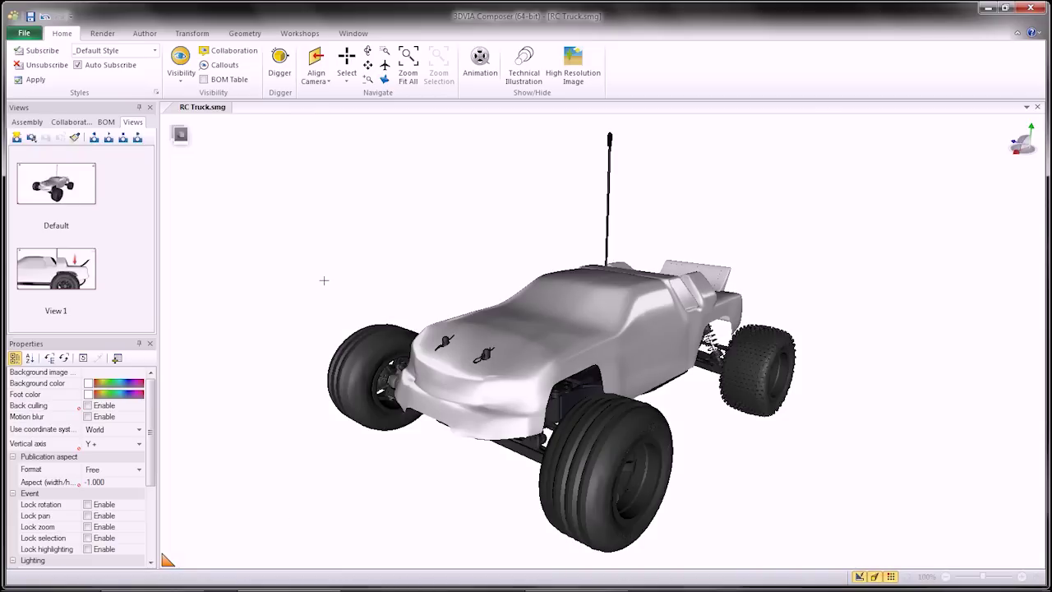
# Temporarily hide the RevBody shell to inspect the truck's chassis and inner parts, and bring the shell back
pyautogui.moveTo(359, 269); pyautogui.dragTo(272, 227)
pyautogui.click(537, 274)
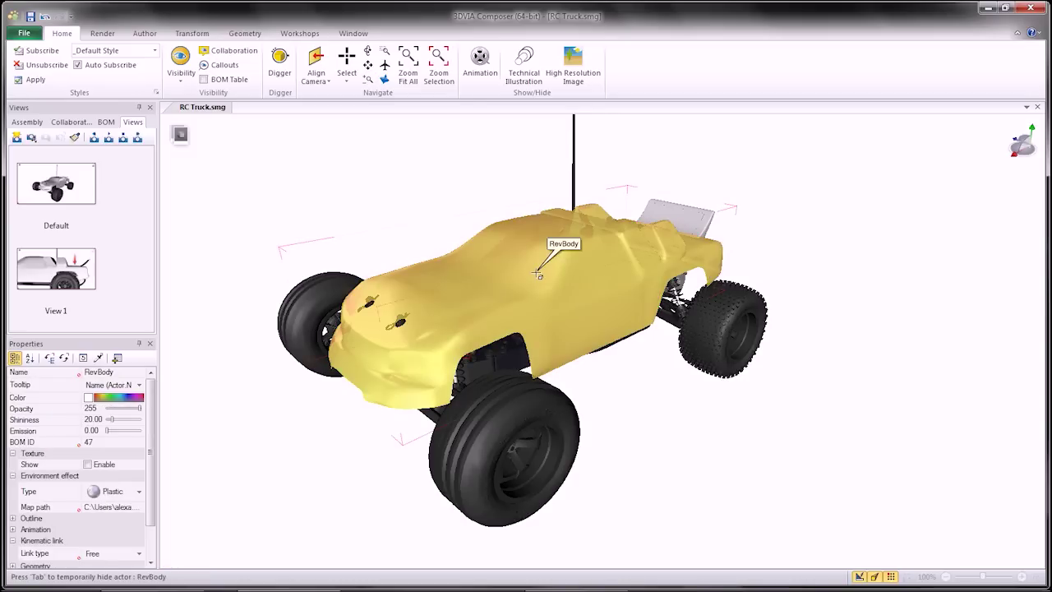
pyautogui.press('Tab')
pyautogui.press('Tab')
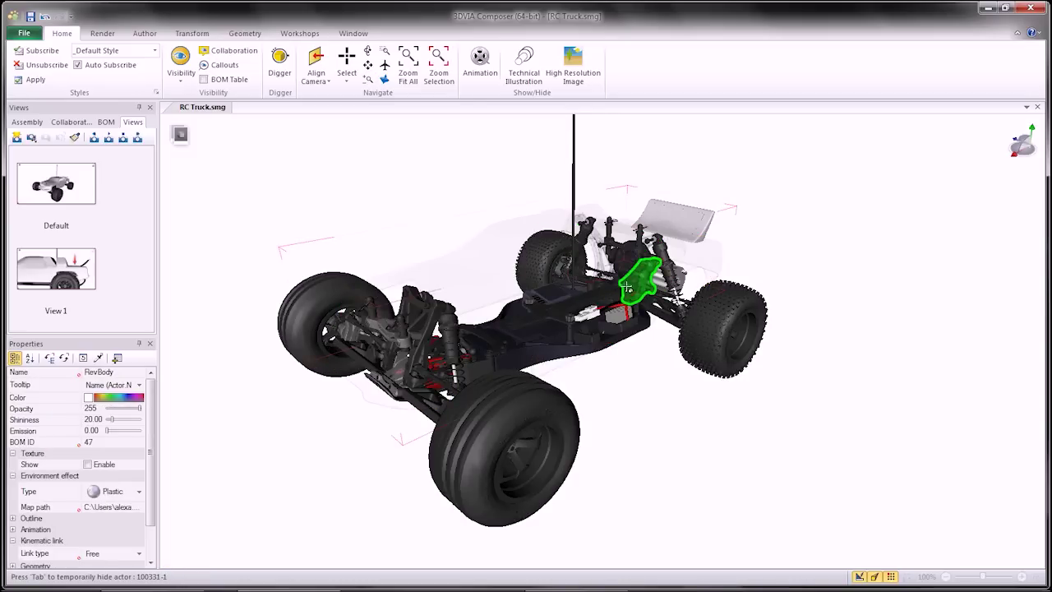
pyautogui.press('Tab')
pyautogui.scroll(-3, 622, 287)
pyautogui.scroll(4, 622, 287)
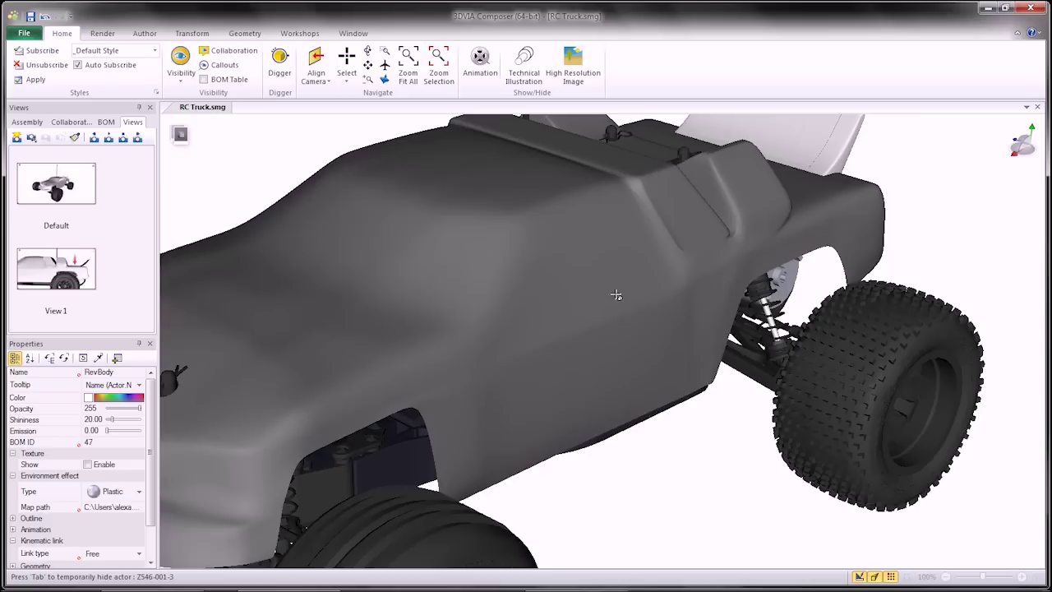
# Temporarily hide the body shell again to view the chassis and rear parts, clear the selection and fit the whole truck
pyautogui.press('Tab')
pyautogui.press('Tab')
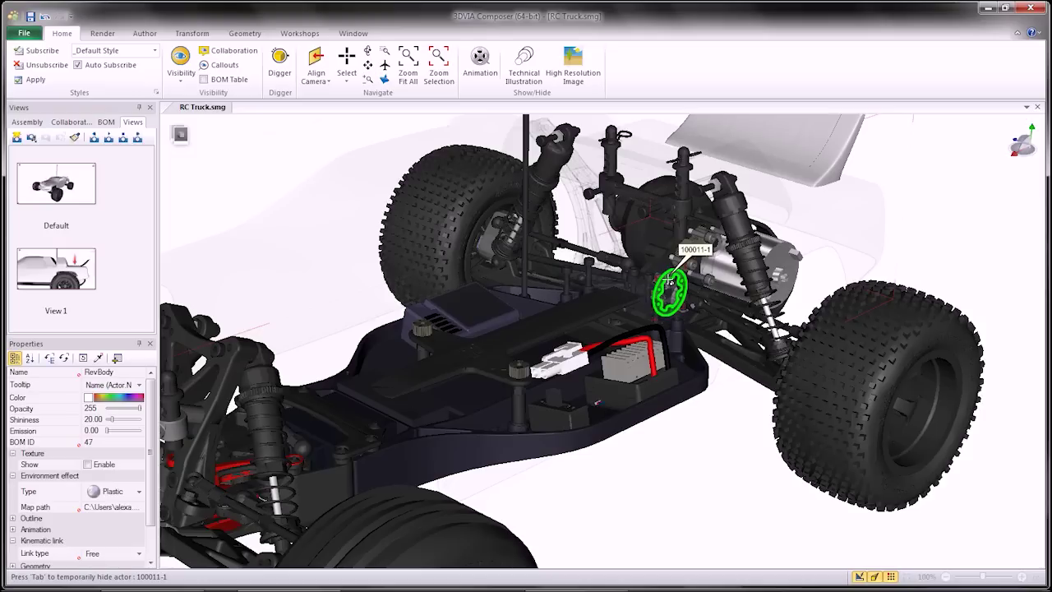
pyautogui.click(727, 454)
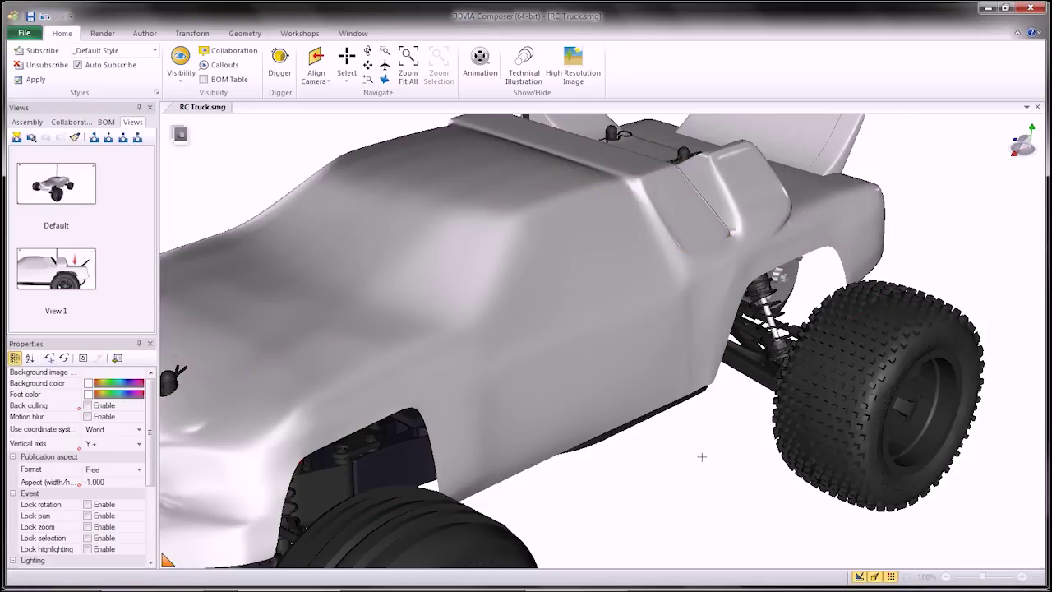
pyautogui.doubleClick(692, 455)
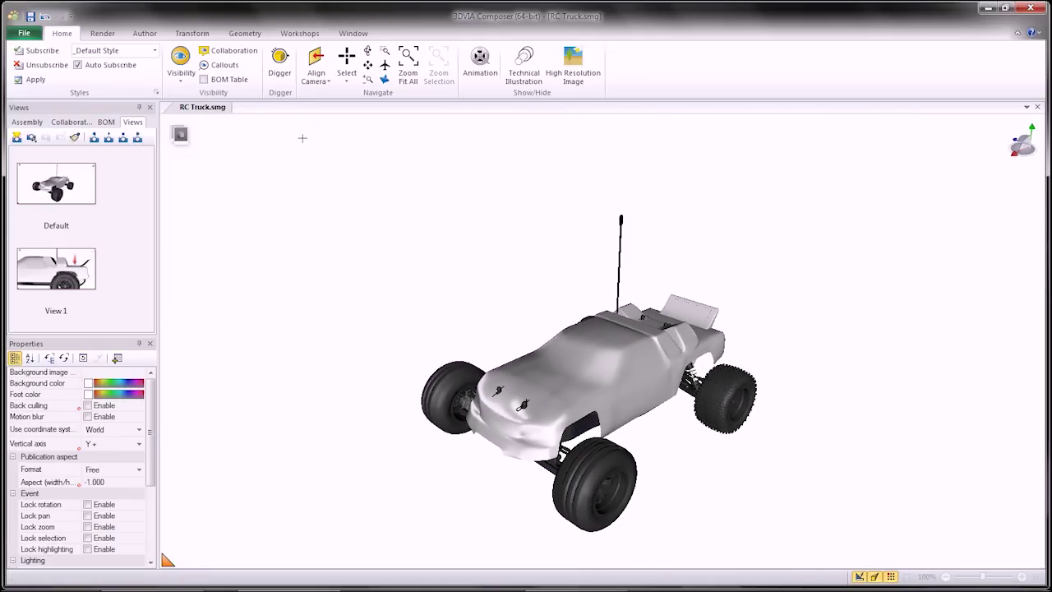
# Start the Digger over the truck's rear body and peel away its outer layers with Onion Skin at 42.9 %
pyautogui.click(279, 65)
pyautogui.moveTo(251, 205); pyautogui.dragTo(664, 360)
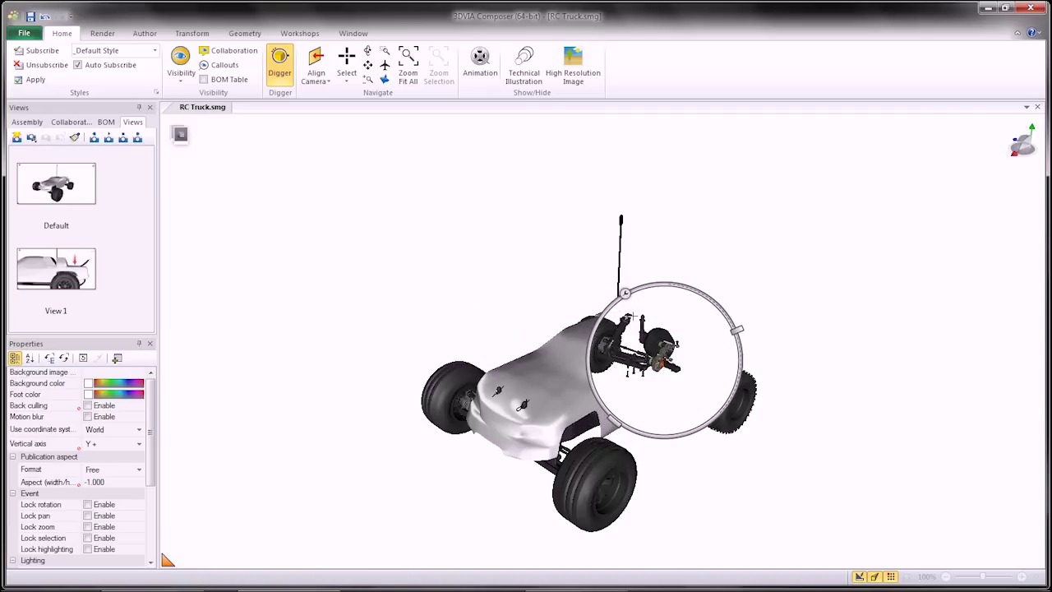
pyautogui.moveTo(592, 339)
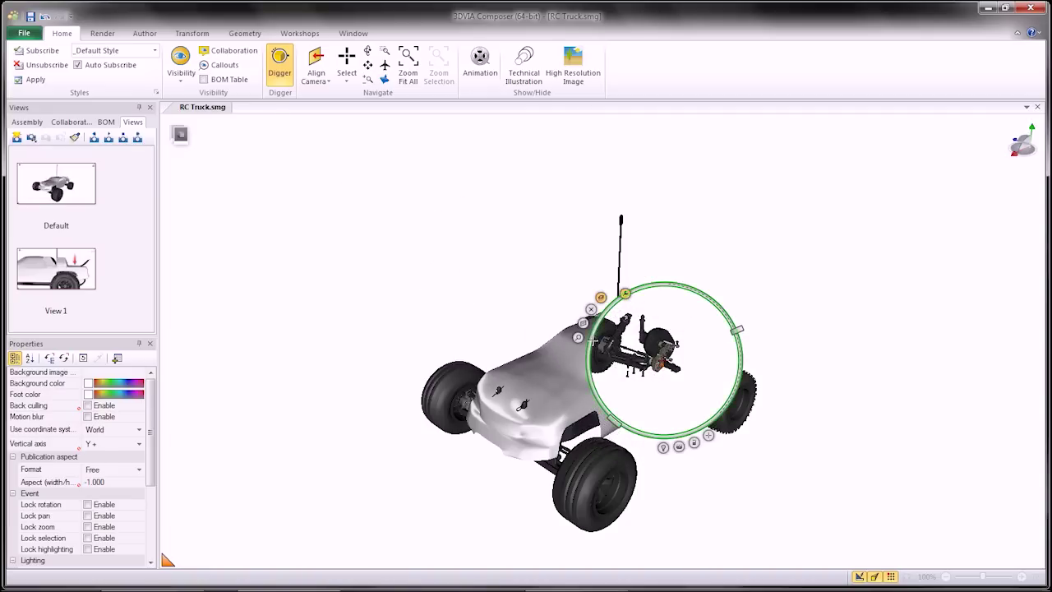
pyautogui.moveTo(737, 330)
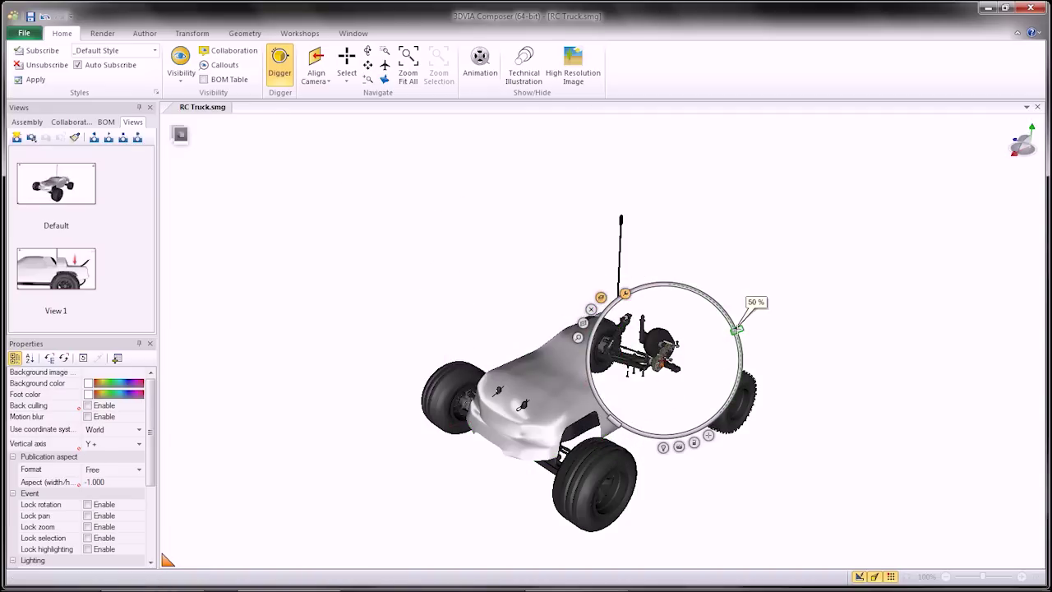
pyautogui.moveTo(737, 330); pyautogui.dragTo(725, 346)
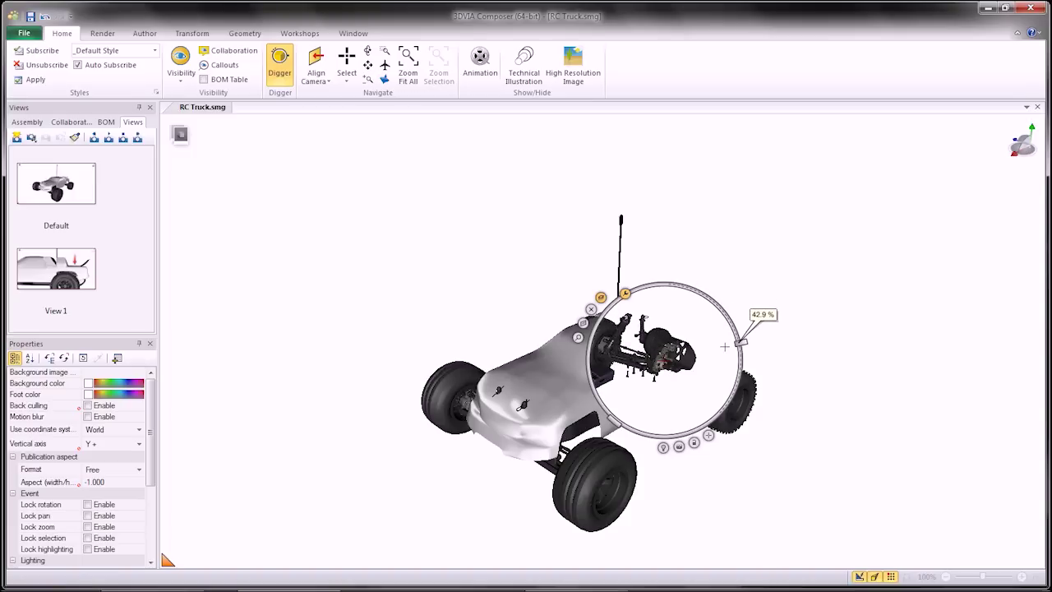
# Magnify the rear body and rear wheel through the Digger, and inspect the rear drivetrain in its X-ray mode
pyautogui.moveTo(708, 289)
pyautogui.mouseDown()
pyautogui.moveTo(736, 295)
pyautogui.moveTo(724, 294)
pyautogui.mouseUp()
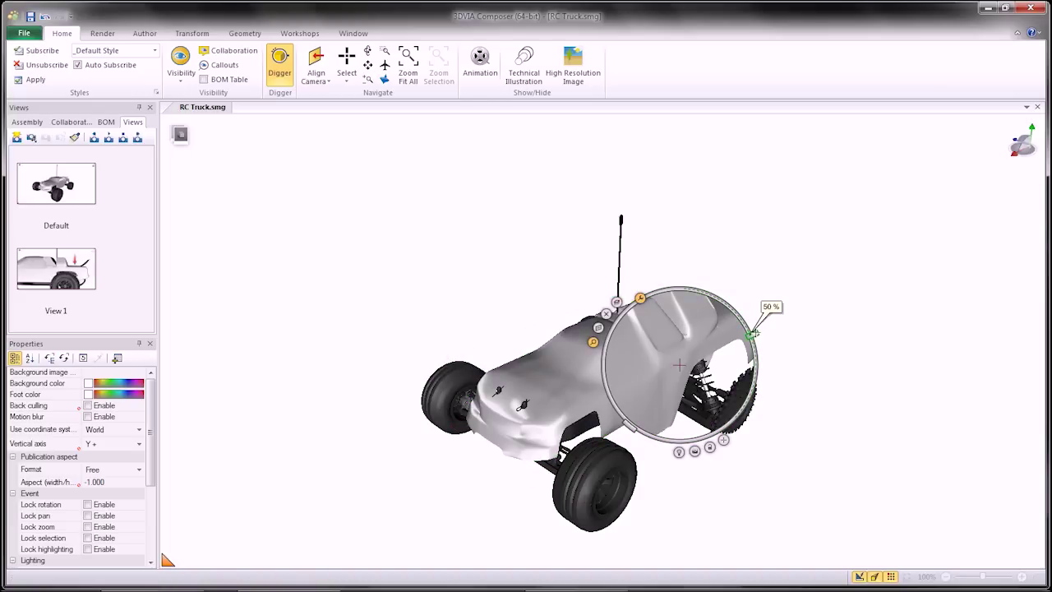
pyautogui.moveTo(721, 302); pyautogui.dragTo(798, 358)
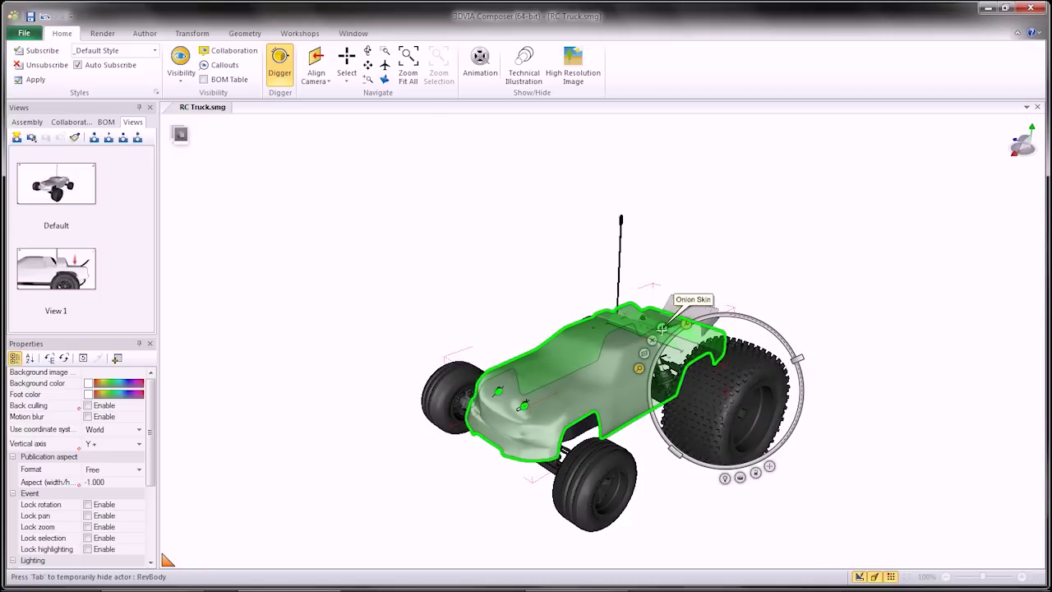
pyautogui.click(654, 339)
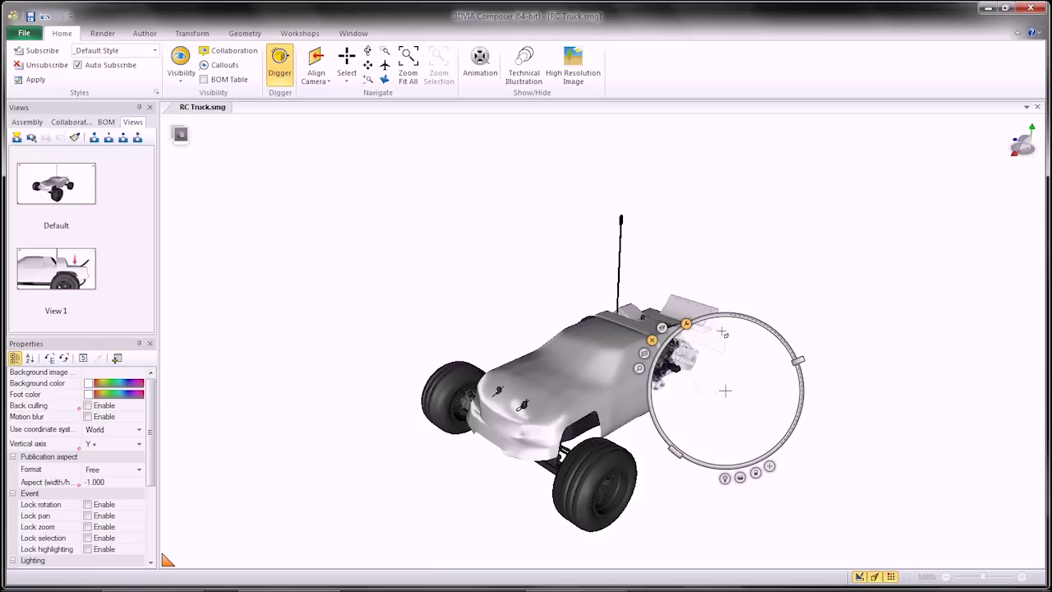
pyautogui.moveTo(703, 310); pyautogui.dragTo(665, 291)
pyautogui.moveTo(736, 333)
pyautogui.mouseDown()
pyautogui.moveTo(730, 311)
pyautogui.moveTo(731, 367)
pyautogui.moveTo(724, 337)
pyautogui.mouseUp()
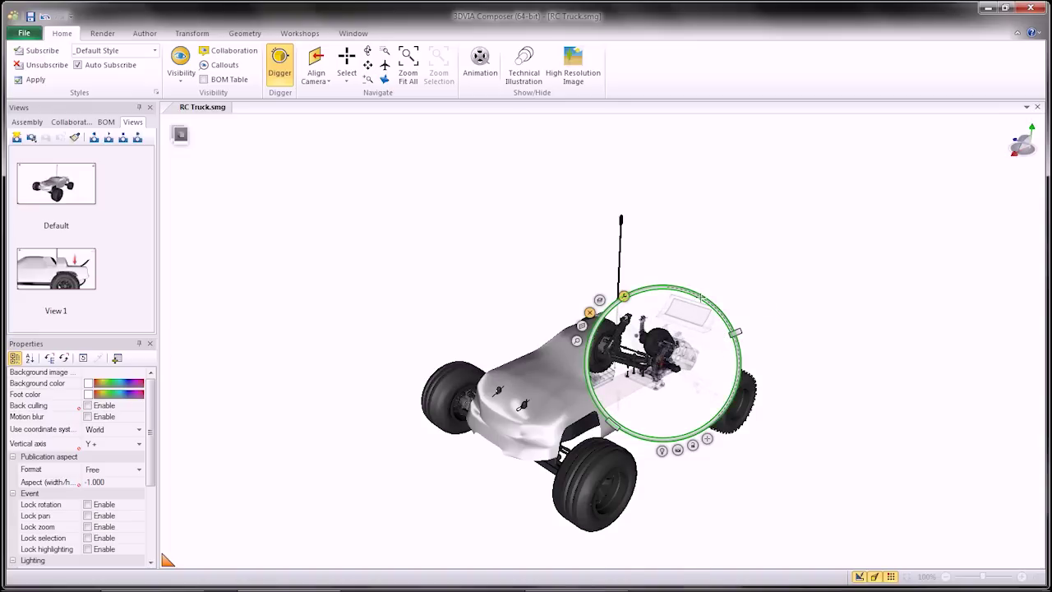
pyautogui.moveTo(709, 301); pyautogui.dragTo(687, 303)
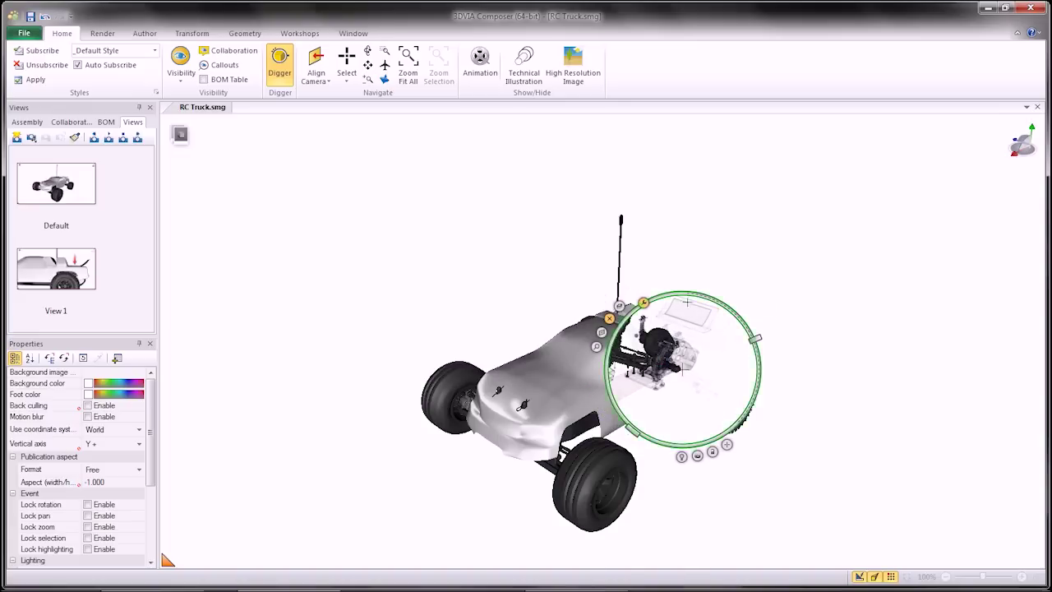
# Set the Digger back to Onion Skin and place it beside the truck with its center of interest on the rear body
pyautogui.click(623, 306)
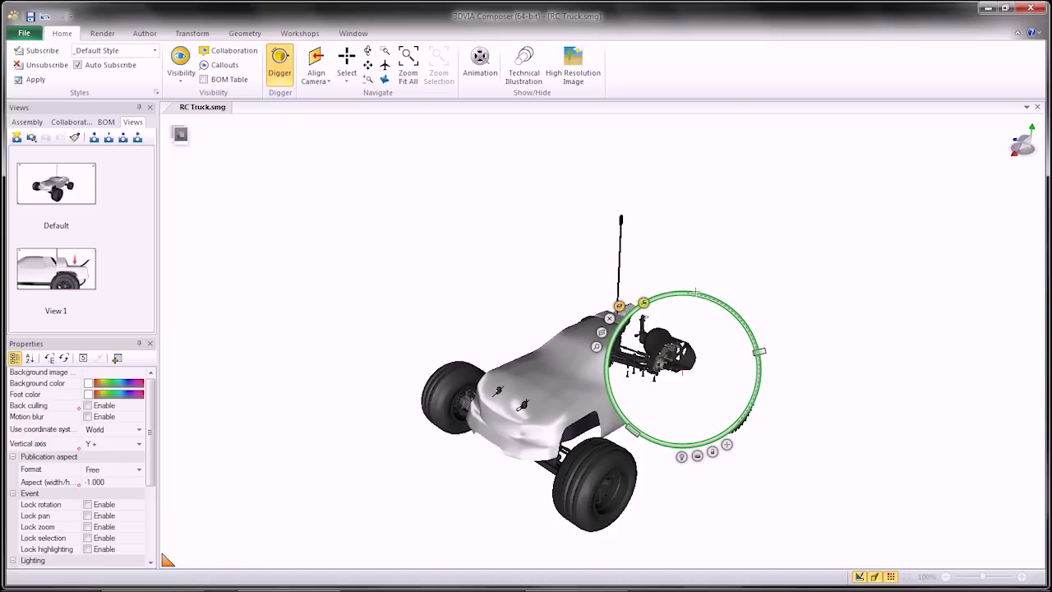
pyautogui.moveTo(695, 292); pyautogui.dragTo(320, 159)
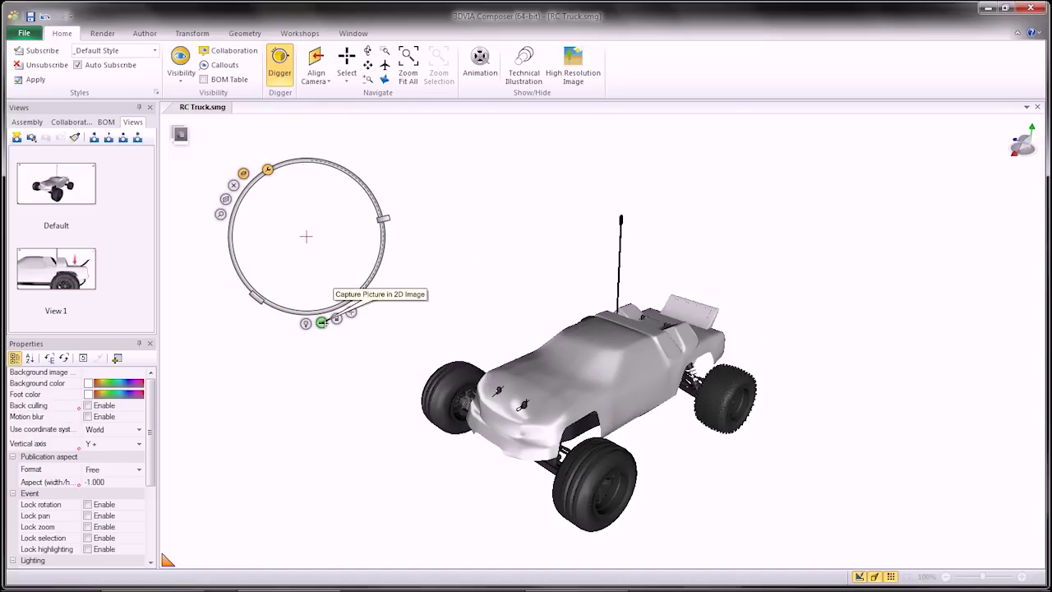
pyautogui.moveTo(351, 313); pyautogui.dragTo(668, 362)
pyautogui.moveTo(384, 219); pyautogui.dragTo(358, 176)
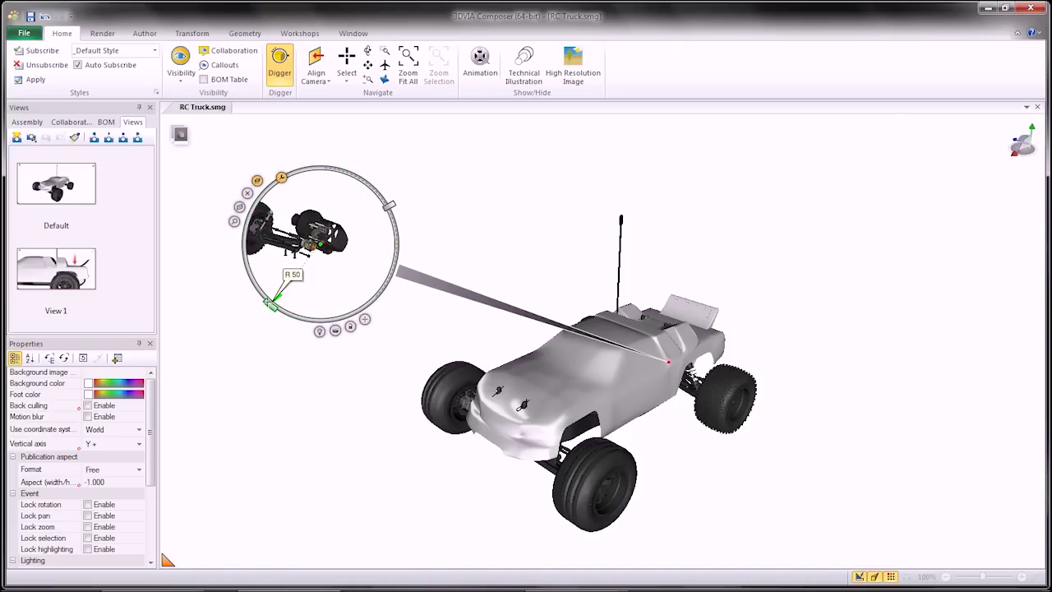
# Reduce the Digger's radius, capture its content as a 2D image and place the image above the front of the truck
pyautogui.moveTo(270, 305); pyautogui.dragTo(289, 293)
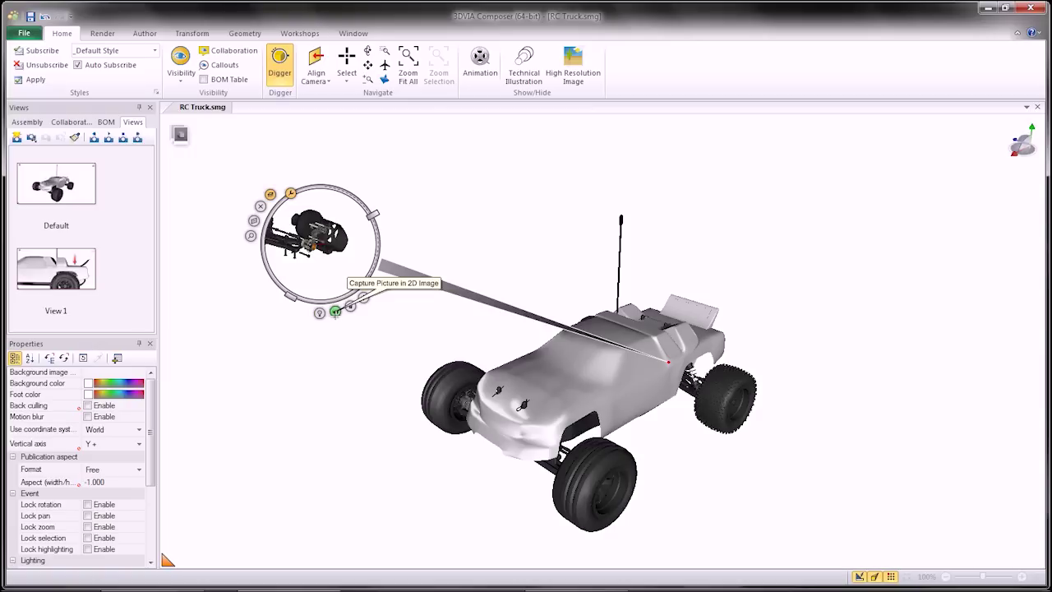
pyautogui.click(336, 312)
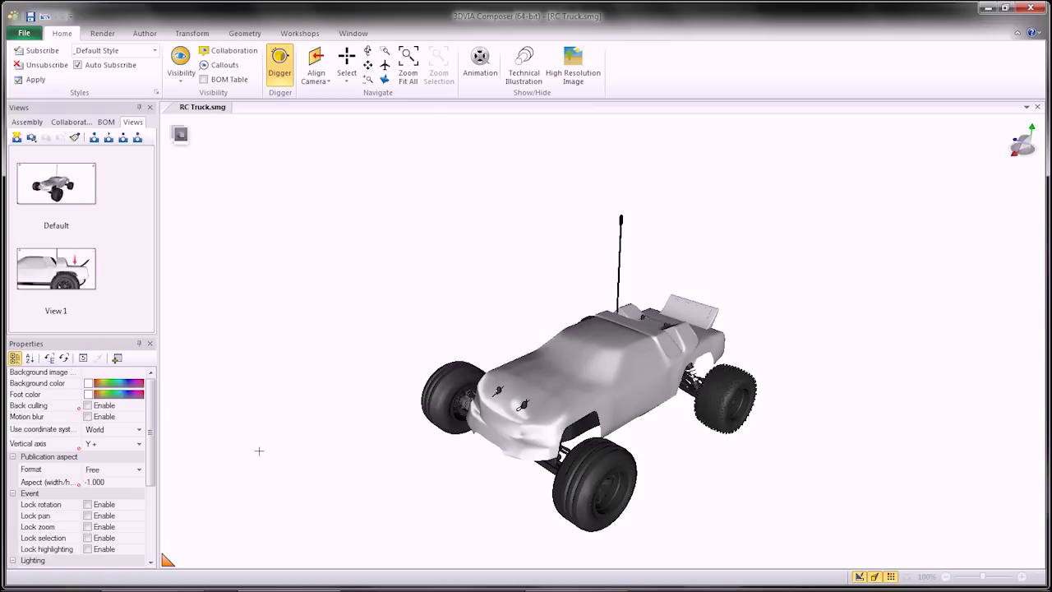
pyautogui.moveTo(304, 235); pyautogui.dragTo(411, 246)
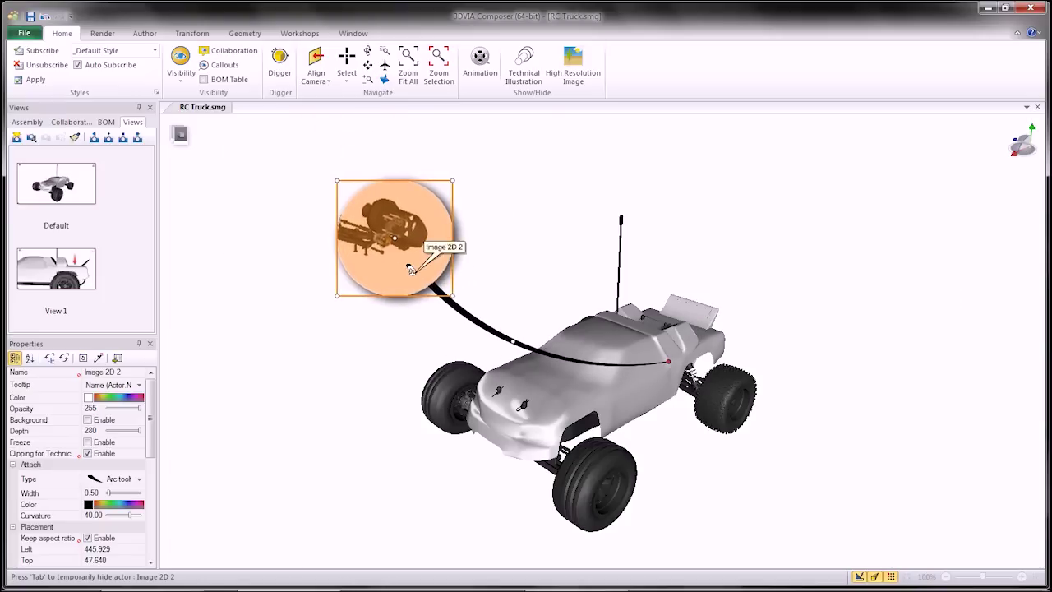
# Create a new view of the slightly enlarged truck with the captured detail image
pyautogui.scroll(2, 576, 451)
pyautogui.click(222, 295)
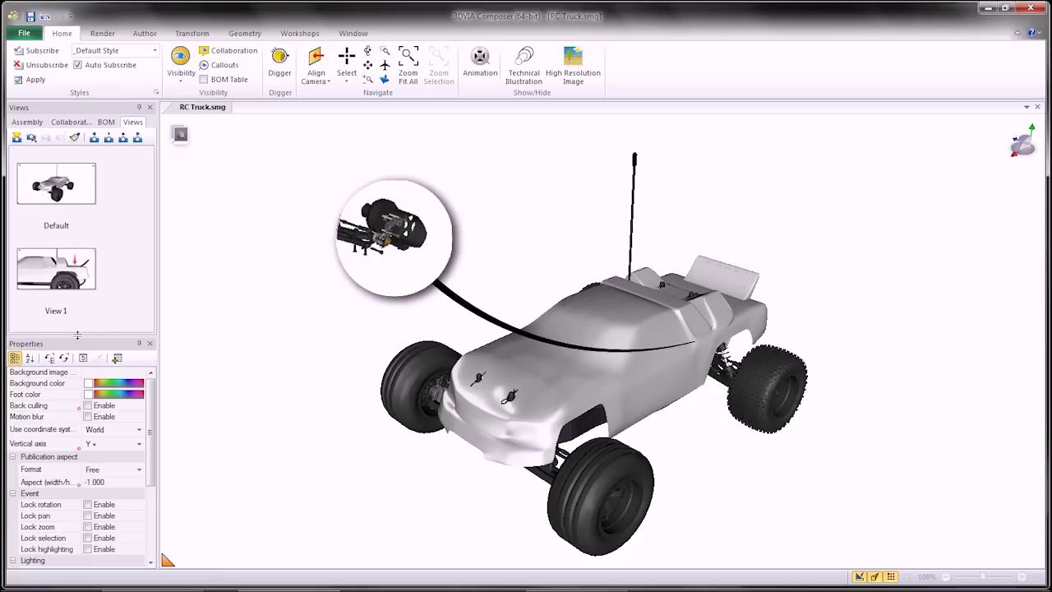
pyautogui.moveTo(77, 336); pyautogui.dragTo(77, 366)
pyautogui.click(15, 137)
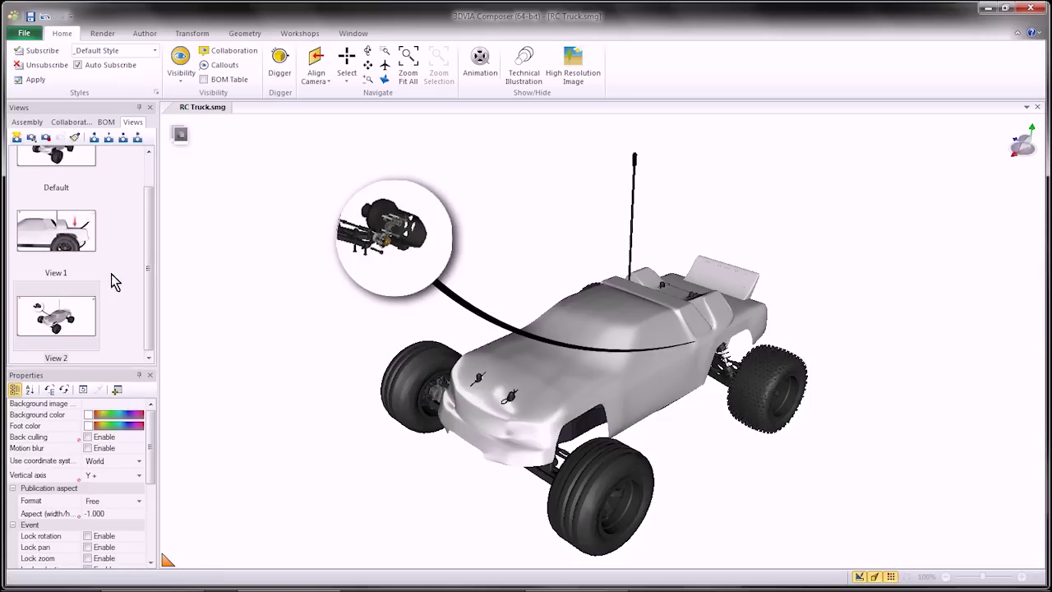
# Open View 1 and disable Stay on top for the red arrow above the truck's rear deck
pyautogui.moveTo(148, 305); pyautogui.dragTo(148, 287)
pyautogui.click(58, 279)
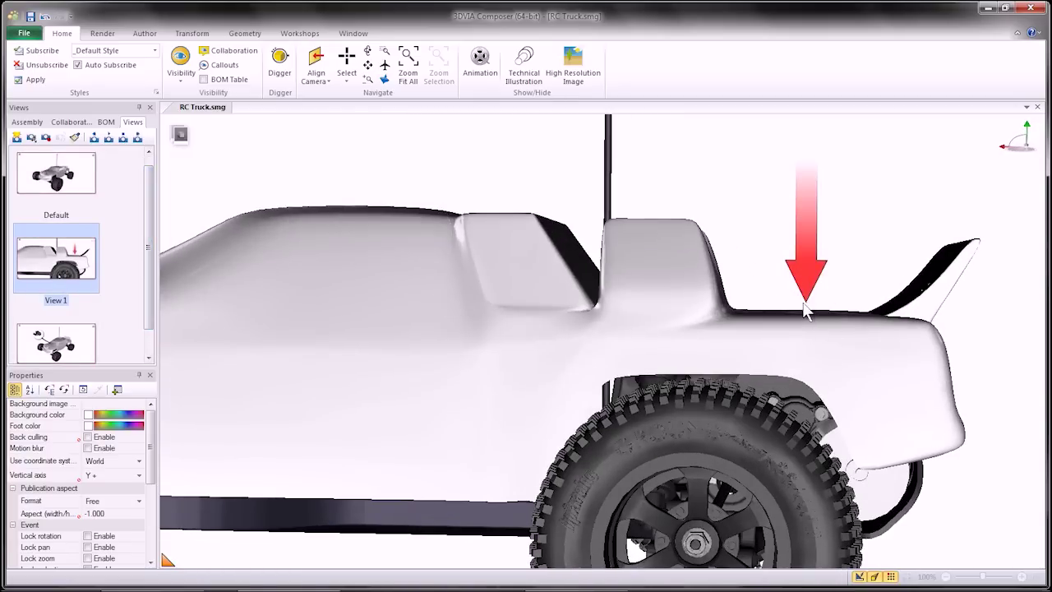
pyautogui.moveTo(862, 249); pyautogui.dragTo(764, 238)
pyautogui.click(719, 265)
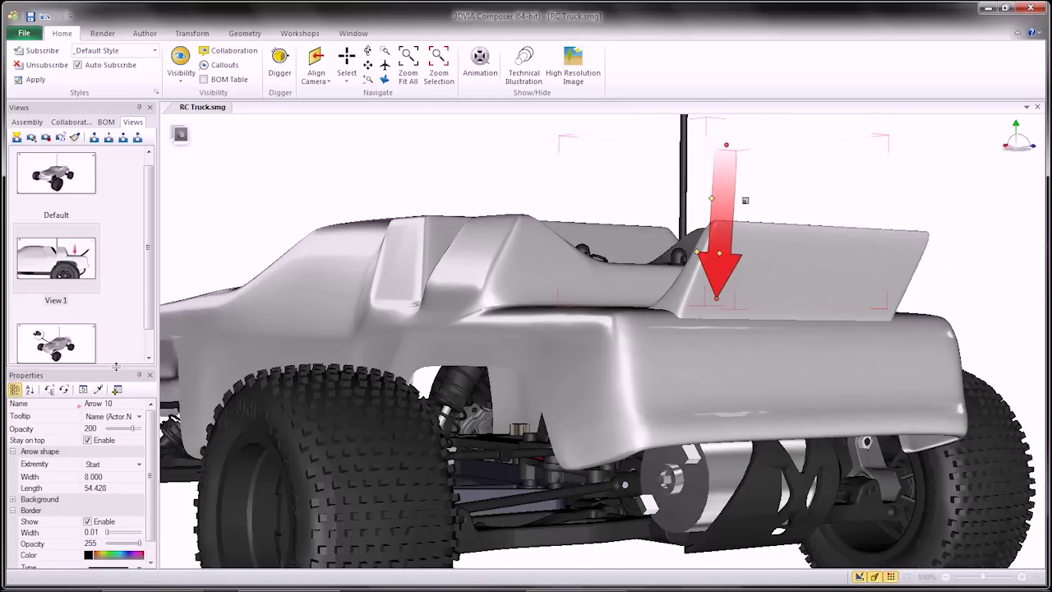
pyautogui.moveTo(116, 367); pyautogui.dragTo(91, 262)
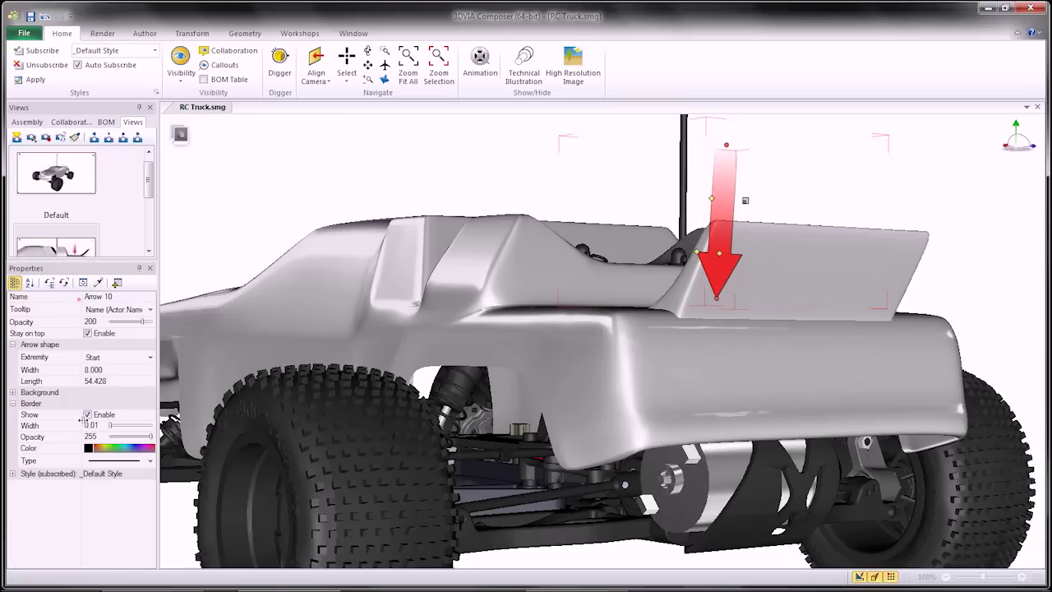
pyautogui.click(88, 333)
pyautogui.click(400, 170)
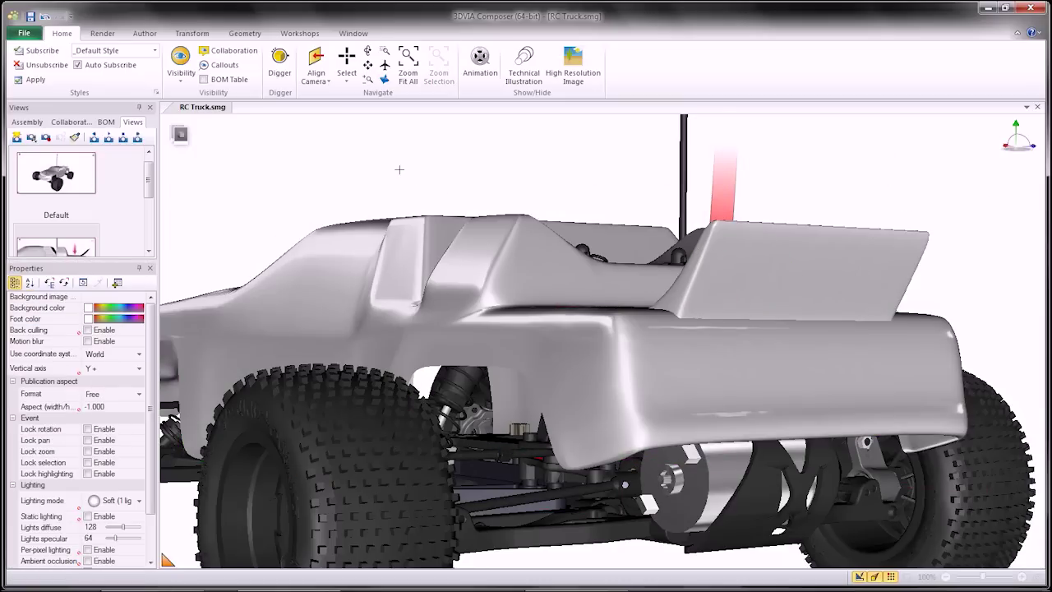
# Enable Stay on top again for the red arrow and clear the selection
pyautogui.moveTo(416, 185); pyautogui.dragTo(431, 189)
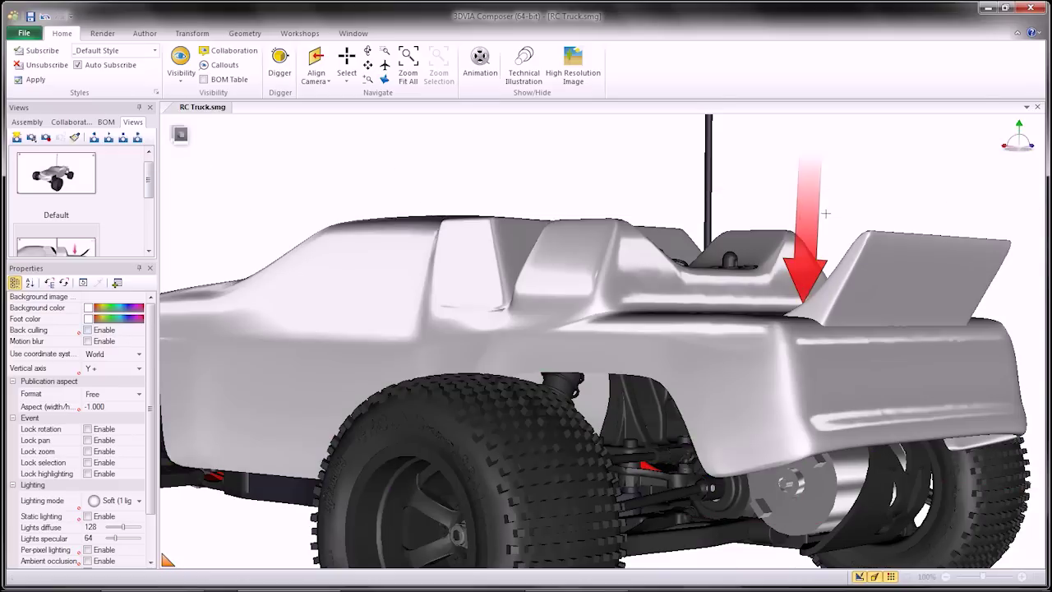
pyautogui.click(815, 186)
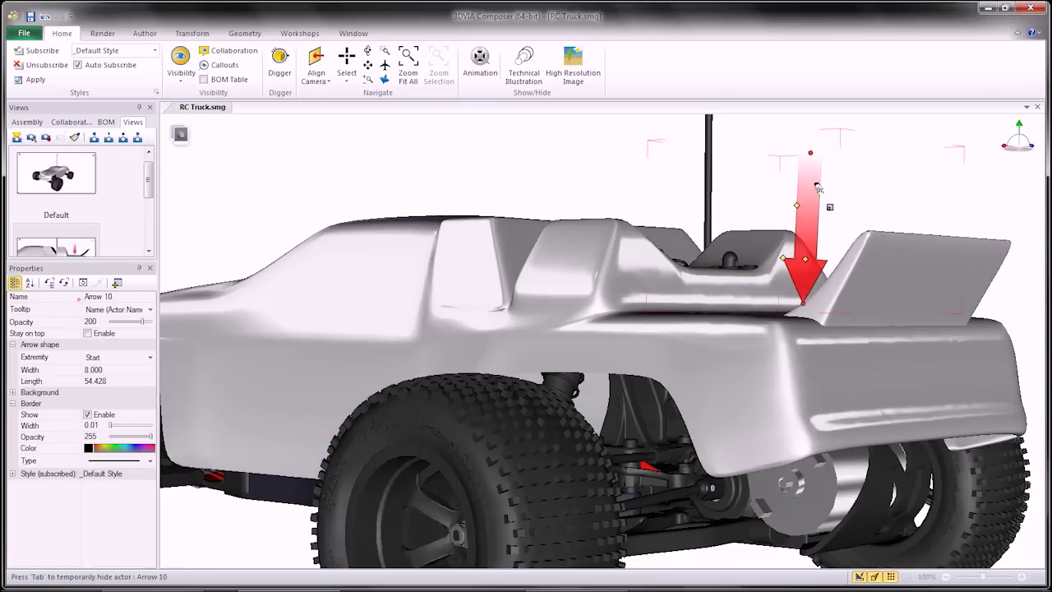
pyautogui.click(88, 333)
pyautogui.click(293, 177)
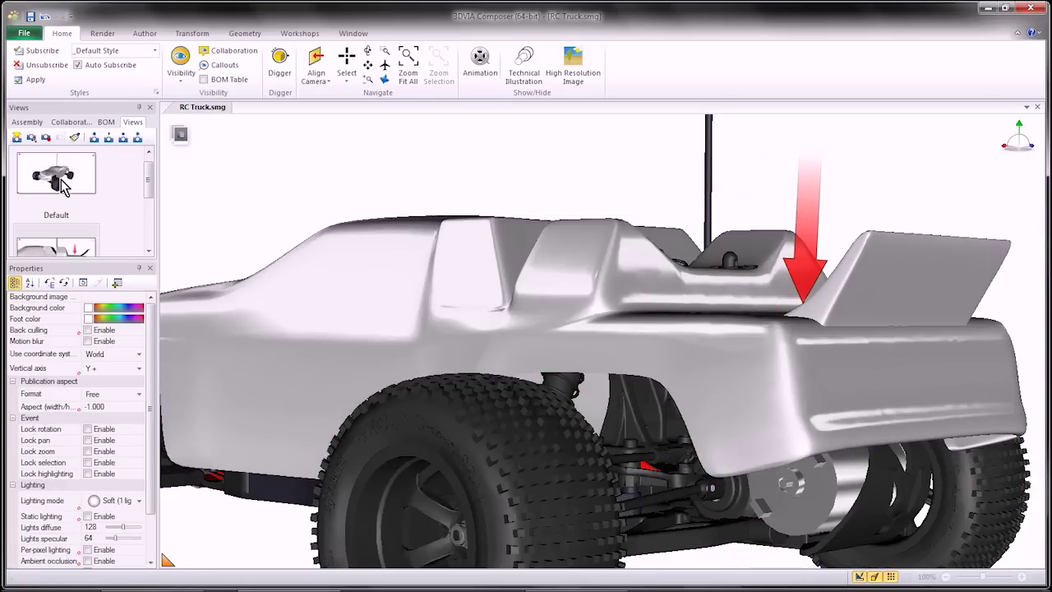
# Restore the Default view and select the P0752 Front Suspension assembly by way of its front tire
pyautogui.click(62, 185)
pyautogui.click(563, 332)
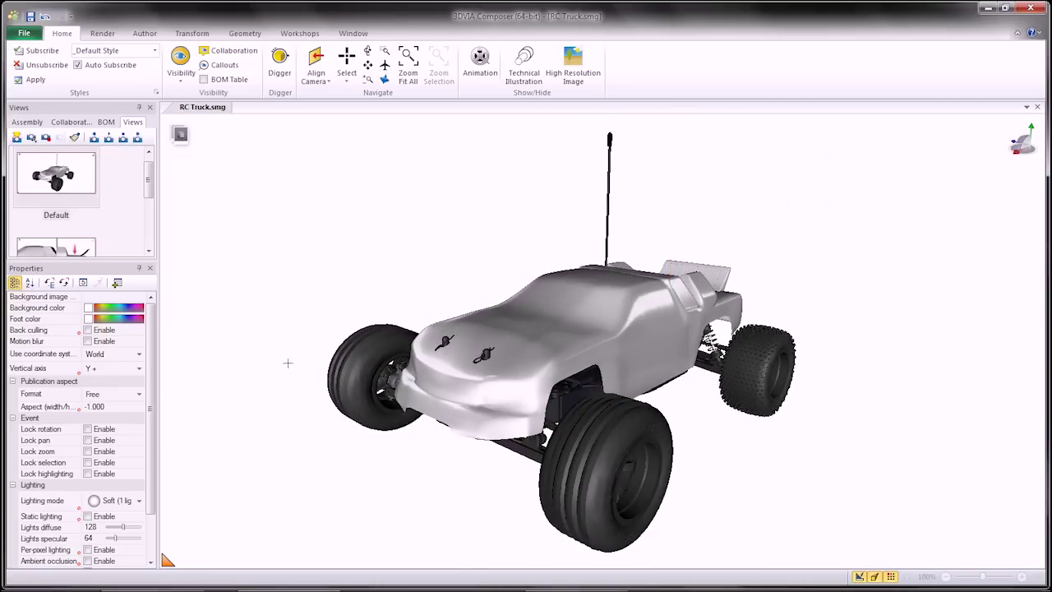
pyautogui.click(582, 462)
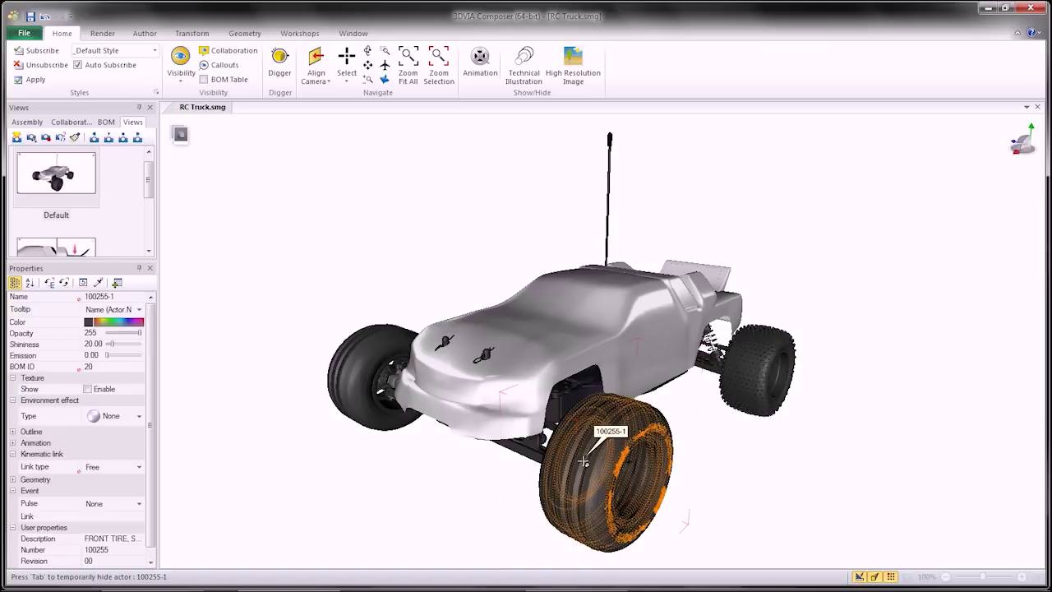
pyautogui.click(582, 463)
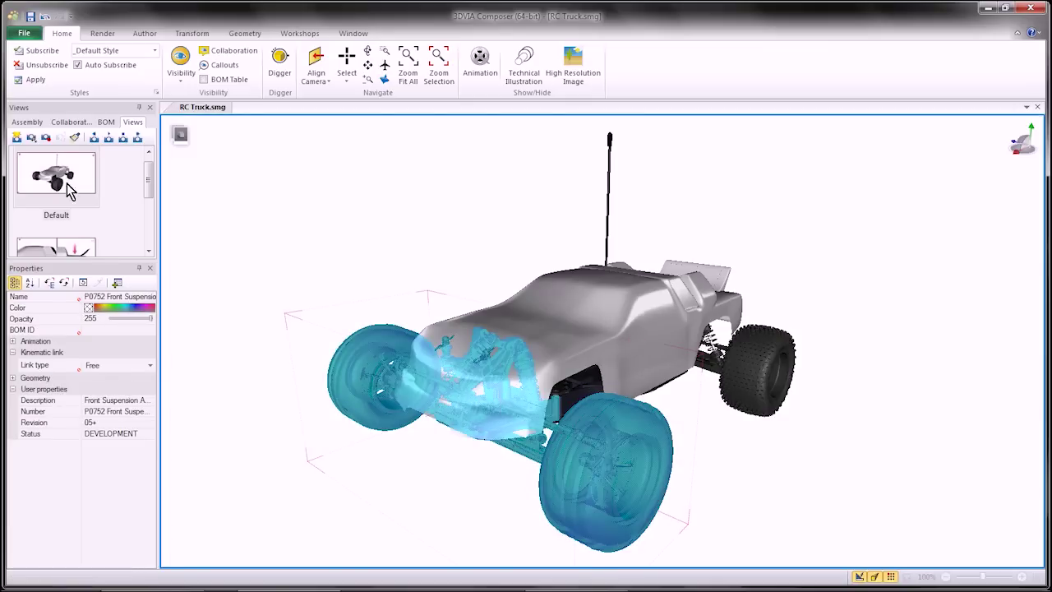
# Display the assembly tree at a larger size, and show only the selected front suspension assembly with all other parts hidden
pyautogui.click(27, 122)
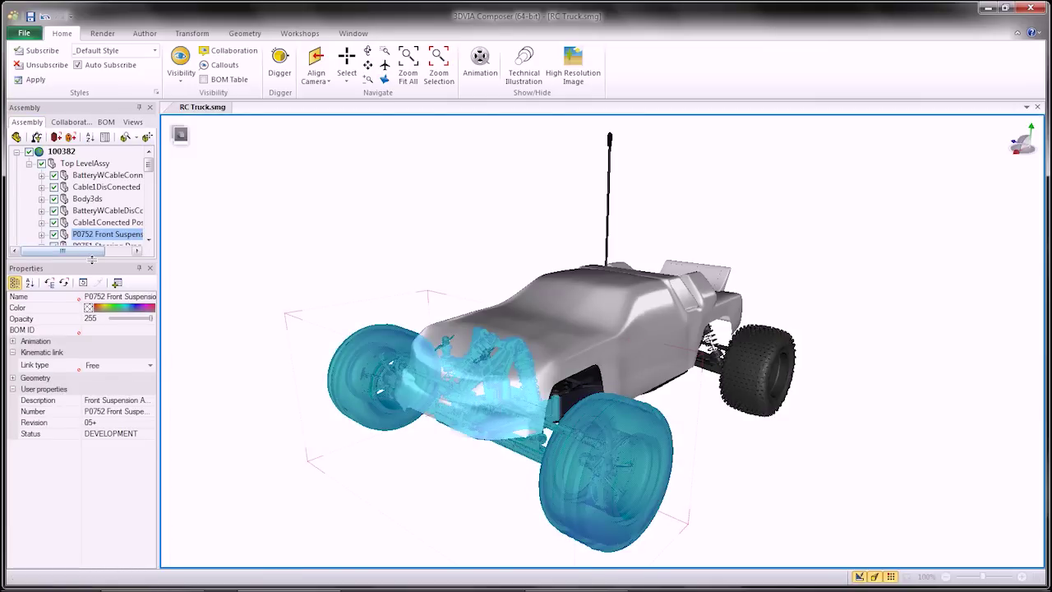
pyautogui.moveTo(92, 259); pyautogui.dragTo(86, 473)
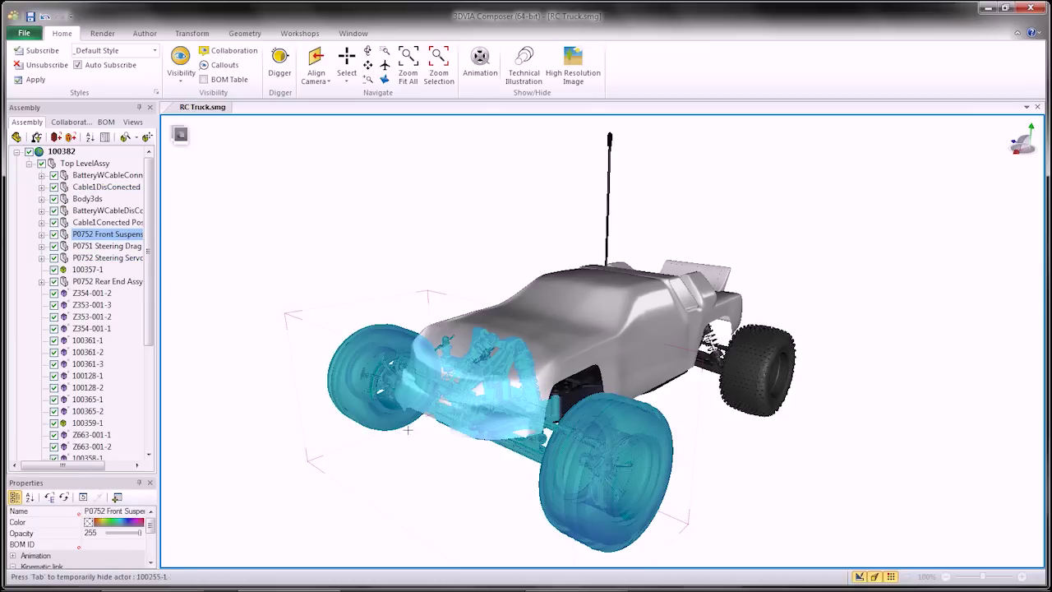
pyautogui.click(579, 470)
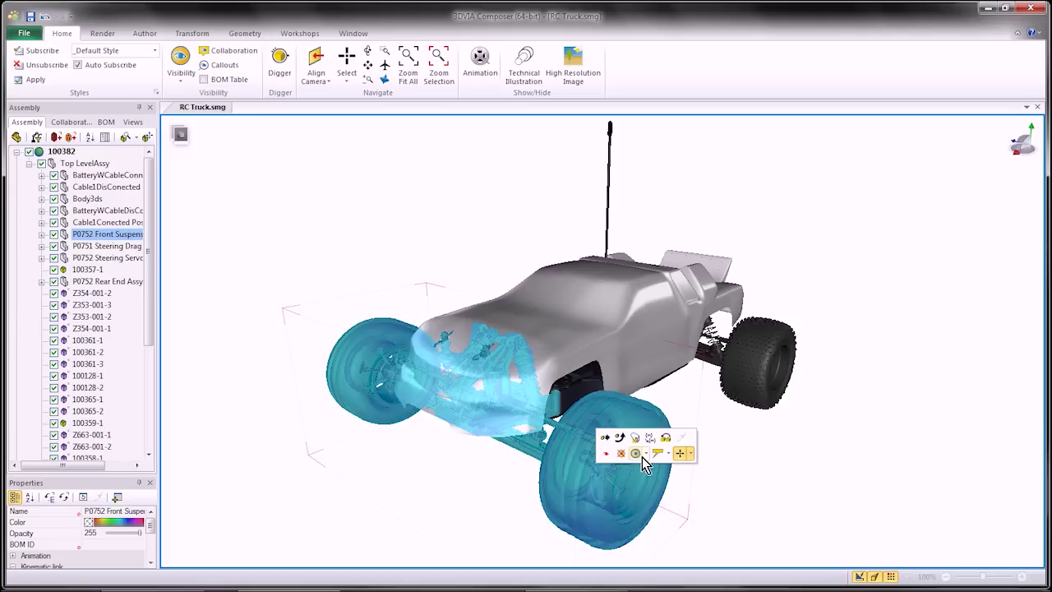
pyautogui.click(648, 455)
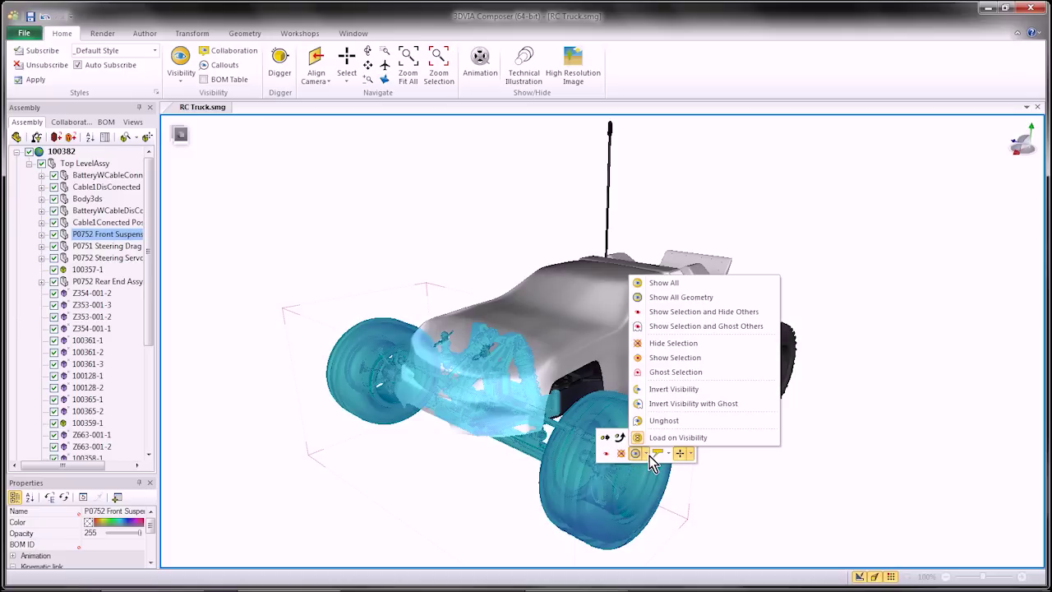
pyautogui.click(667, 319)
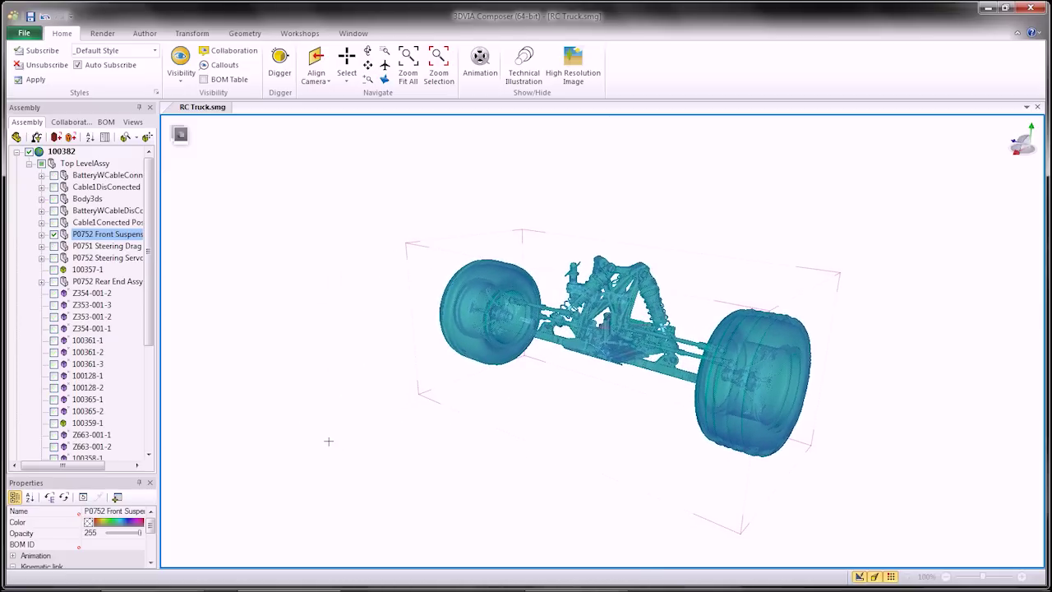
# Clear the selection of the front suspension assembly
pyautogui.click(328, 441)
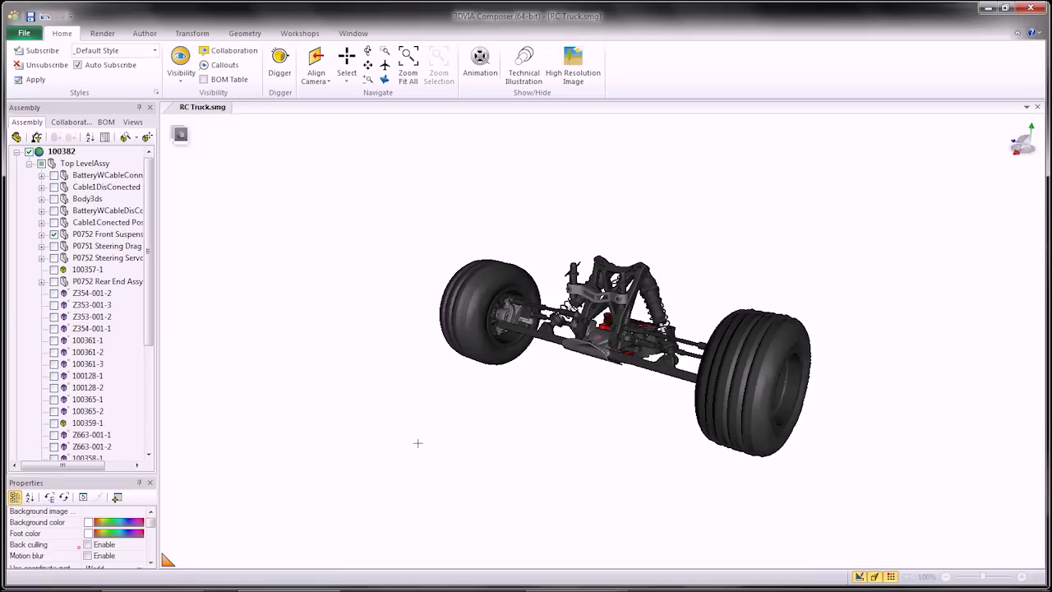
pyautogui.moveTo(319, 447); pyautogui.dragTo(325, 418, button='middle')
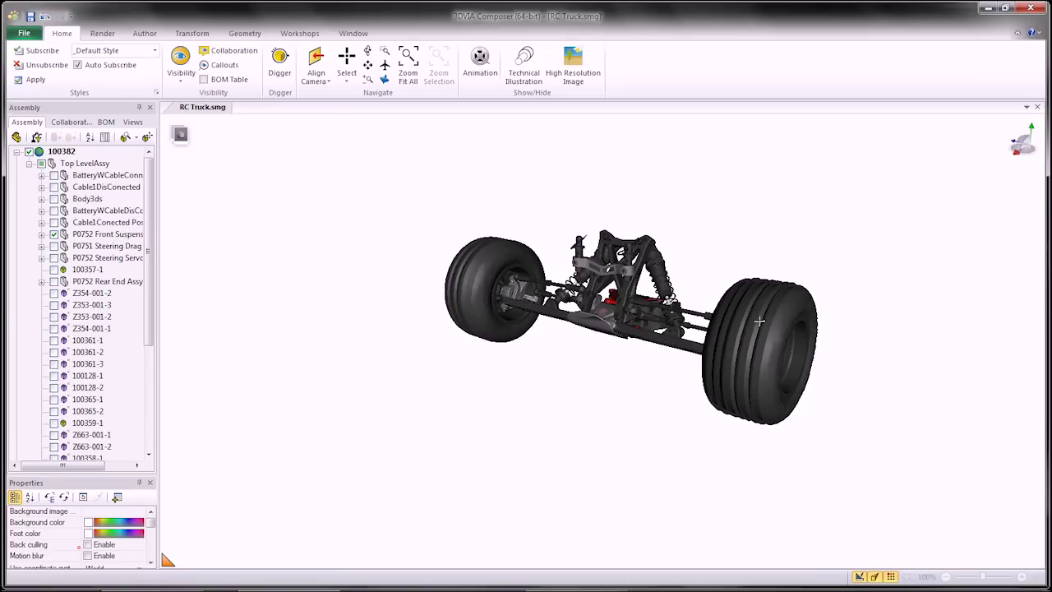
pyautogui.scroll(-3, 794, 273)
pyautogui.scroll(4, 786, 274)
pyautogui.moveTo(671, 290); pyautogui.dragTo(603, 191, button='middle')
pyautogui.scroll(2, 725, 265)
pyautogui.scroll(-1, 690, 267)
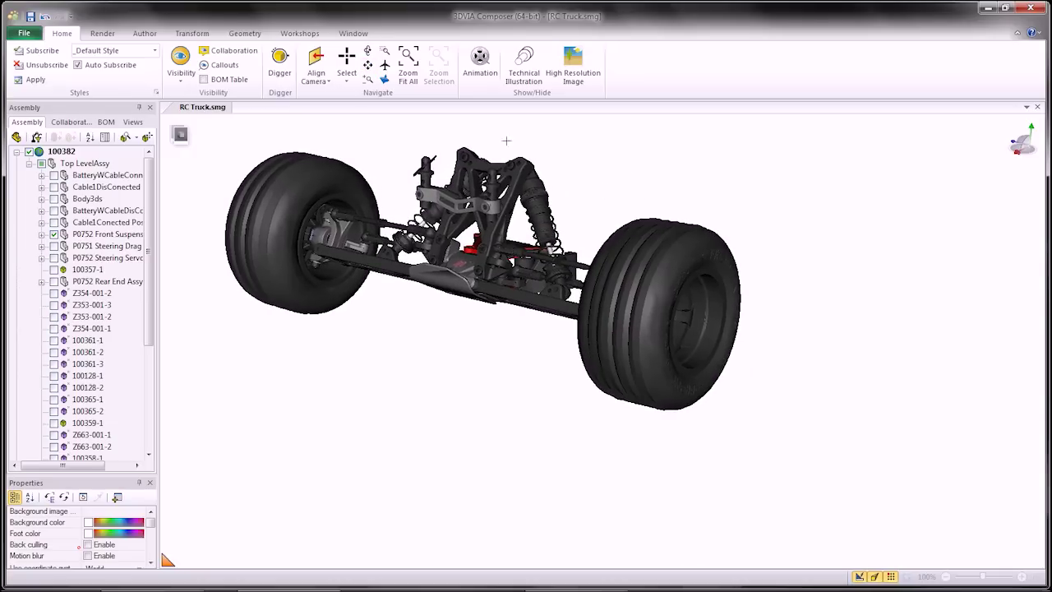
# Translate the wheel nut Z684-001-1 outward along the axle, well clear of the nearer front wheel
pyautogui.click(184, 35)
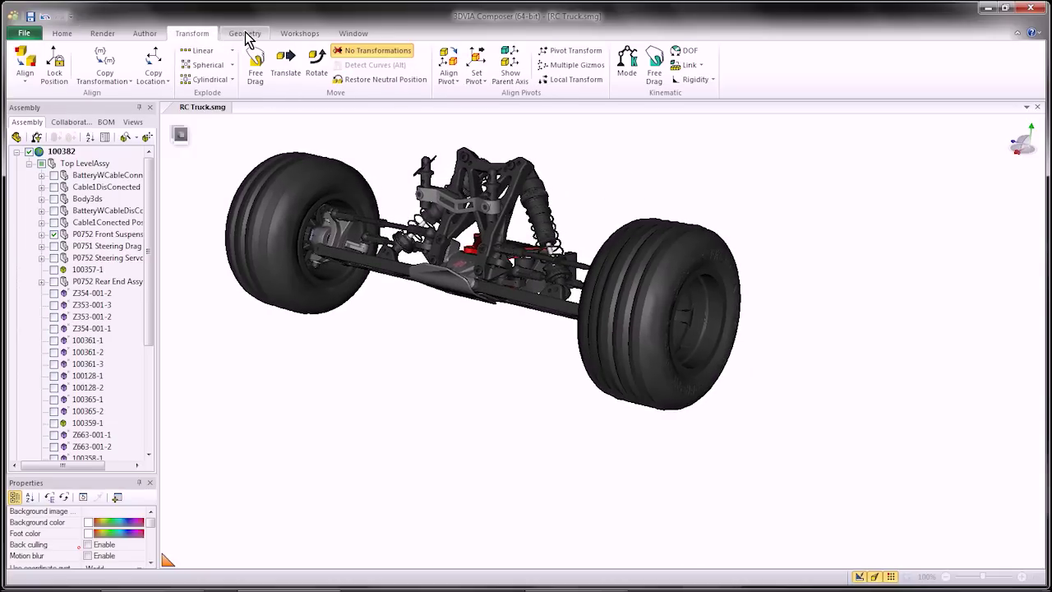
pyautogui.click(245, 33)
pyautogui.click(202, 35)
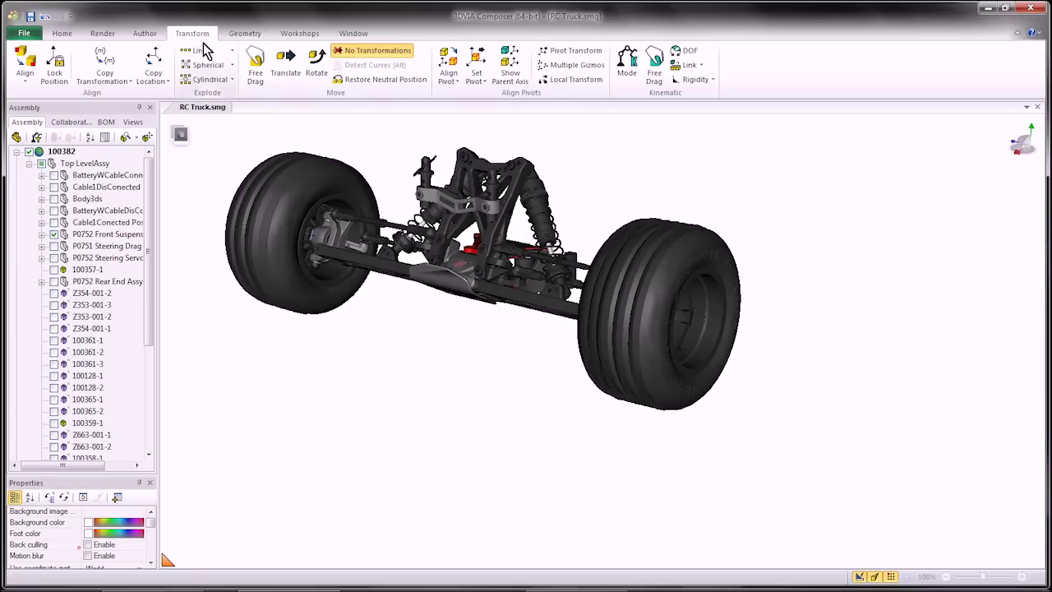
pyautogui.click(285, 62)
pyautogui.moveTo(526, 407); pyautogui.dragTo(454, 411)
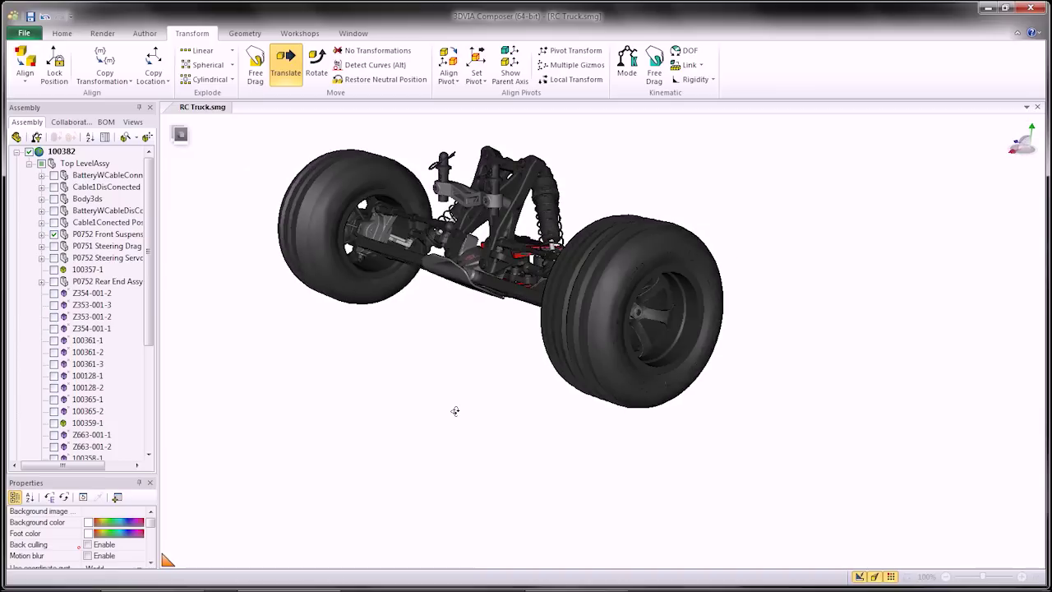
pyautogui.click(638, 314)
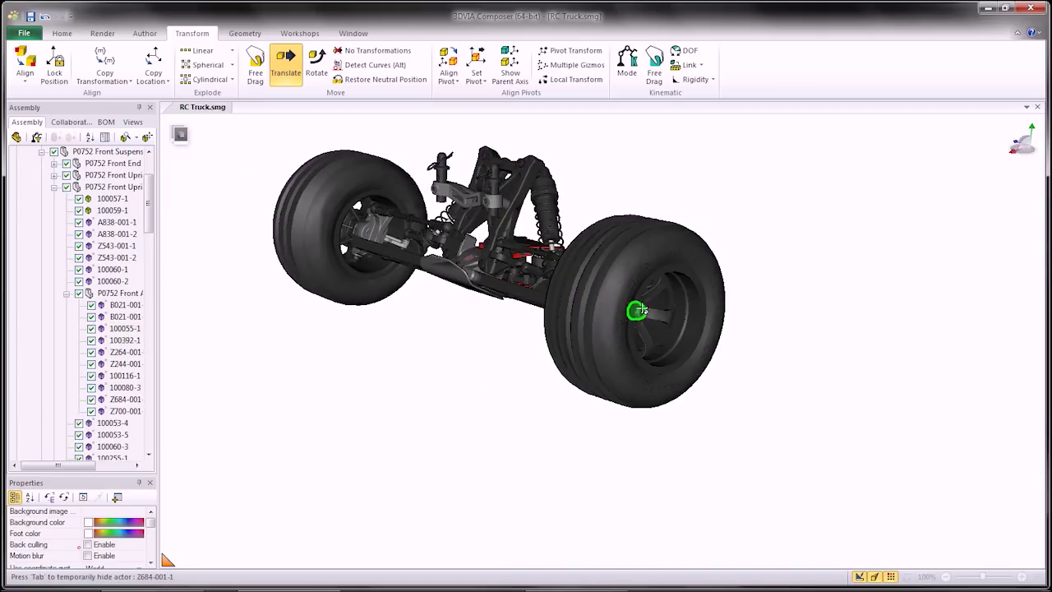
pyautogui.moveTo(645, 317); pyautogui.dragTo(947, 393)
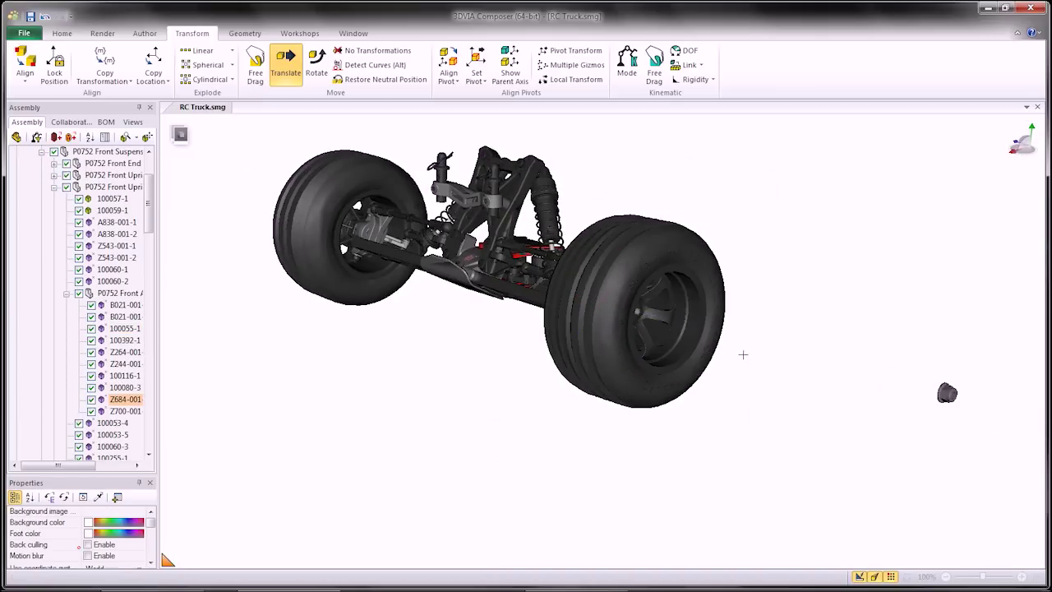
# Translate the nearer front wheel about 109 outward along its axle, and save the exploded arrangement as a new view
pyautogui.click(712, 347)
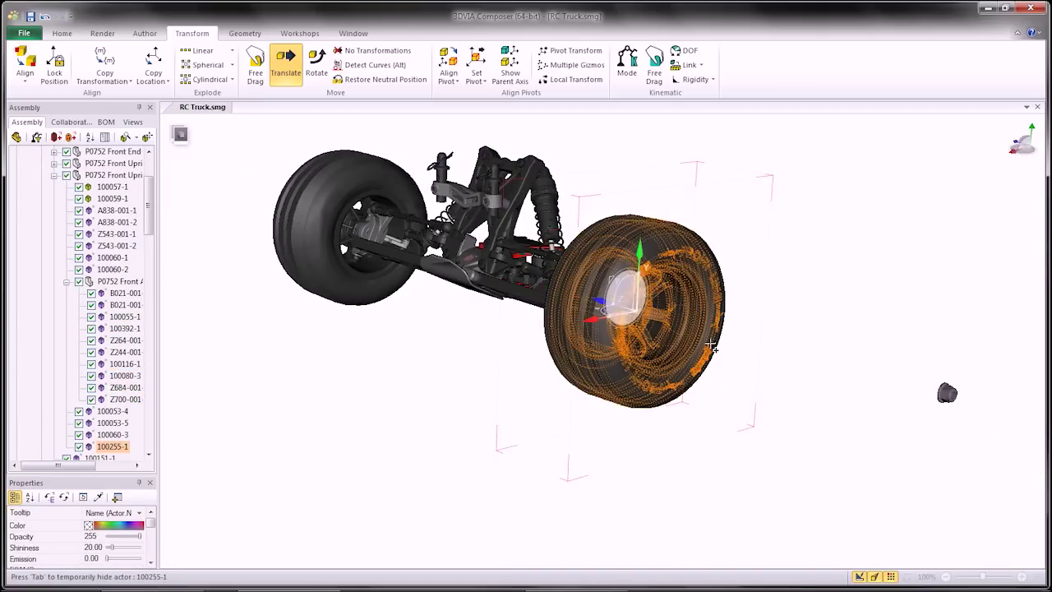
pyautogui.moveTo(601, 299); pyautogui.dragTo(749, 342)
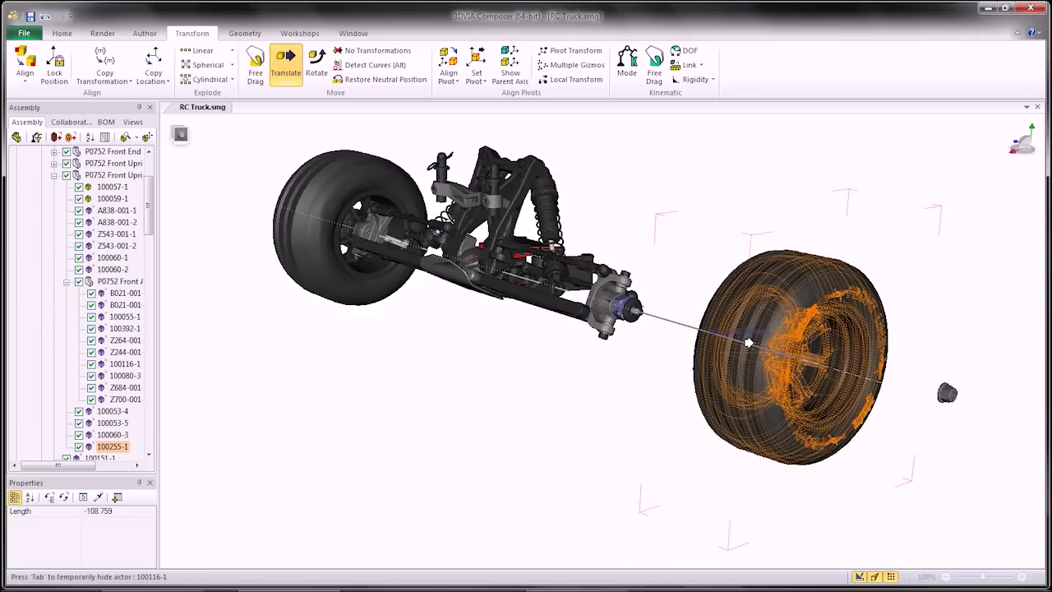
pyautogui.click(460, 502)
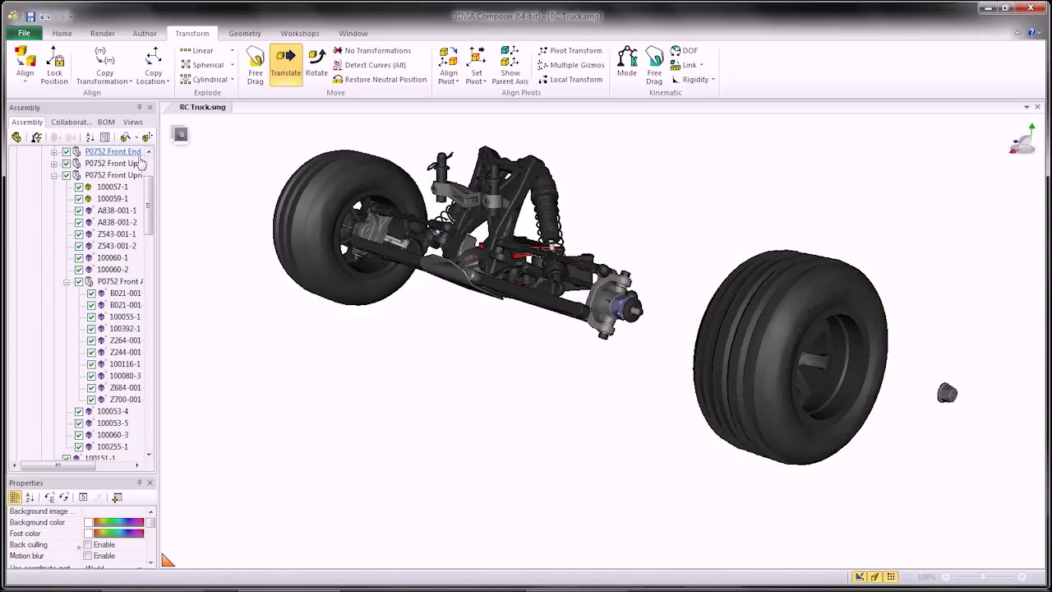
pyautogui.click(131, 123)
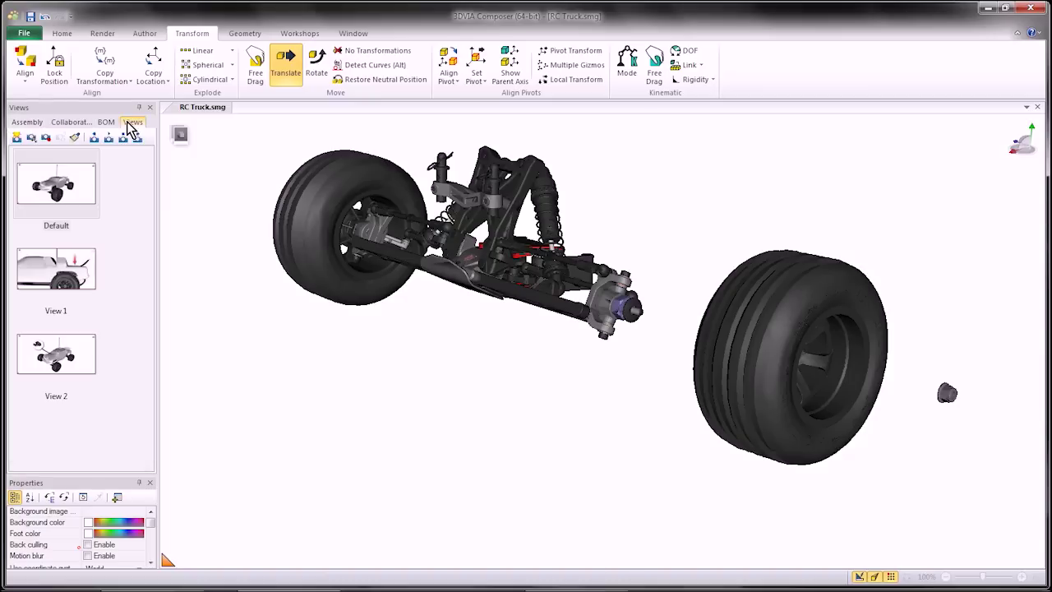
pyautogui.click(16, 138)
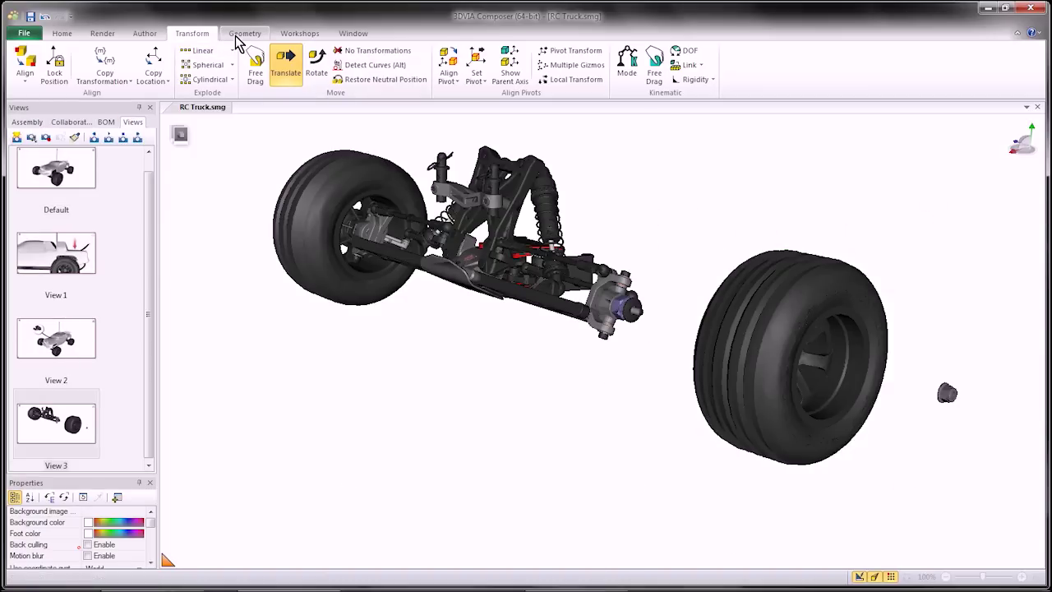
# Place one circular arrow between the pulled-out wheel and its nut, aligned with the wheel's axis
pyautogui.click(146, 35)
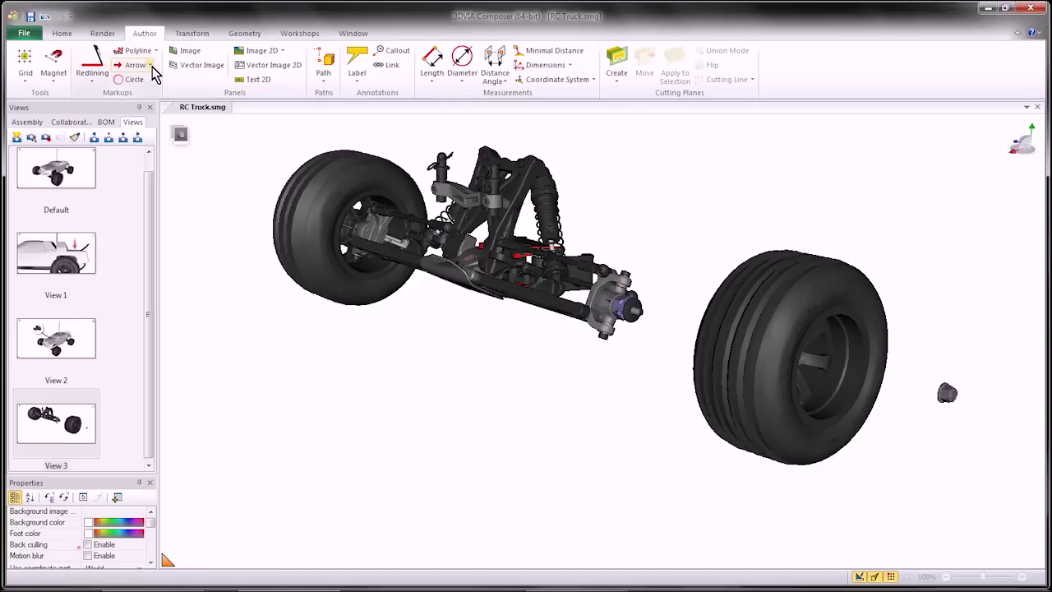
pyautogui.click(150, 64)
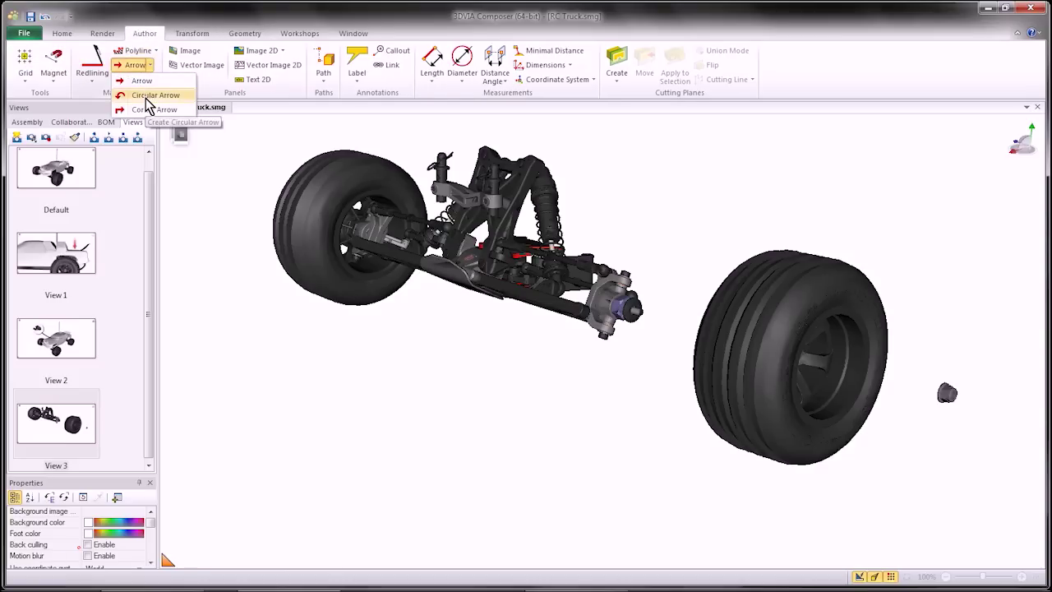
pyautogui.click(148, 96)
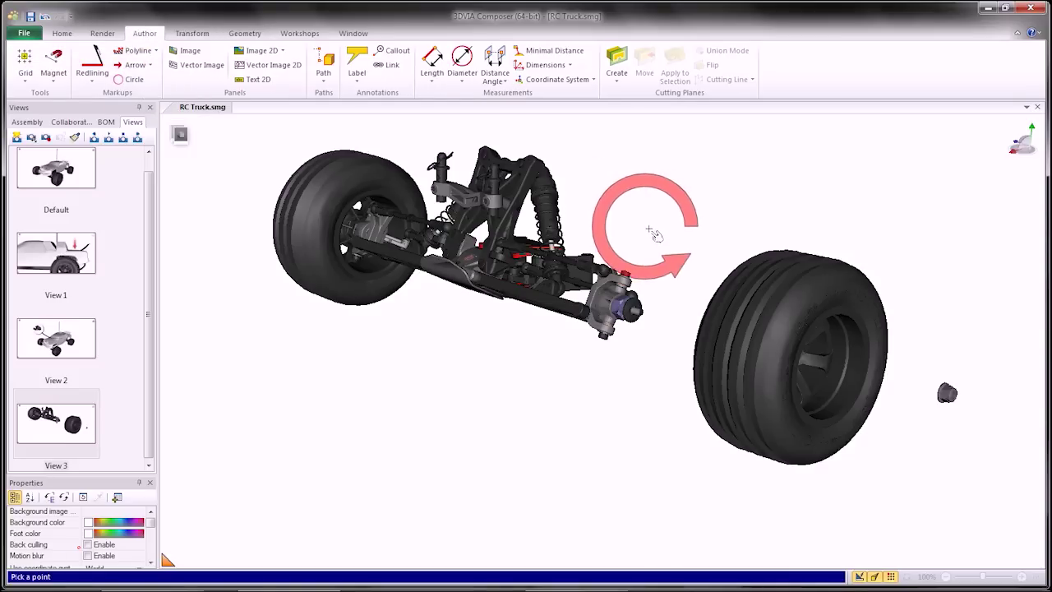
pyautogui.press('alt')
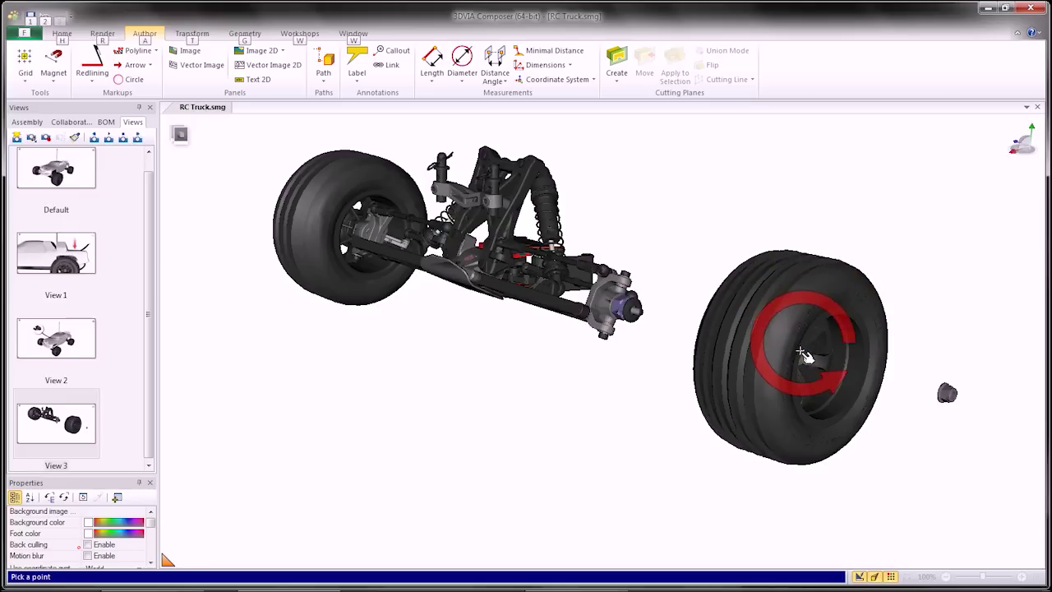
pyautogui.press('alt')
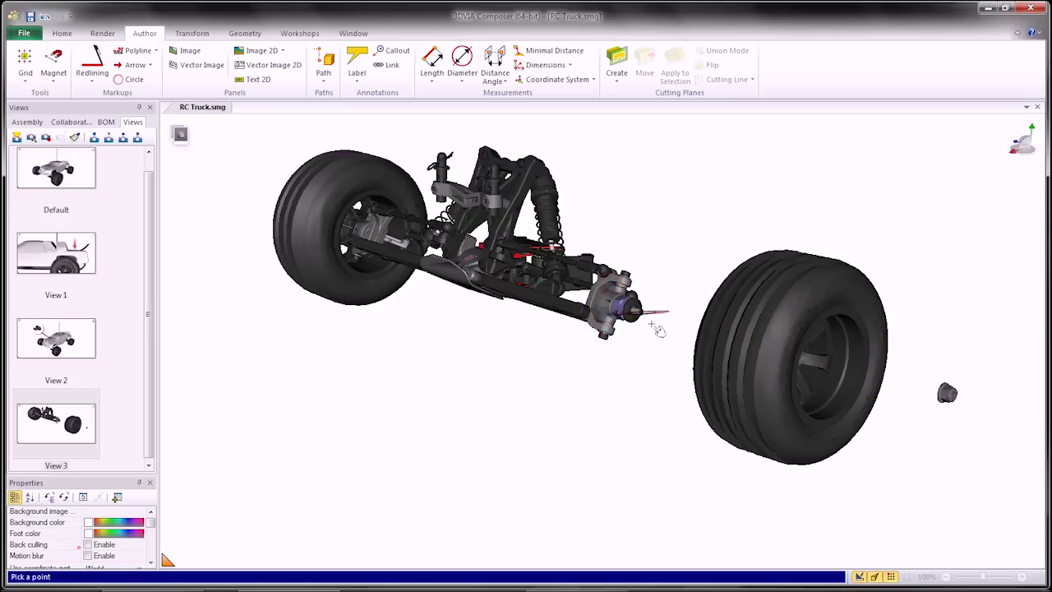
pyautogui.press('alt')
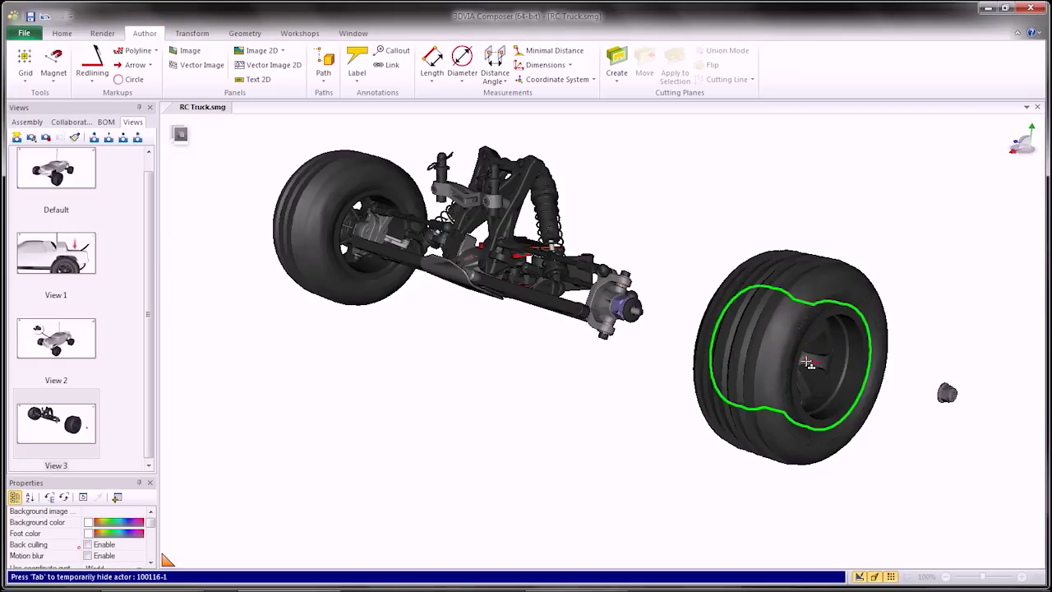
pyautogui.click(905, 386)
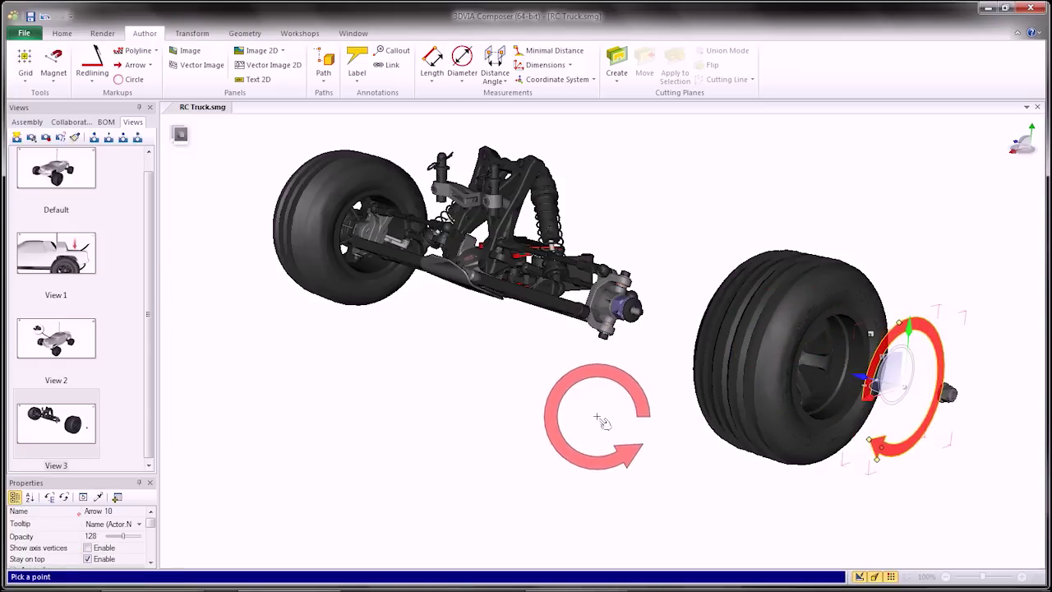
pyautogui.press('Escape')
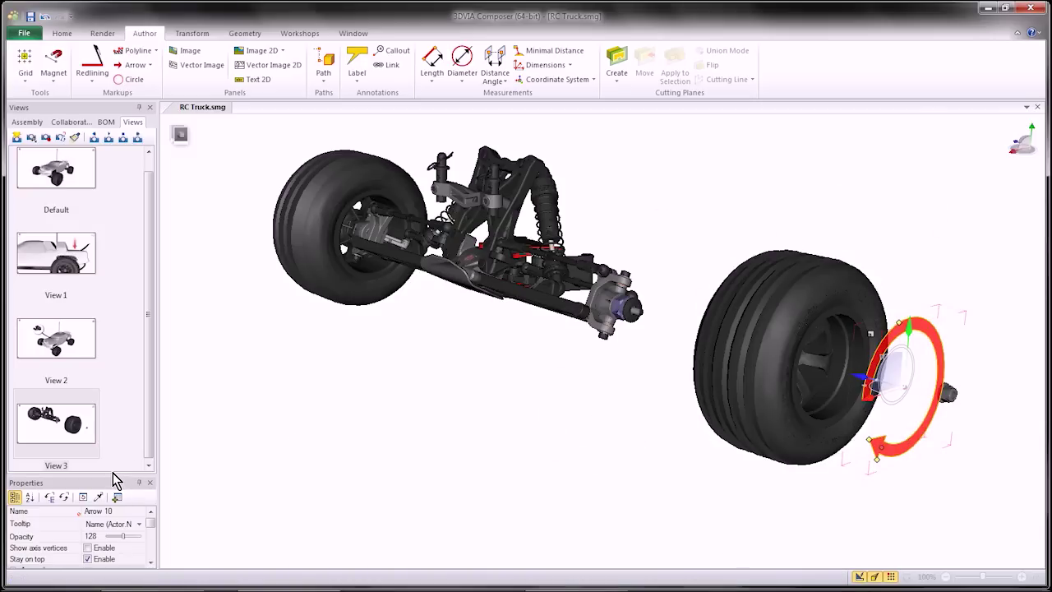
# Display the arrow's properties at a larger size, and disable Flat for the circular arrow's shape
pyautogui.moveTo(113, 475); pyautogui.dragTo(105, 304)
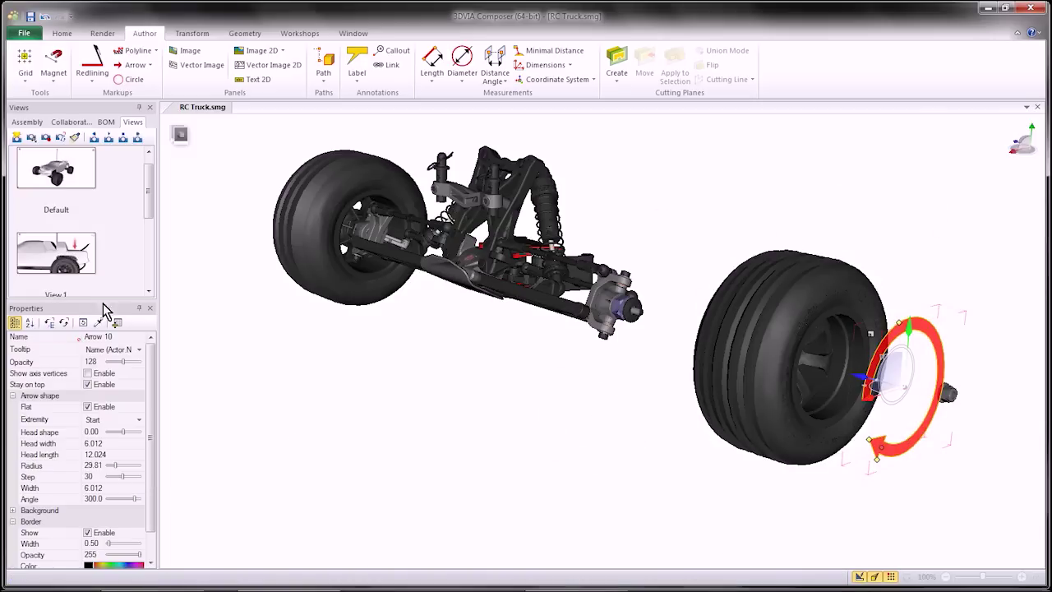
pyautogui.click(88, 407)
pyautogui.click(553, 456)
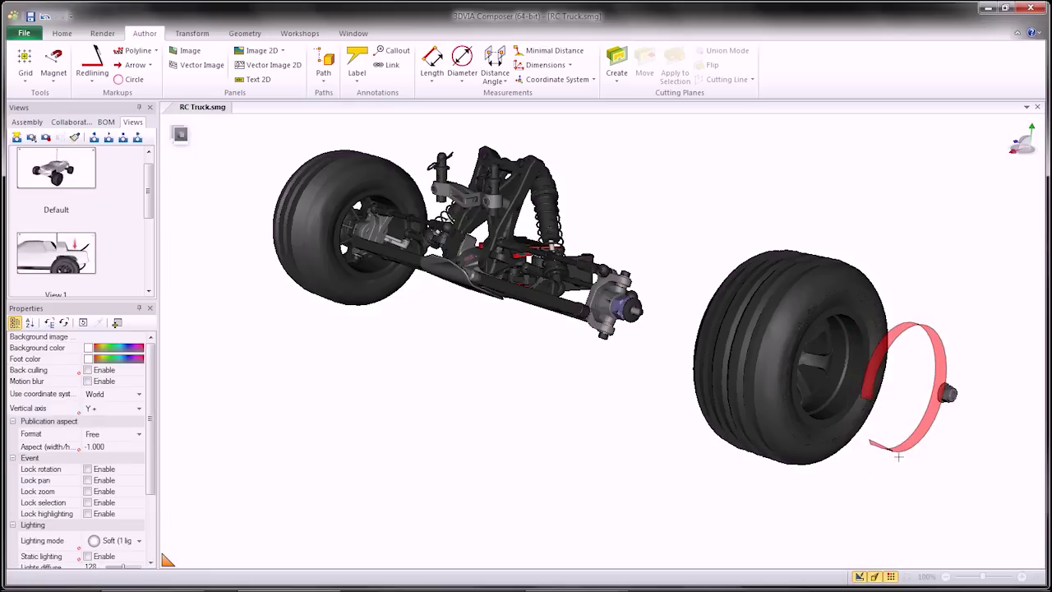
# Set the circular arrow's opacity to 111 and widen its arrowhead
pyautogui.click(914, 432)
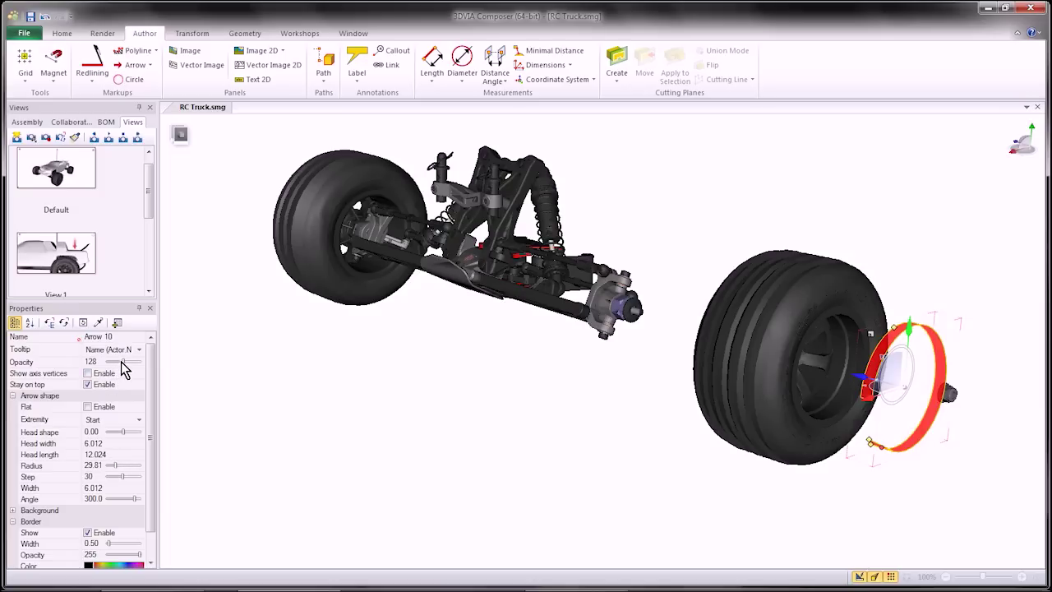
pyautogui.moveTo(121, 362)
pyautogui.mouseDown()
pyautogui.moveTo(110, 362)
pyautogui.moveTo(132, 364)
pyautogui.moveTo(122, 369)
pyautogui.mouseUp()
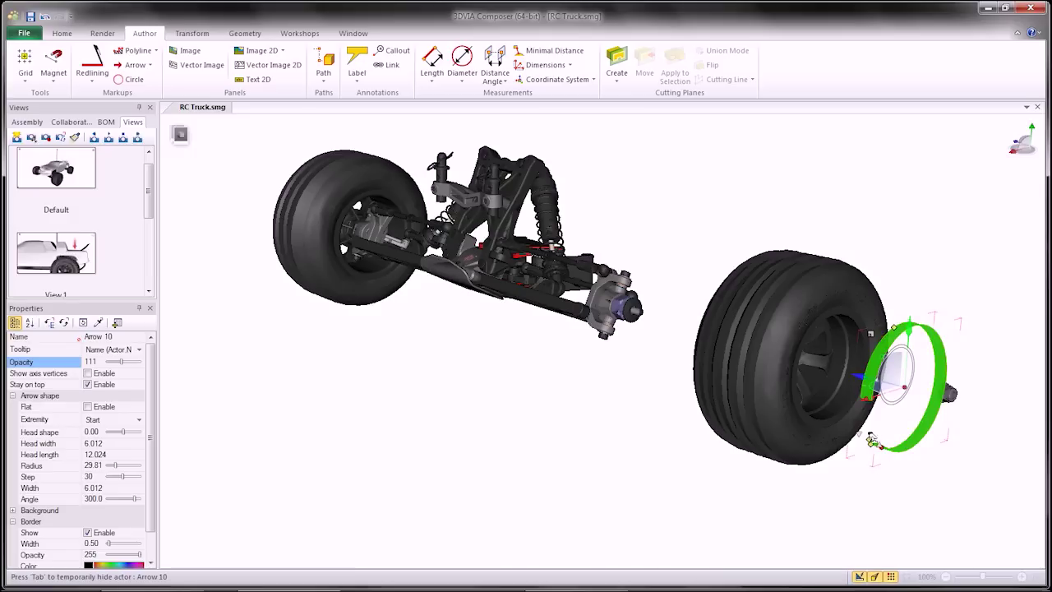
pyautogui.moveTo(873, 444); pyautogui.dragTo(853, 434)
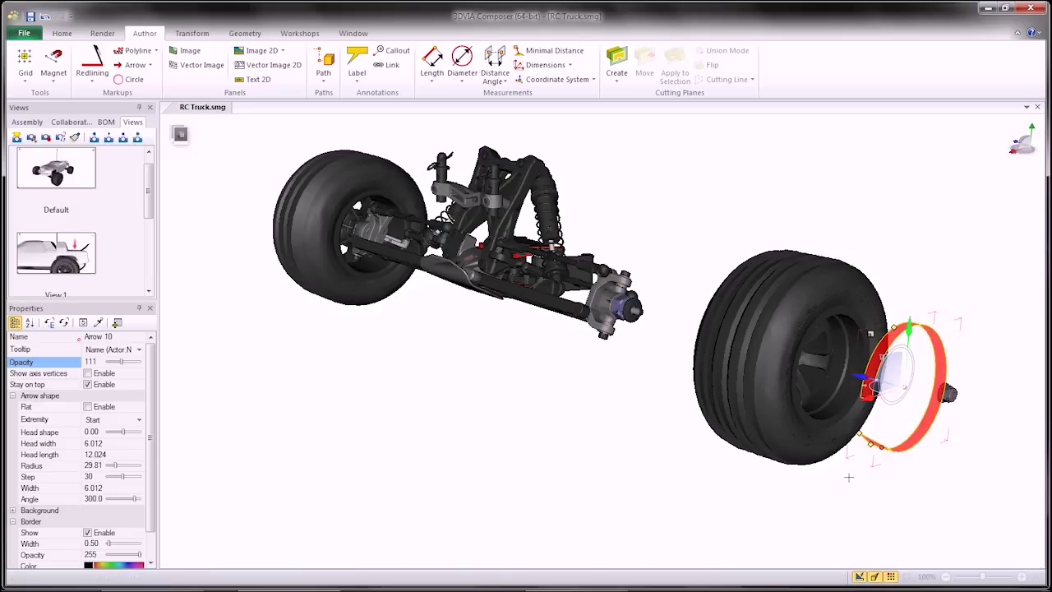
# Clear the arrow selection and save the exploded wheel with its circular arrow as another new view
pyautogui.moveTo(794, 465); pyautogui.dragTo(809, 459, button='right')
pyautogui.click(671, 477)
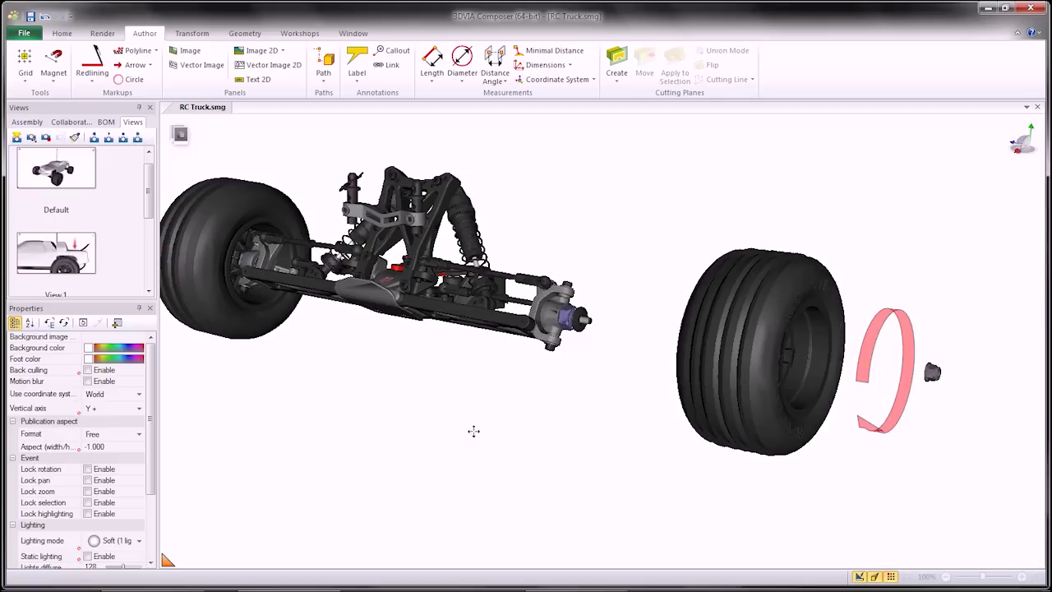
pyautogui.moveTo(474, 431); pyautogui.dragTo(499, 428, button='middle')
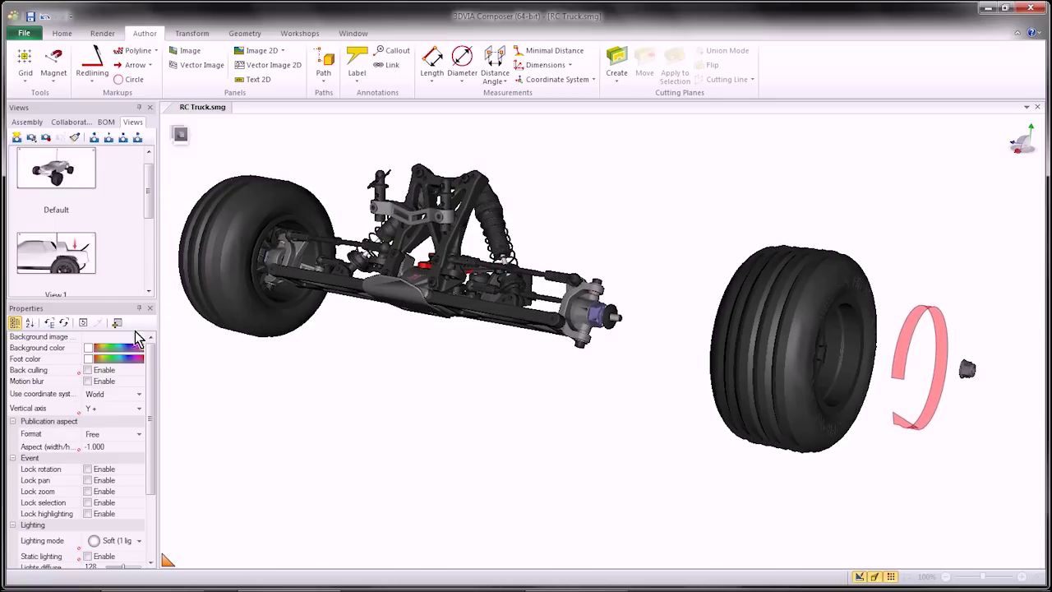
pyautogui.click(18, 138)
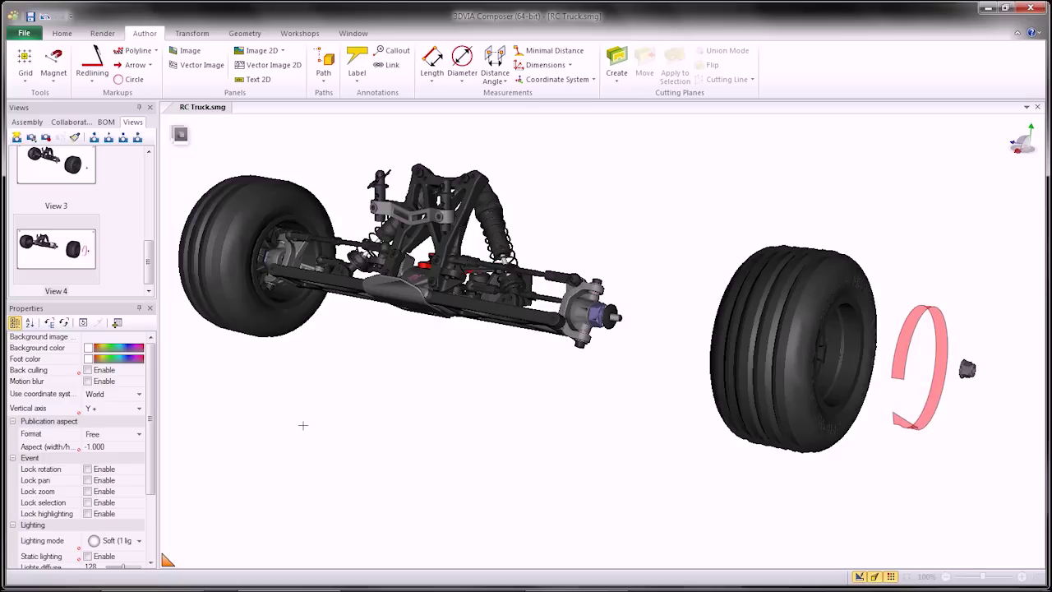
# Start importing views and browse to the demo files folder on drive C
pyautogui.rightClick(119, 210)
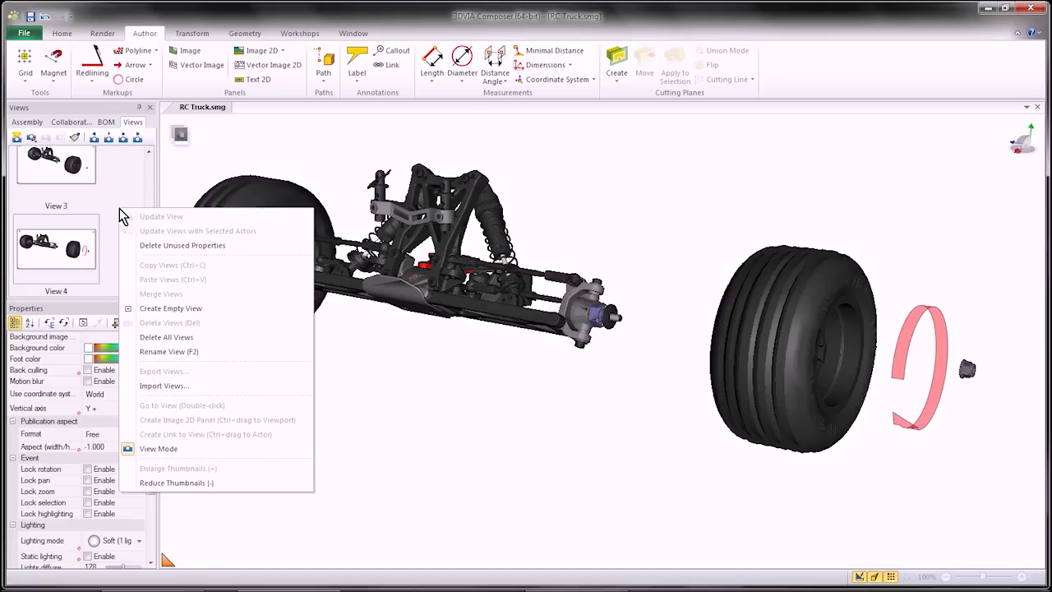
pyautogui.click(164, 385)
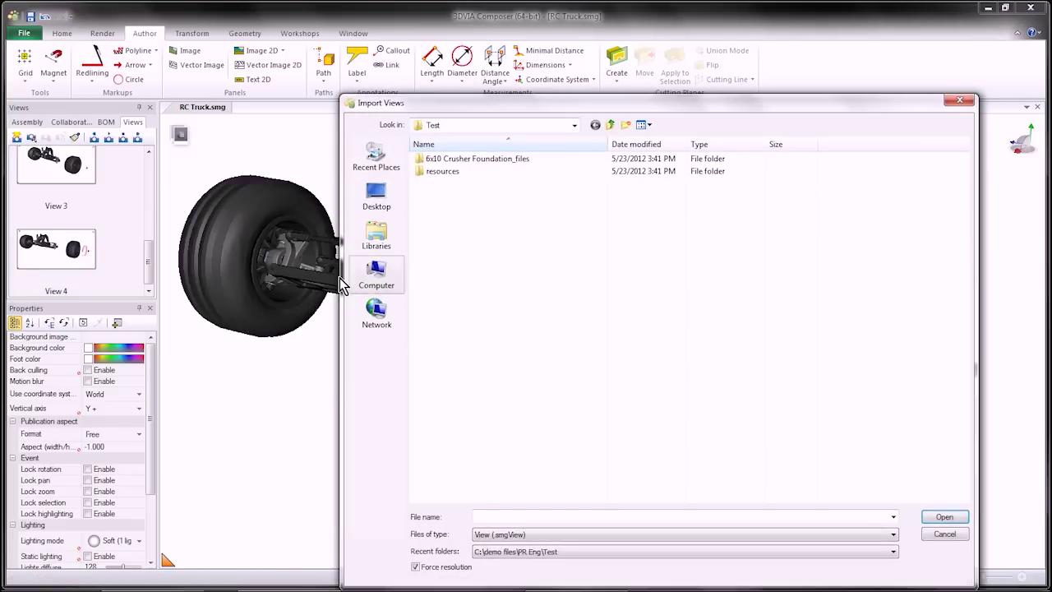
pyautogui.click(463, 126)
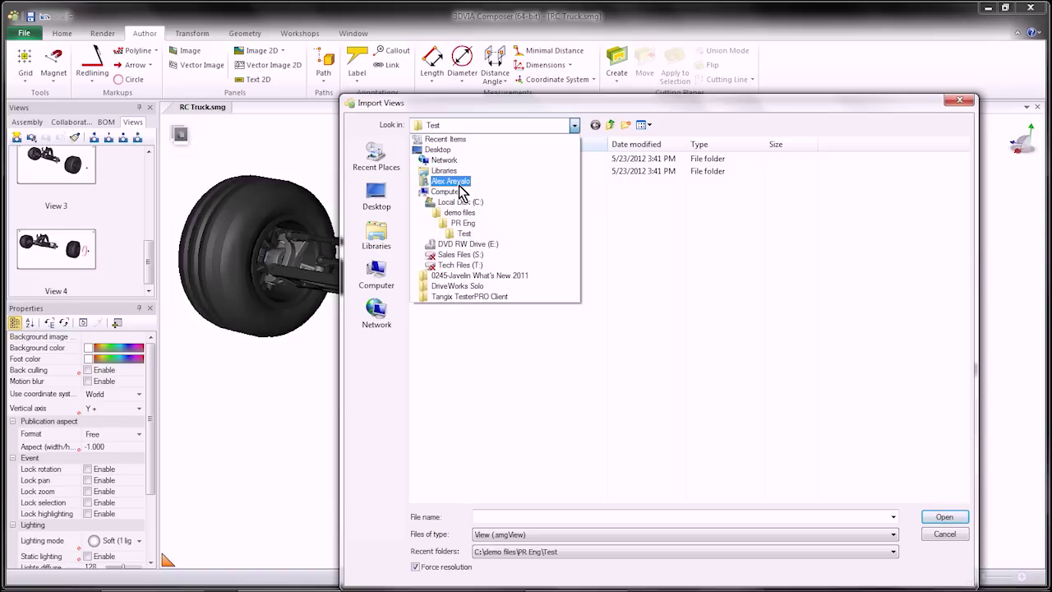
pyautogui.click(460, 212)
pyautogui.click(575, 125)
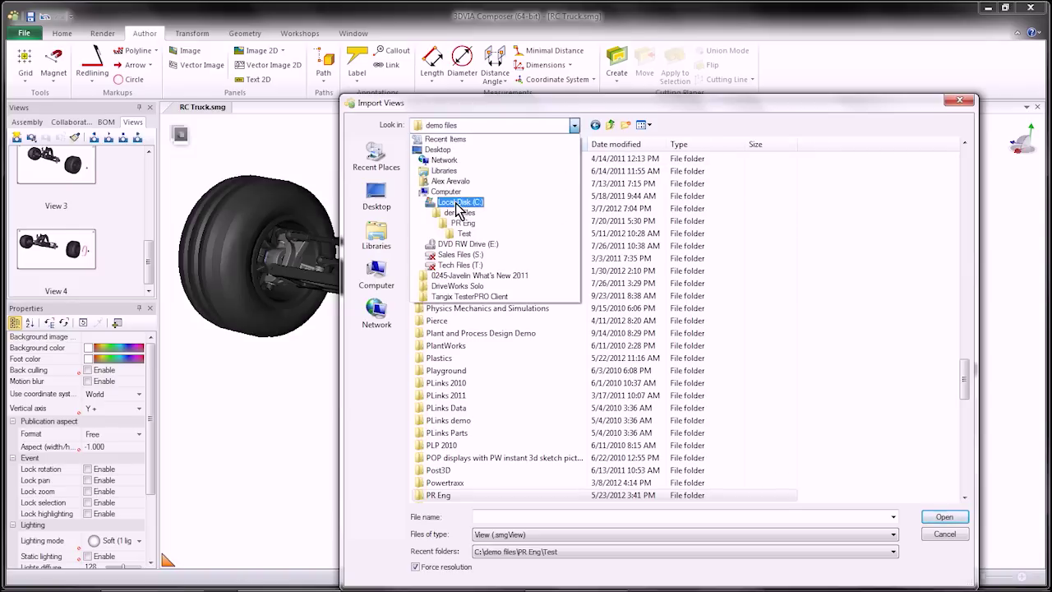
pyautogui.click(460, 212)
pyautogui.scroll(20, 440, 183)
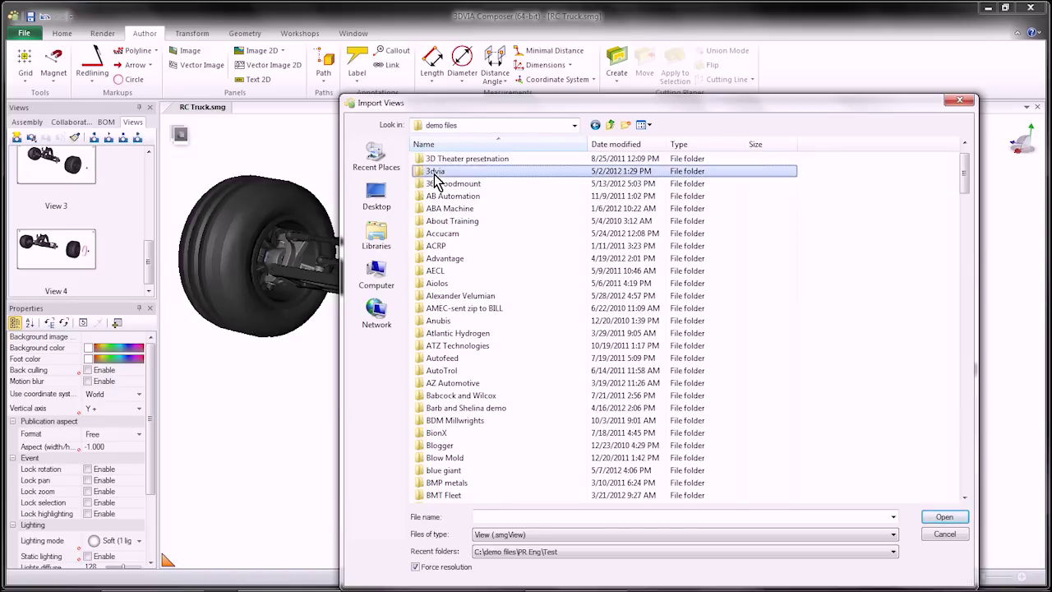
# Import the views from E-FirestormsView.smgView in the Assets folder of RCTruckDemo, inside the 3dvia demo folders
pyautogui.doubleClick(434, 172)
pyautogui.doubleClick(434, 173)
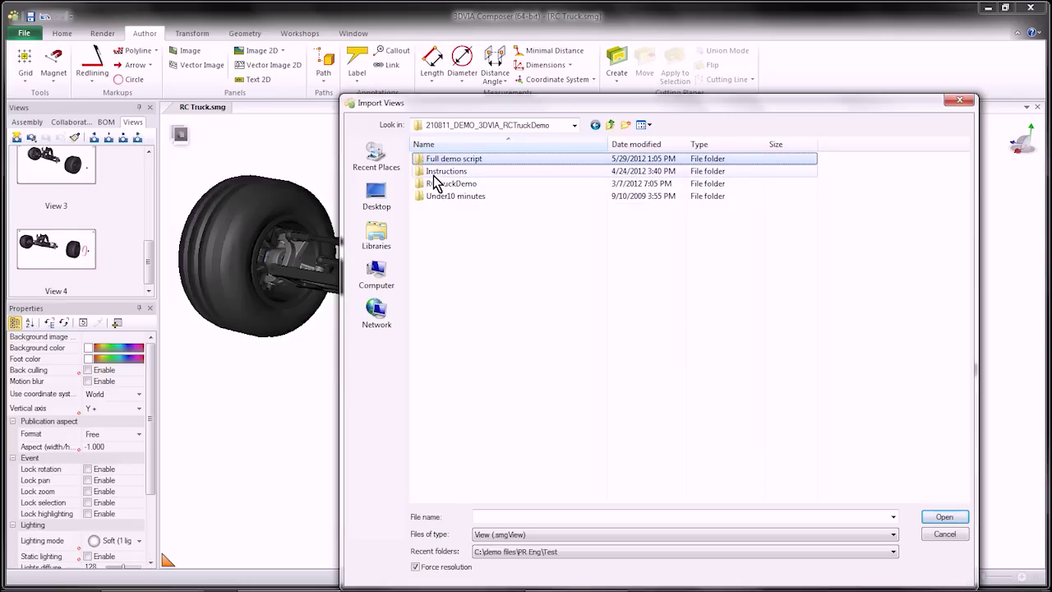
pyautogui.doubleClick(436, 183)
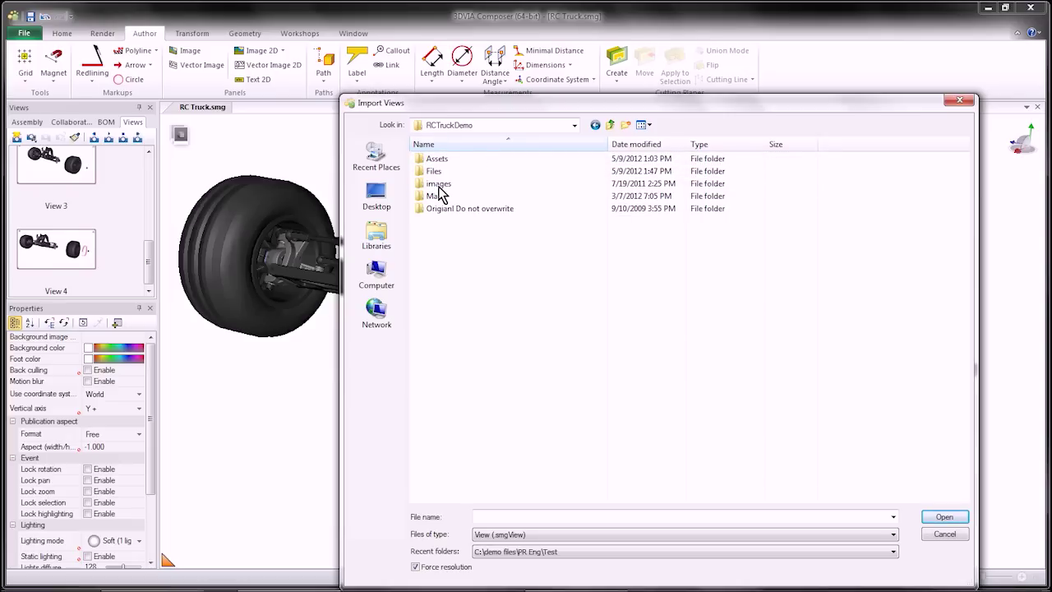
pyautogui.doubleClick(435, 159)
pyautogui.click(494, 246)
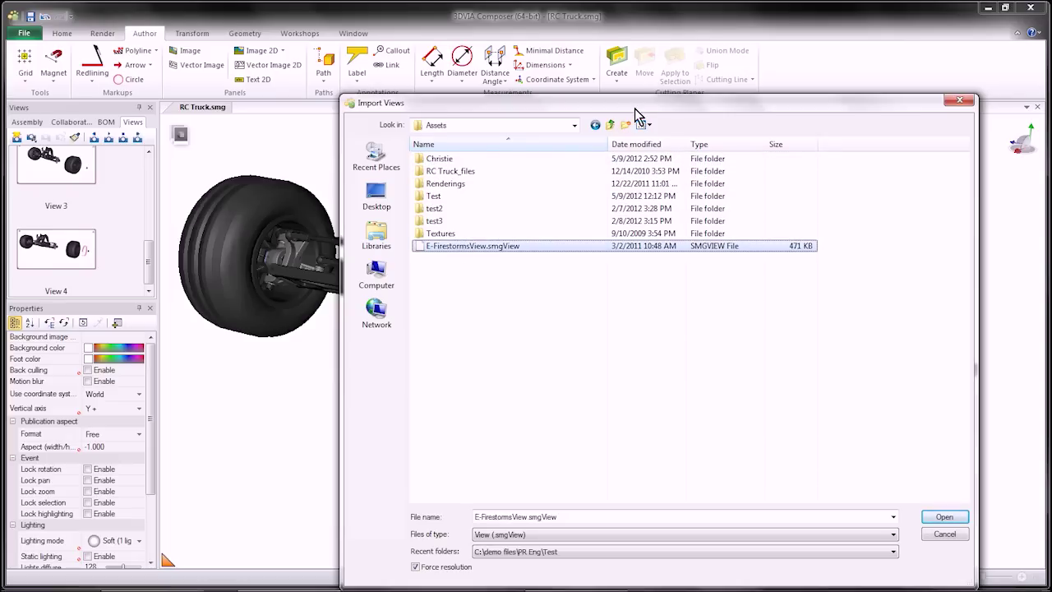
pyautogui.moveTo(635, 108); pyautogui.dragTo(578, 46)
pyautogui.click(878, 465)
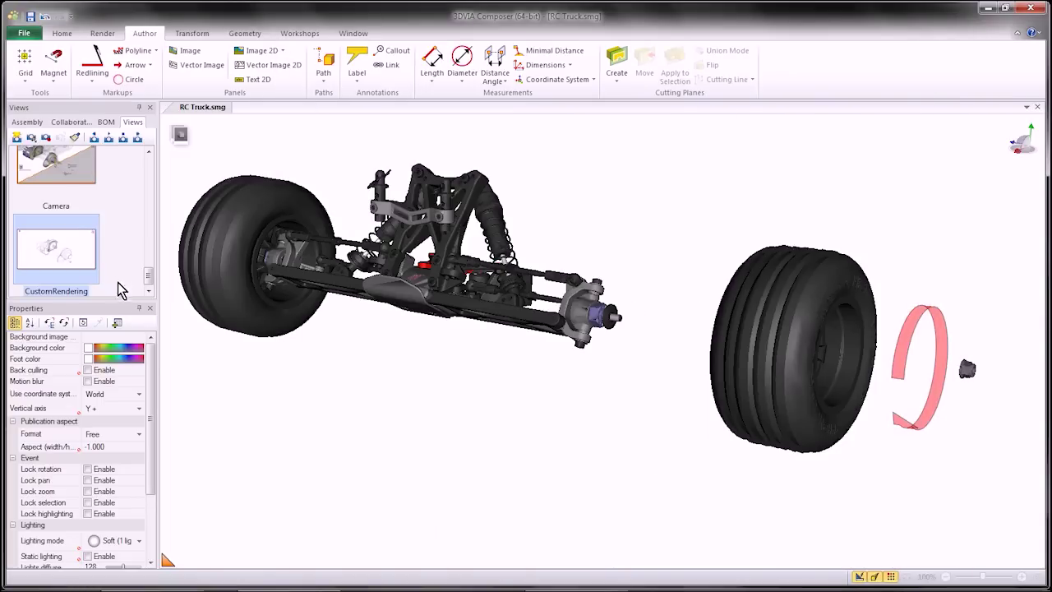
# Enlarge the view list and play the views one by one from View 4 without saving a new view
pyautogui.moveTo(124, 300); pyautogui.dragTo(124, 413)
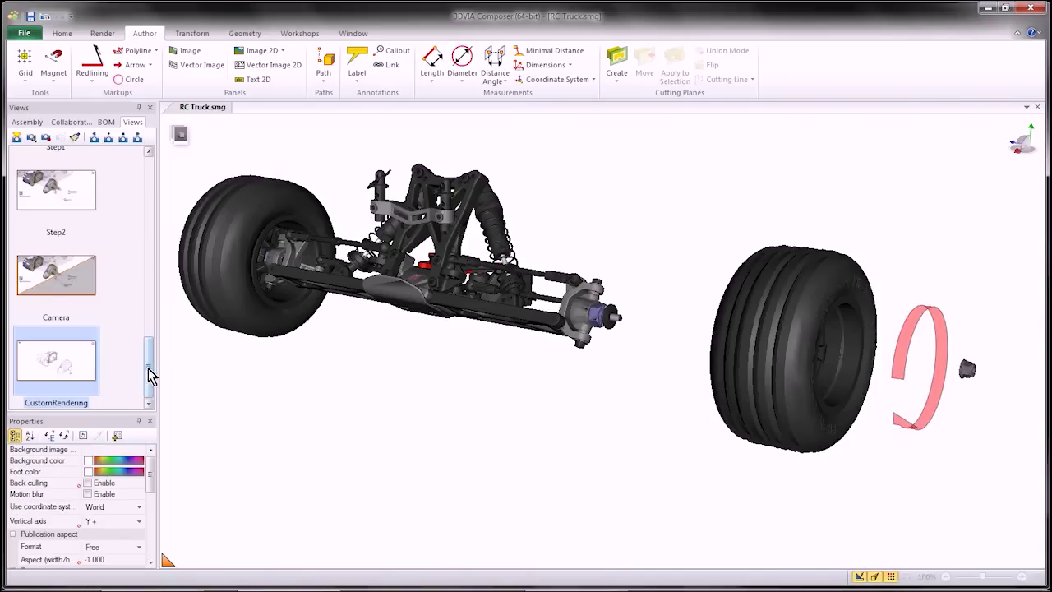
pyautogui.moveTo(150, 376); pyautogui.dragTo(150, 247)
pyautogui.click(61, 292)
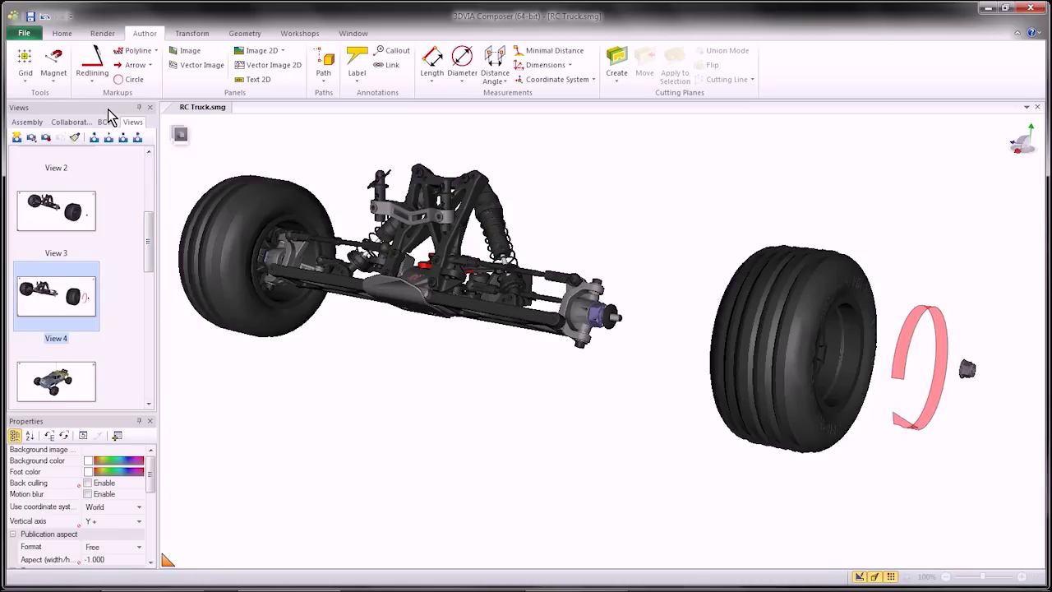
pyautogui.click(109, 138)
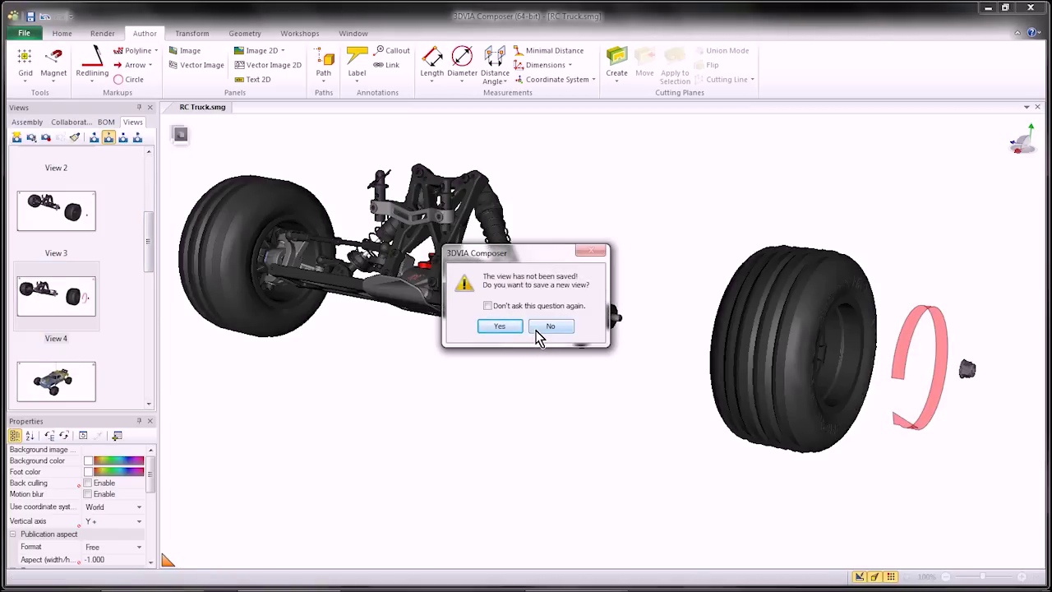
pyautogui.click(534, 329)
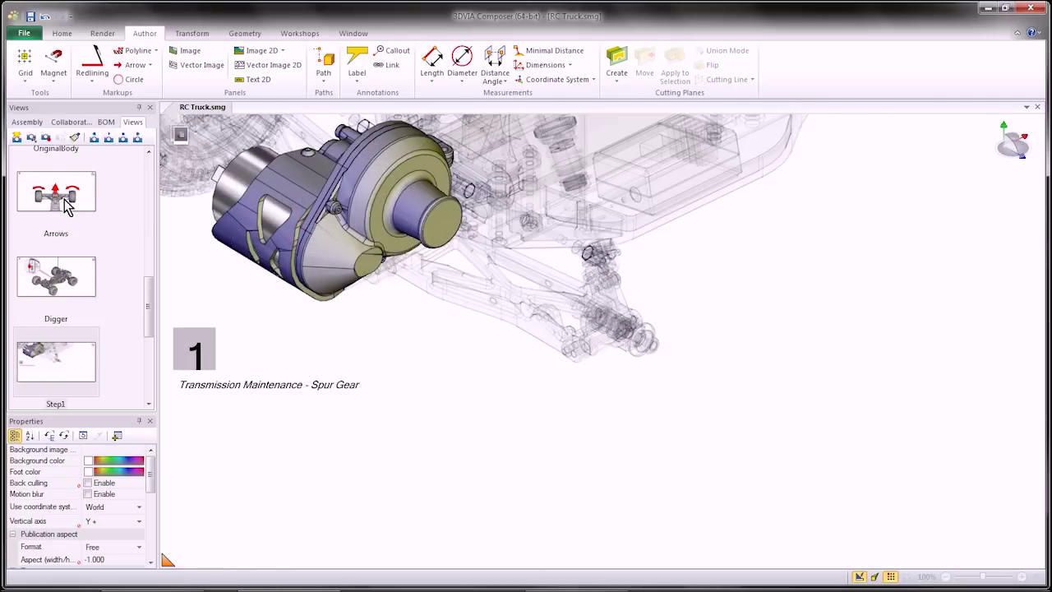
# Display the Digger view and select its magnified image of the ON/OFF switch
pyautogui.click(66, 274)
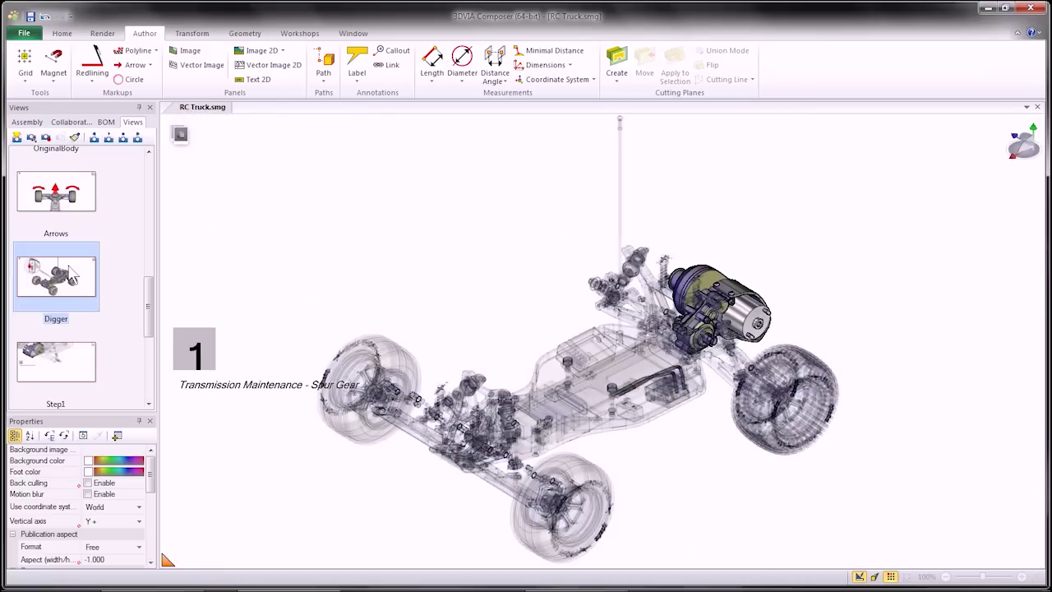
pyautogui.click(328, 156)
pyautogui.moveTo(328, 154)
pyautogui.mouseDown()
pyautogui.moveTo(424, 193)
pyautogui.moveTo(405, 231)
pyautogui.moveTo(322, 185)
pyautogui.moveTo(326, 160)
pyautogui.mouseUp()
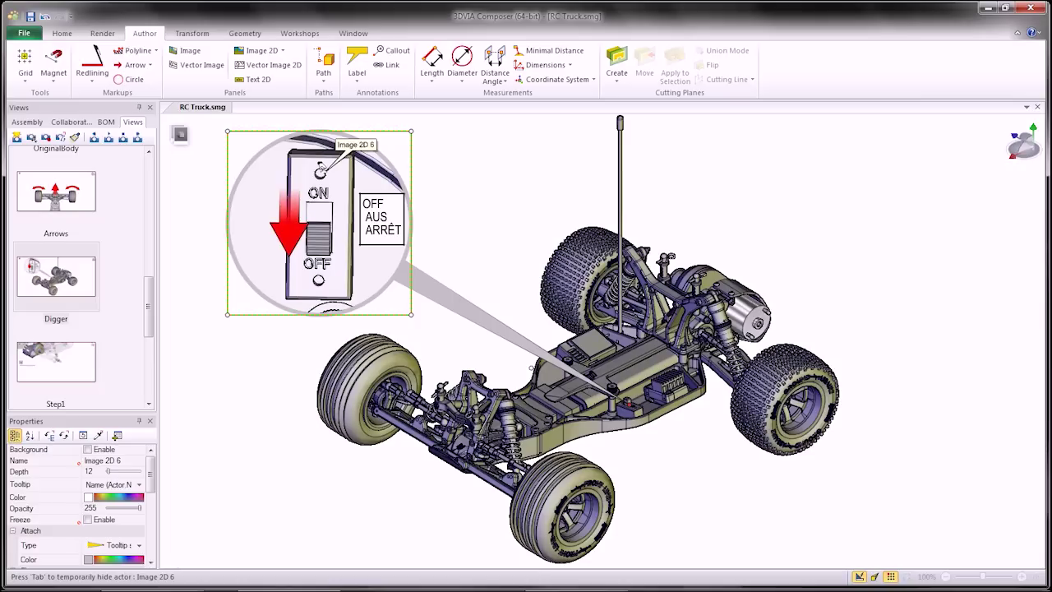
# Open the OFF / AUS / ARRÊT text beside the switch for editing, select part of it and leave it unedited
pyautogui.click(390, 217)
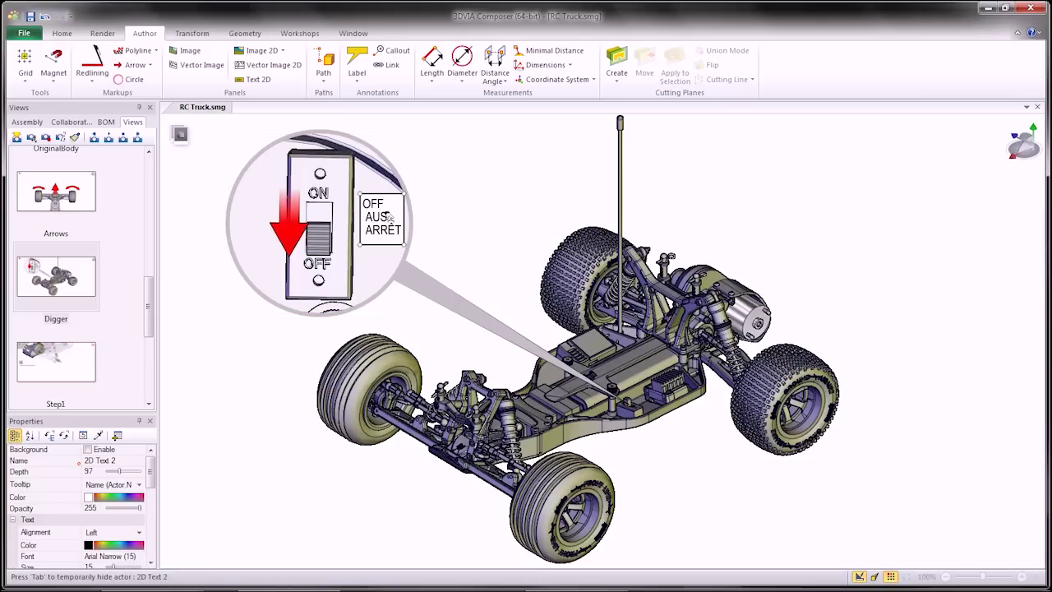
pyautogui.doubleClick(380, 218)
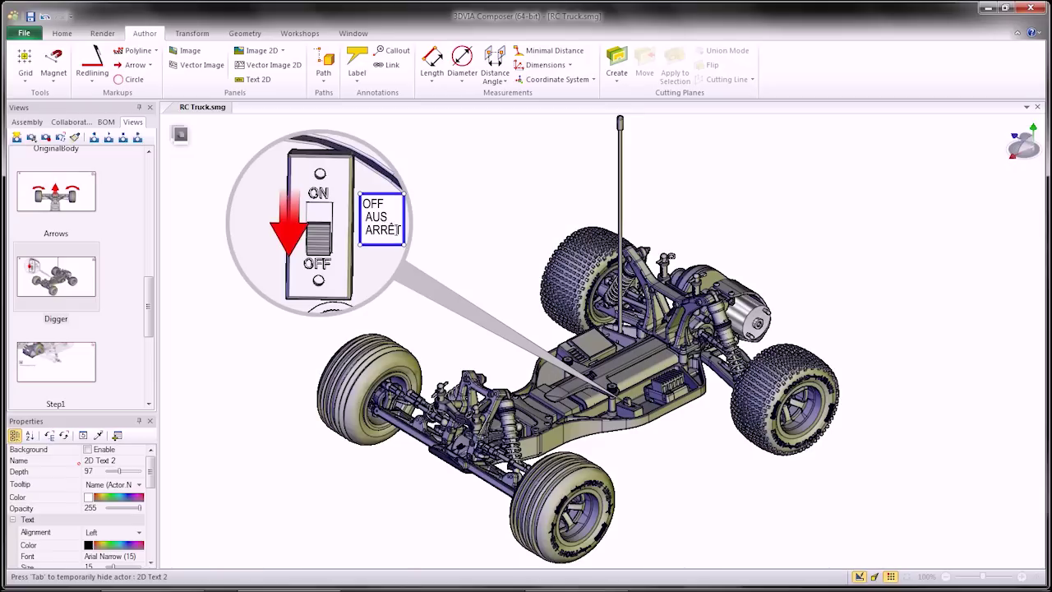
pyautogui.moveTo(386, 220); pyautogui.dragTo(356, 199)
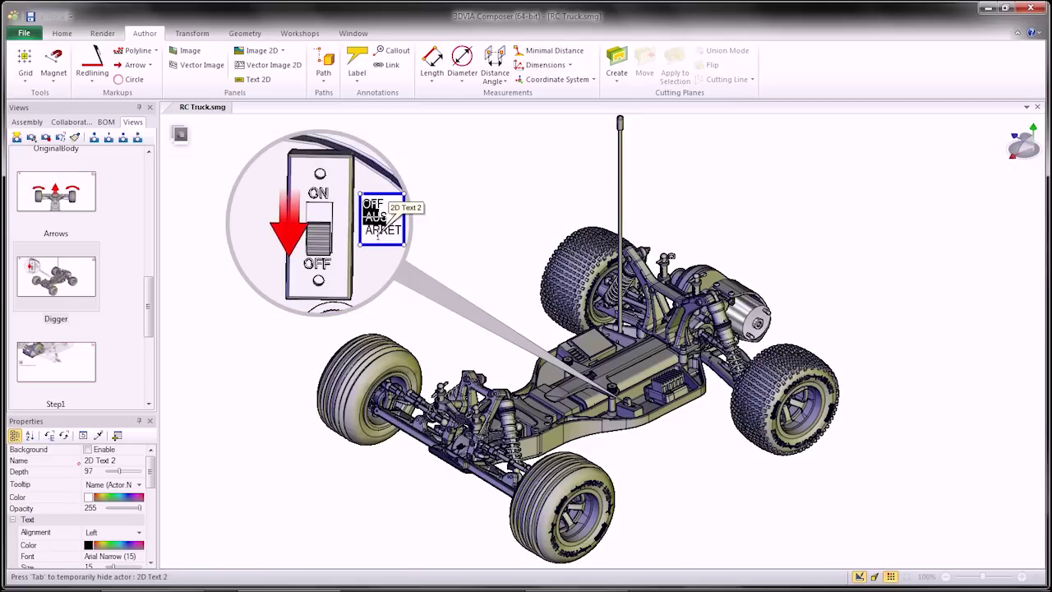
pyautogui.click(216, 355)
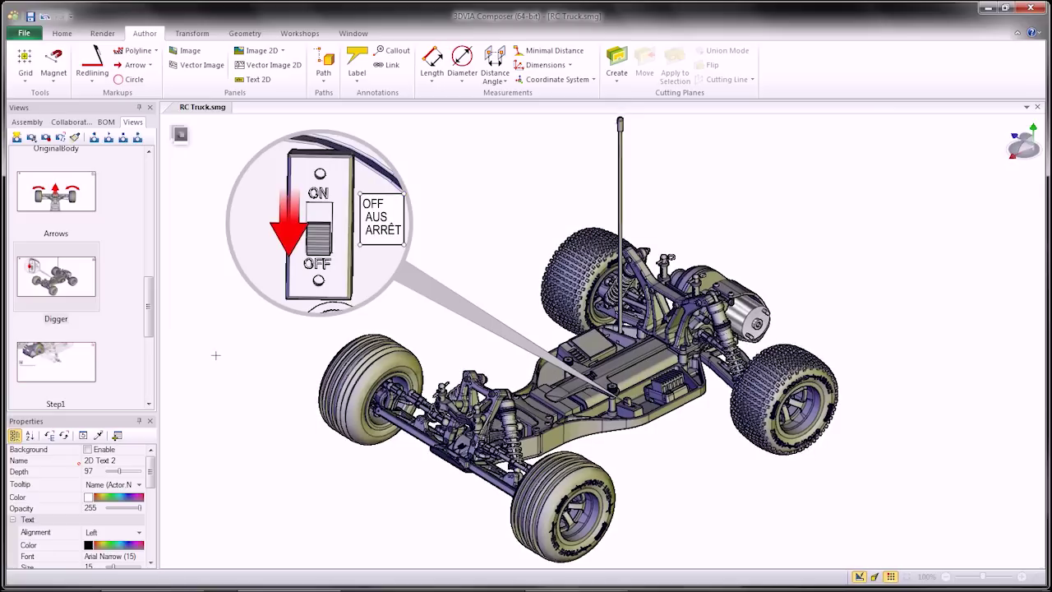
# Display the Step1 view without saving the changes to Digger, and go on to the CustomRendering view
pyautogui.scroll(-5, 217, 353)
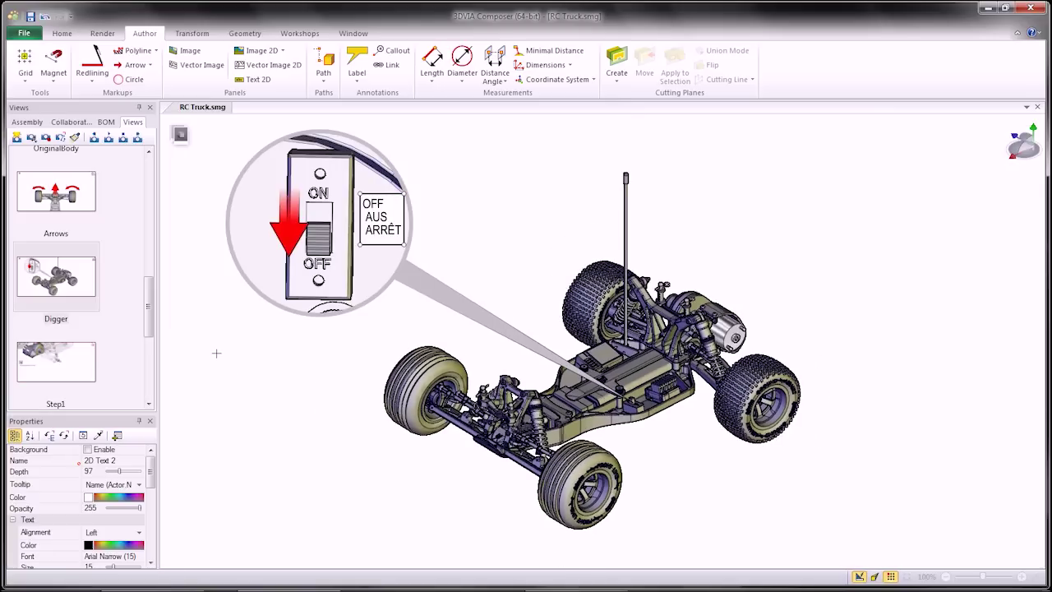
pyautogui.click(64, 357)
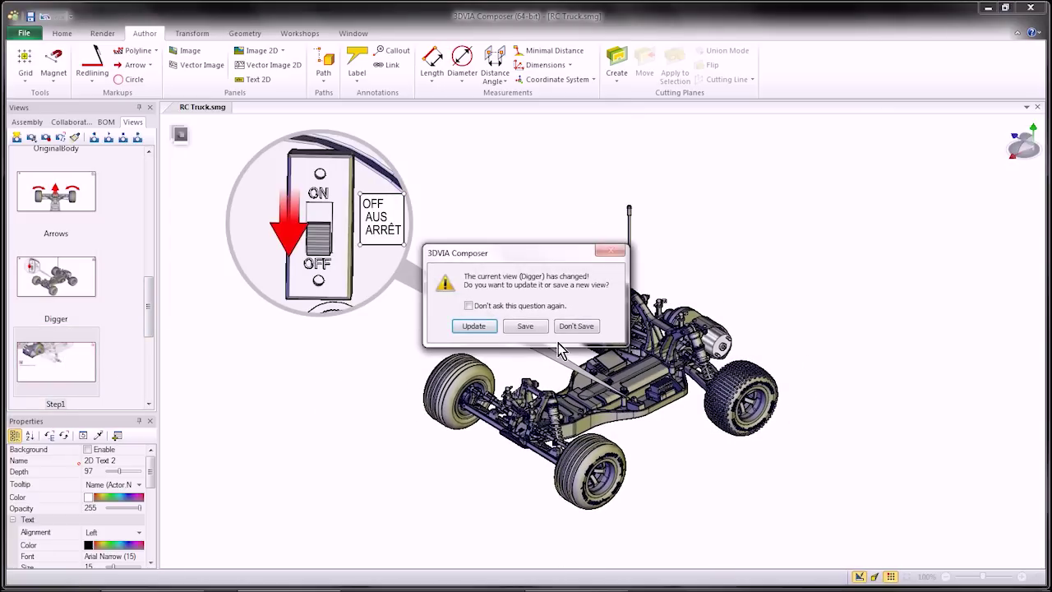
pyautogui.click(564, 328)
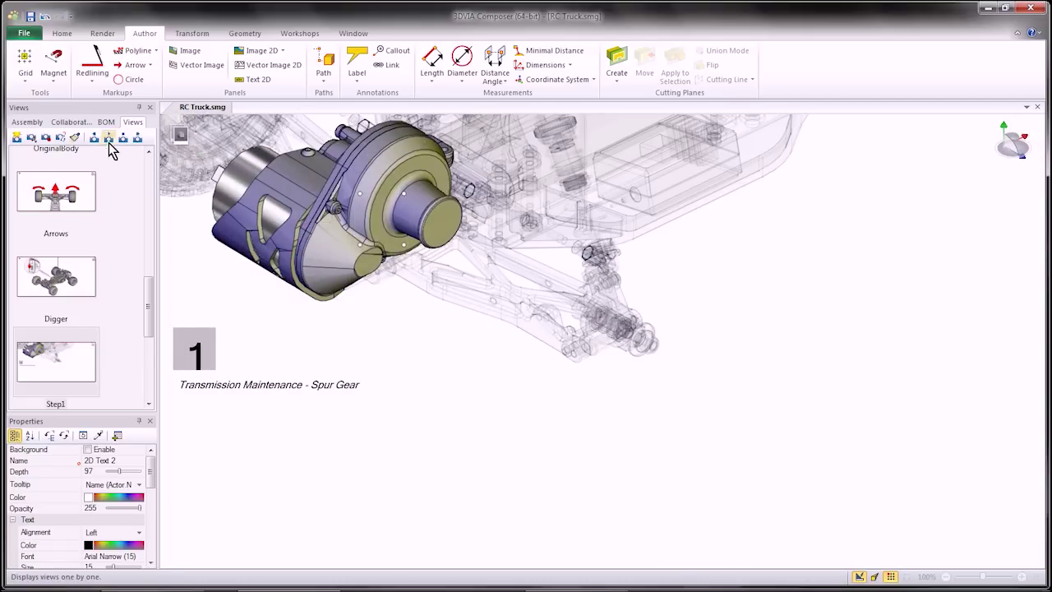
pyautogui.click(151, 354)
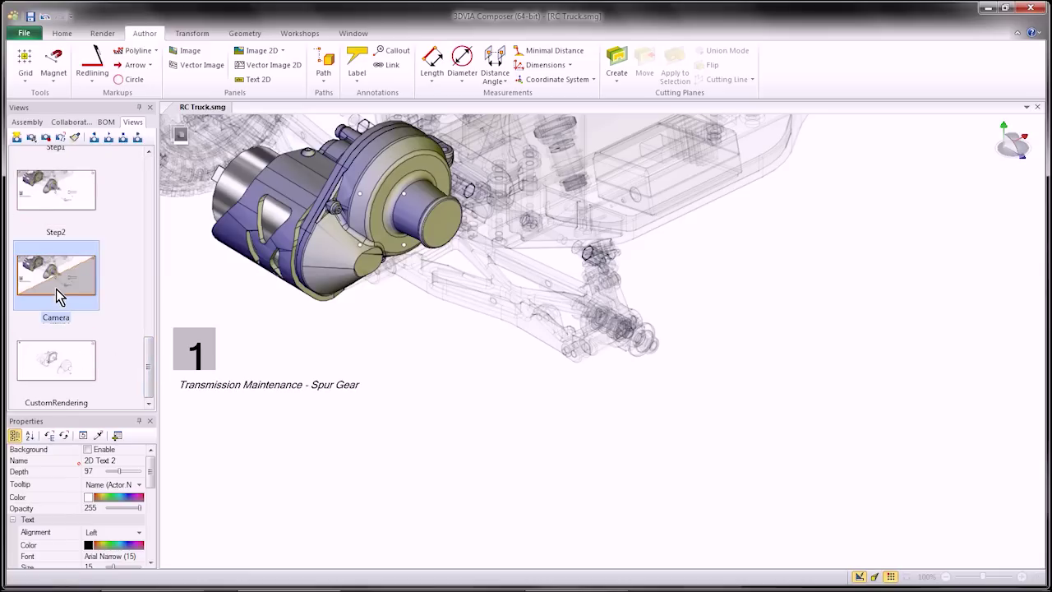
pyautogui.click(47, 363)
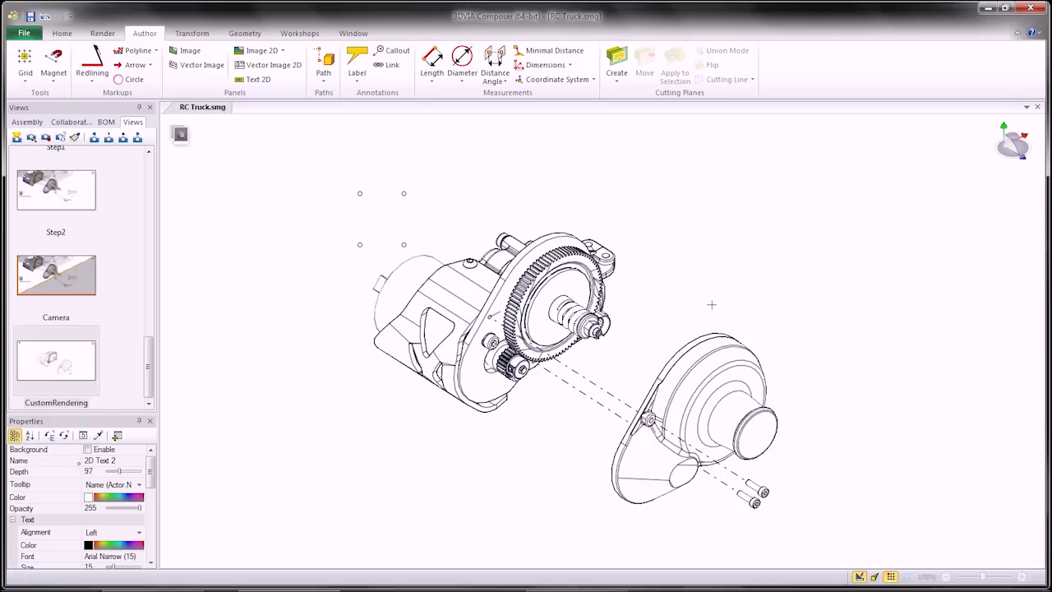
# Select the exploded gearbox cover with its two screws and hide them
pyautogui.moveTo(712, 304); pyautogui.dragTo(792, 529)
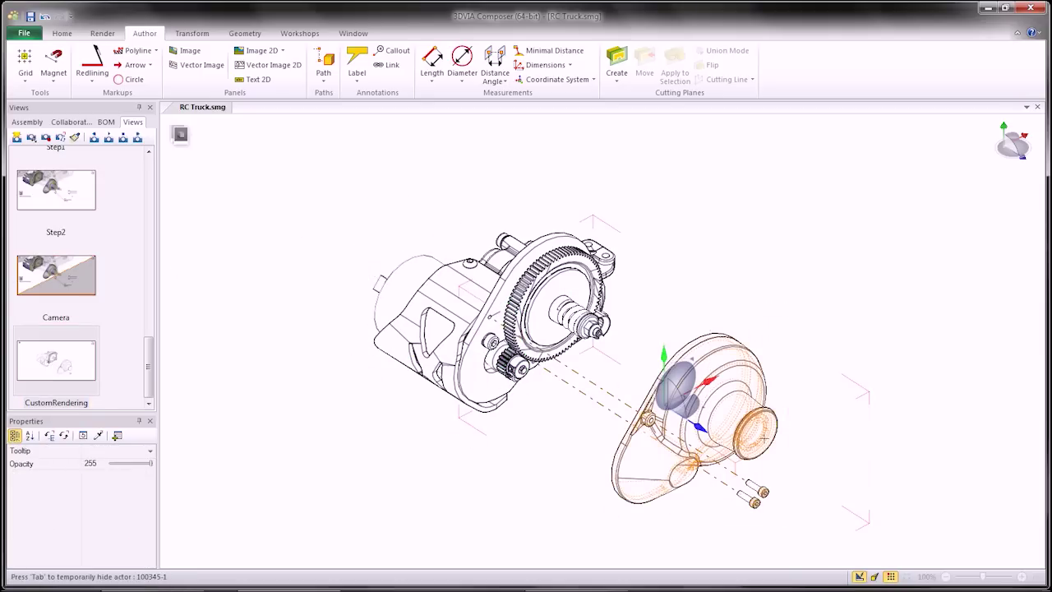
pyautogui.rightClick(774, 430)
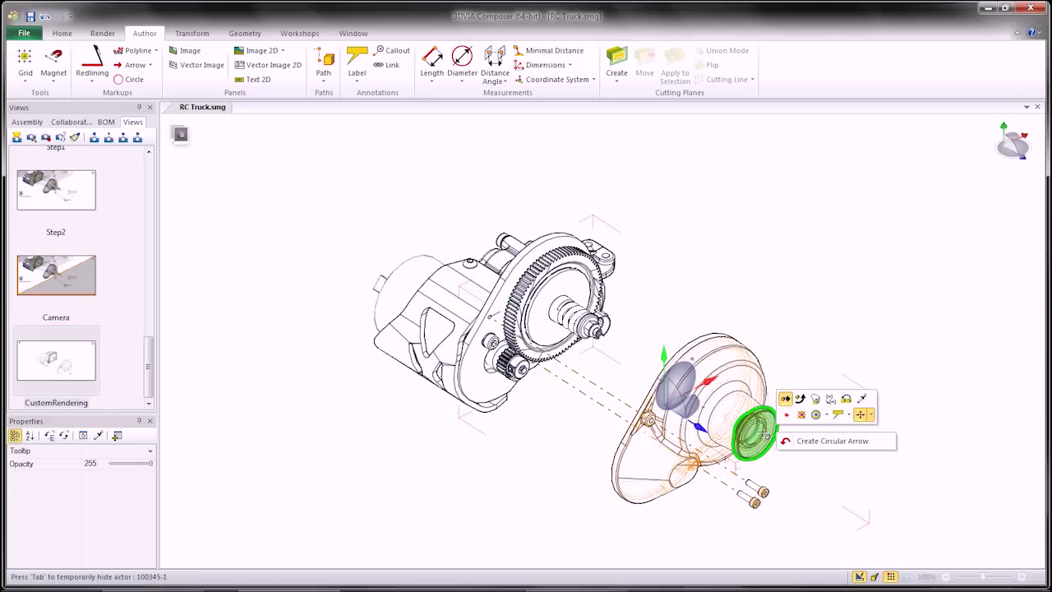
pyautogui.click(804, 417)
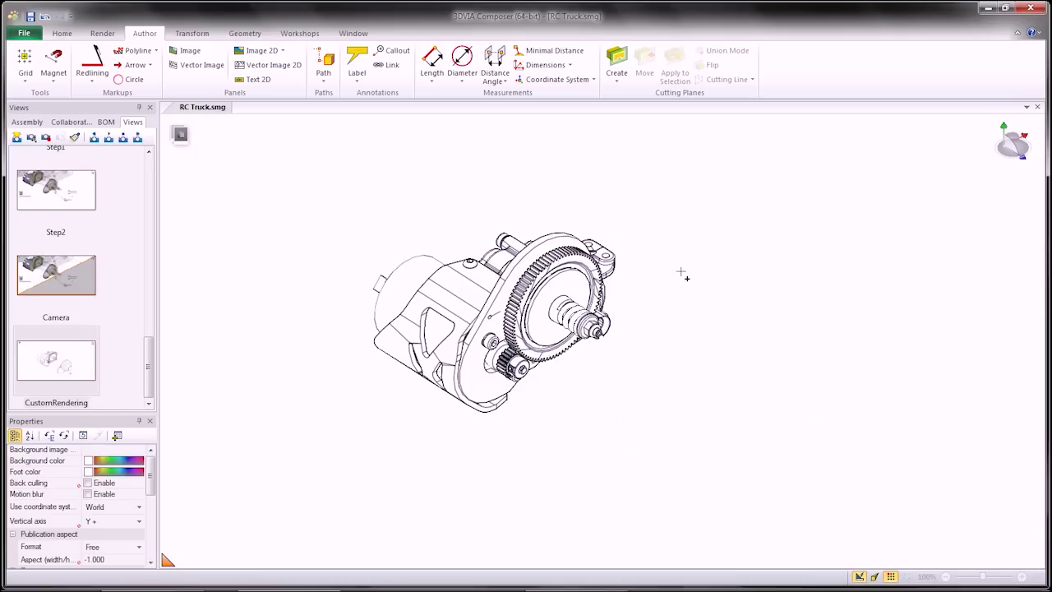
pyautogui.moveTo(682, 273); pyautogui.dragTo(568, 186, button='middle')
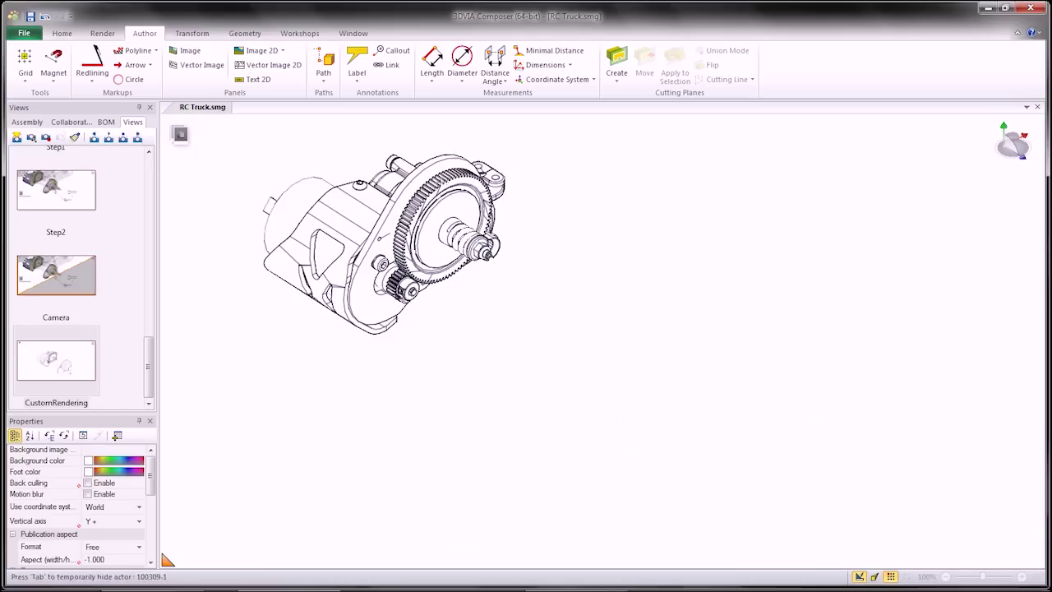
# Try the Smooth with Outline render mode on the gearbox and return to the Custom mode
pyautogui.click(92, 34)
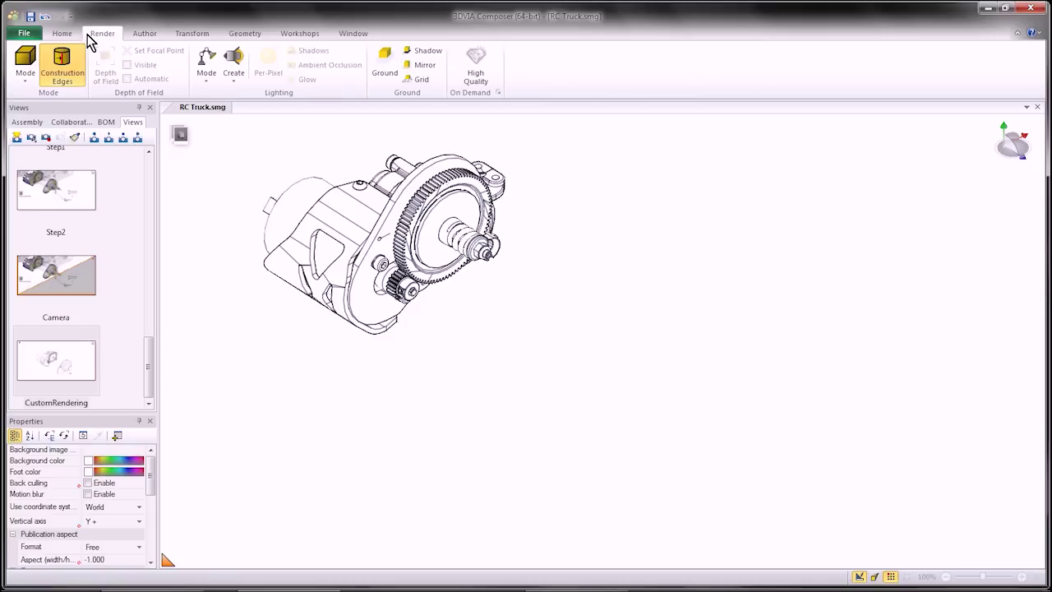
pyautogui.click(26, 76)
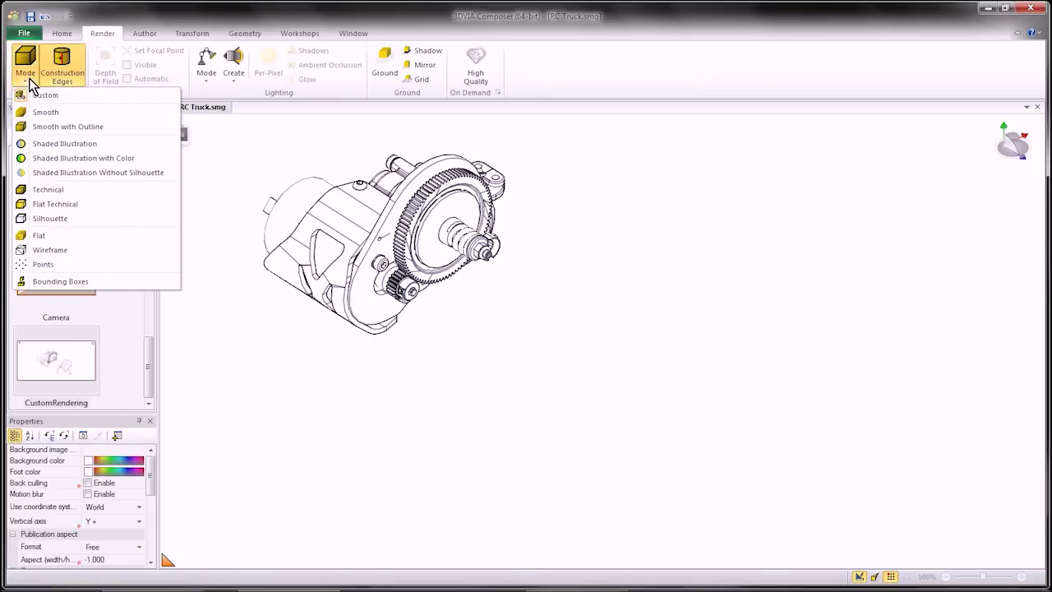
pyautogui.click(39, 128)
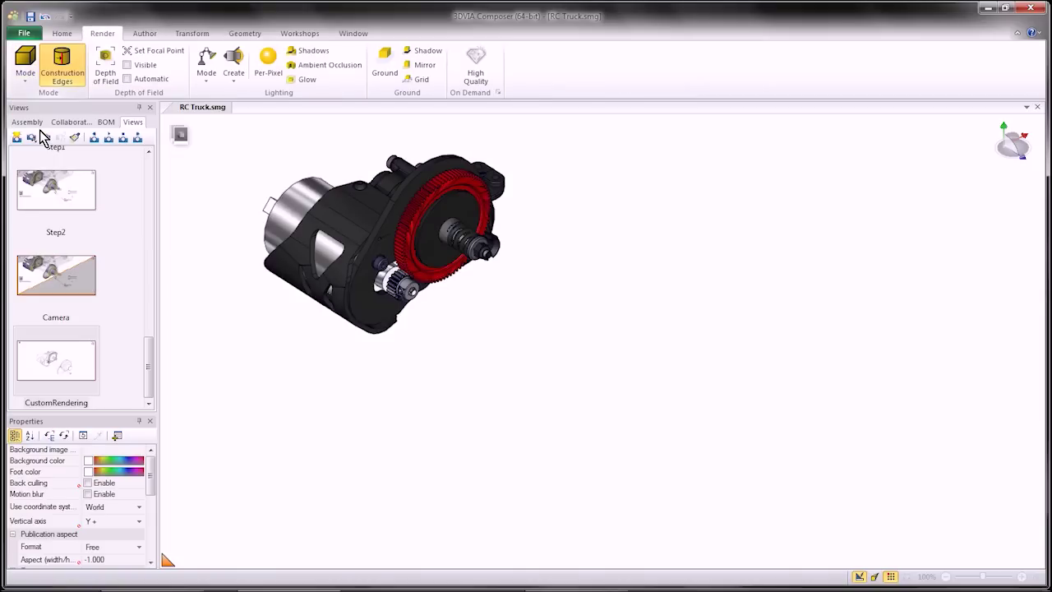
pyautogui.click(29, 80)
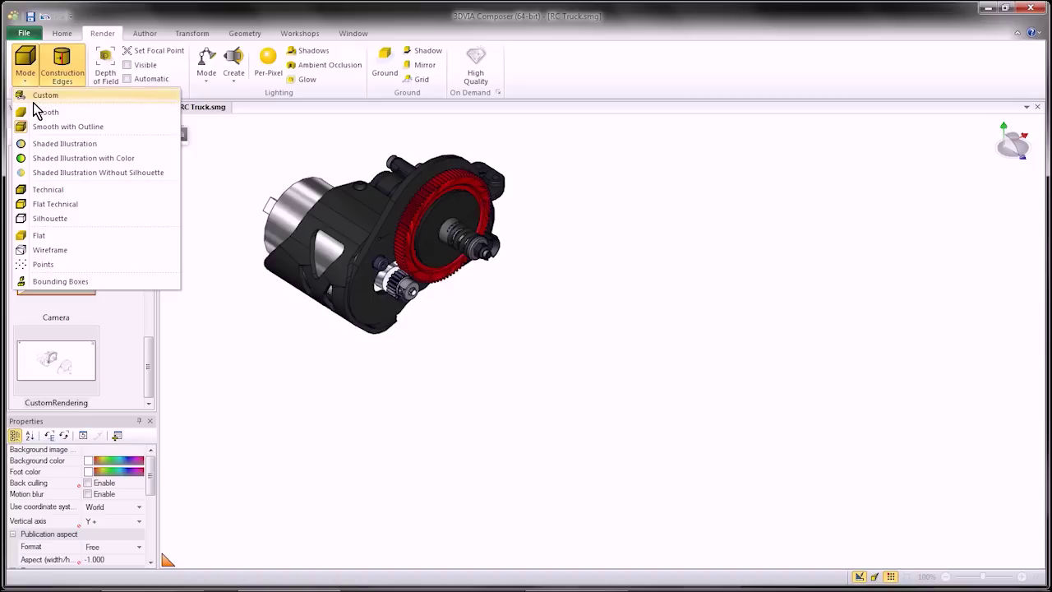
pyautogui.click(37, 97)
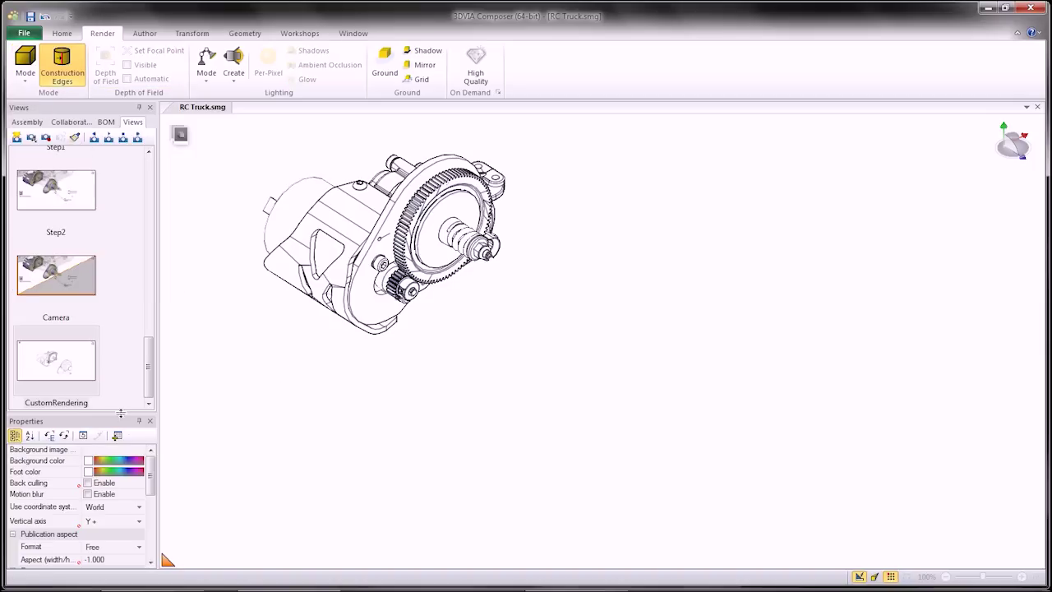
# Set the custom rendering of the gears, Selection 1 and Shaft selection sets to Technical
pyautogui.moveTo(120, 412); pyautogui.dragTo(120, 262)
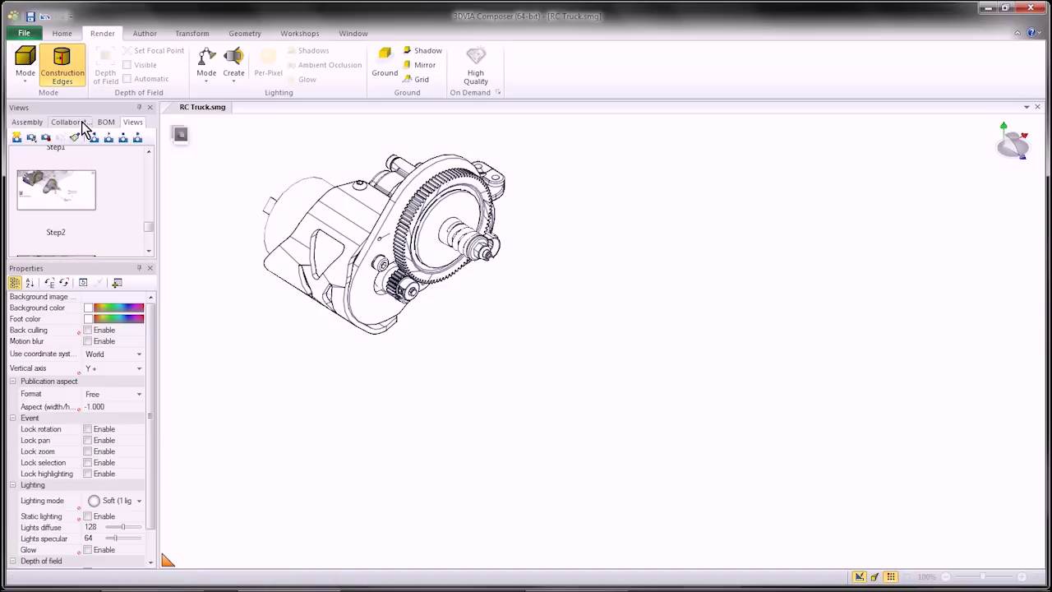
pyautogui.click(59, 123)
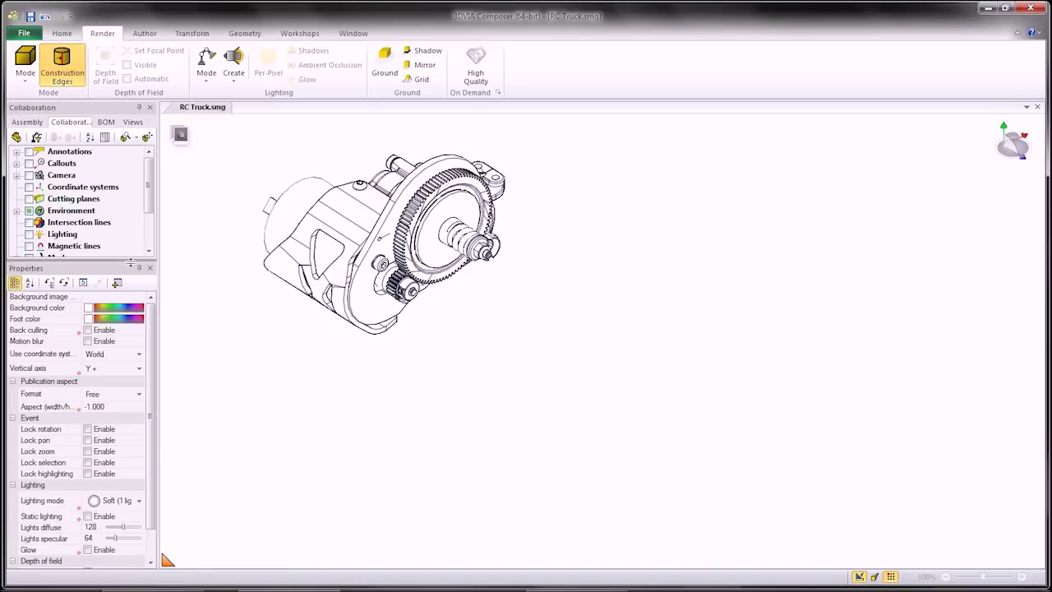
pyautogui.moveTo(119, 384); pyautogui.dragTo(118, 386)
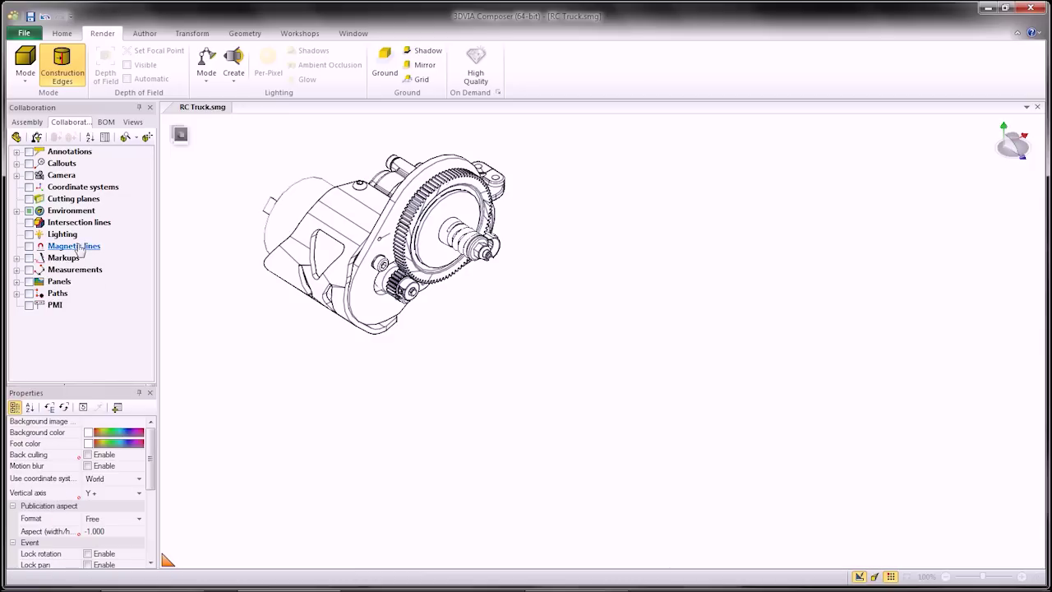
pyautogui.click(28, 122)
pyautogui.moveTo(152, 205); pyautogui.dragTo(144, 363)
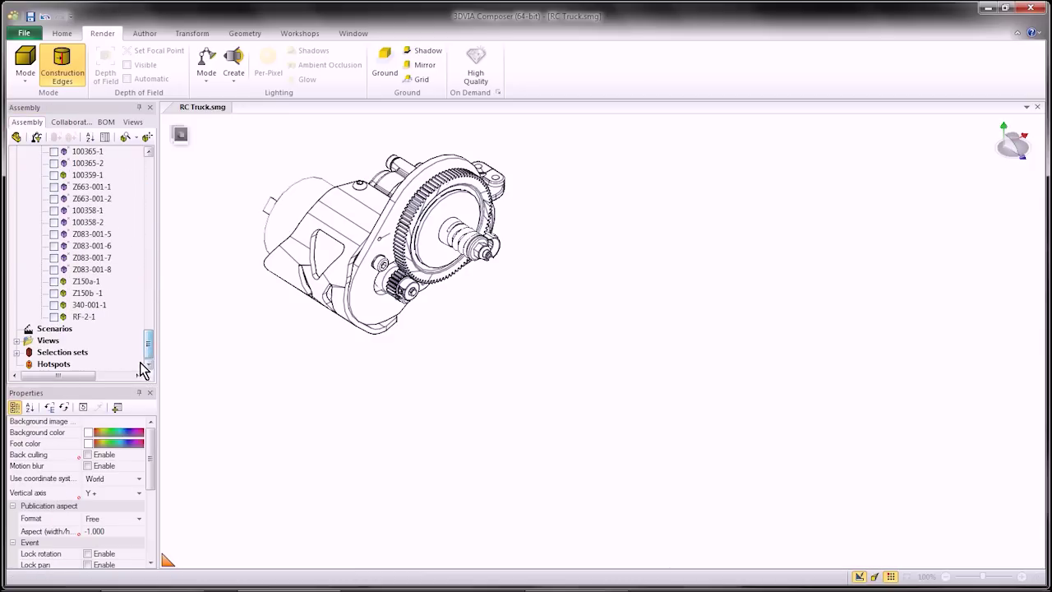
pyautogui.click(17, 351)
pyautogui.click(68, 352)
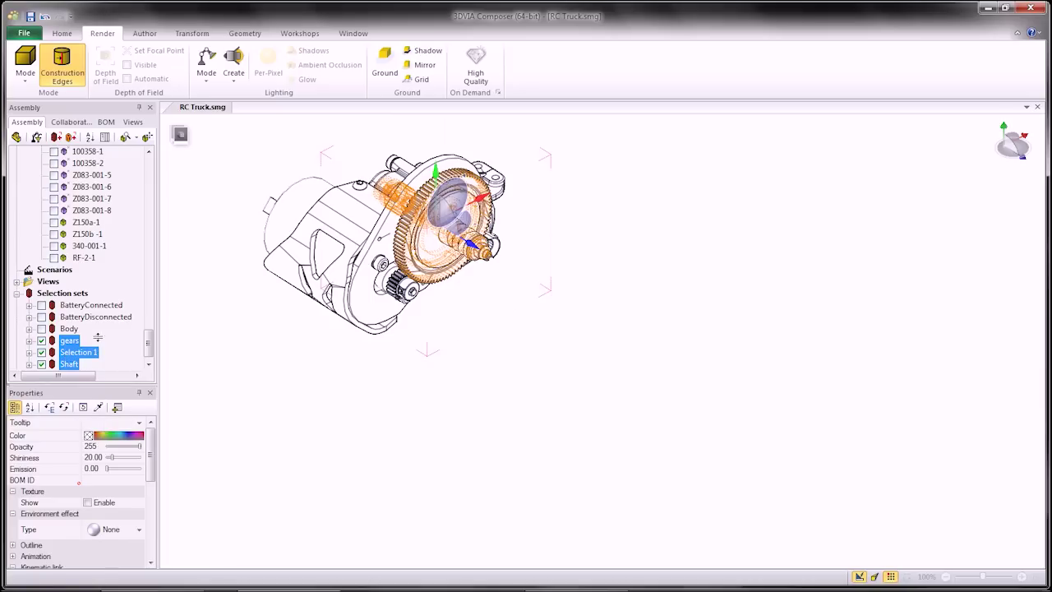
pyautogui.moveTo(89, 387); pyautogui.dragTo(98, 239)
pyautogui.click(139, 498)
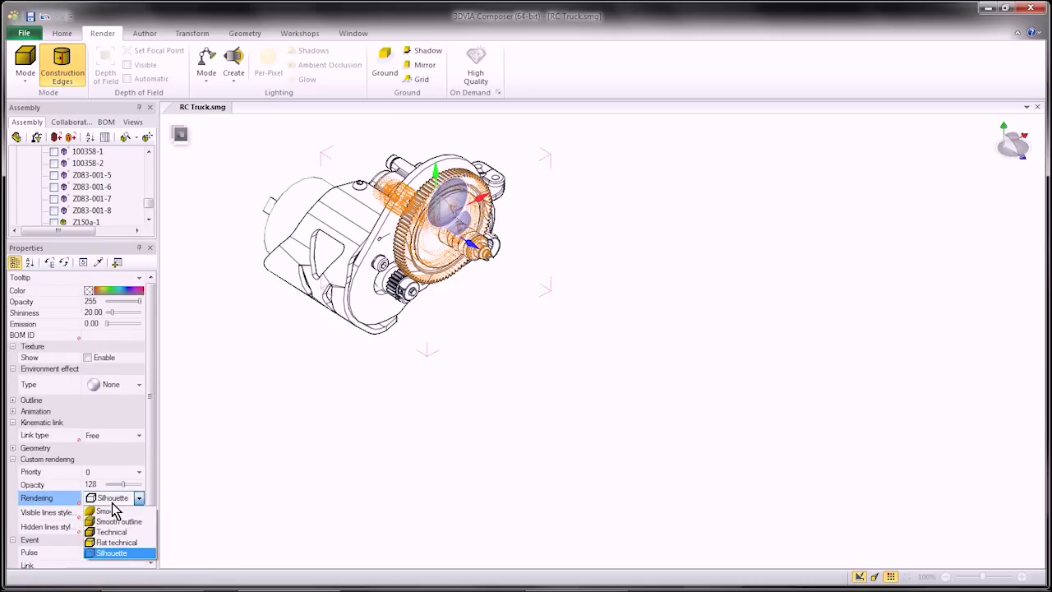
pyautogui.click(106, 533)
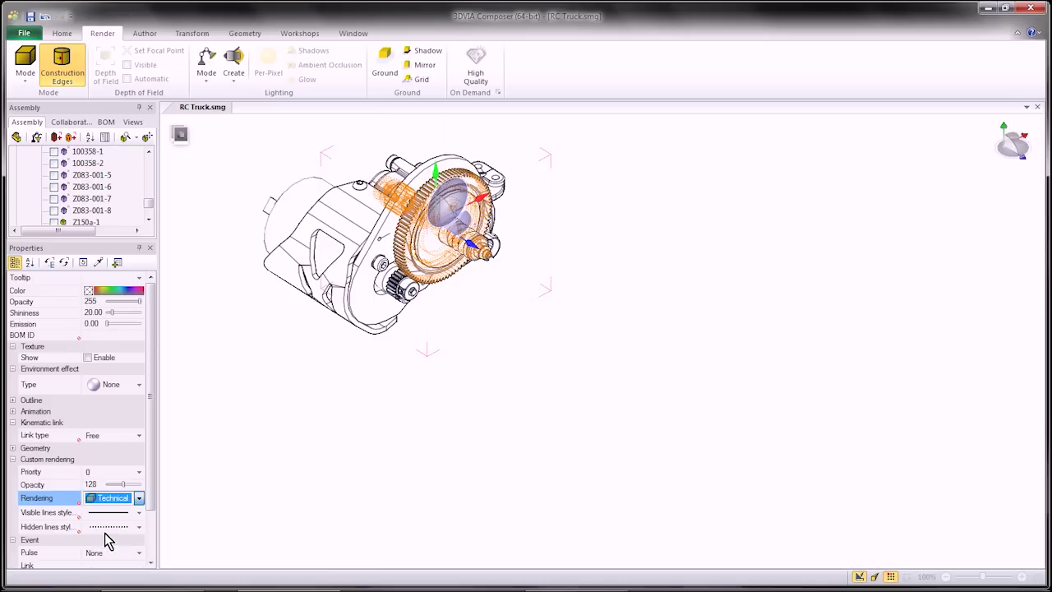
pyautogui.click(264, 462)
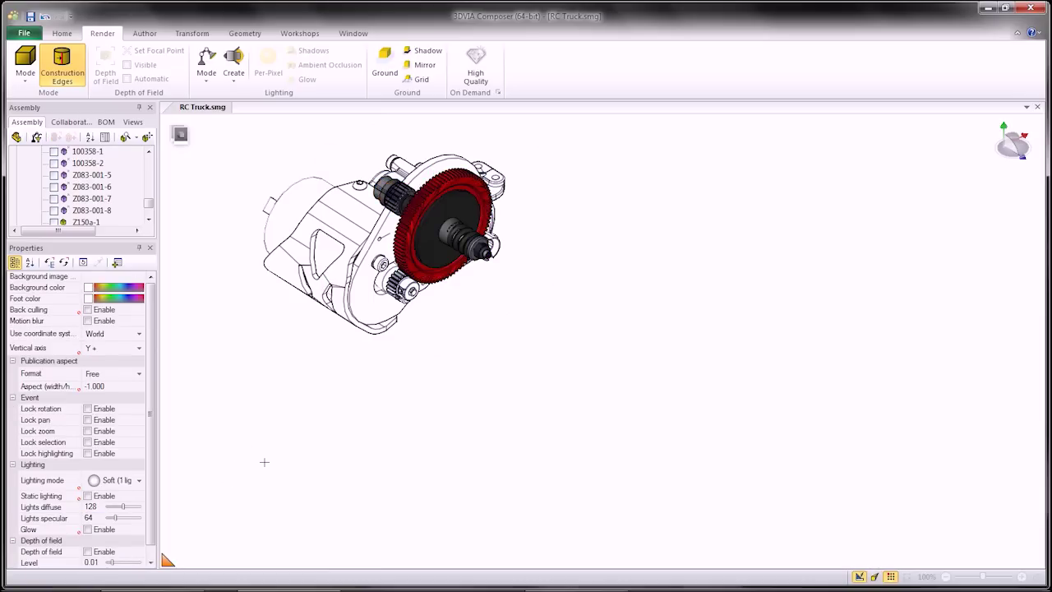
# Switch the render mode to Silhouette and linearly explode the gears, Selection 1 and Shaft sets along the blue axis
pyautogui.click(31, 76)
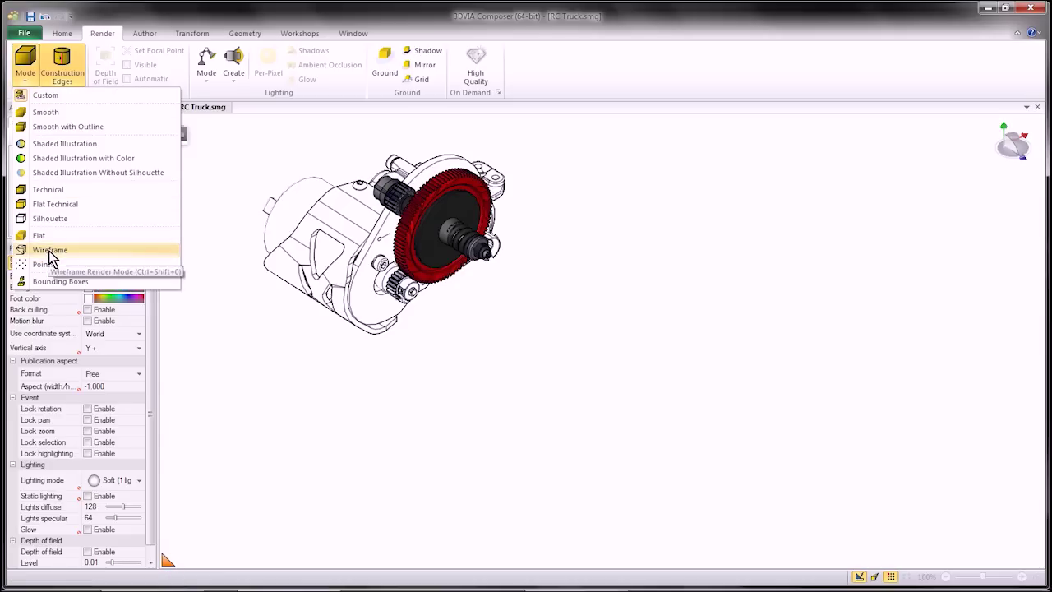
pyautogui.click(45, 220)
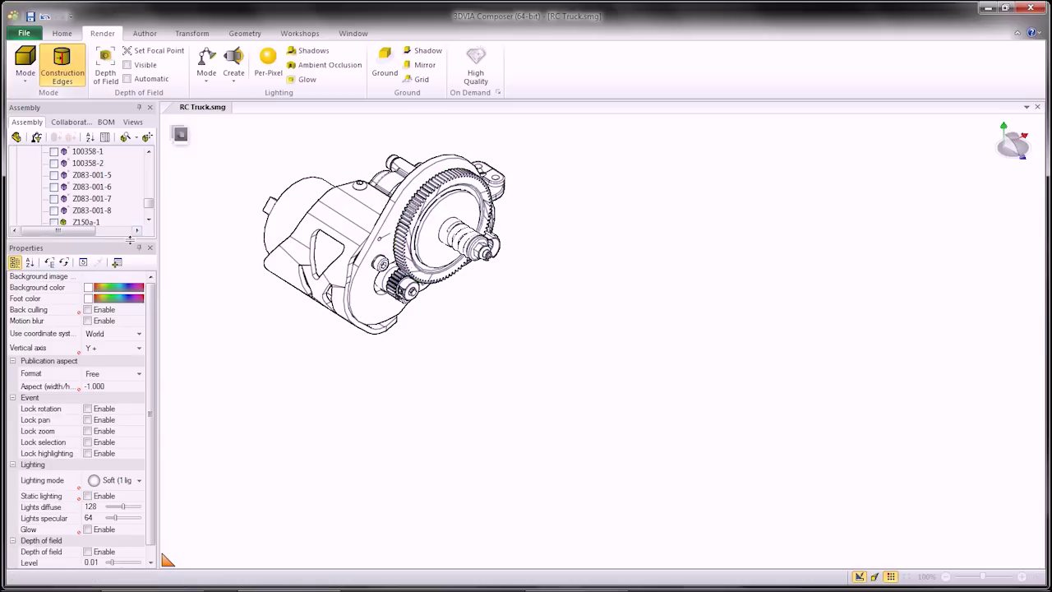
pyautogui.moveTo(130, 239); pyautogui.dragTo(102, 409)
pyautogui.click(69, 353)
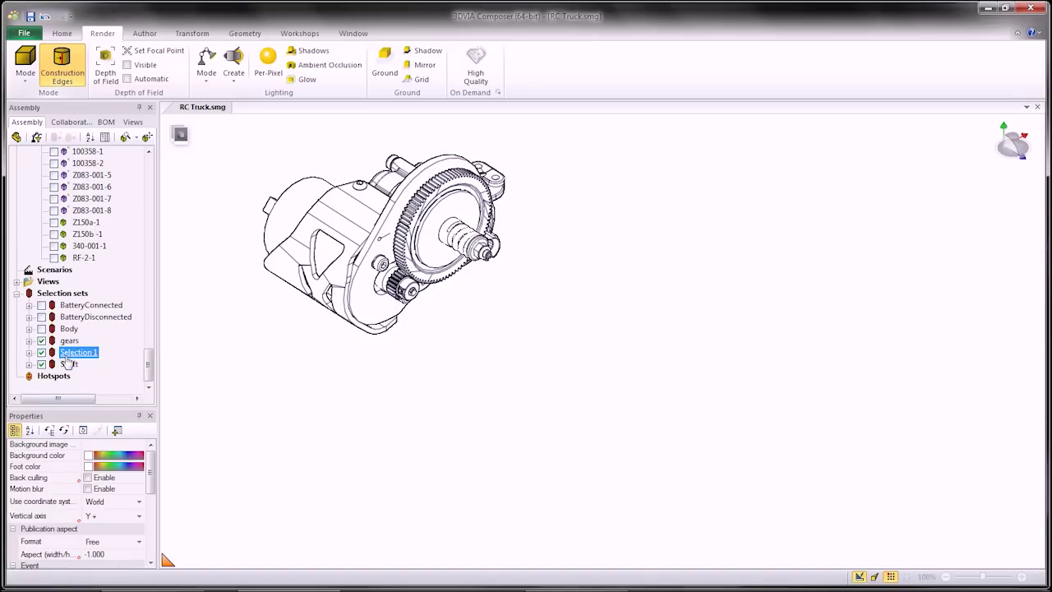
pyautogui.keyDown('ctrl'); pyautogui.click(69, 364); pyautogui.keyUp('ctrl')
pyautogui.keyDown('ctrl'); pyautogui.click(69, 340); pyautogui.keyUp('ctrl')
pyautogui.click(192, 34)
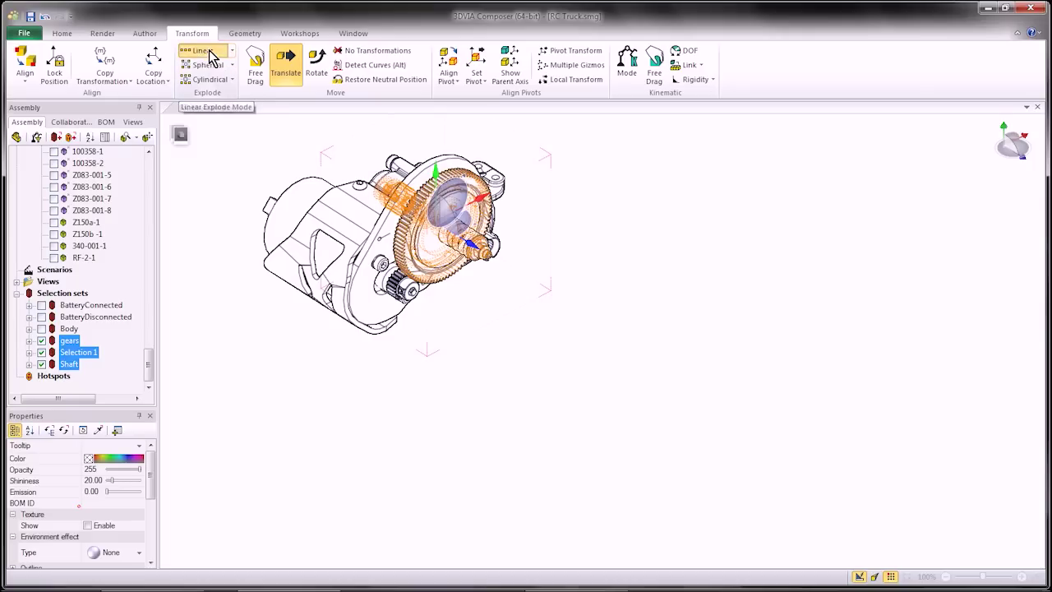
pyautogui.click(210, 52)
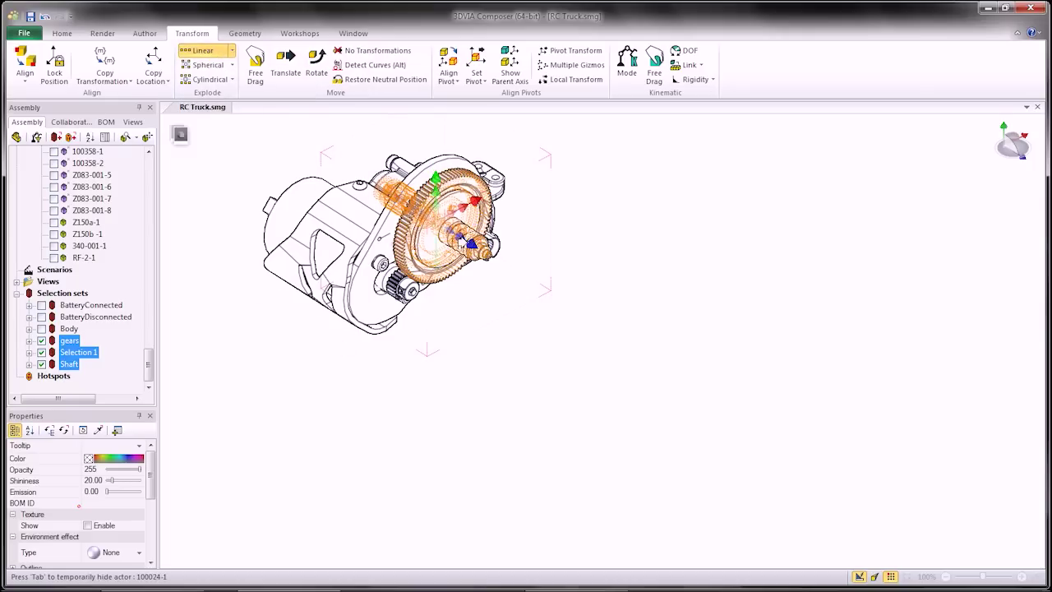
pyautogui.moveTo(462, 243); pyautogui.dragTo(888, 506)
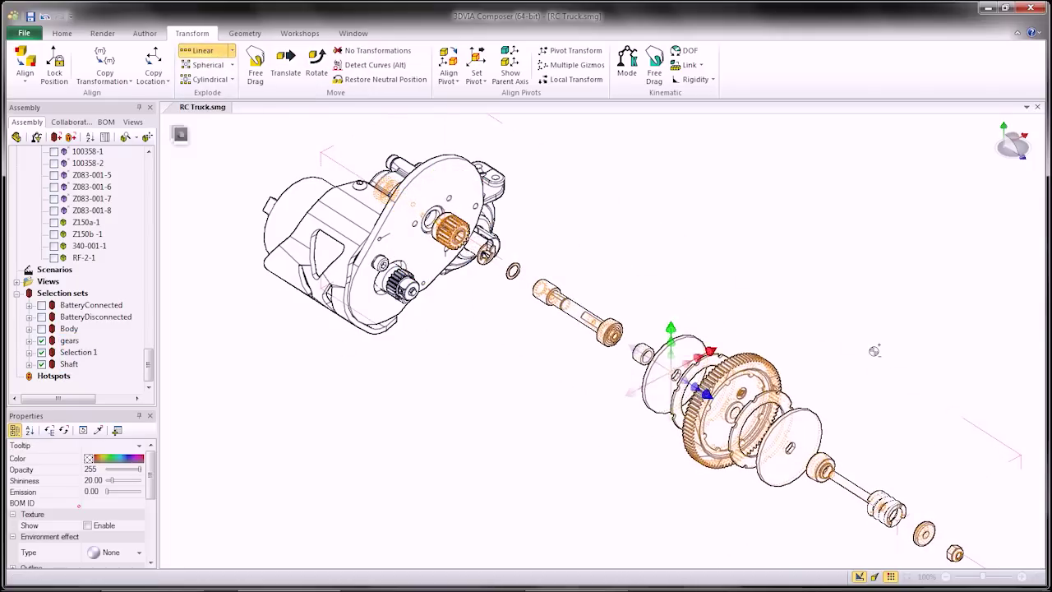
# Spread the exploded gear and shaft parts farther apart along the blue axis and leave the linear explode mode
pyautogui.scroll(-2, 873, 351)
pyautogui.scroll(-1, 873, 351)
pyautogui.moveTo(873, 351); pyautogui.dragTo(560, 246, button='middle')
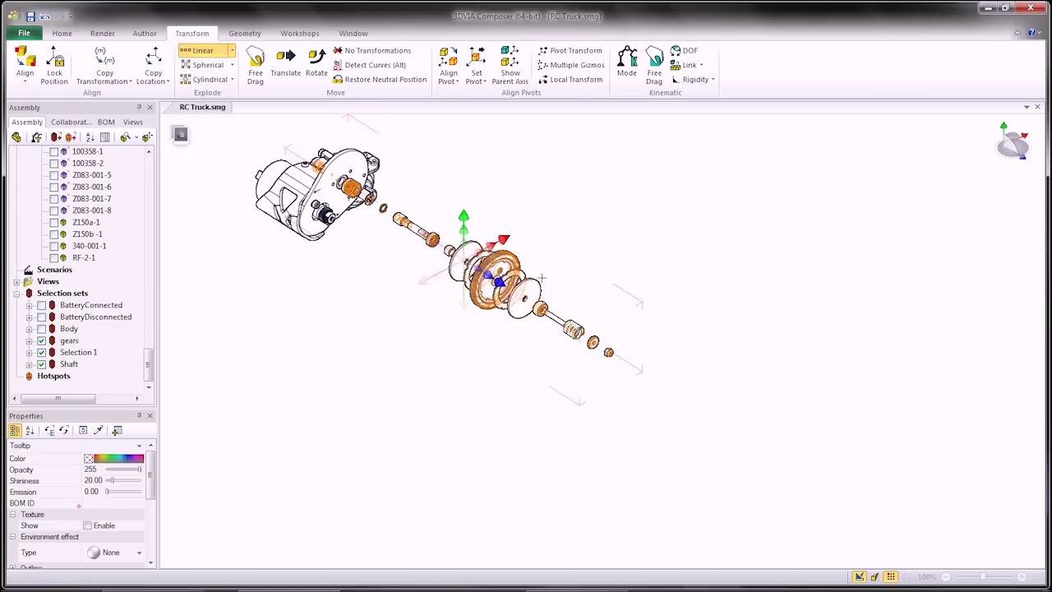
pyautogui.moveTo(509, 282); pyautogui.dragTo(703, 363)
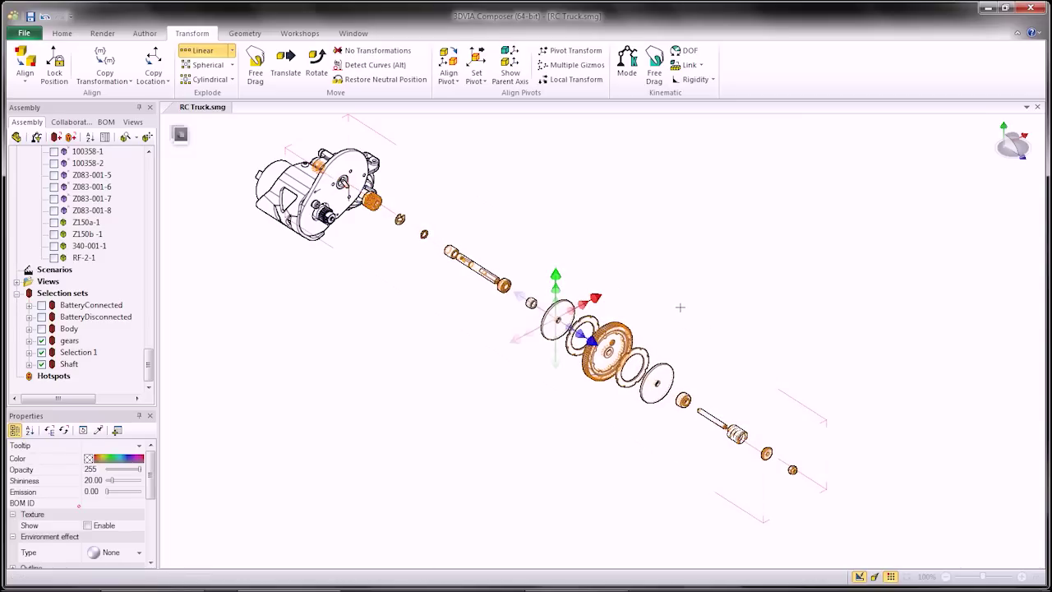
pyautogui.click(343, 50)
# Generate BOM IDs for the selected parts only and create callouts for them
pyautogui.click(321, 36)
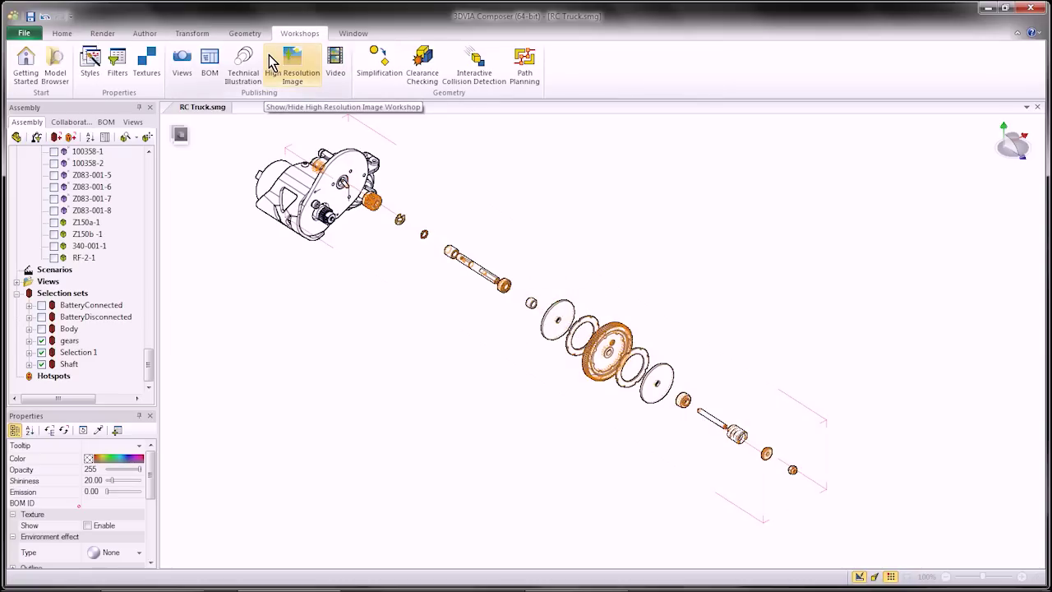
pyautogui.click(212, 66)
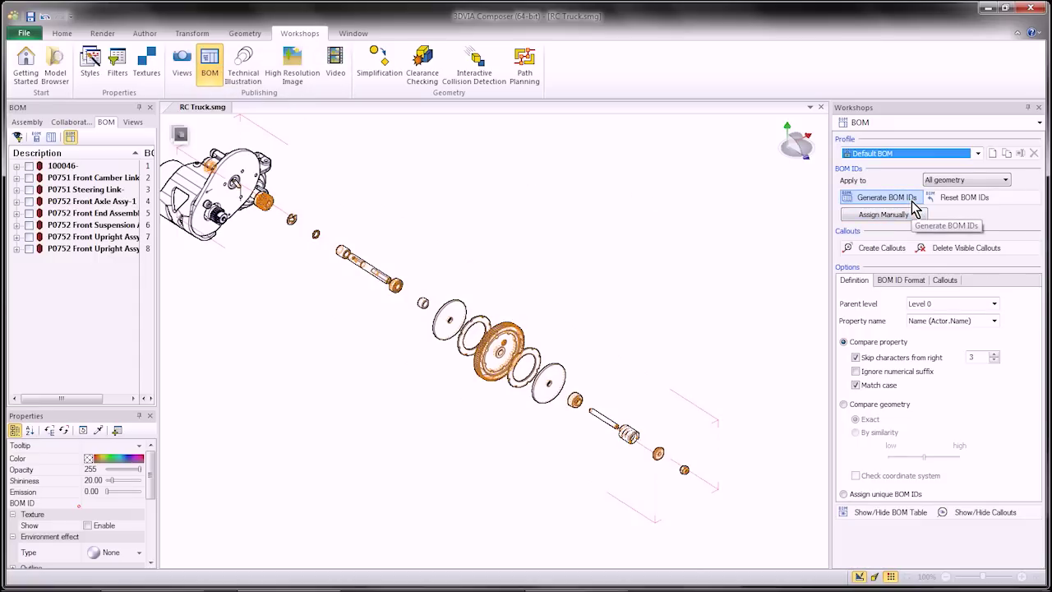
pyautogui.click(966, 180)
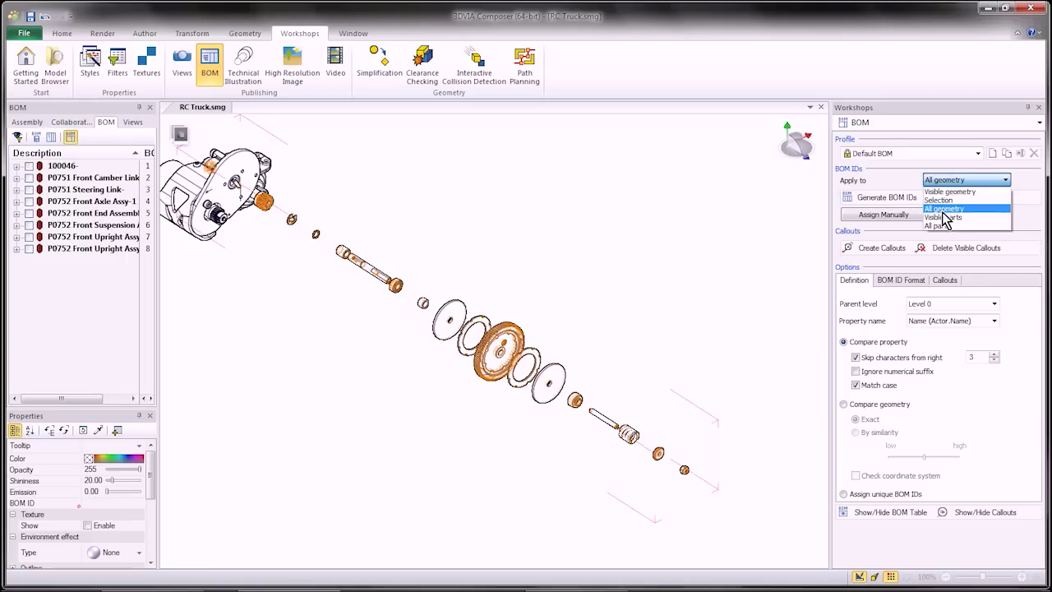
pyautogui.click(939, 200)
pyautogui.click(869, 216)
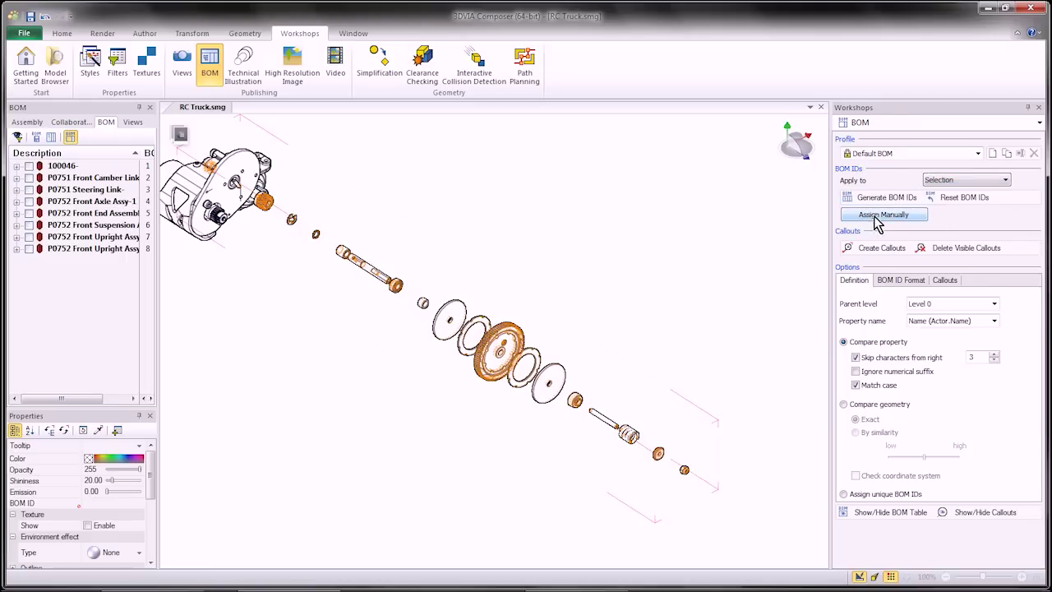
pyautogui.click(875, 197)
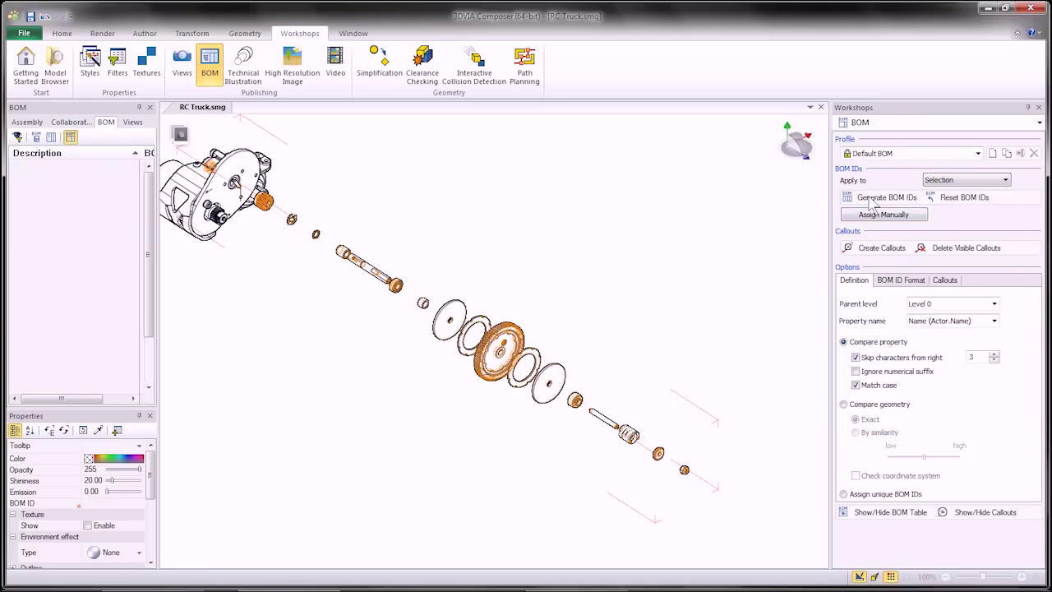
pyautogui.click(866, 248)
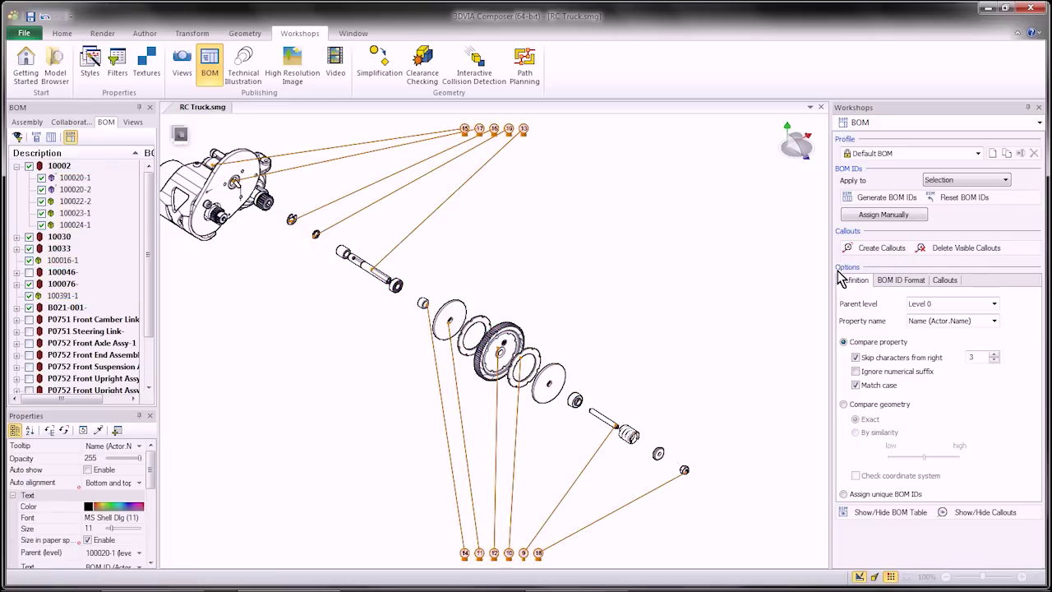
# Show the BOM table below the exploded gearbox and set its opacity to 255
pyautogui.click(891, 512)
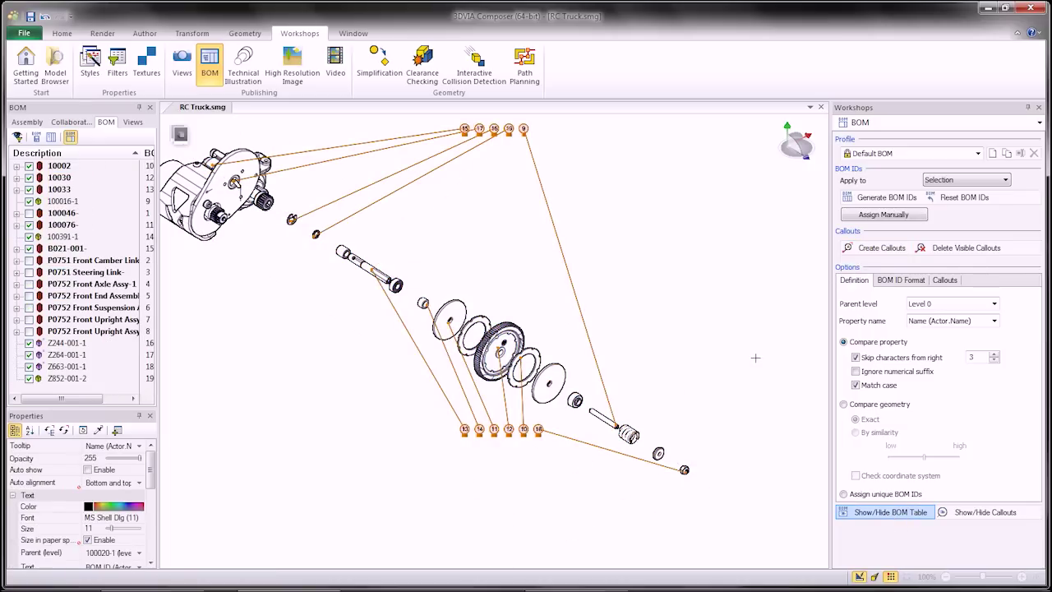
pyautogui.click(70, 122)
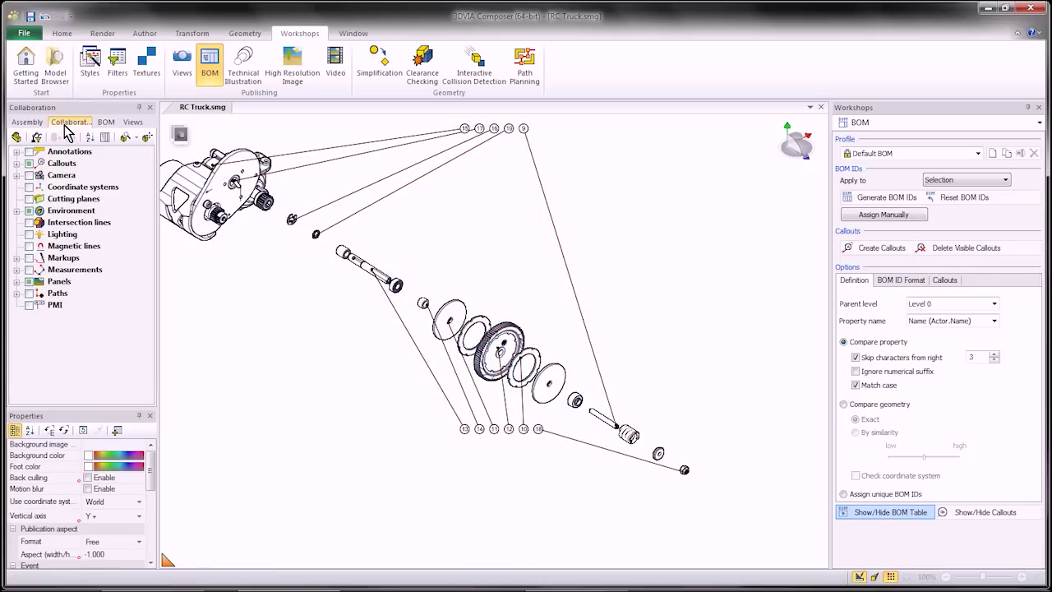
pyautogui.click(17, 282)
pyautogui.click(69, 268)
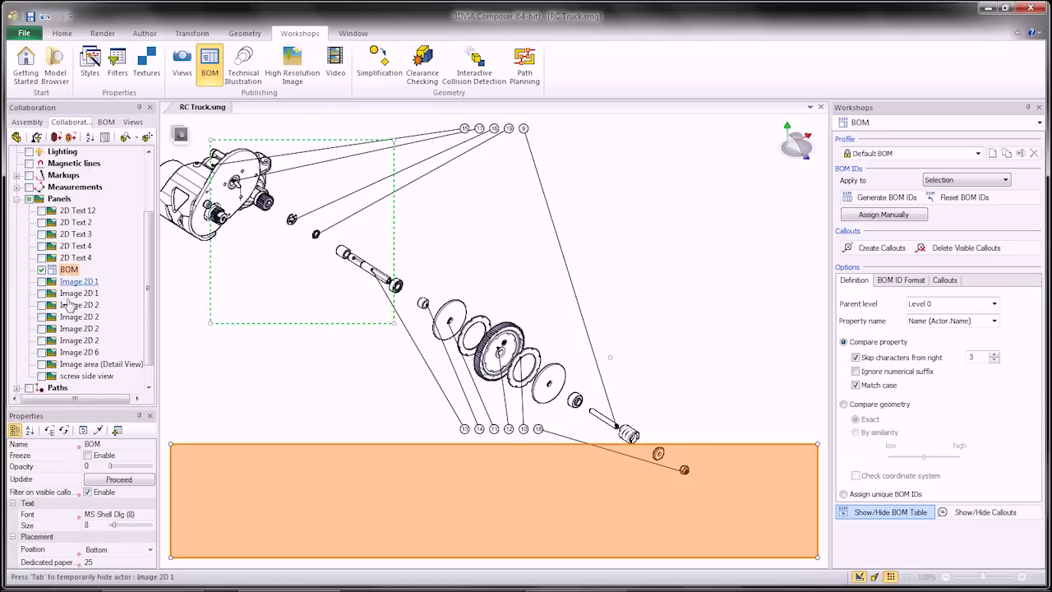
pyautogui.click(117, 479)
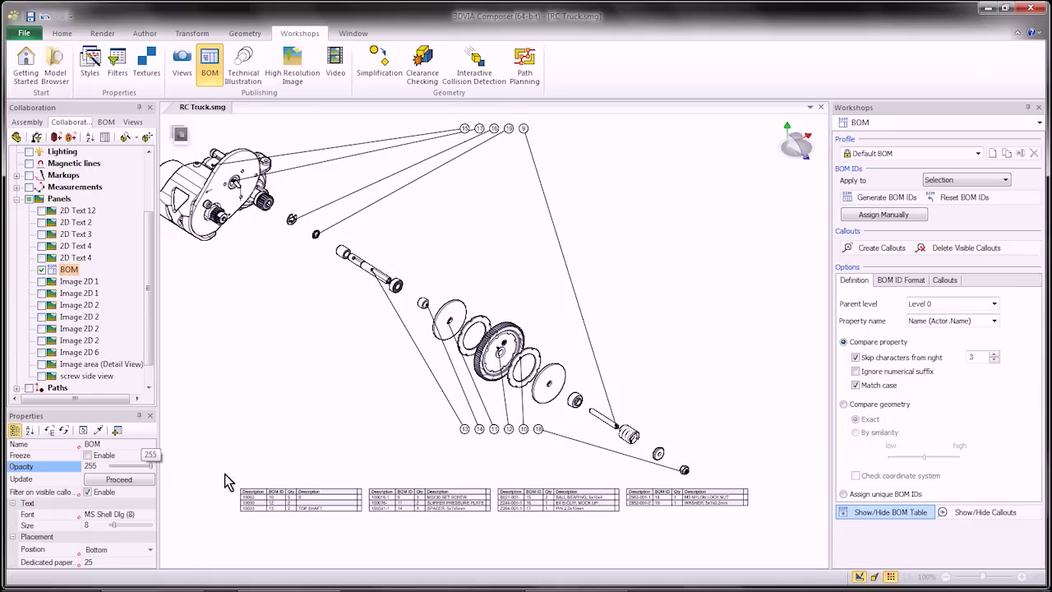
pyautogui.click(234, 390)
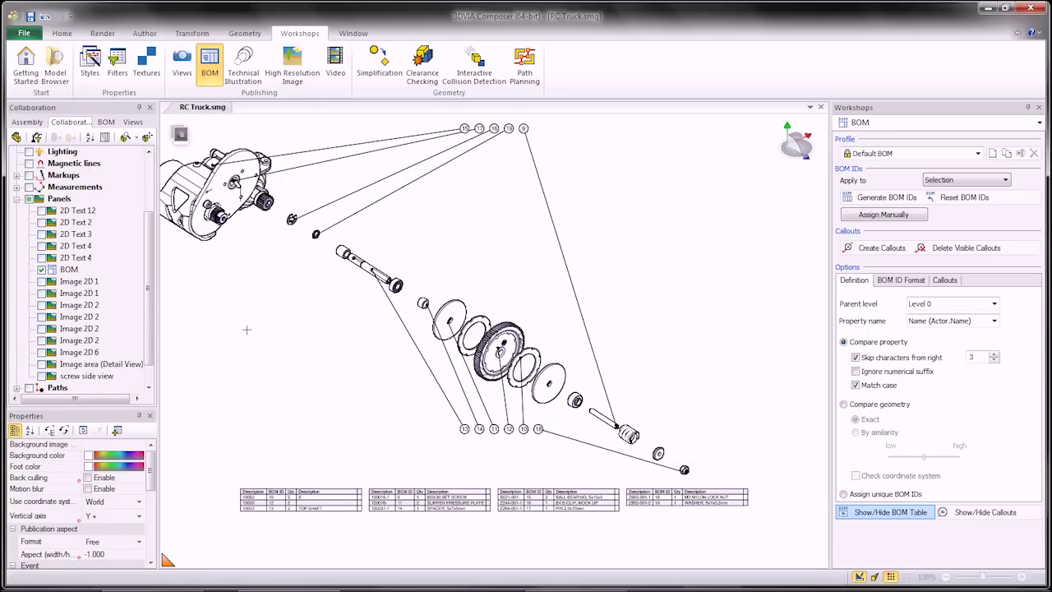
# Preview the exploded gearbox as a technical illustration with the HLR (Silhouette per object) + Shadows profile, enlarge the preview and close it
pyautogui.moveTo(246, 330); pyautogui.dragTo(342, 345, button='right')
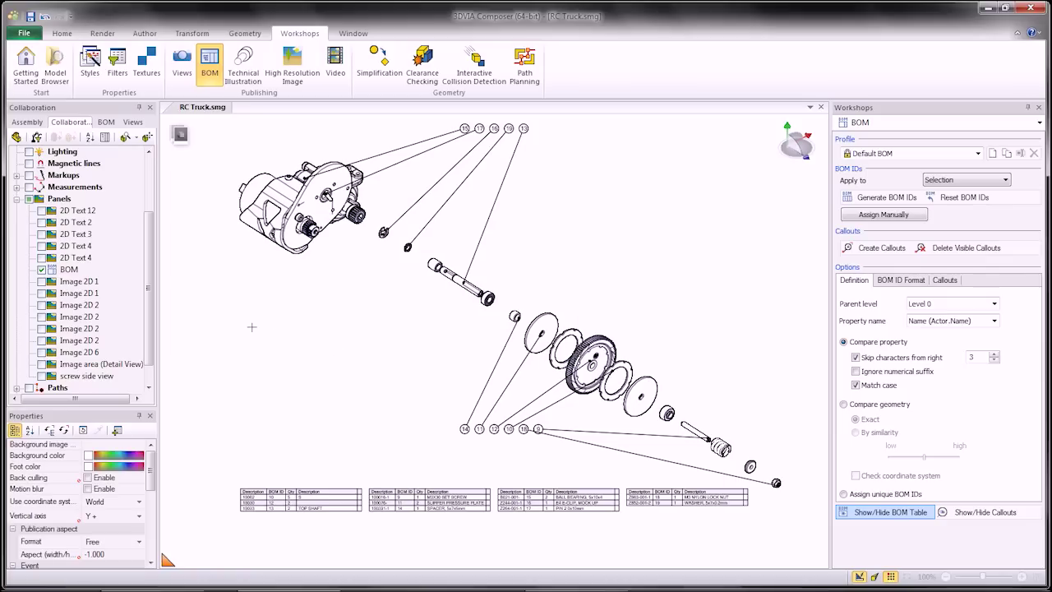
pyautogui.click(245, 68)
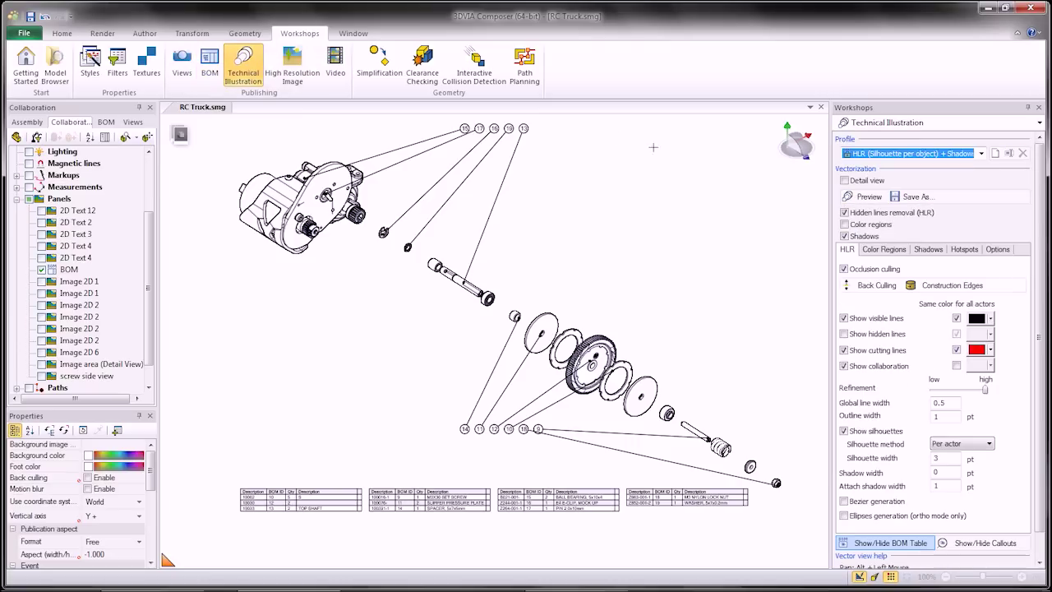
pyautogui.click(851, 199)
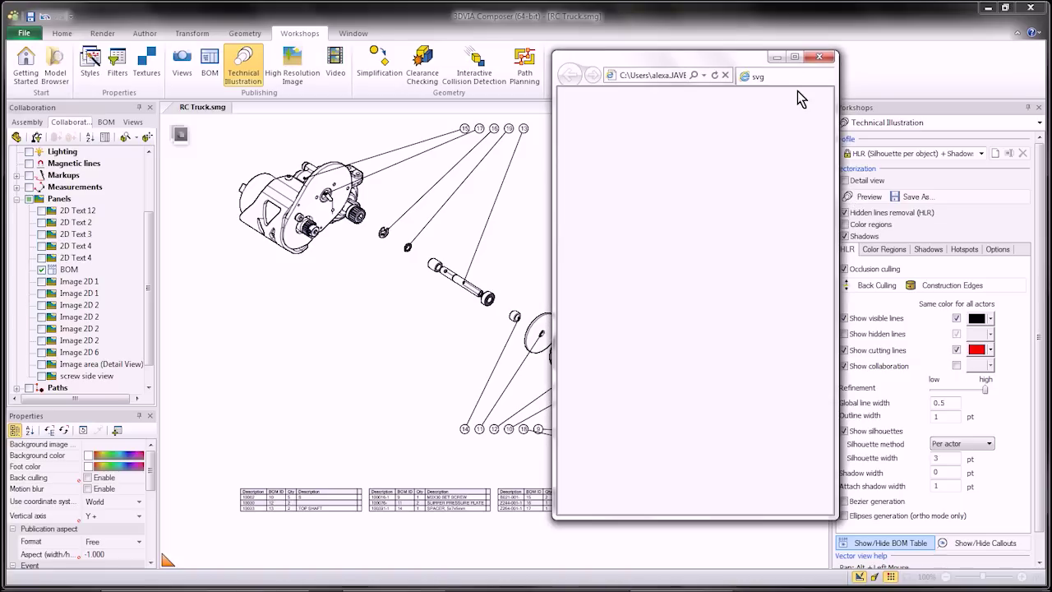
pyautogui.click(794, 57)
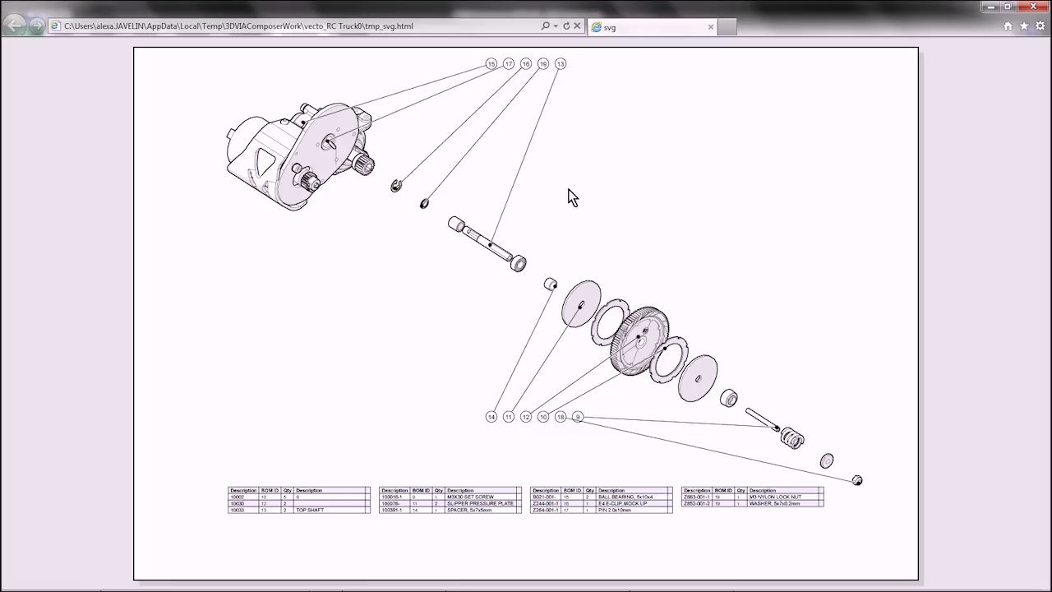
pyautogui.click(1032, 10)
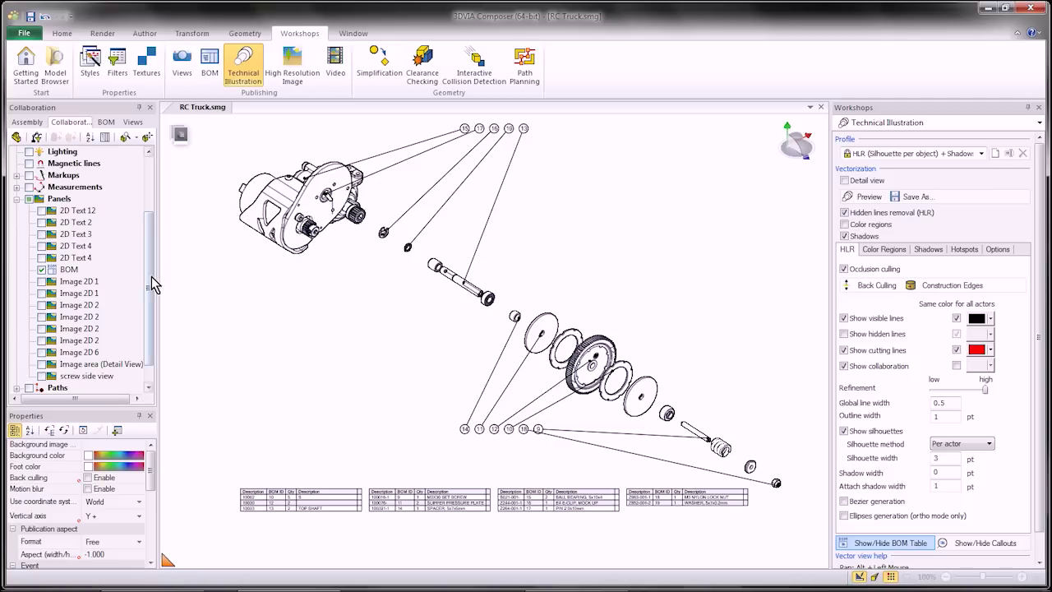
# Update the CustomRendering view with the current exploded gearbox scene, including its callouts and BOM table
pyautogui.moveTo(150, 283); pyautogui.dragTo(147, 199)
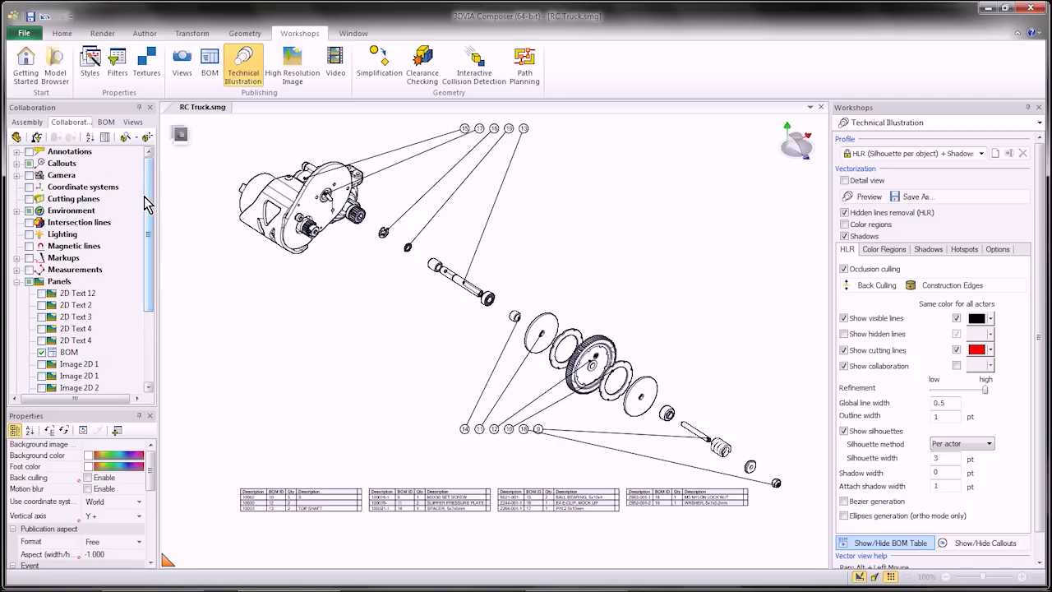
pyautogui.scroll(-5, 37, 156)
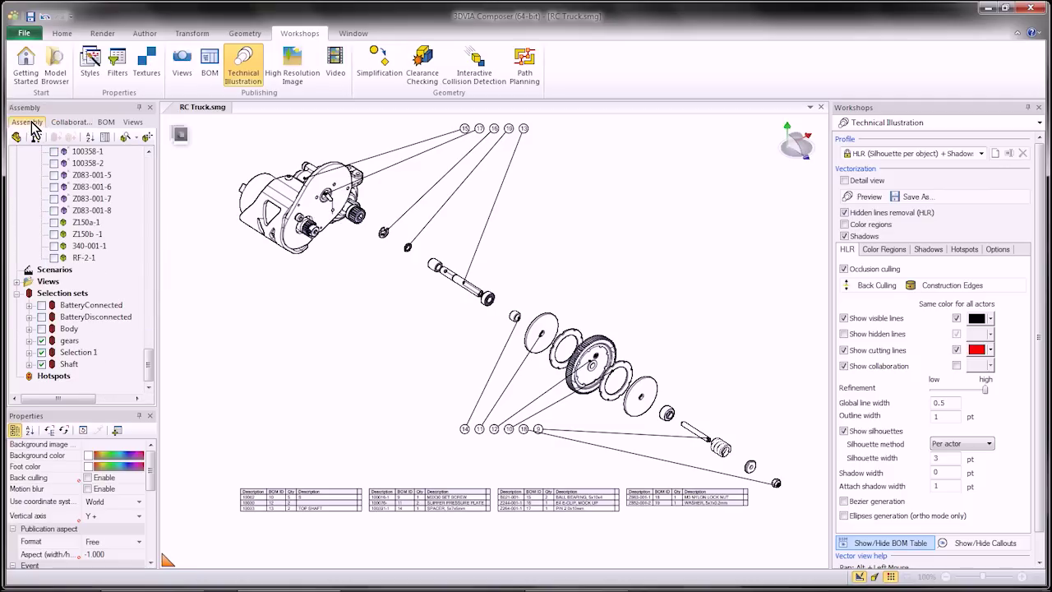
pyautogui.click(131, 122)
pyautogui.scroll(-1, 146, 362)
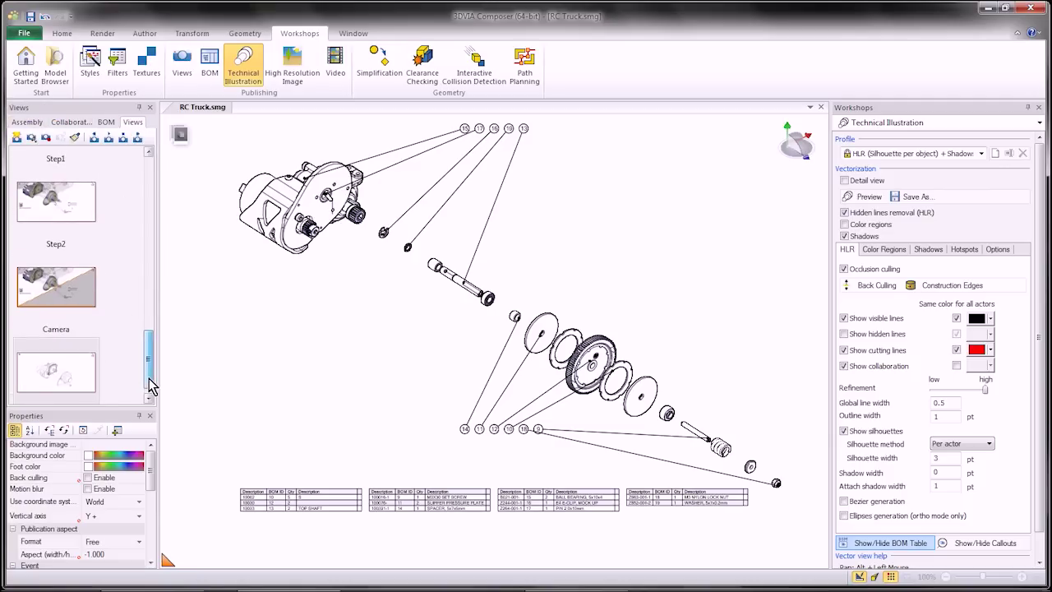
pyautogui.click(46, 138)
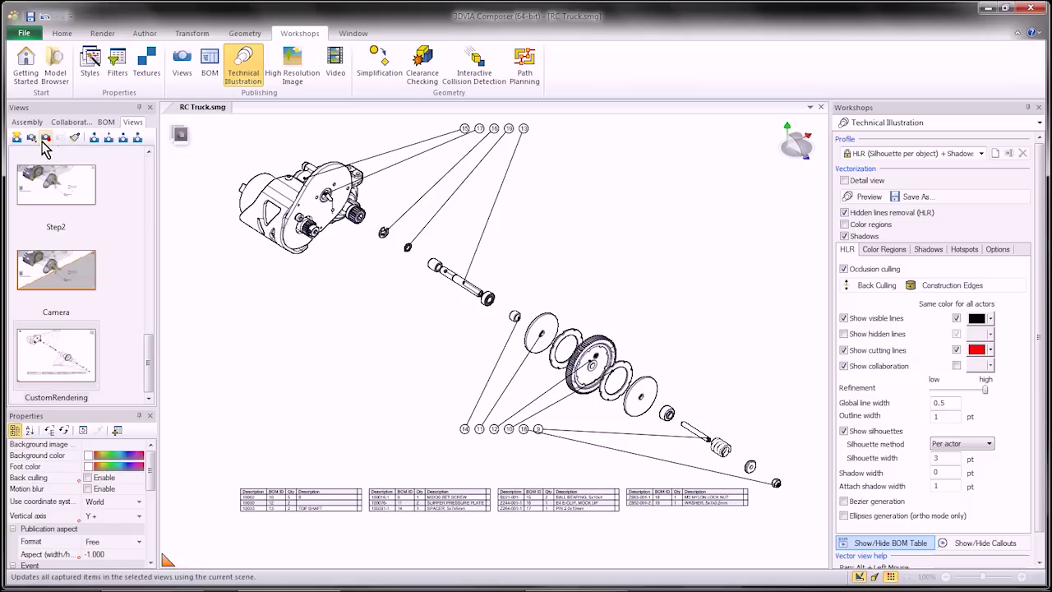
# Activate the Default view of the complete RC truck and turn the truck to a side-front angle
pyautogui.moveTo(148, 370); pyautogui.dragTo(151, 188)
pyautogui.click(89, 188)
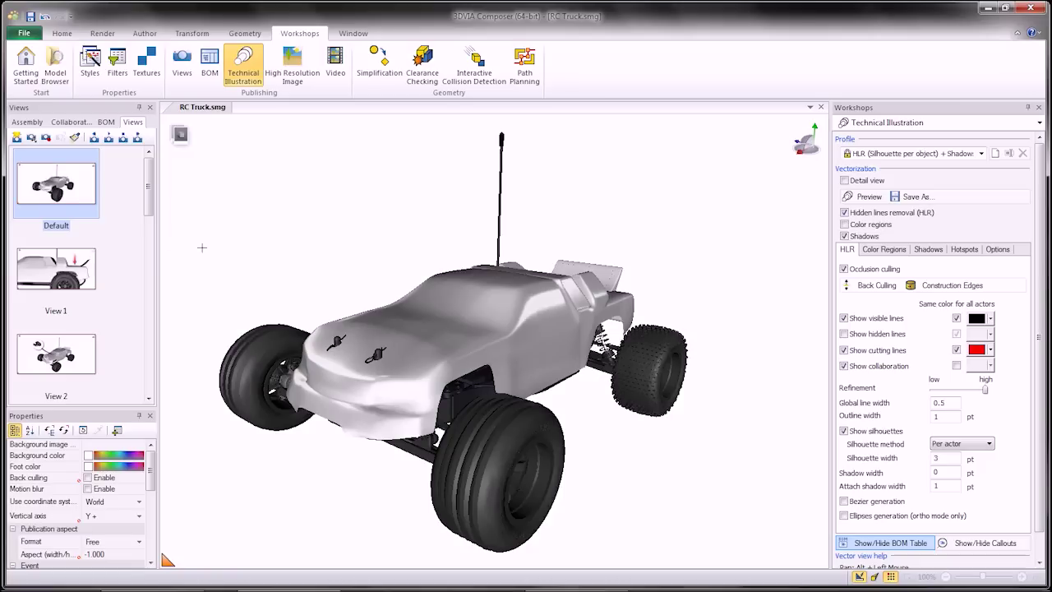
pyautogui.moveTo(326, 239); pyautogui.dragTo(298, 239, button='right')
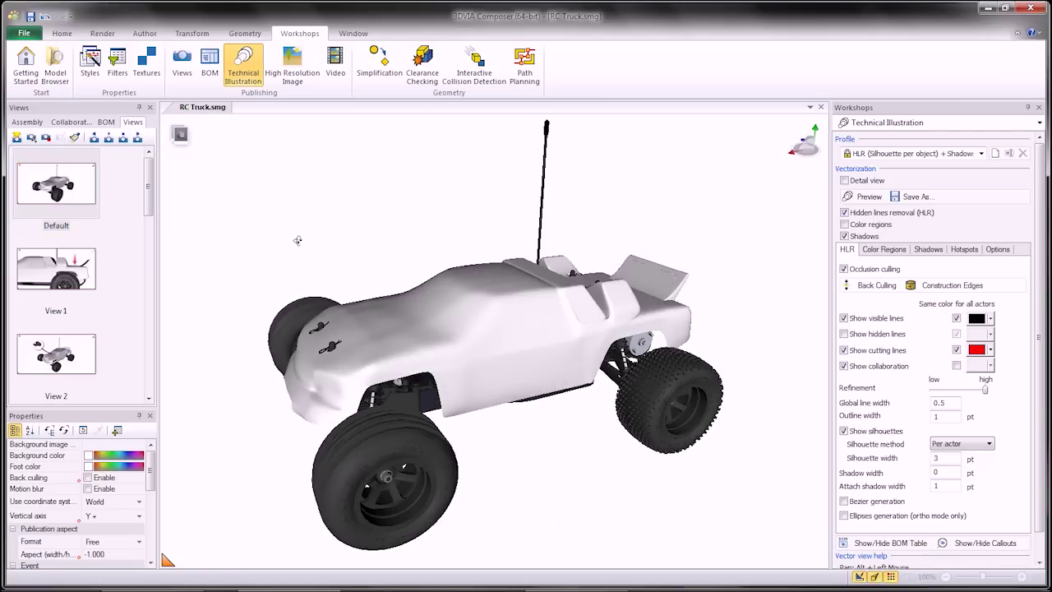
# Translate the truck body straight up along the green axis until it floats well above the chassis and antenna
pyautogui.click(502, 335)
pyautogui.click(523, 328)
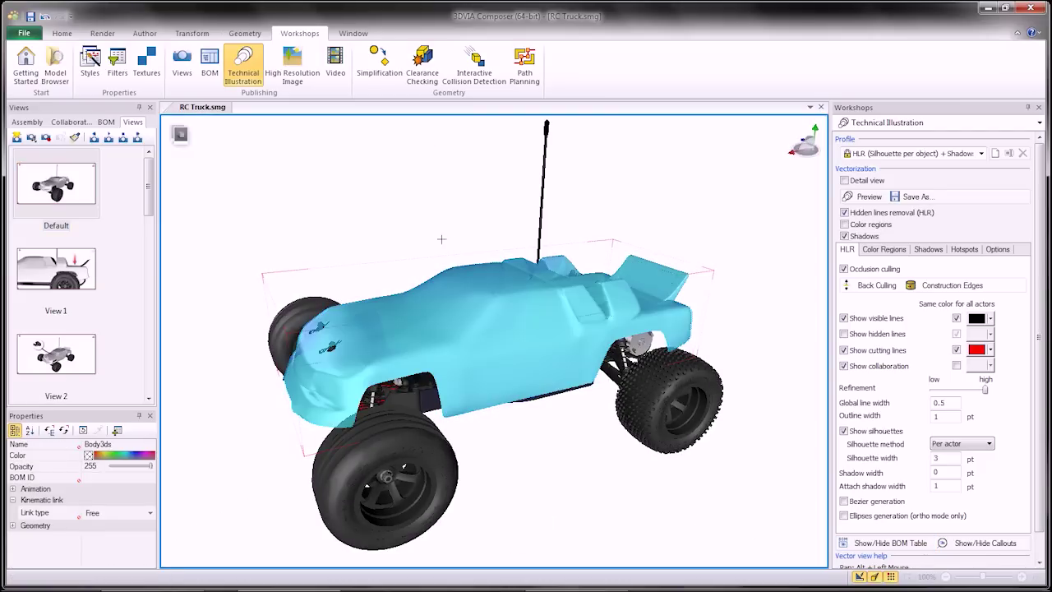
pyautogui.click(192, 33)
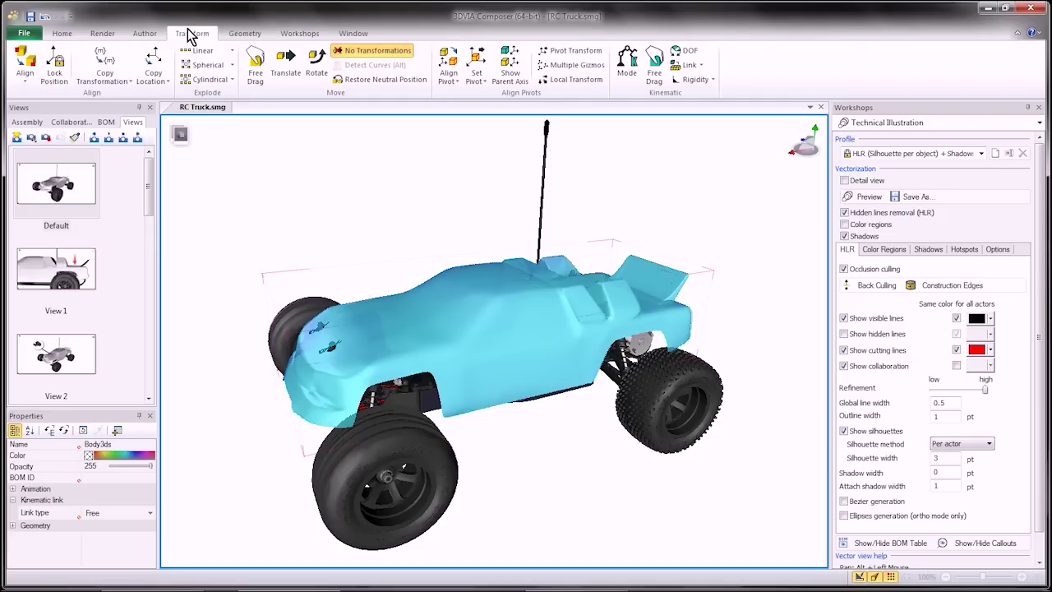
pyautogui.click(284, 74)
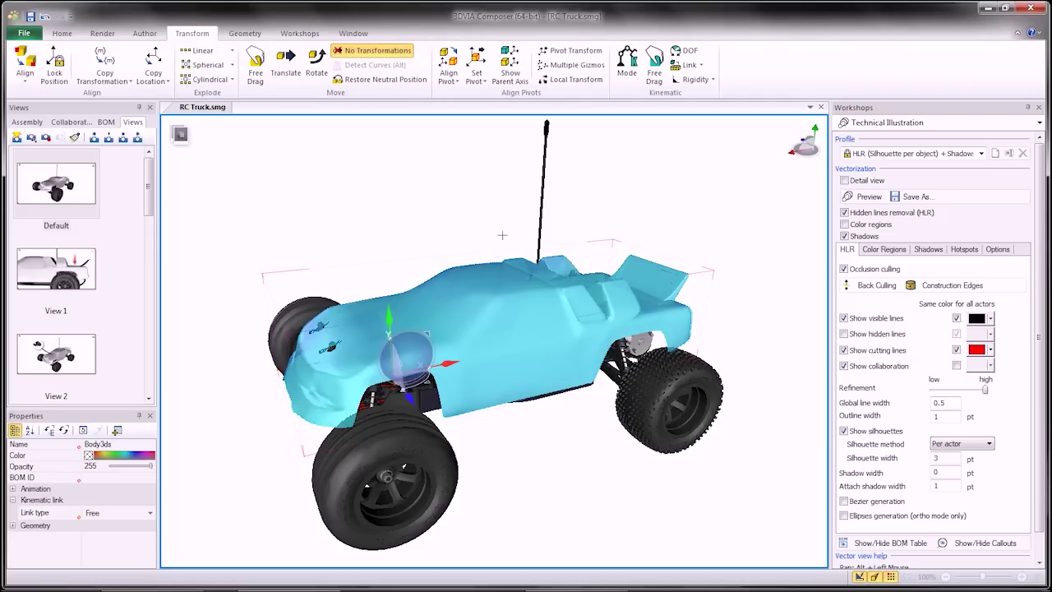
pyautogui.moveTo(386, 318); pyautogui.dragTo(377, 113)
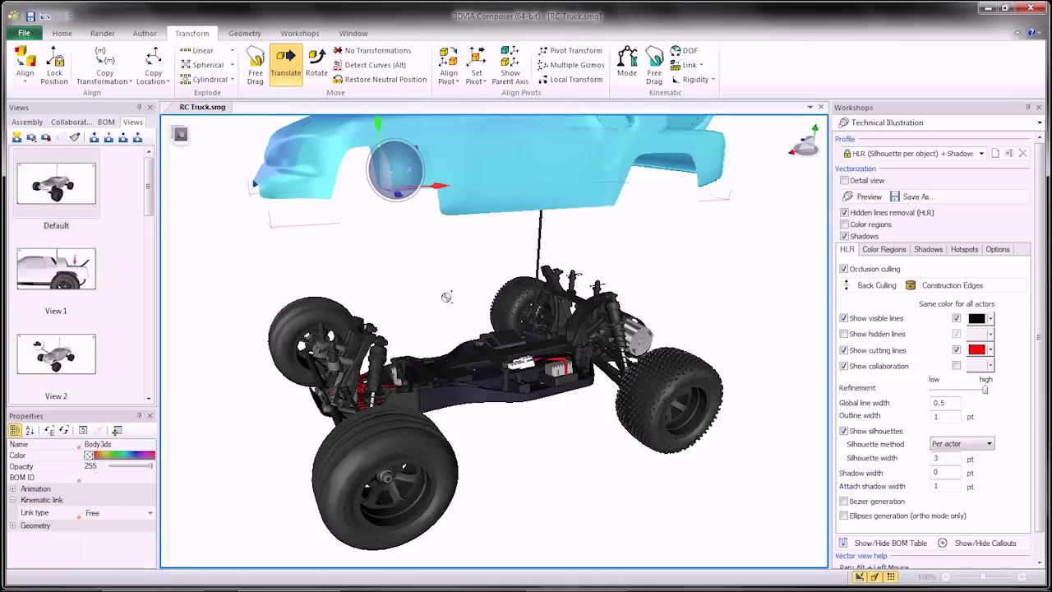
pyautogui.scroll(-3, 447, 297)
pyautogui.moveTo(446, 297); pyautogui.dragTo(467, 317, button='right')
pyautogui.moveTo(467, 317); pyautogui.dragTo(524, 362, button='middle')
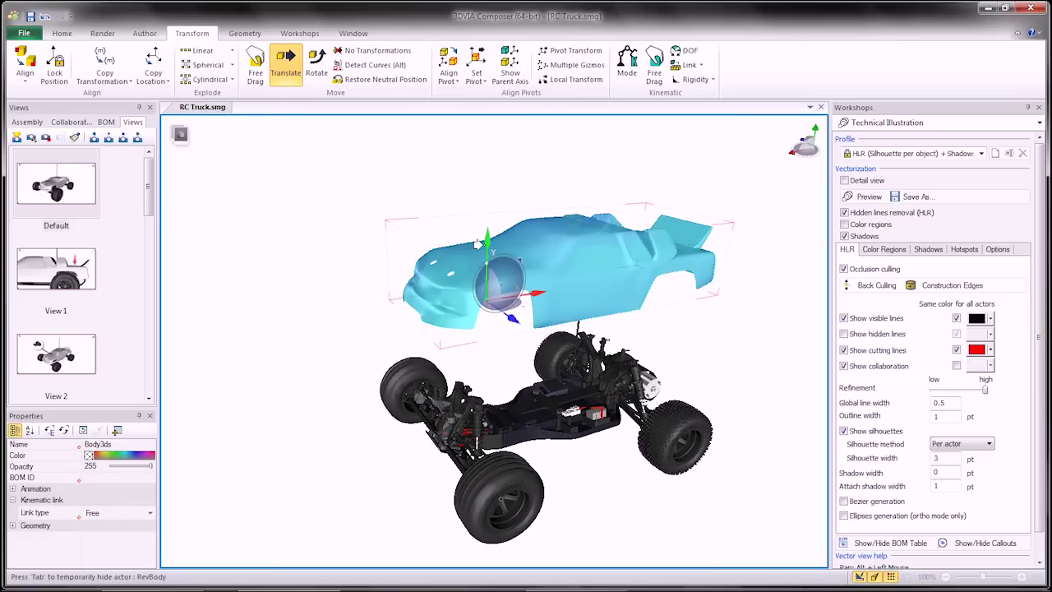
pyautogui.moveTo(485, 243); pyautogui.dragTo(475, 153)
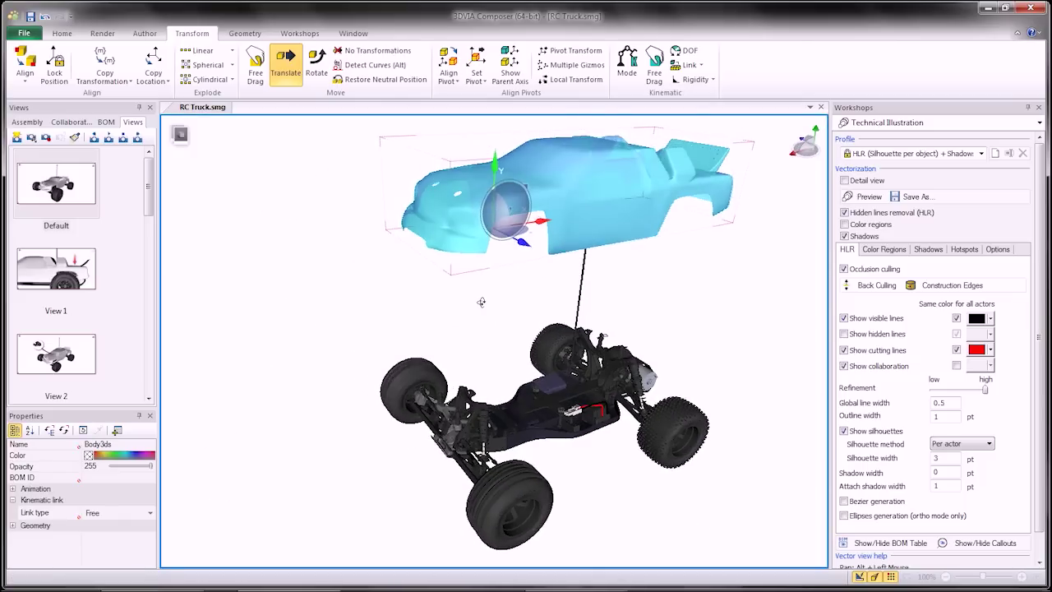
# Try a spherical explode on all parts below the raised body, spreading them widely
pyautogui.click(344, 377)
pyautogui.moveTo(310, 323); pyautogui.dragTo(734, 536)
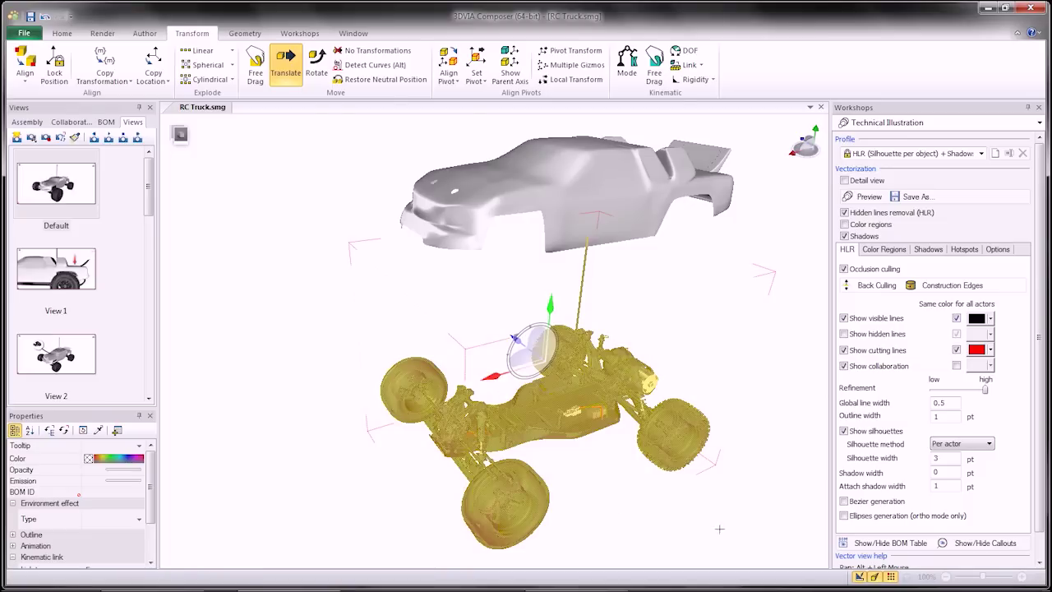
pyautogui.click(205, 66)
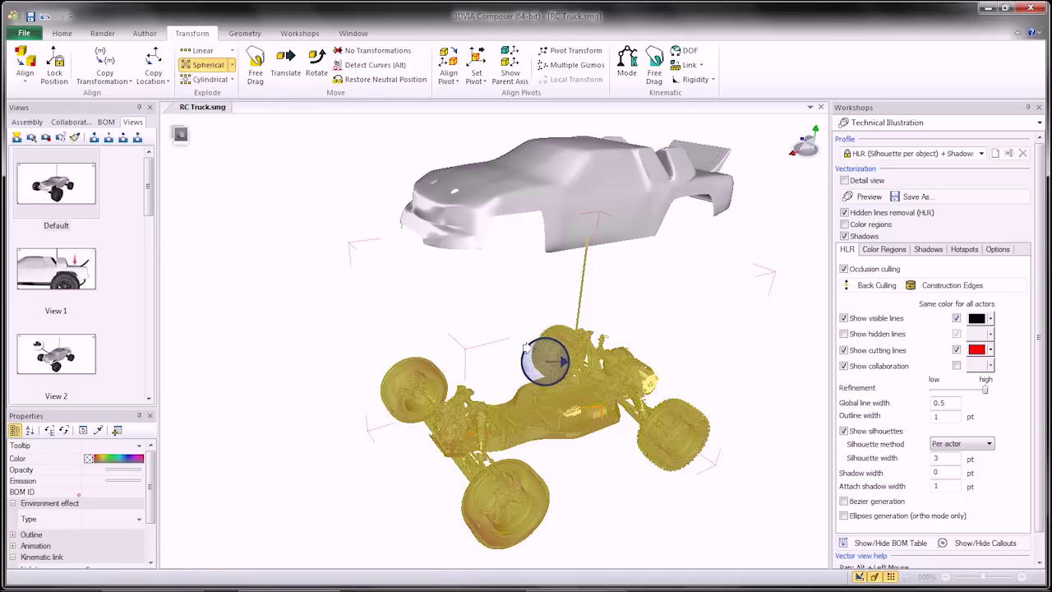
pyautogui.moveTo(526, 349); pyautogui.dragTo(559, 353)
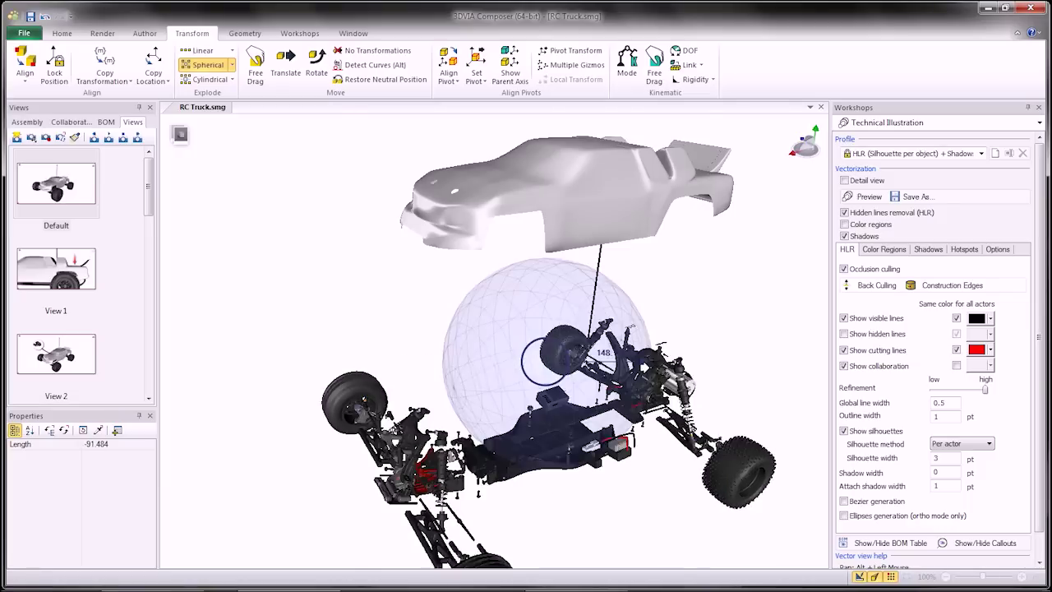
pyautogui.moveTo(621, 414)
pyautogui.mouseDown()
pyautogui.moveTo(799, 414)
pyautogui.moveTo(682, 405)
pyautogui.mouseUp()
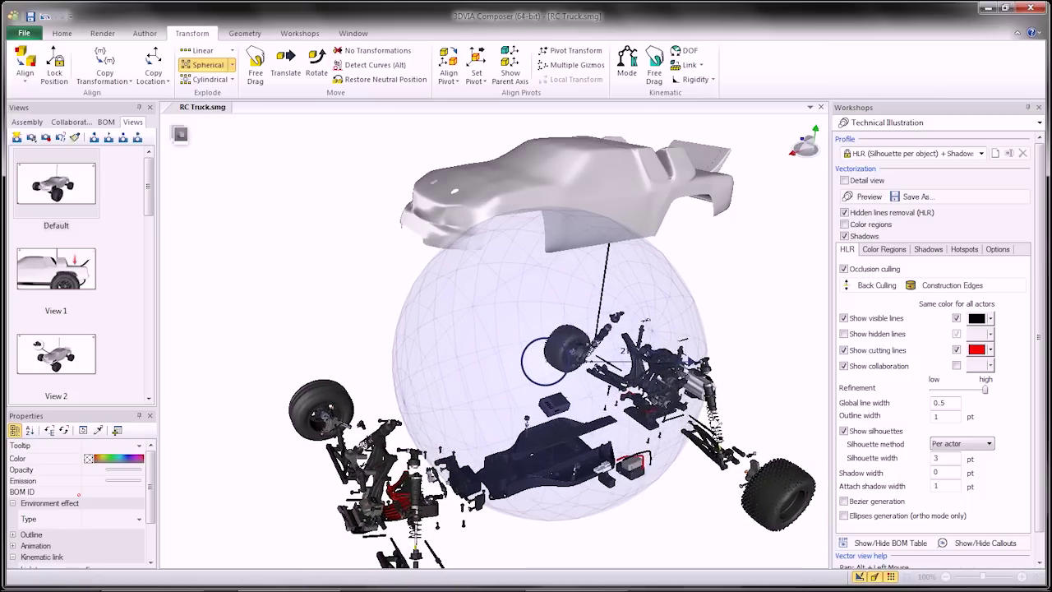
pyautogui.click(774, 367)
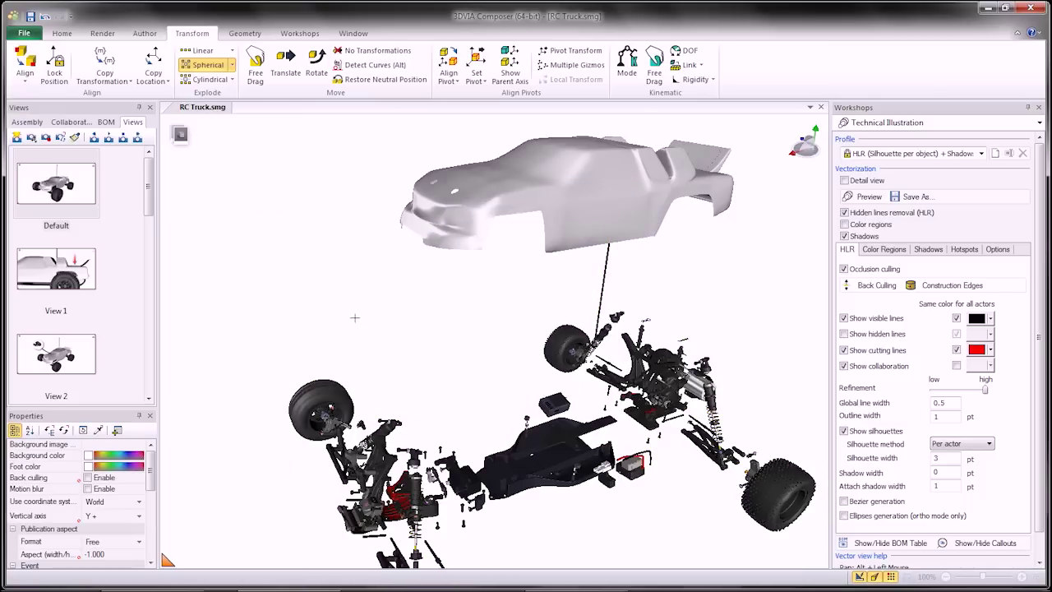
pyautogui.moveTo(372, 328); pyautogui.dragTo(339, 277, button='middle')
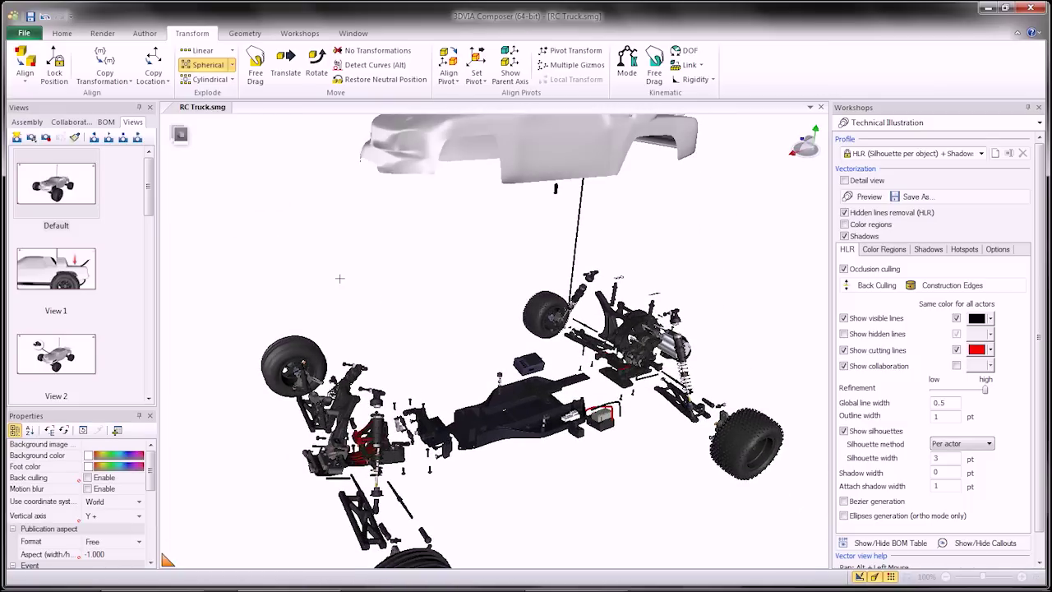
# Undo the spherical explode of the chassis parts
pyautogui.hotkey('ctrl', 'z')
pyautogui.hotkey('ctrl', 'z')
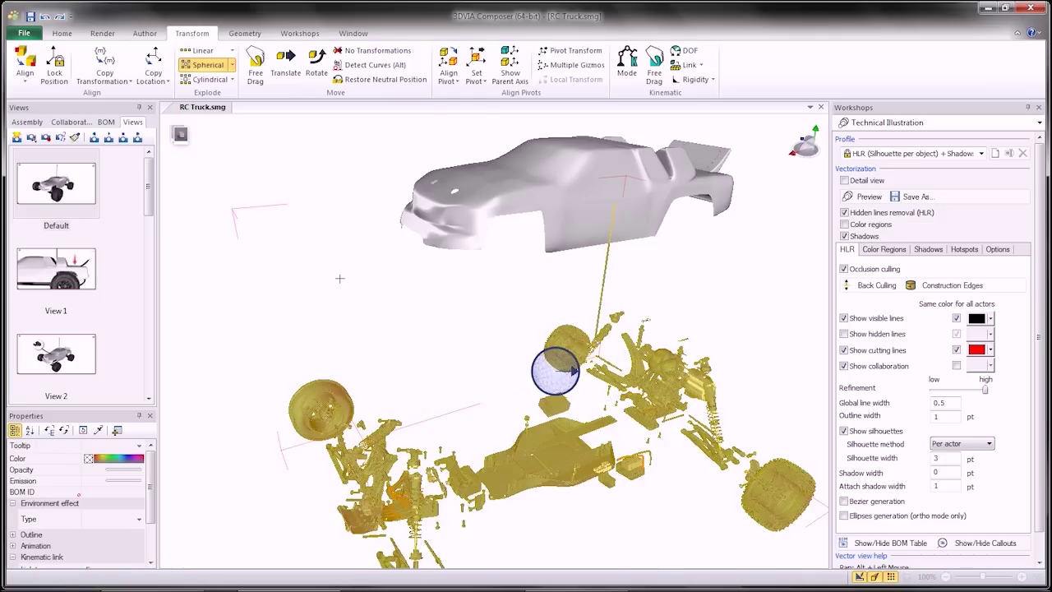
pyautogui.hotkey('ctrl', 'z')
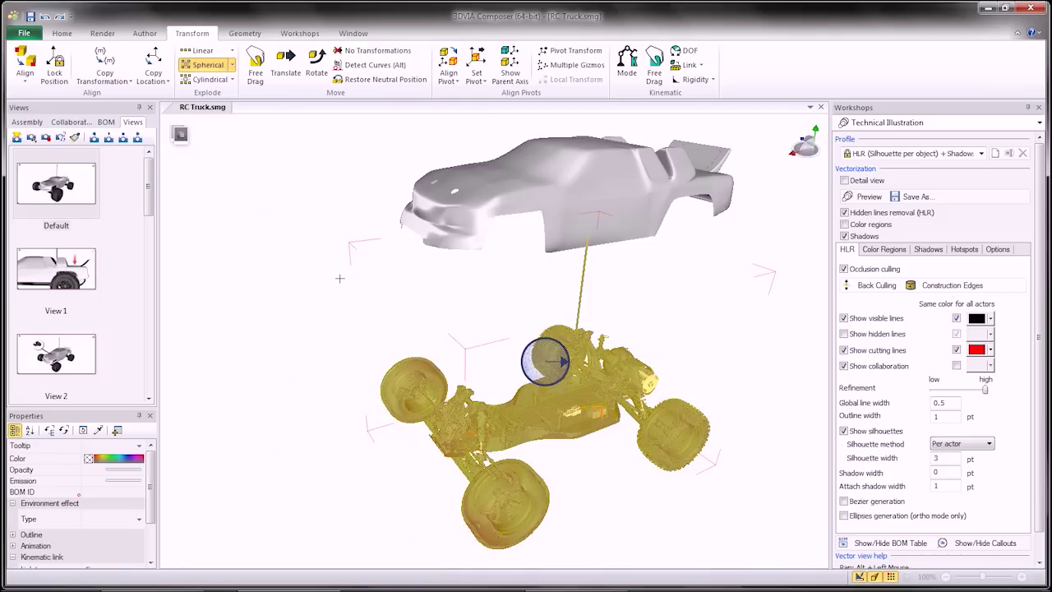
# Capture the truck with its raised body as a new view and place it directly after the Default view
pyautogui.click(298, 275)
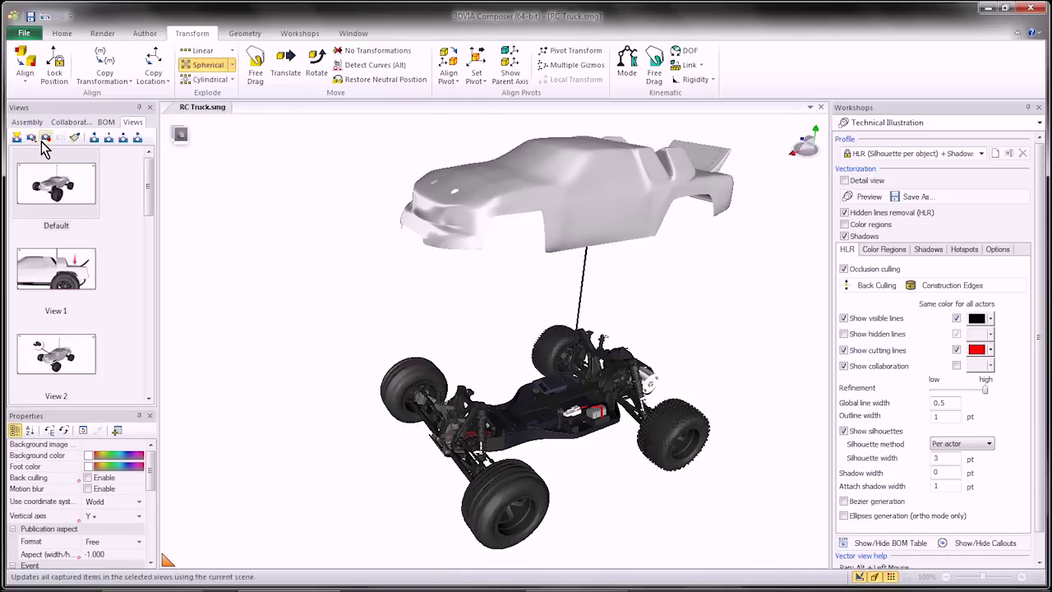
pyautogui.click(17, 138)
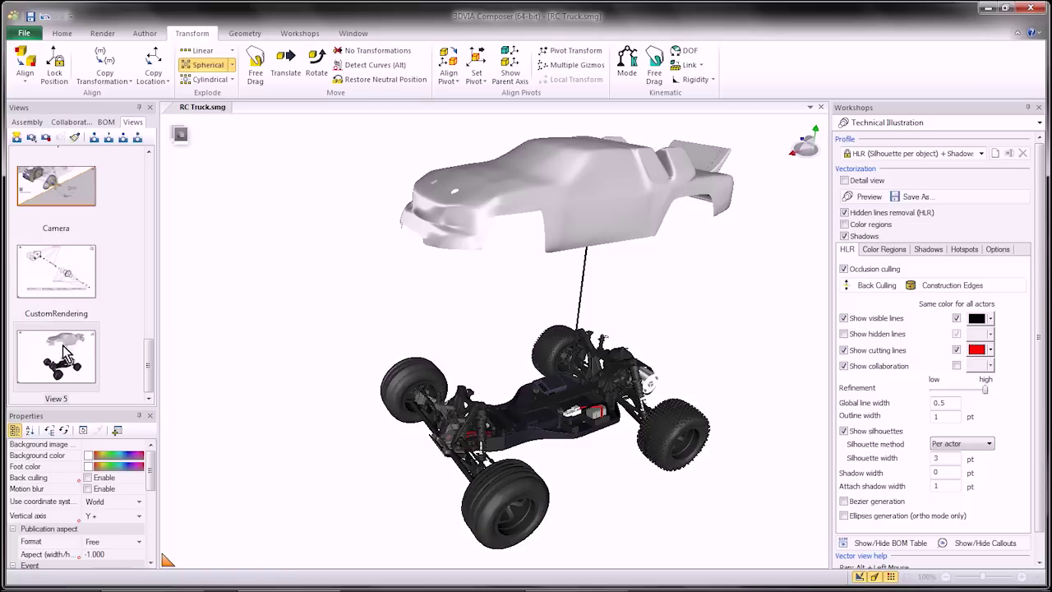
pyautogui.moveTo(67, 117); pyautogui.dragTo(109, 201)
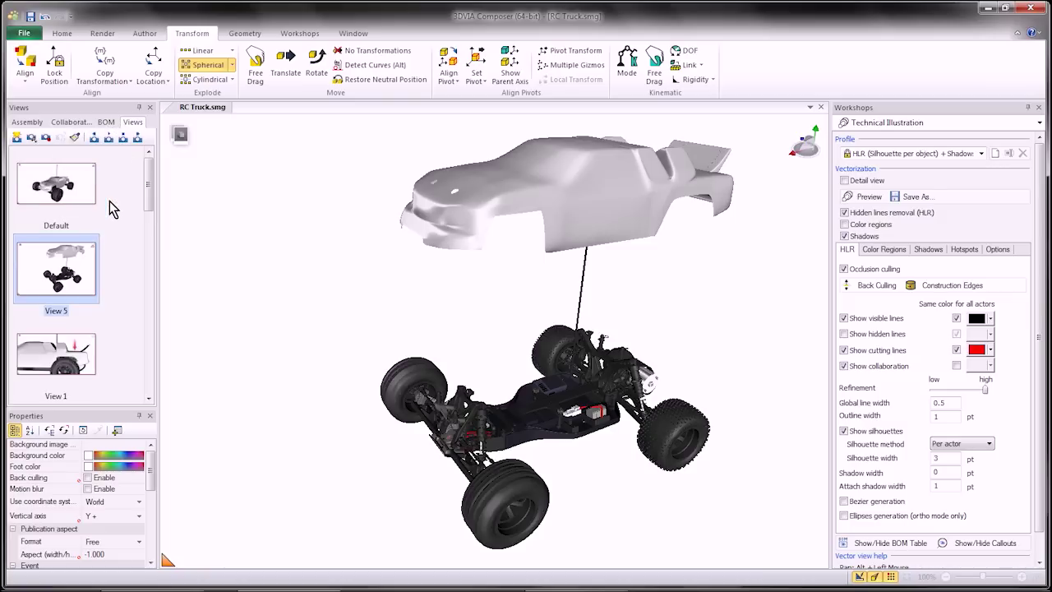
# Select all parts below the raised body and explode them spherically around their centre
pyautogui.click(748, 545)
pyautogui.moveTo(373, 556); pyautogui.dragTo(744, 298)
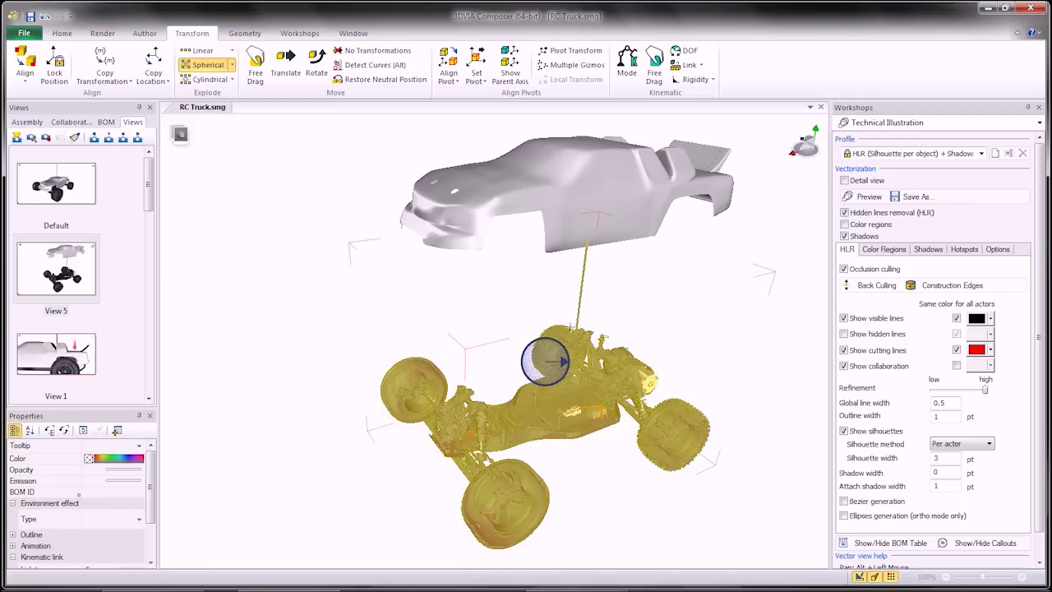
pyautogui.moveTo(526, 346); pyautogui.dragTo(691, 379)
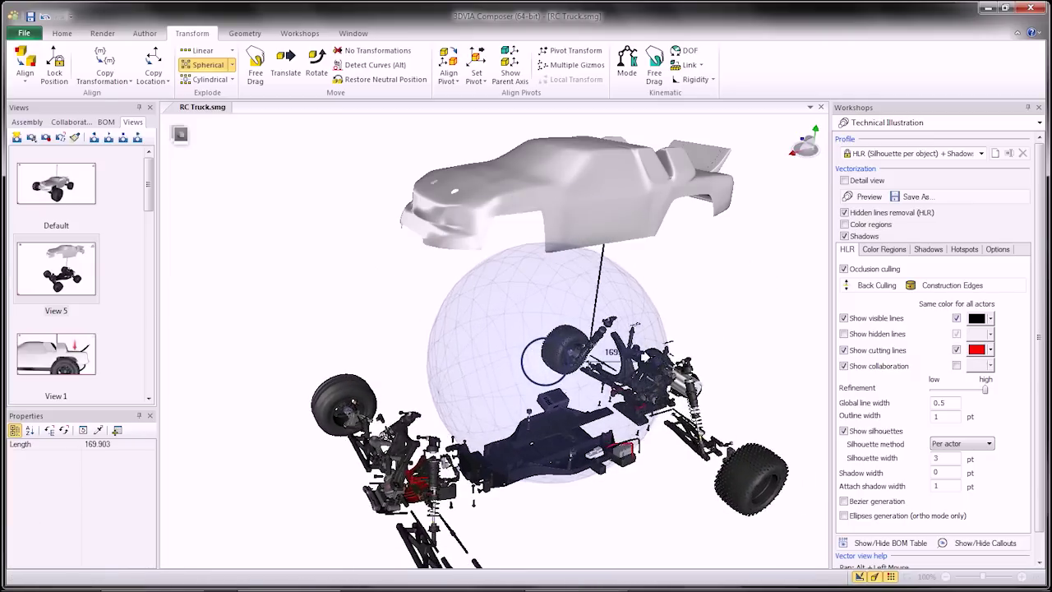
pyautogui.click(347, 304)
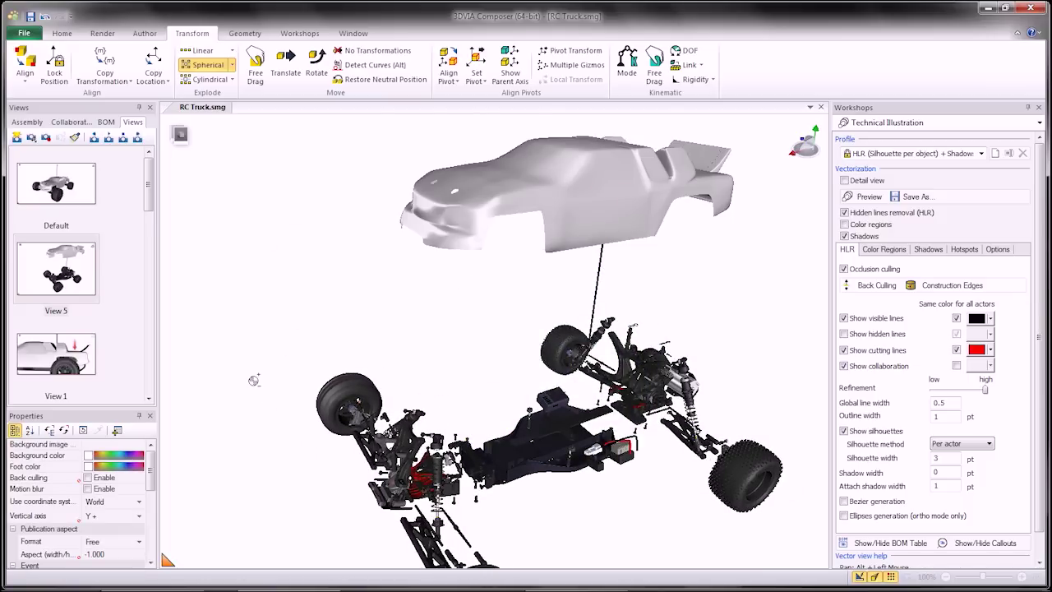
# Fit the whole exploded truck in the scene, capture it as a new view and place it directly after View 5
pyautogui.scroll(-3, 254, 381)
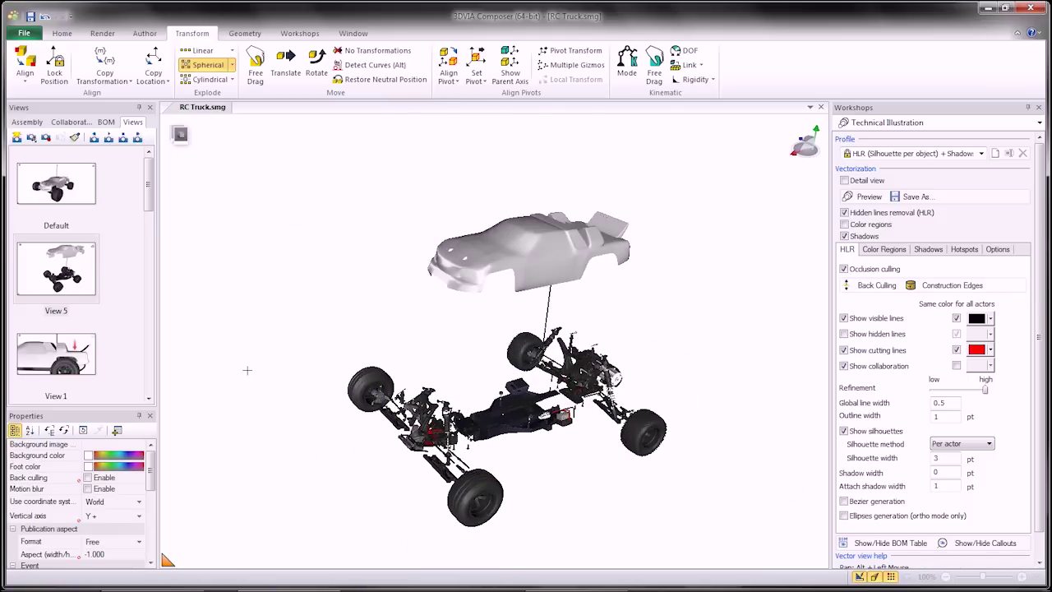
pyautogui.moveTo(274, 373); pyautogui.dragTo(252, 383, button='middle')
pyautogui.scroll(1, 254, 394)
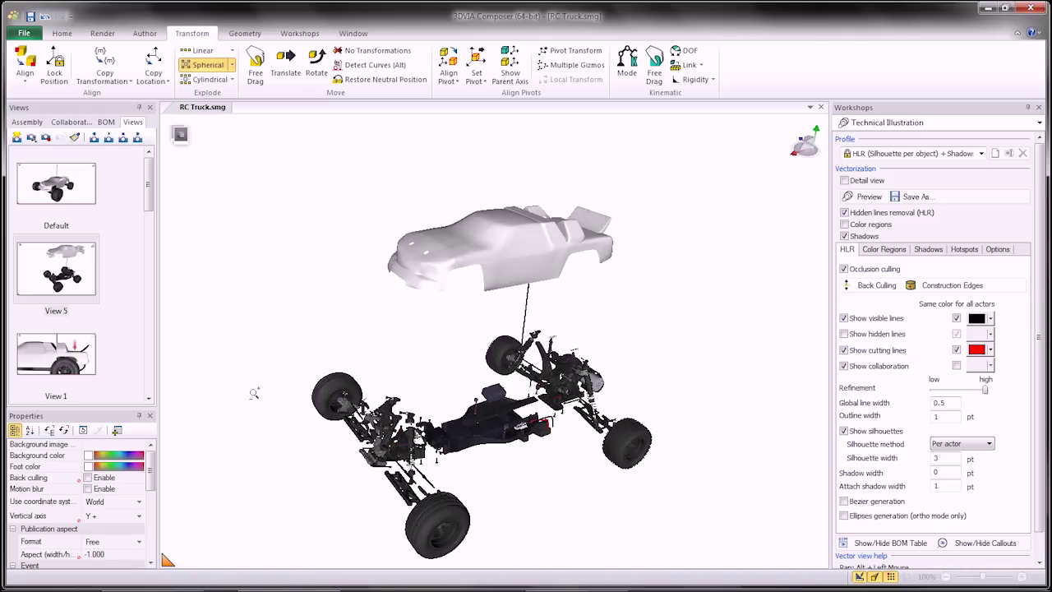
pyautogui.moveTo(254, 394); pyautogui.dragTo(247, 340)
pyautogui.moveTo(246, 341); pyautogui.dragTo(250, 301, button='middle')
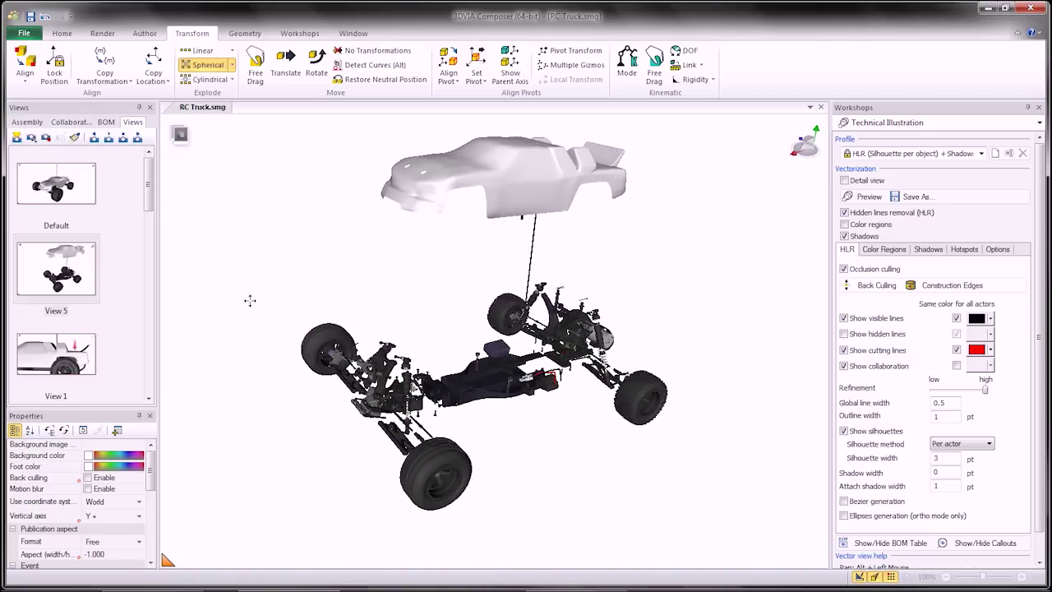
pyautogui.scroll(1, 237, 305)
pyautogui.scroll(1, 246, 320)
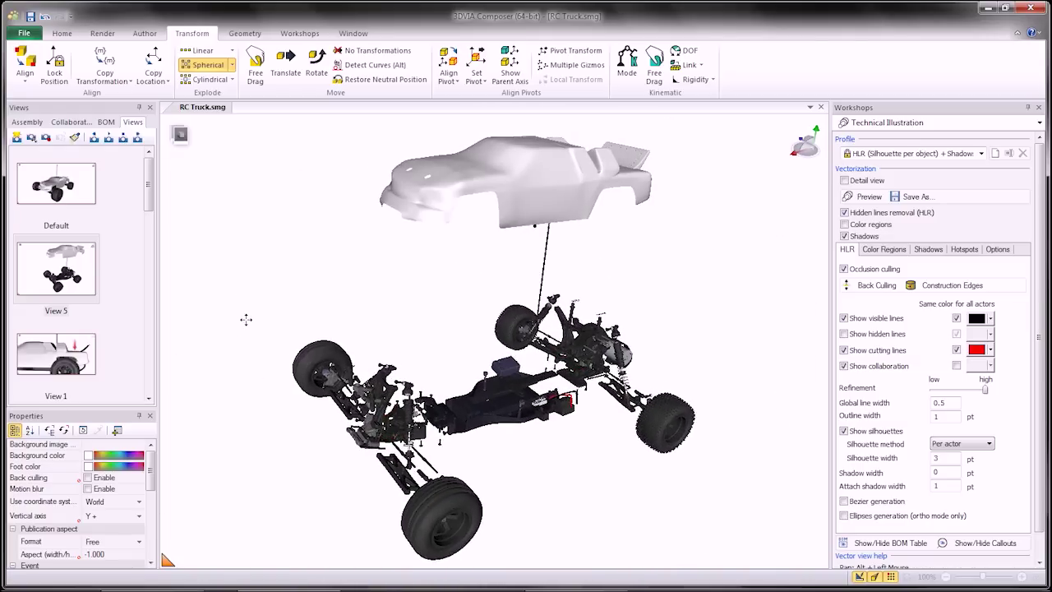
pyautogui.moveTo(246, 320); pyautogui.dragTo(211, 282)
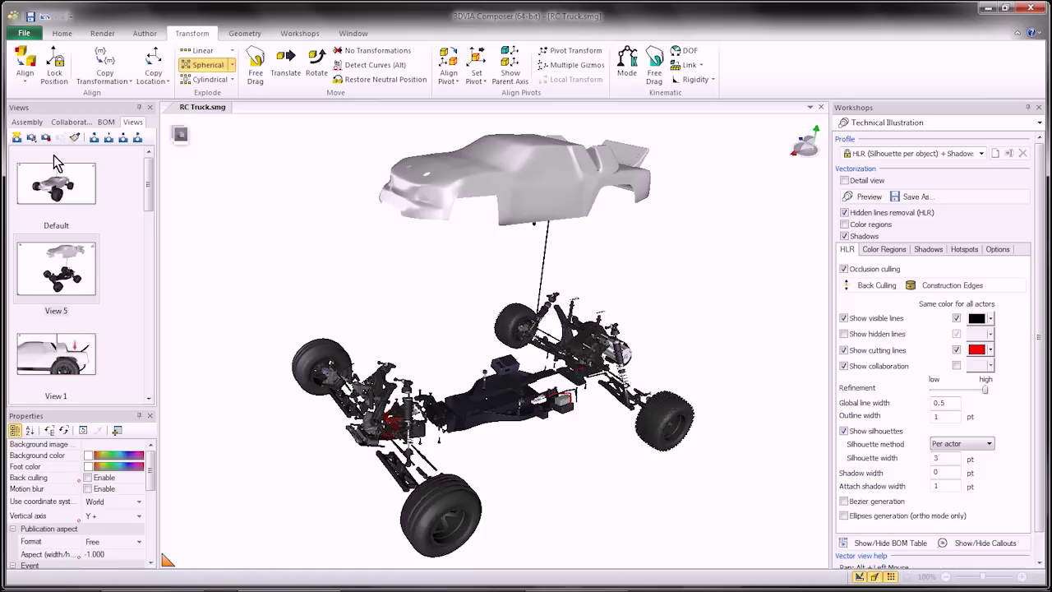
pyautogui.click(18, 137)
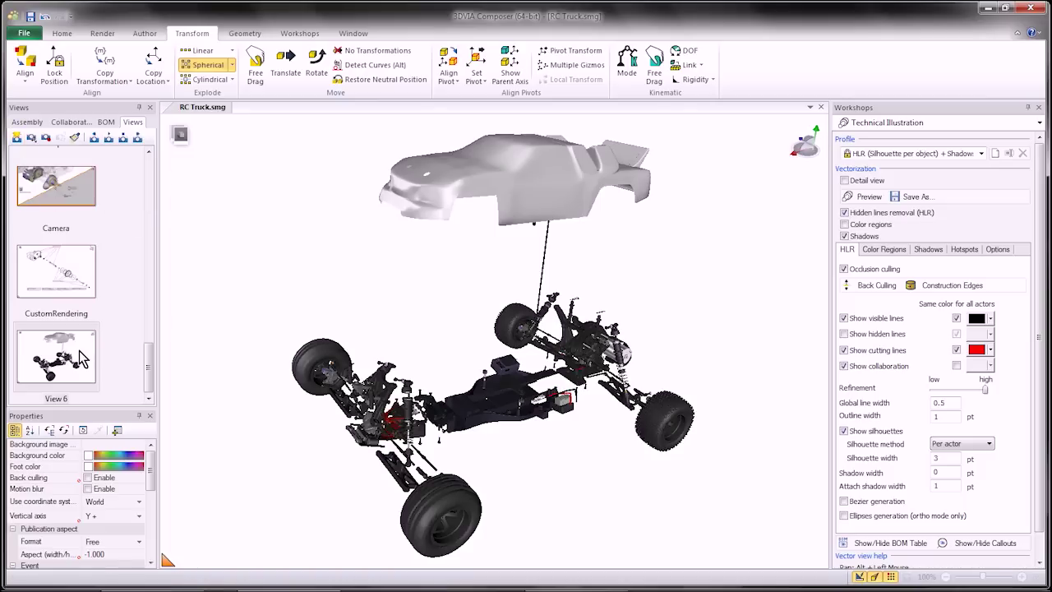
pyautogui.moveTo(81, 357); pyautogui.dragTo(112, 275)
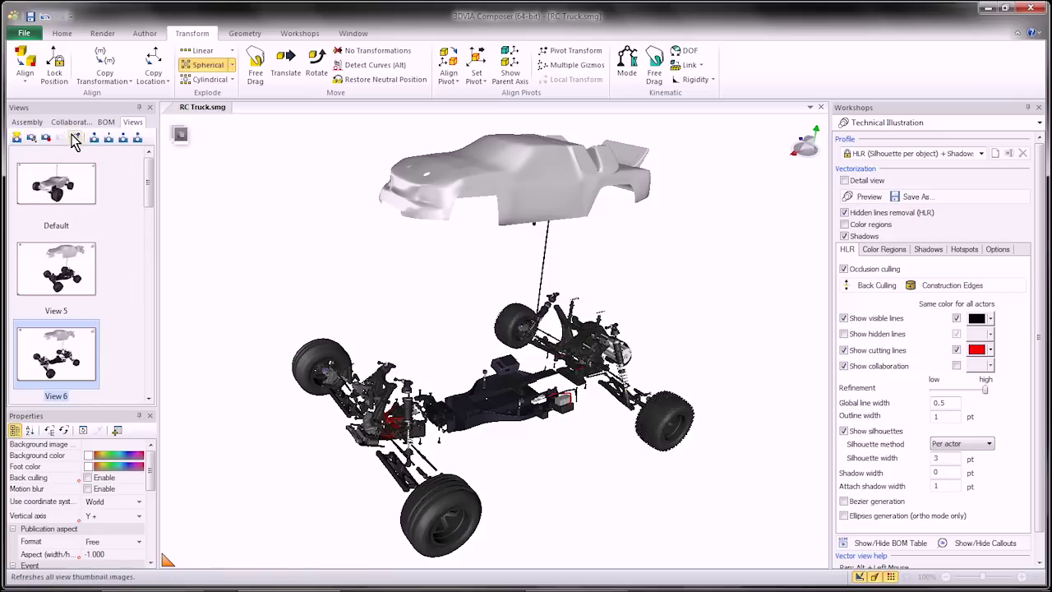
# Play the captured views in sequence, starting from the Default view
pyautogui.click(69, 175)
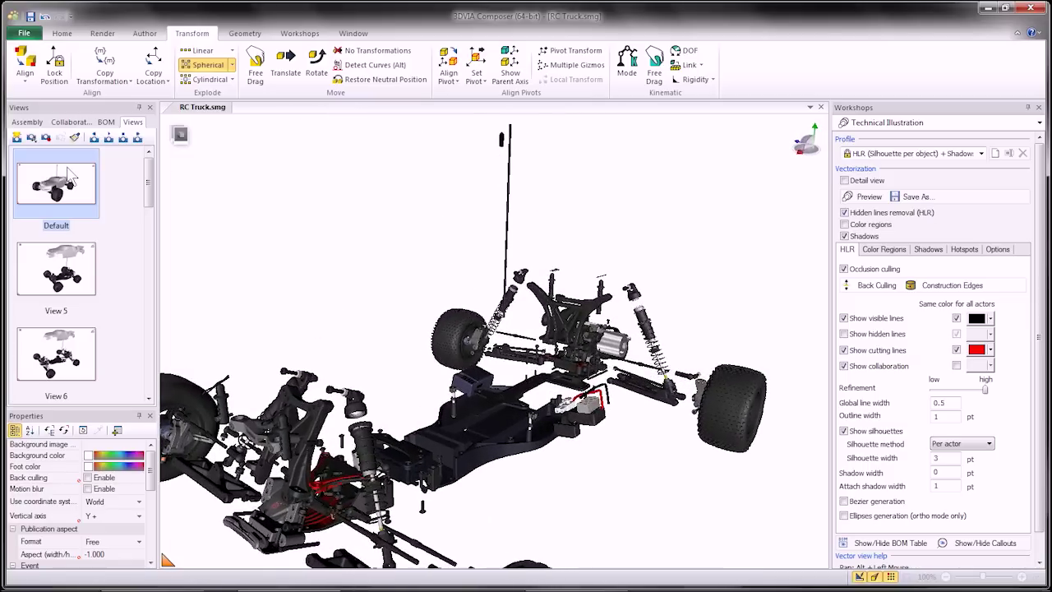
pyautogui.click(108, 137)
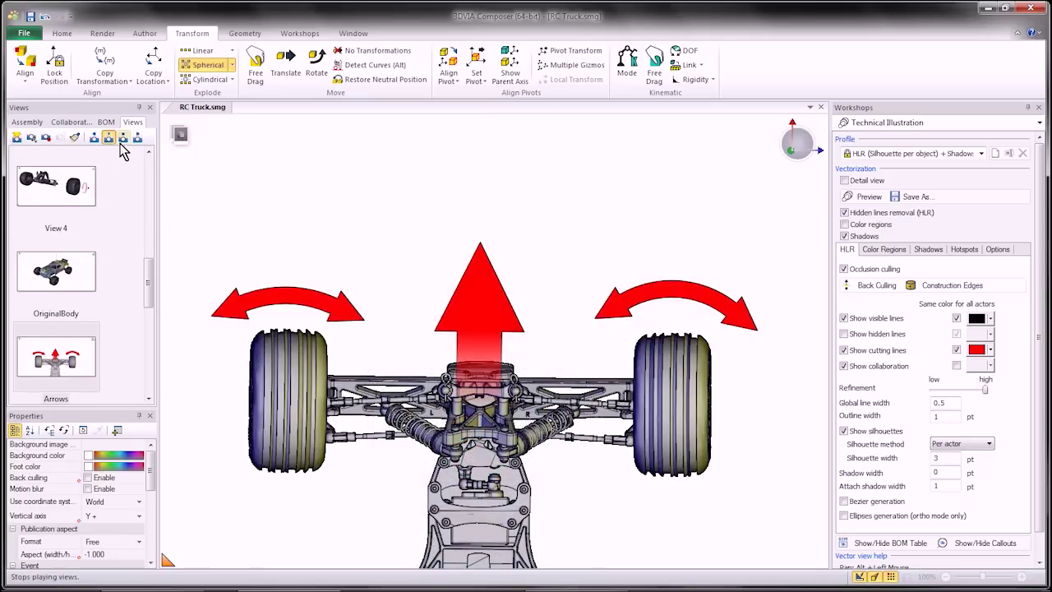
# Display the OriginalBody view and show the ground in the environment
pyautogui.click(57, 290)
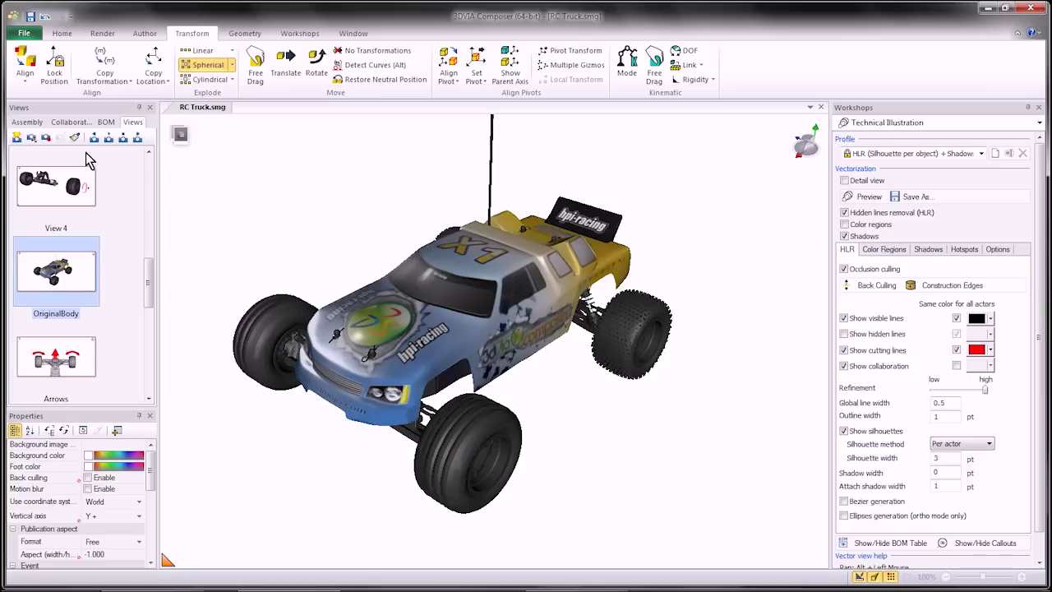
pyautogui.click(70, 122)
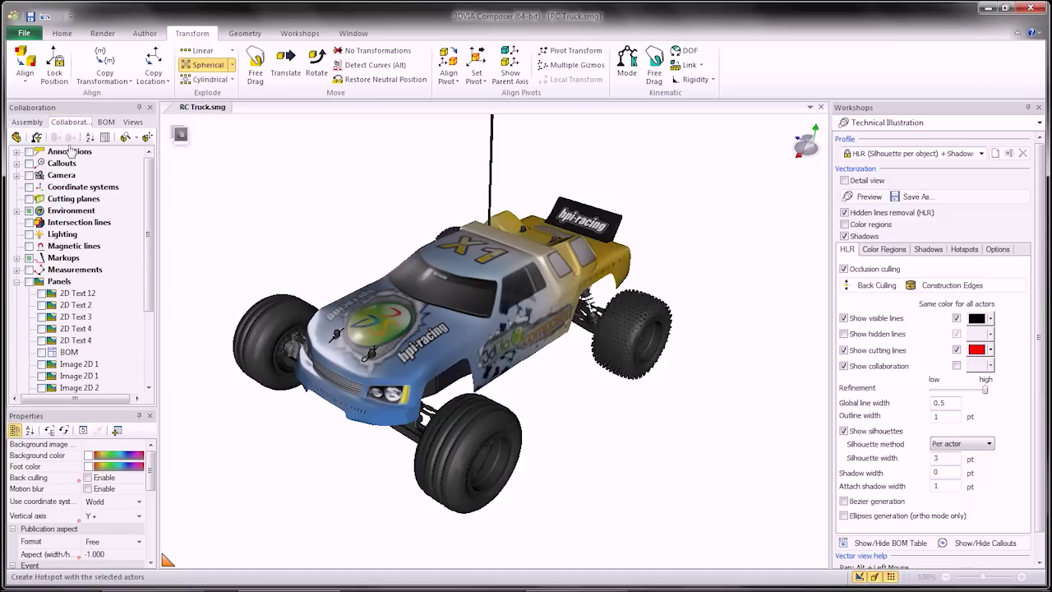
pyautogui.click(17, 211)
pyautogui.click(70, 236)
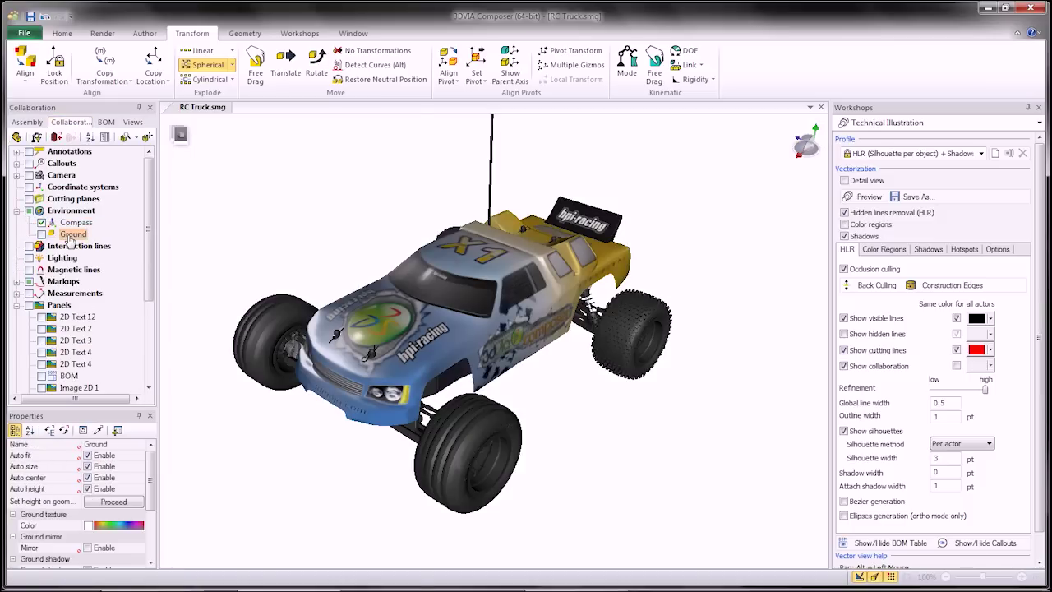
pyautogui.click(41, 234)
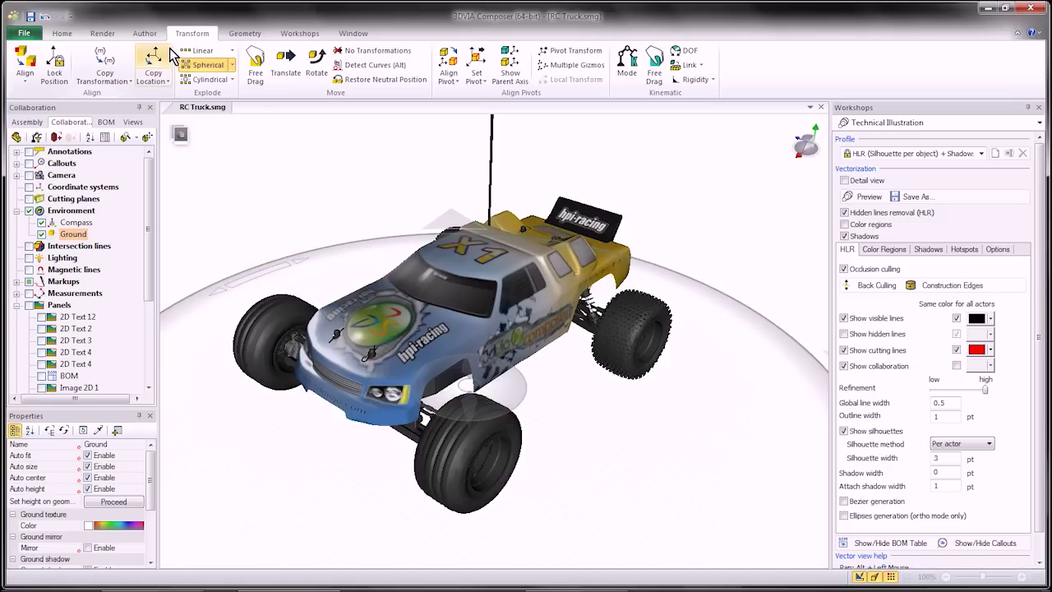
# Enable the ground's mirror reflection and shadow beneath the truck
pyautogui.click(100, 35)
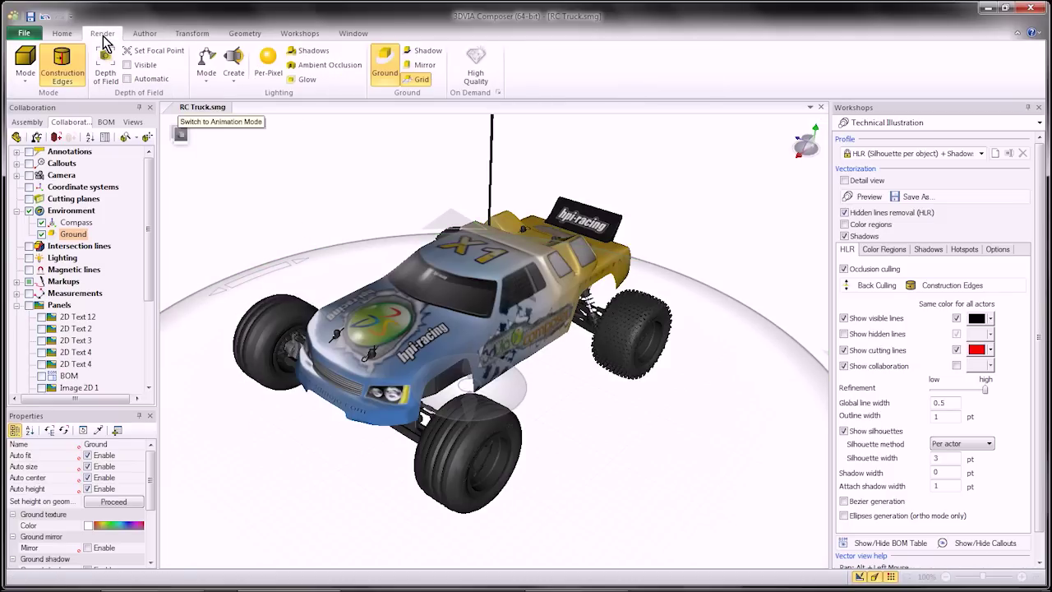
pyautogui.click(426, 67)
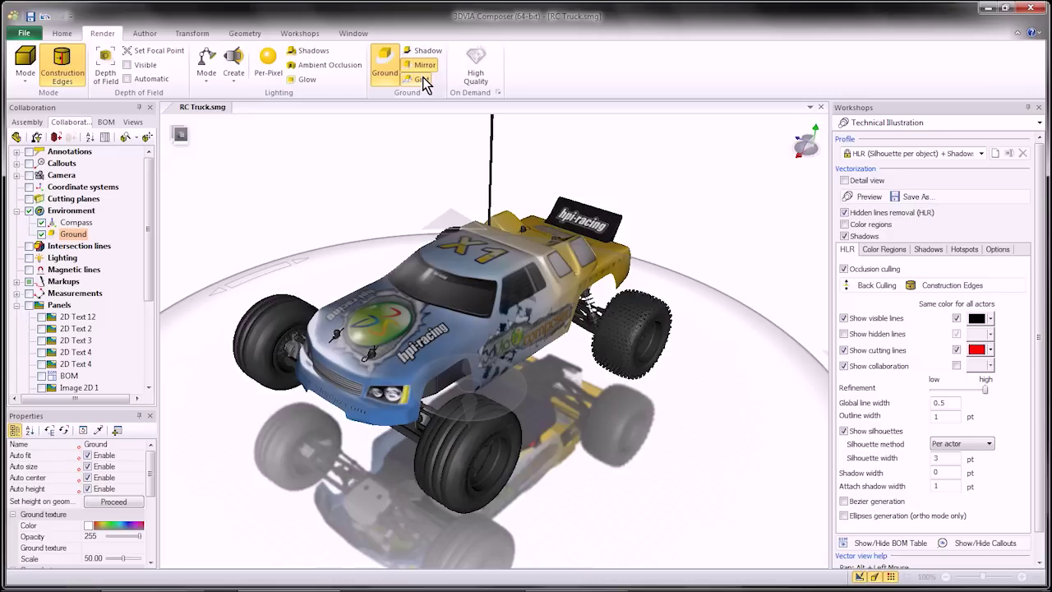
pyautogui.click(421, 79)
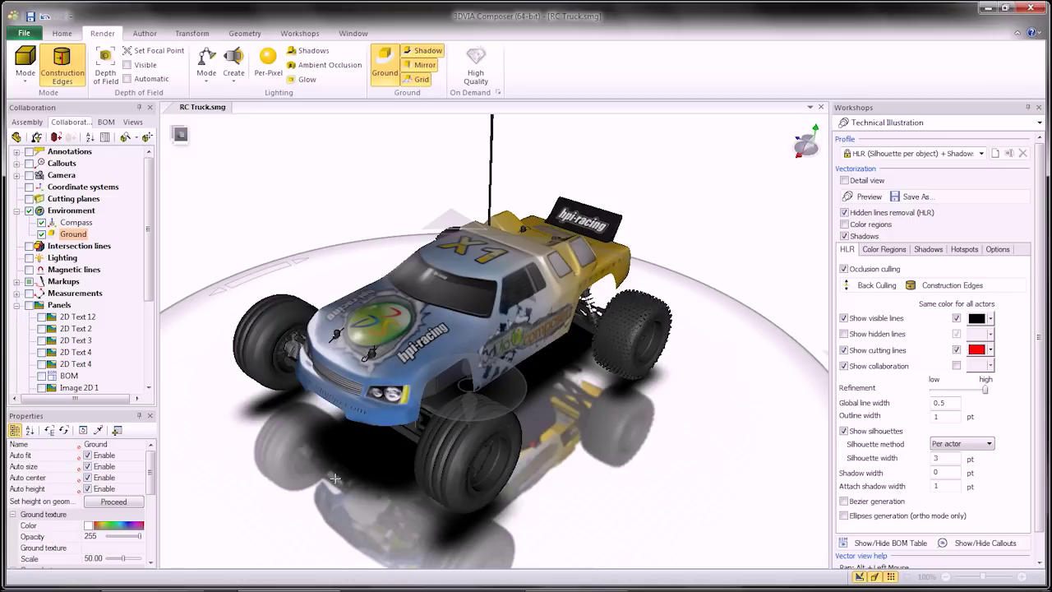
pyautogui.moveTo(335, 481); pyautogui.dragTo(331, 410, button='right')
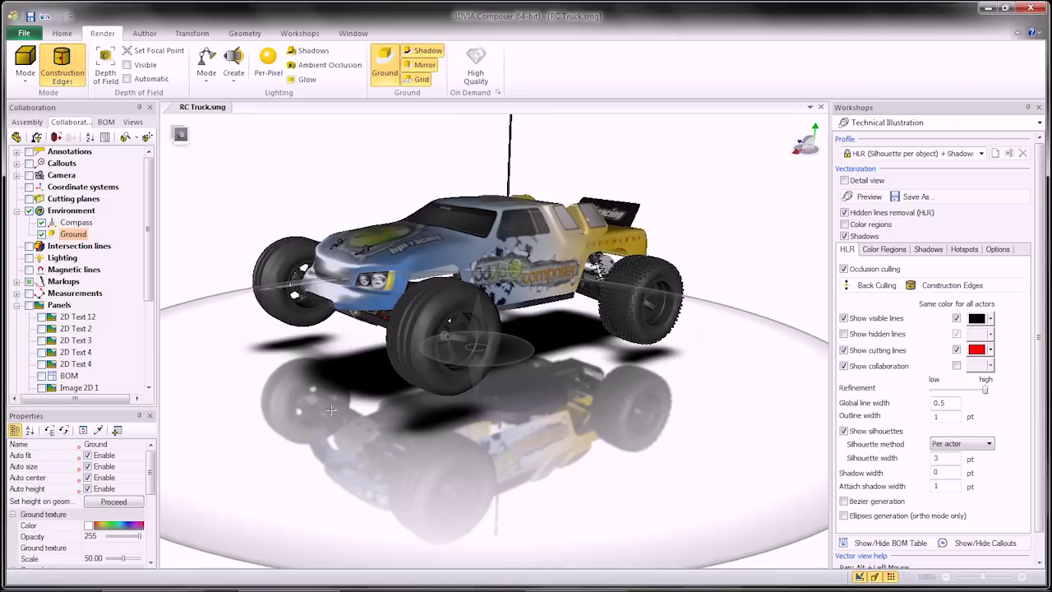
pyautogui.scroll(-3, 321, 407)
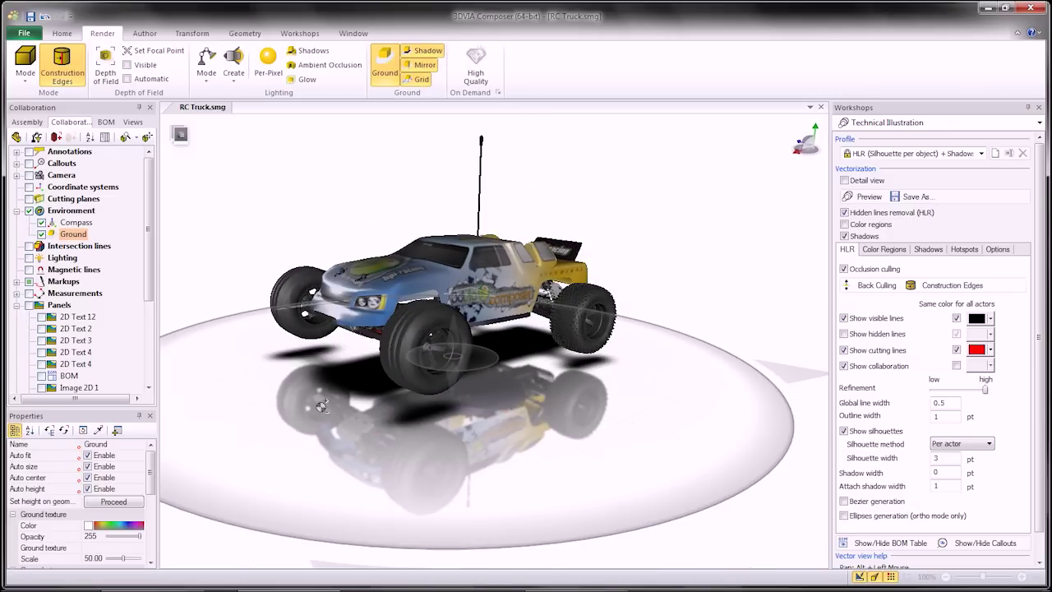
pyautogui.scroll(5, 321, 406)
pyautogui.click(238, 186)
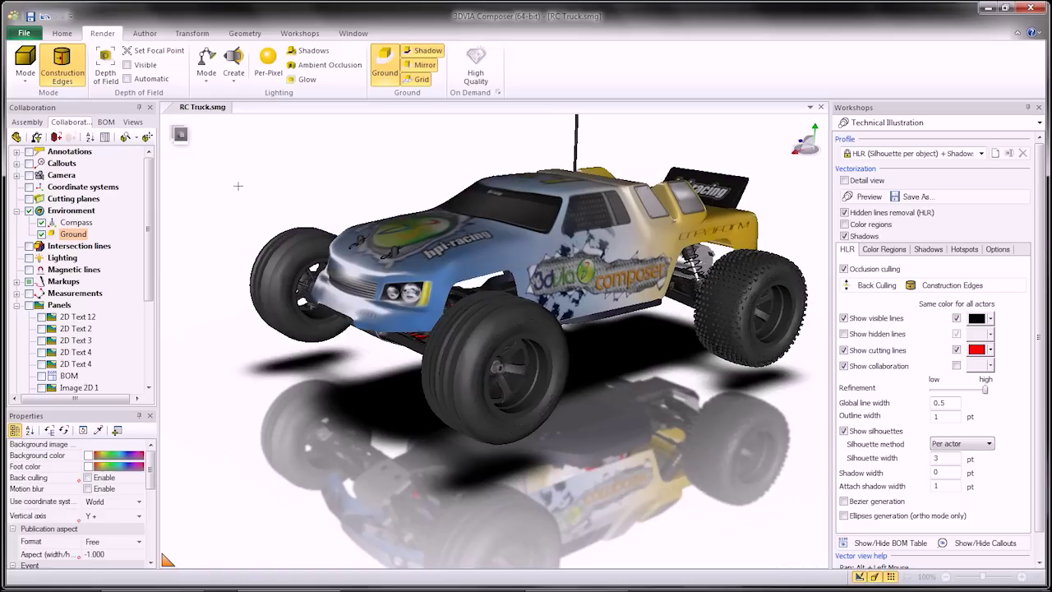
# Set the ground's colour to blue
pyautogui.click(72, 234)
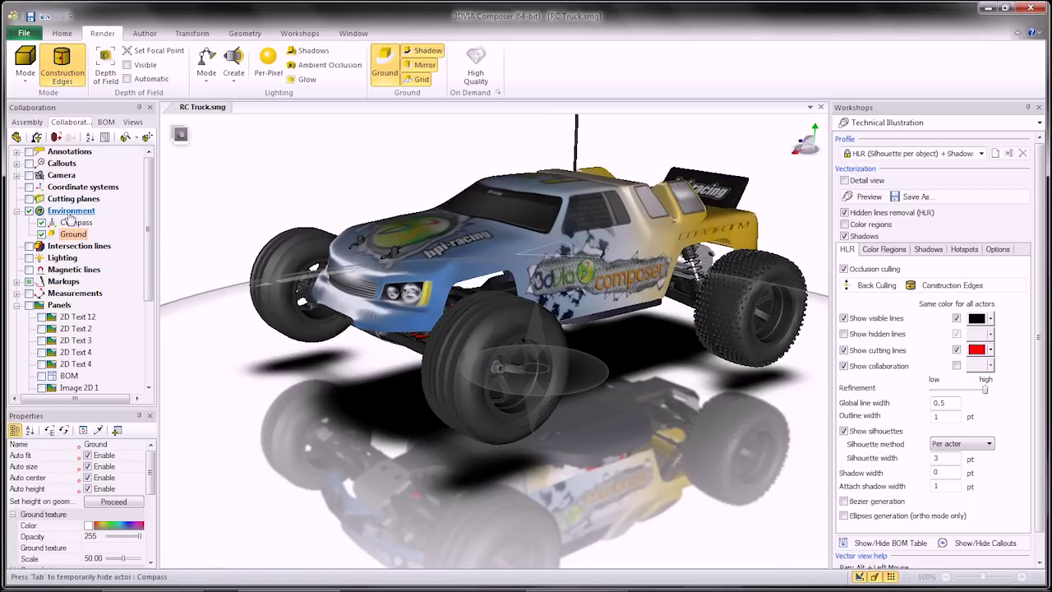
pyautogui.click(88, 526)
pyautogui.click(104, 503)
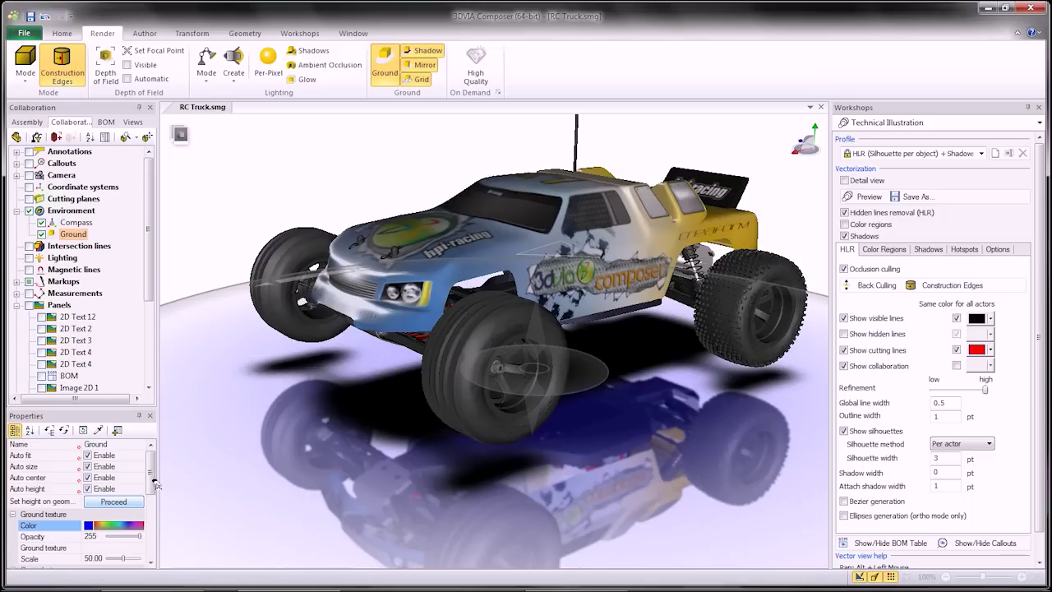
pyautogui.click(209, 184)
pyautogui.moveTo(210, 182); pyautogui.dragTo(209, 190)
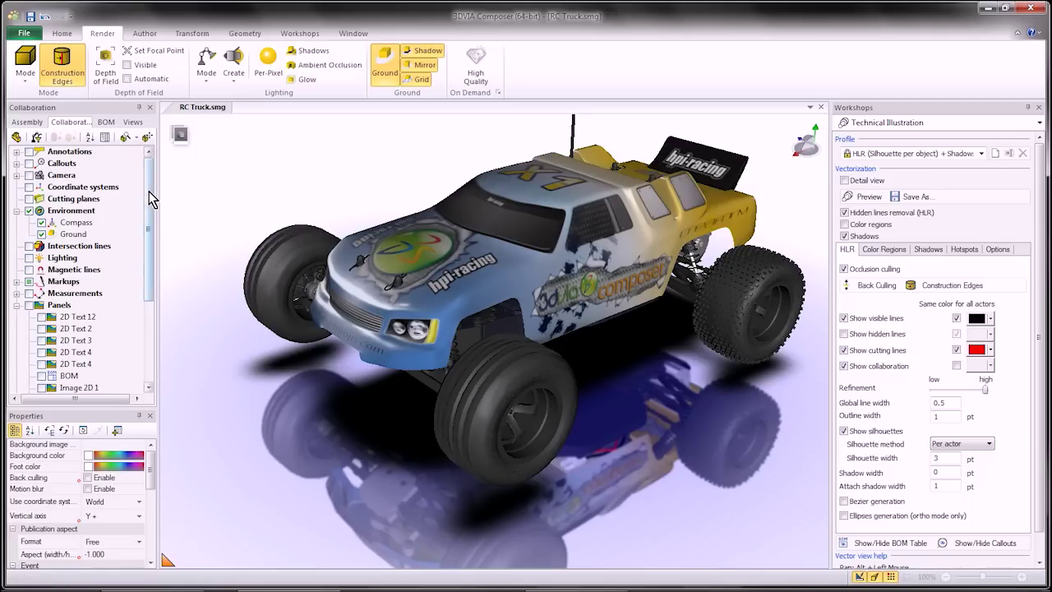
# Switch to animation mode, updating the OriginalBody view with the changes made to it
pyautogui.click(27, 122)
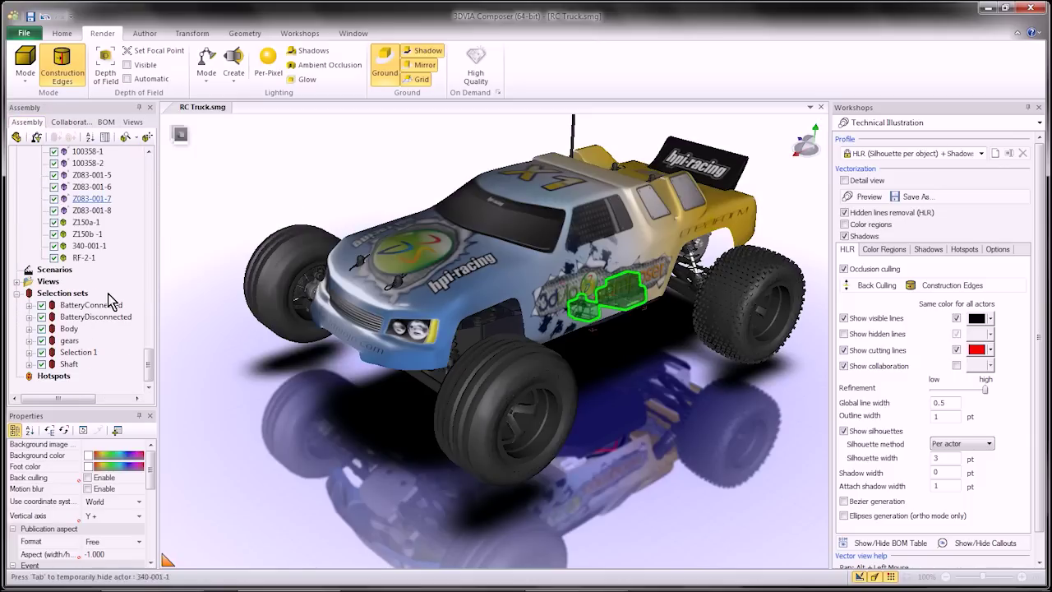
pyautogui.moveTo(148, 370); pyautogui.dragTo(148, 157)
pyautogui.click(62, 33)
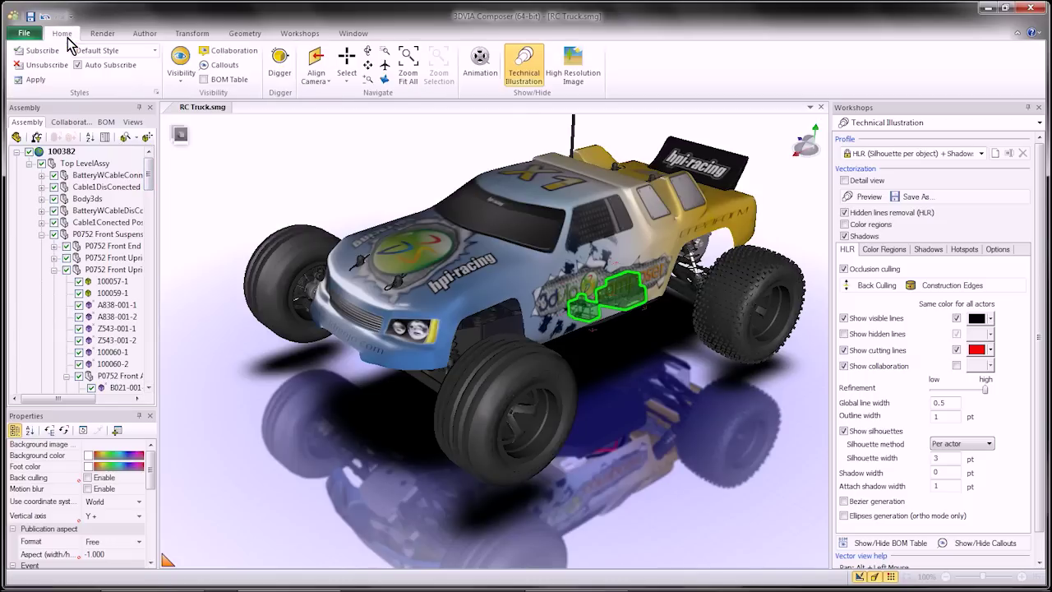
pyautogui.click(480, 59)
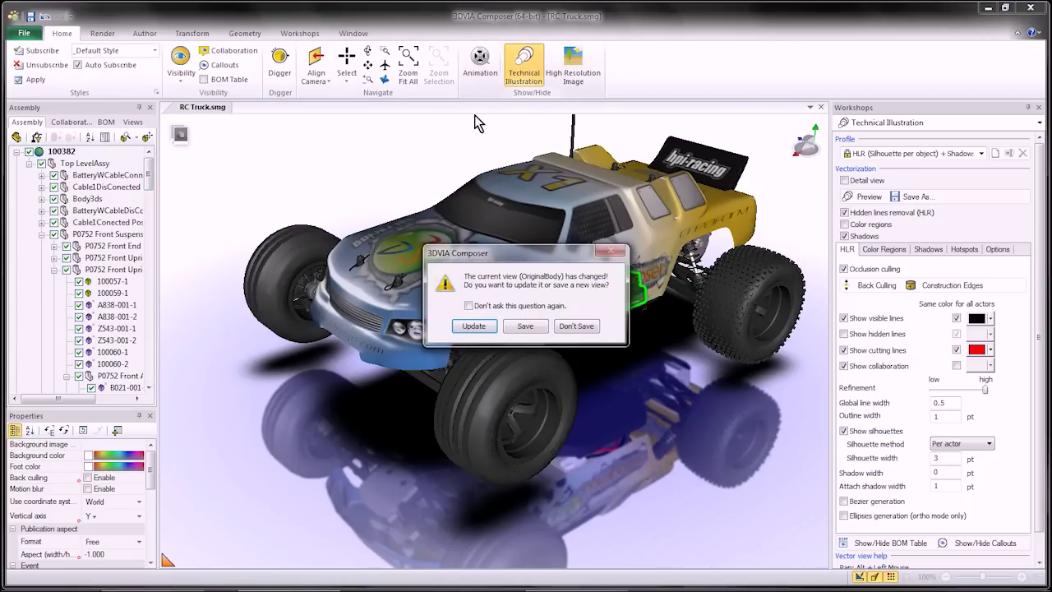
pyautogui.click(474, 326)
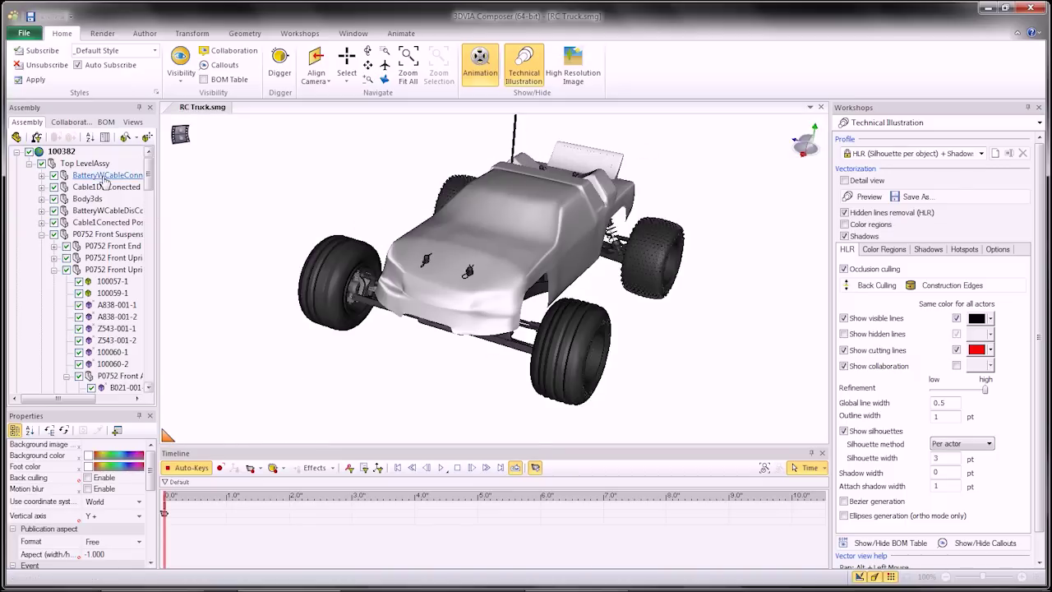
# Add the Default view at about 2 s, View 5 at about 4 s and View 6 at about 6 s on the timeline
pyautogui.click(131, 123)
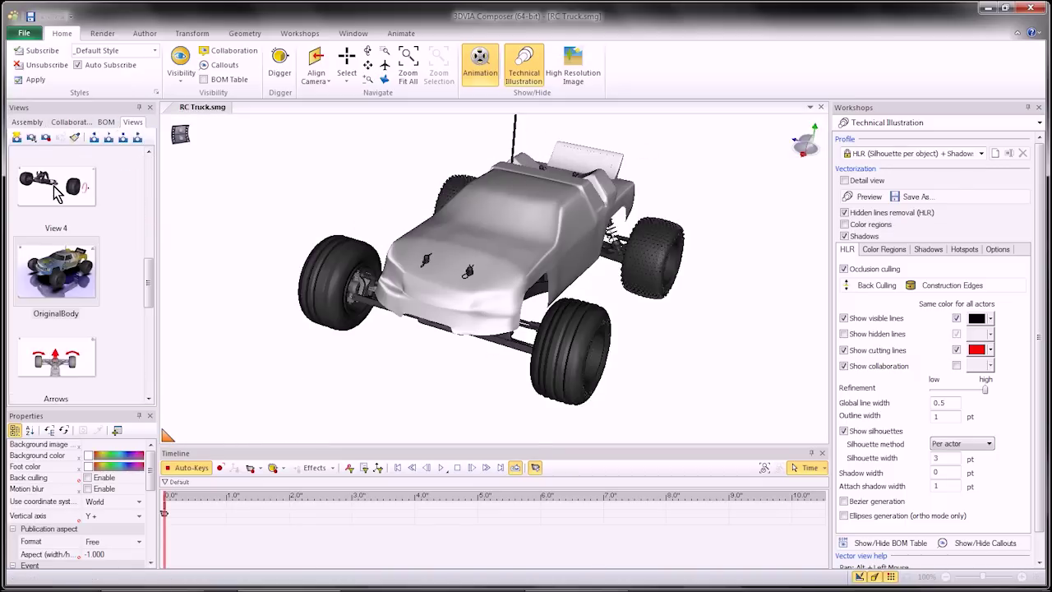
pyautogui.moveTo(151, 308); pyautogui.dragTo(153, 197)
pyautogui.moveTo(49, 193); pyautogui.dragTo(290, 530)
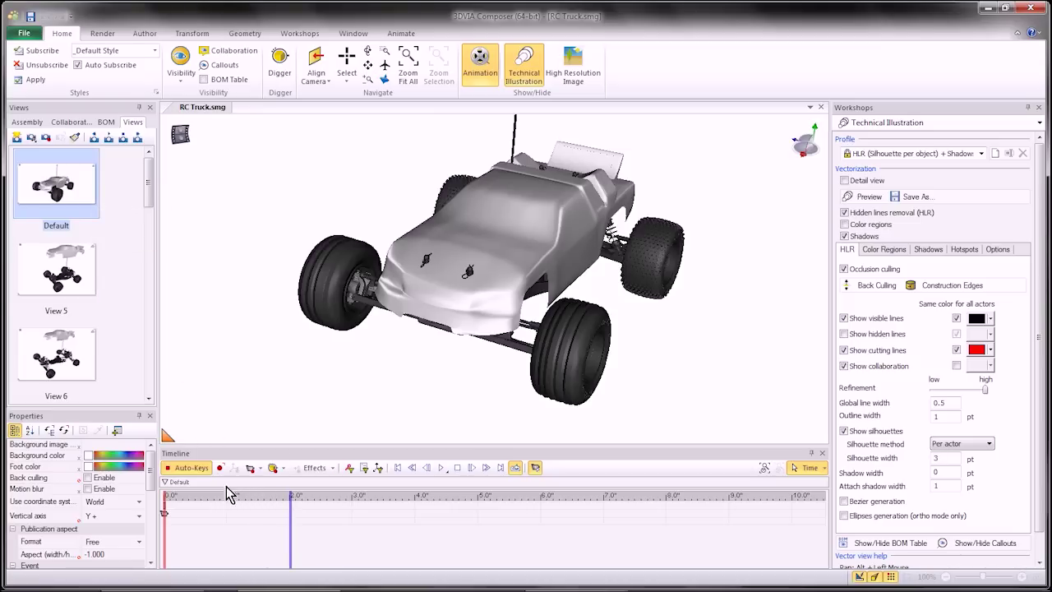
pyautogui.moveTo(47, 288); pyautogui.dragTo(415, 538)
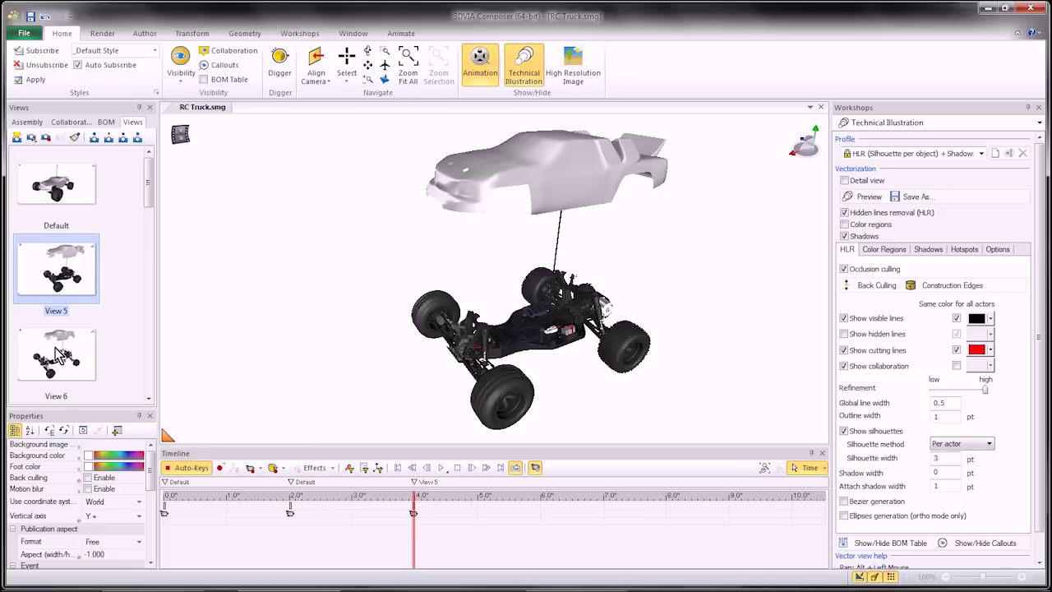
pyautogui.moveTo(57, 355)
pyautogui.mouseDown()
pyautogui.moveTo(82, 354)
pyautogui.moveTo(510, 494)
pyautogui.moveTo(545, 526)
pyautogui.mouseUp()
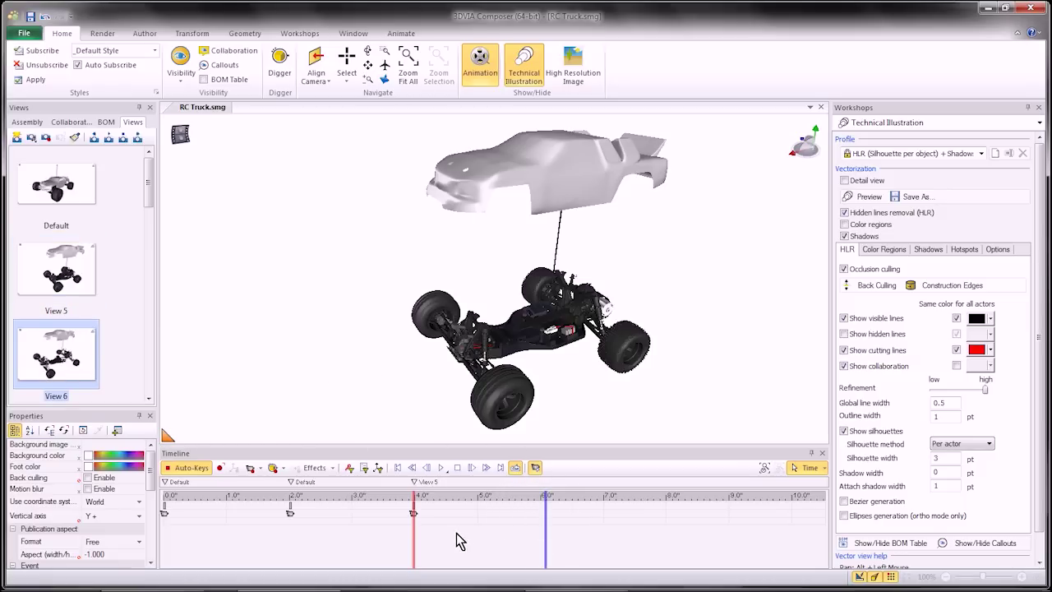
# Add View 5 again at about 7.6 s and the Default view at about 9 s on the timeline
pyautogui.click(57, 275)
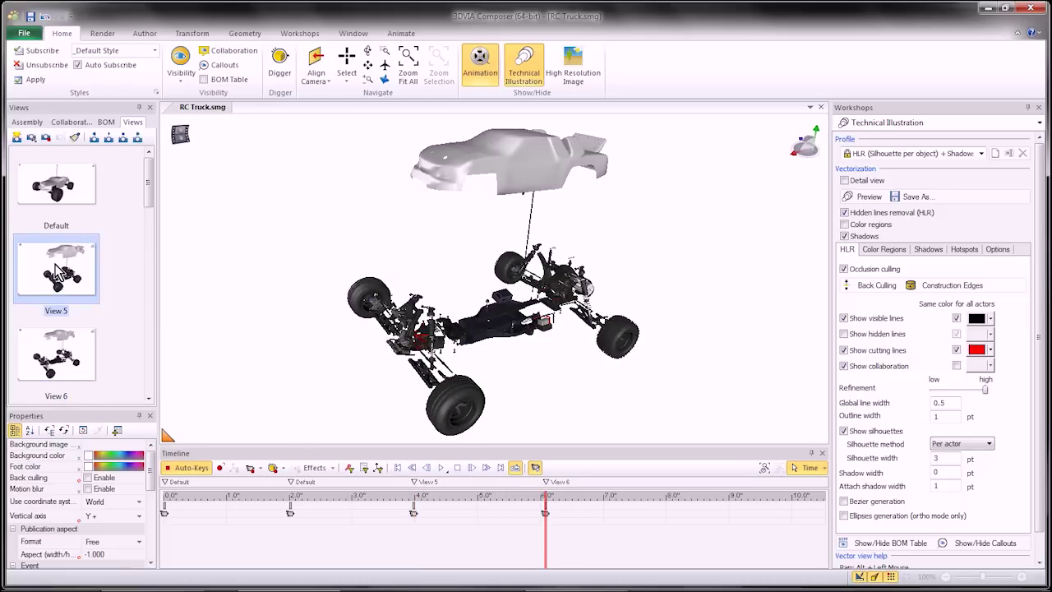
pyautogui.moveTo(57, 275)
pyautogui.mouseDown()
pyautogui.moveTo(181, 308)
pyautogui.moveTo(608, 502)
pyautogui.moveTo(567, 491)
pyautogui.mouseUp()
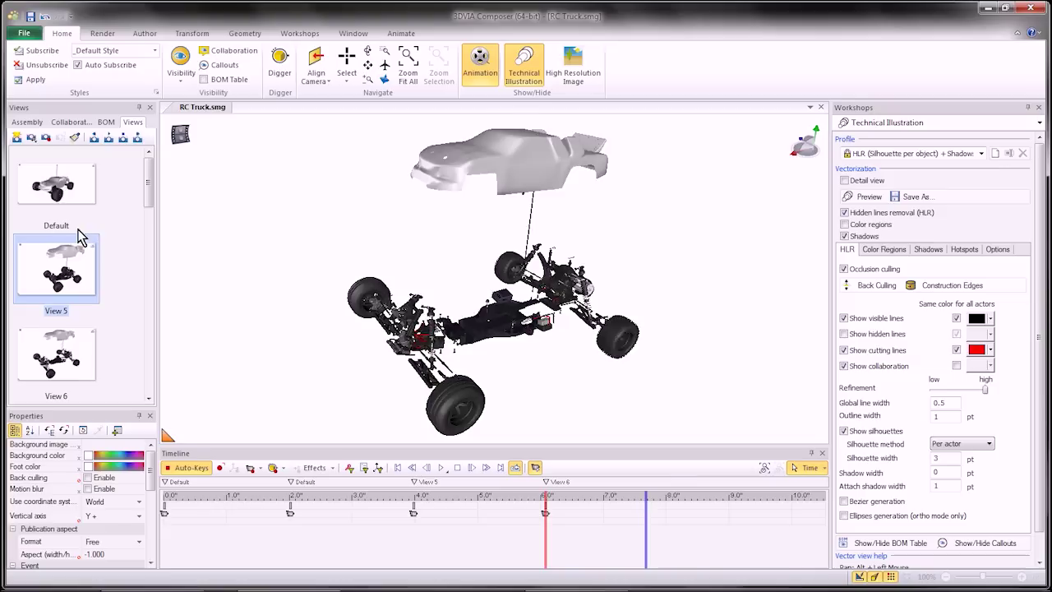
pyautogui.moveTo(56, 185); pyautogui.dragTo(707, 516)
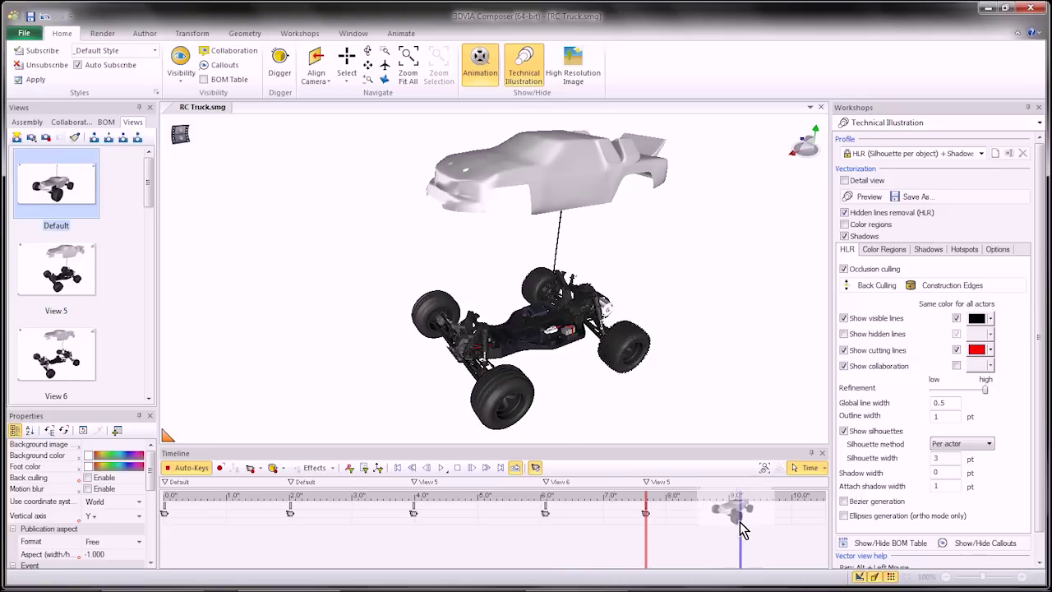
# Add View 1 and View 3 to the end of the timeline, after the last Default view
pyautogui.scroll(-5, 150, 219)
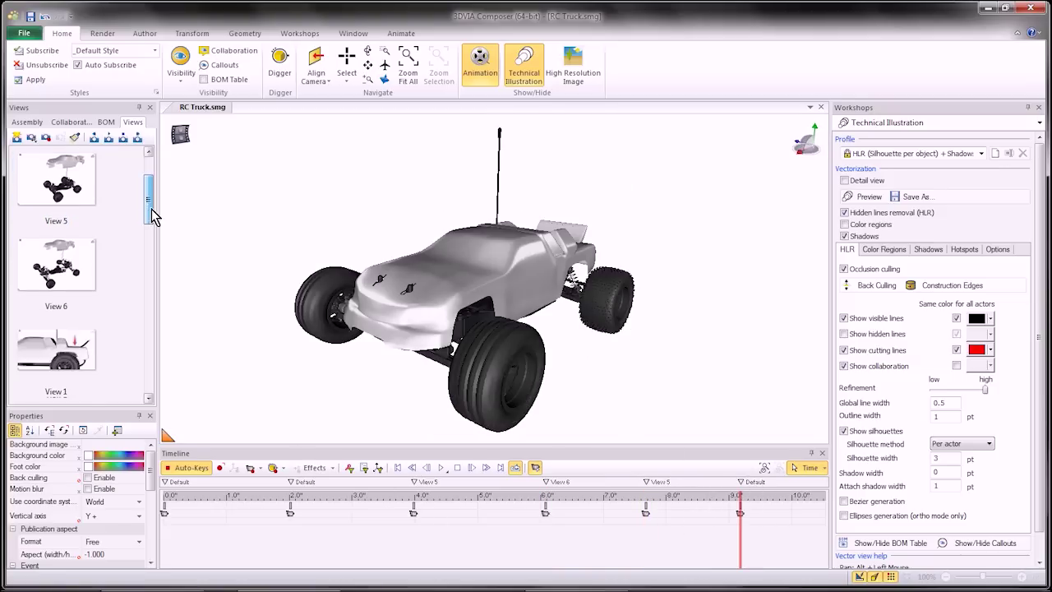
pyautogui.scroll(2, 148, 238)
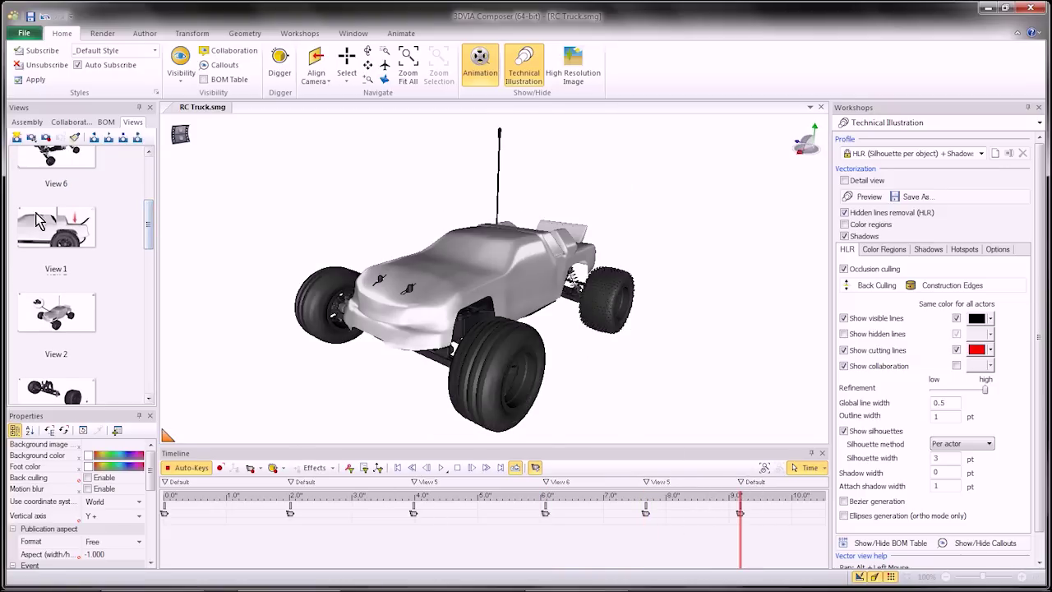
pyautogui.moveTo(37, 221)
pyautogui.mouseDown()
pyautogui.moveTo(789, 526)
pyautogui.moveTo(802, 508)
pyautogui.moveTo(769, 518)
pyautogui.mouseUp()
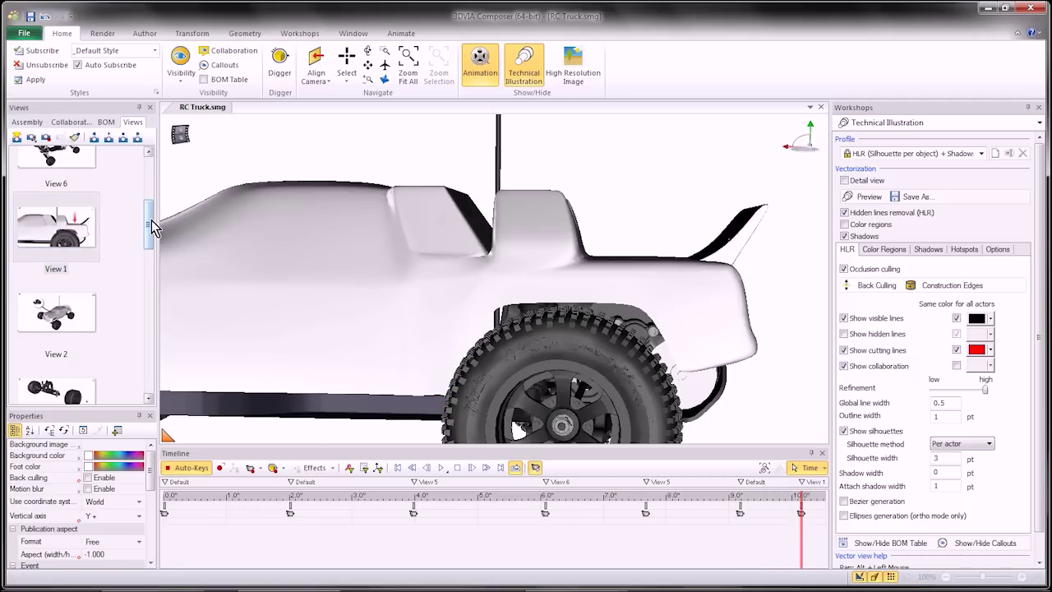
pyautogui.moveTo(151, 221); pyautogui.dragTo(152, 251)
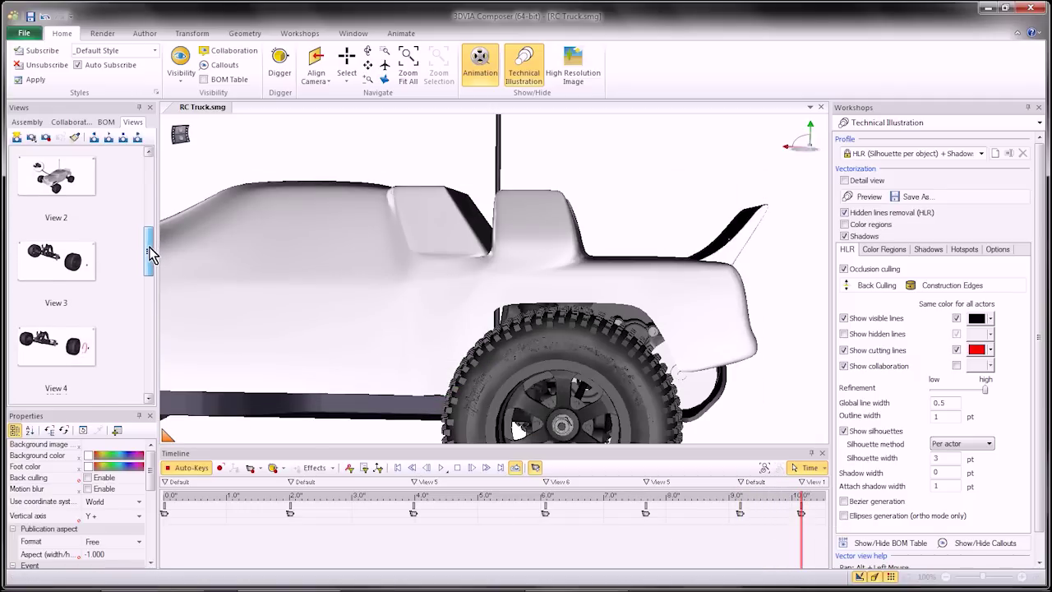
pyautogui.moveTo(56, 261); pyautogui.dragTo(779, 521)
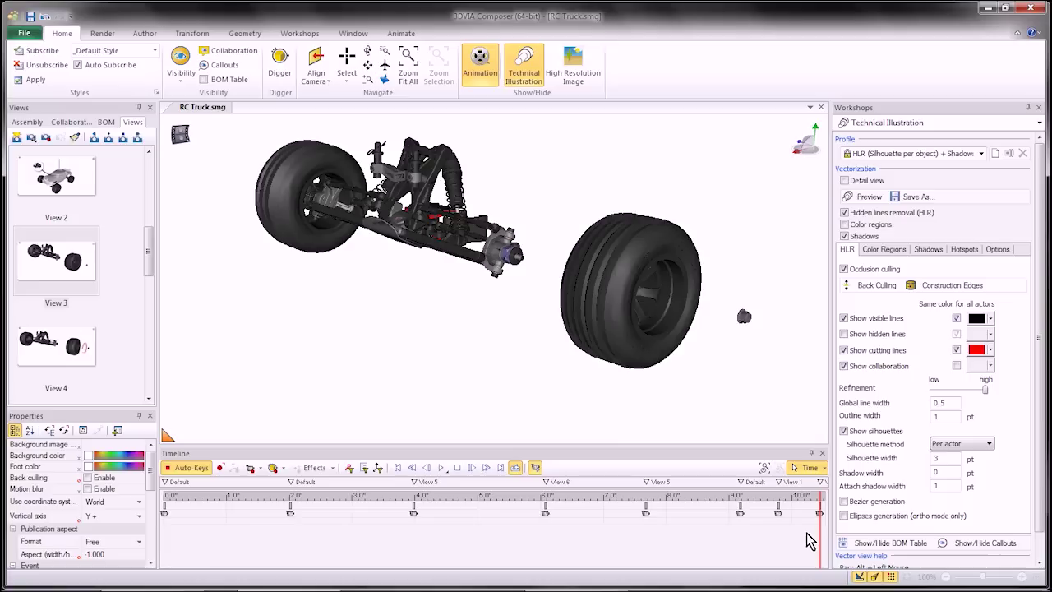
# Rewind the animation, play it from the start and stop the playback
pyautogui.click(399, 468)
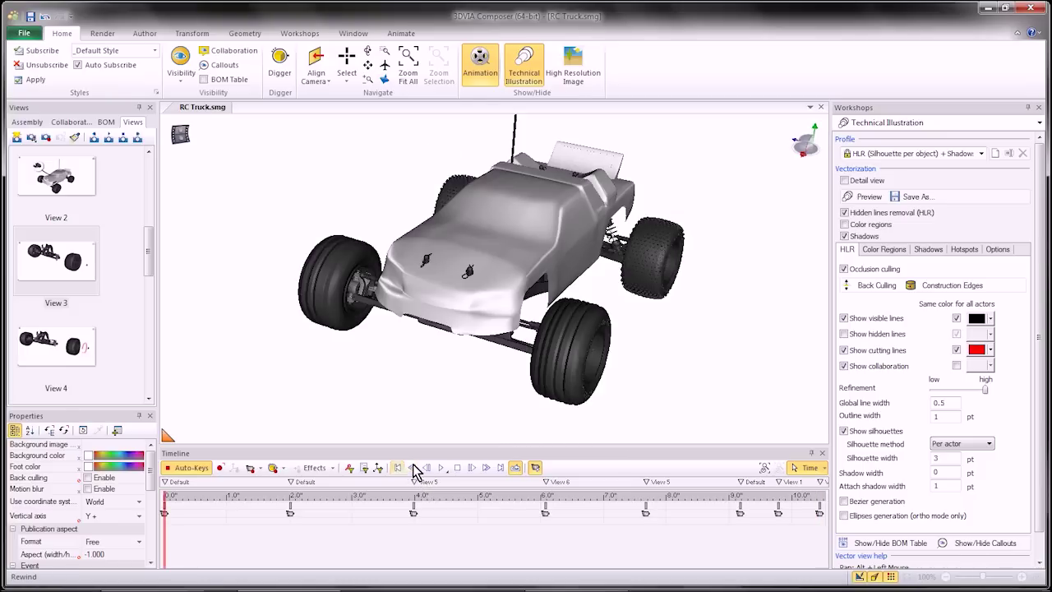
pyautogui.click(442, 467)
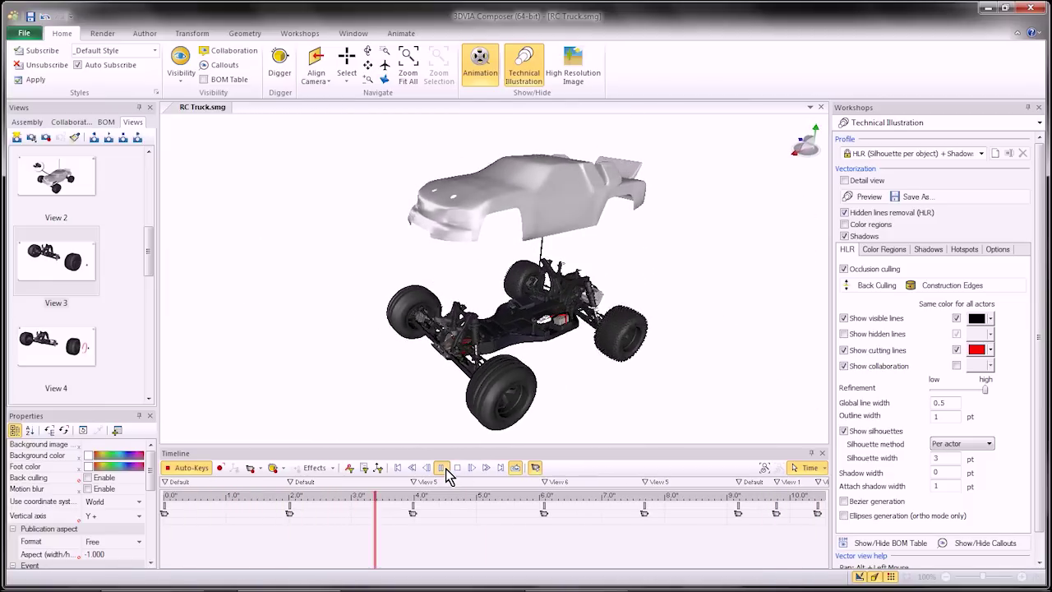
pyautogui.click(401, 35)
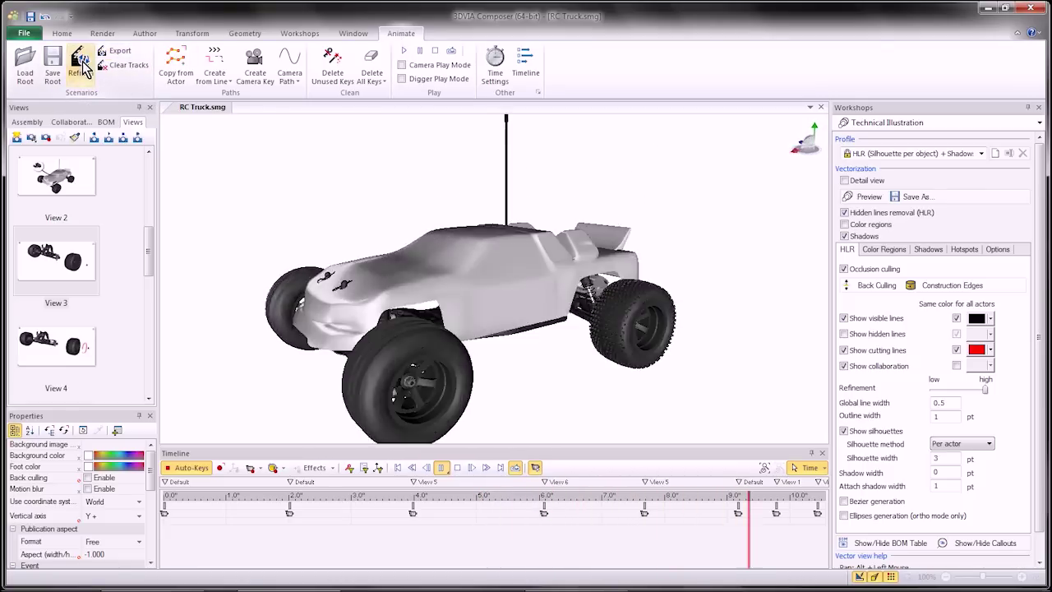
pyautogui.click(458, 468)
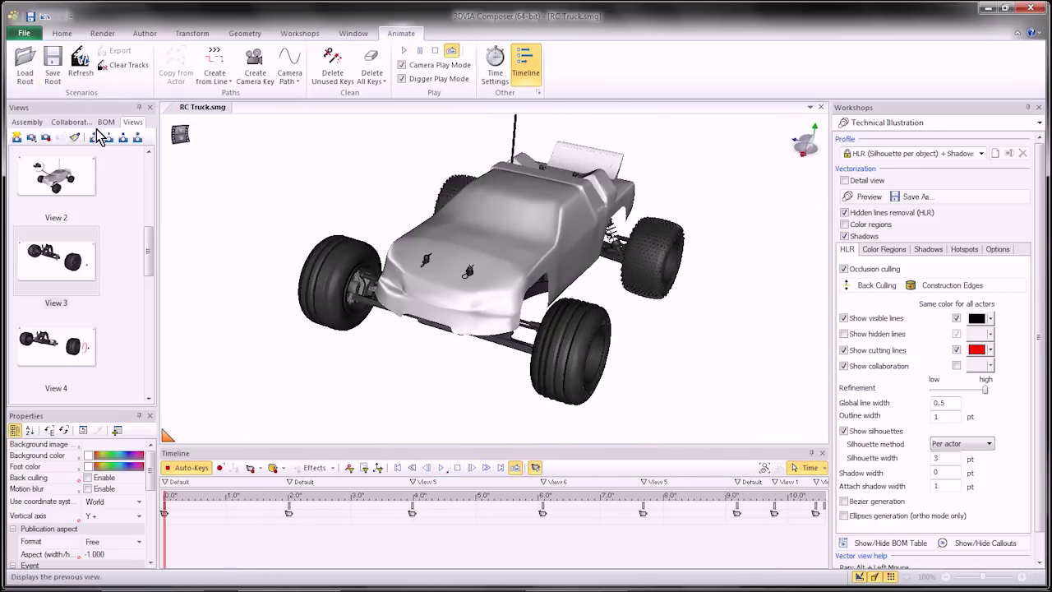
# Load the scenario file E-FirestormProg.smgSce from the Assets folder
pyautogui.click(26, 74)
pyautogui.click(391, 194)
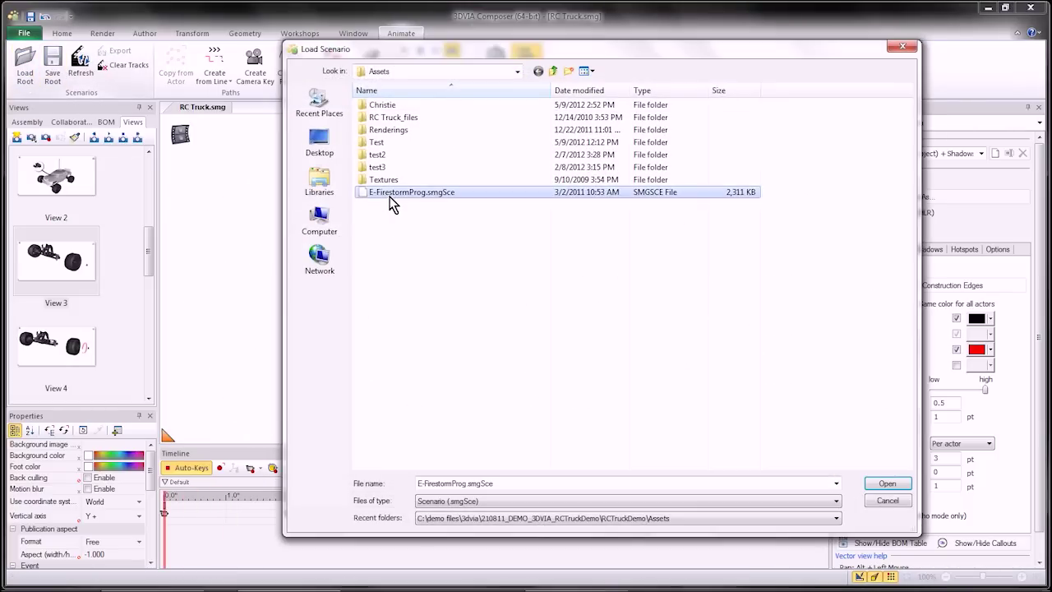
pyautogui.click(886, 483)
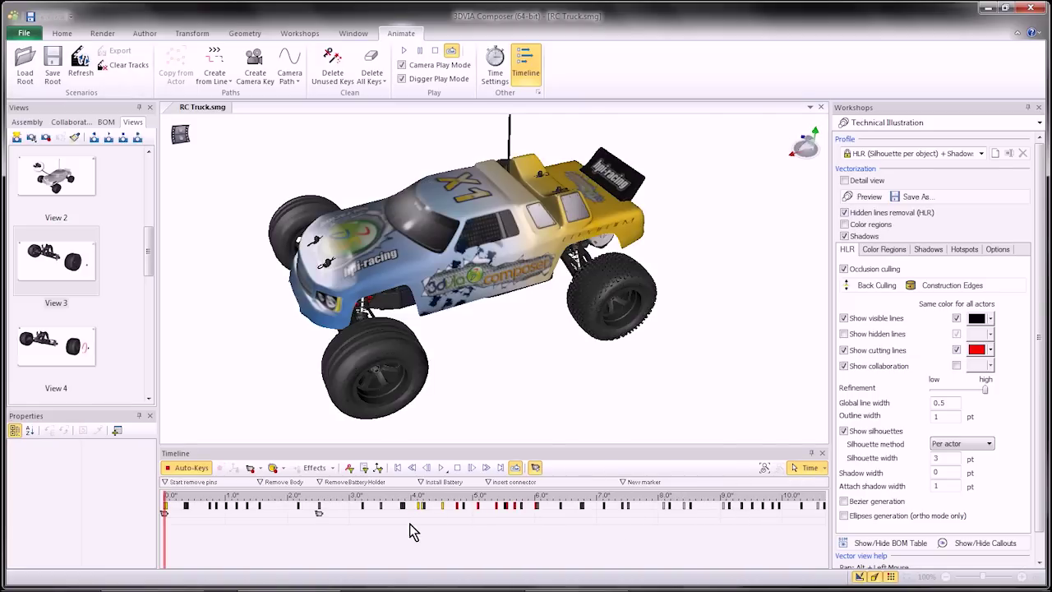
# Play the loaded scenario's animation and save the RC Truck document
pyautogui.click(441, 468)
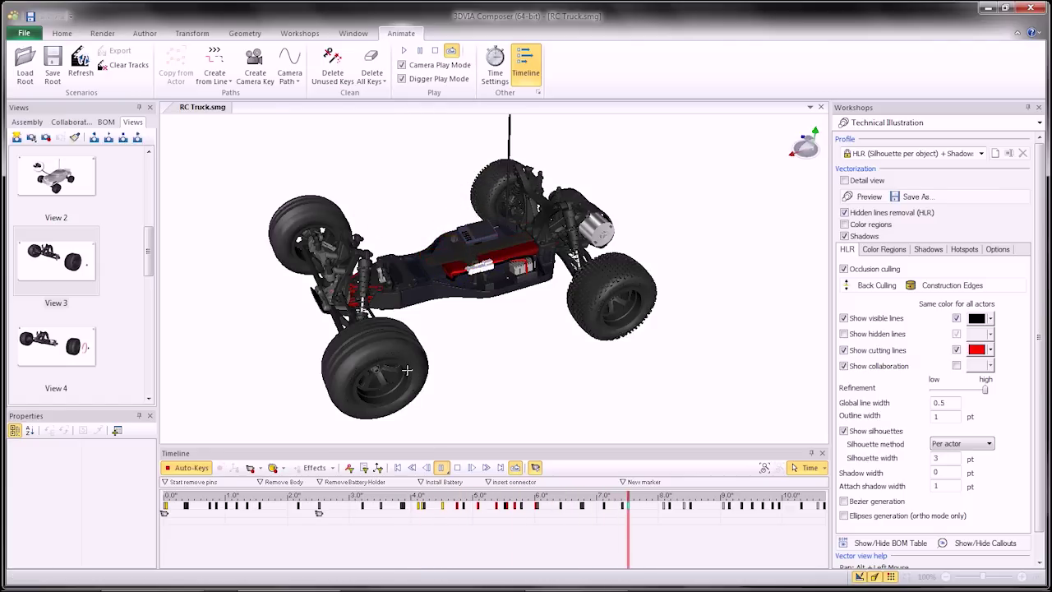
pyautogui.click(272, 359)
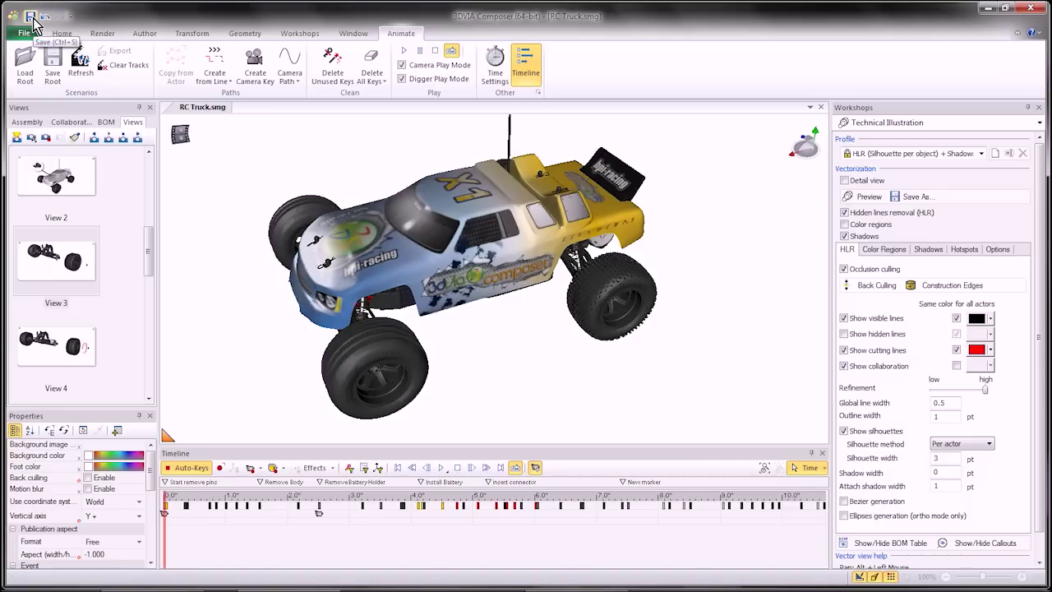
pyautogui.click(32, 17)
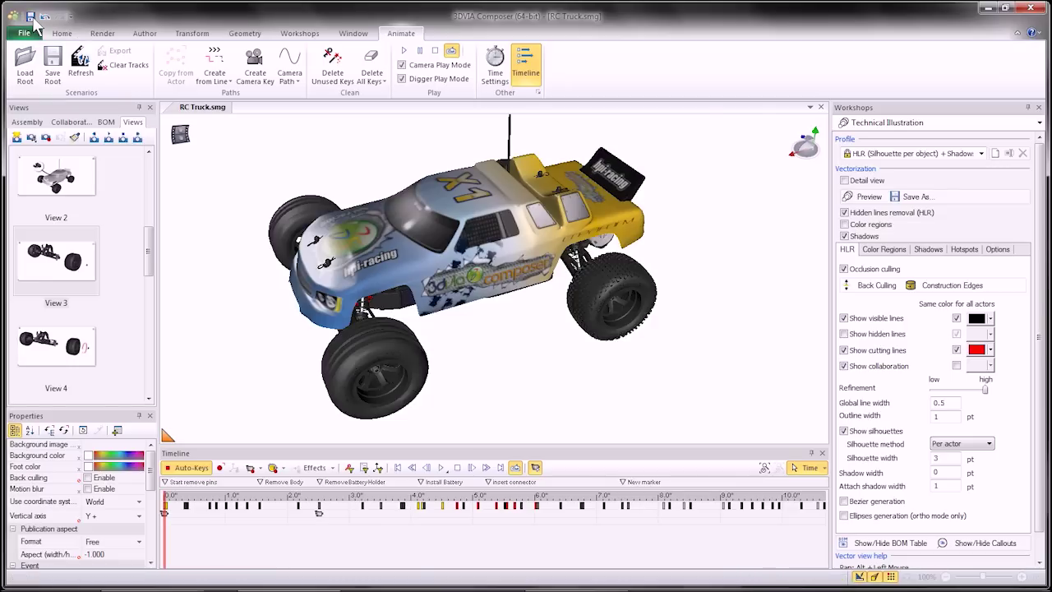
# Open the High Resolution Image workshop and enable multiple image output for Views
pyautogui.click(289, 36)
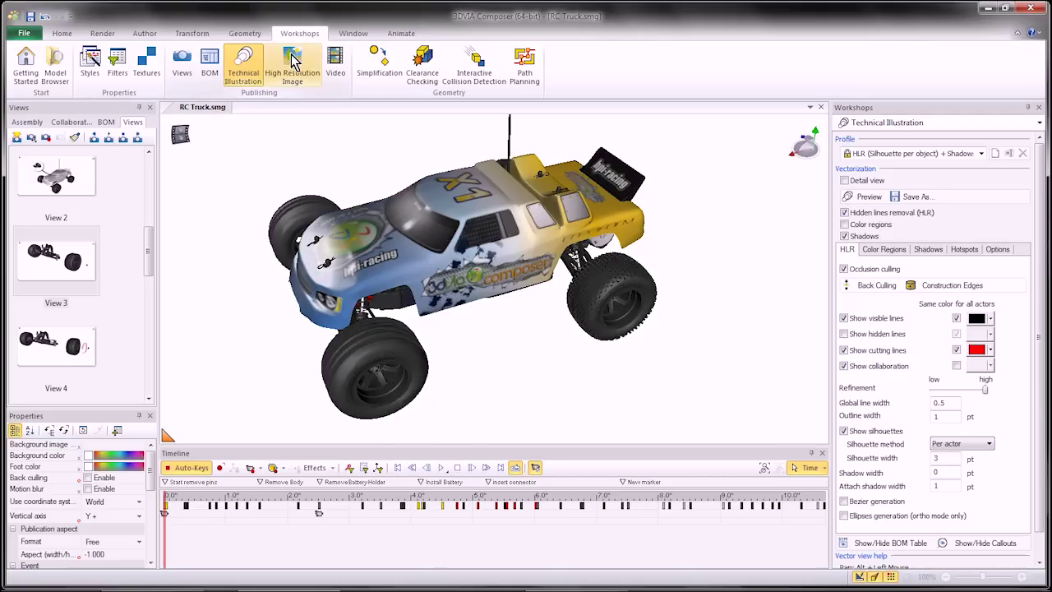
pyautogui.click(295, 64)
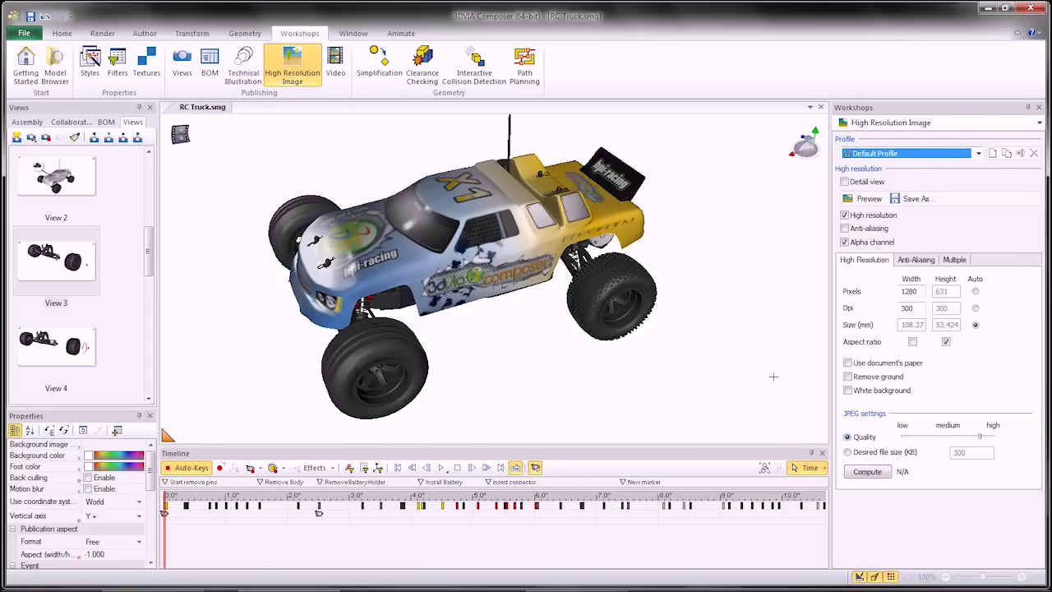
pyautogui.click(955, 258)
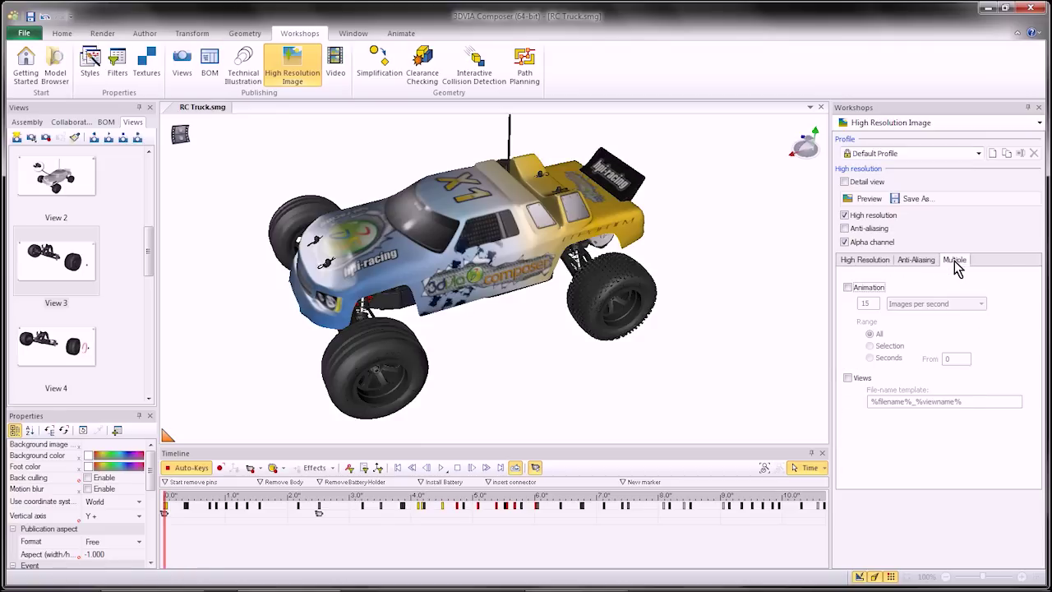
pyautogui.click(848, 378)
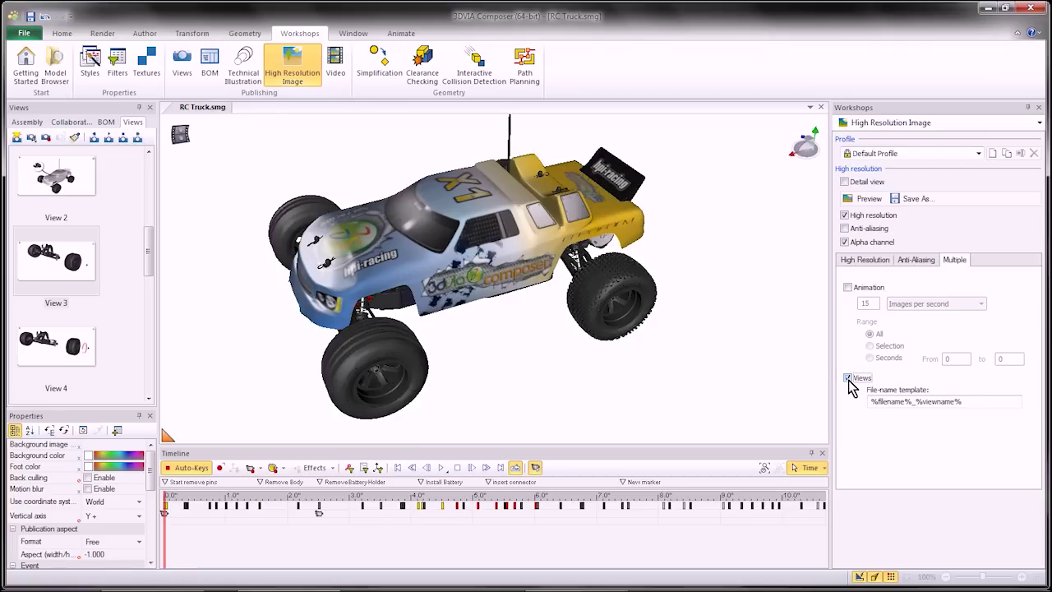
# Save the images of all views as RC Truck.jpg in a new folder named Virtual inside the Assets folder
pyautogui.click(910, 198)
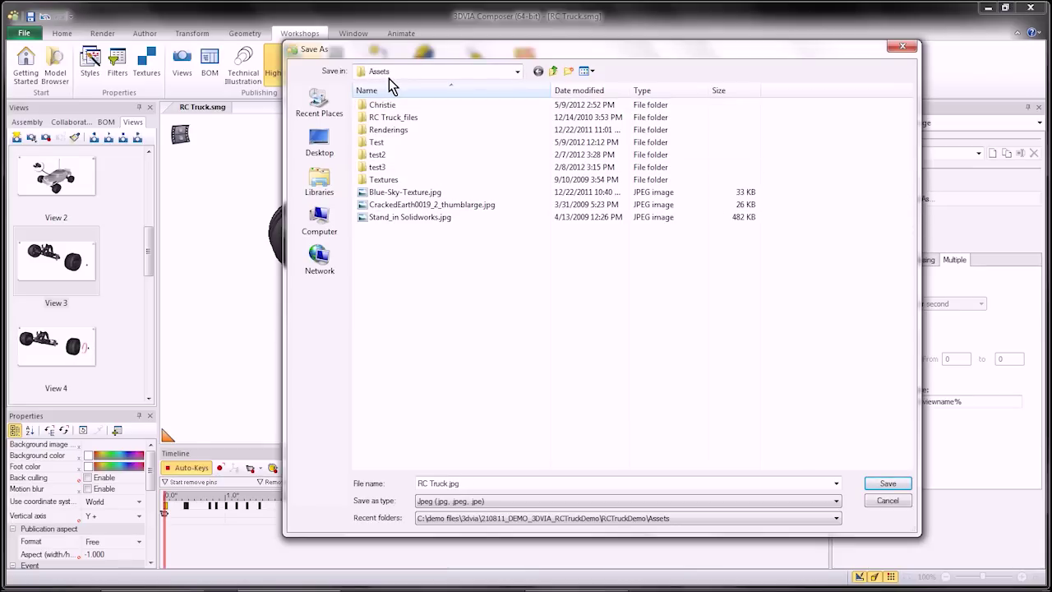
pyautogui.rightClick(389, 286)
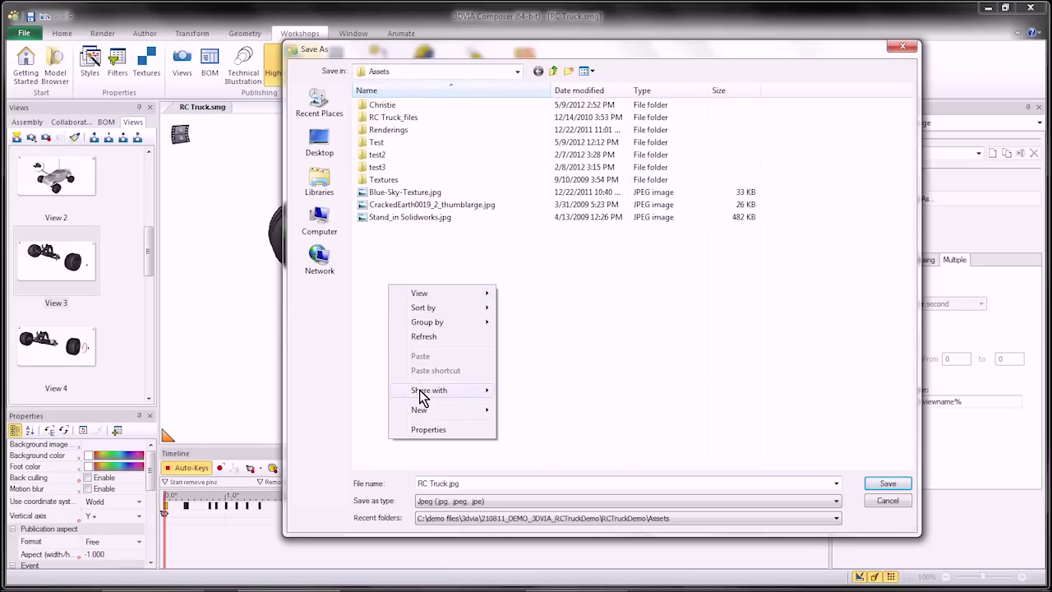
pyautogui.moveTo(421, 410)
pyautogui.click(534, 189)
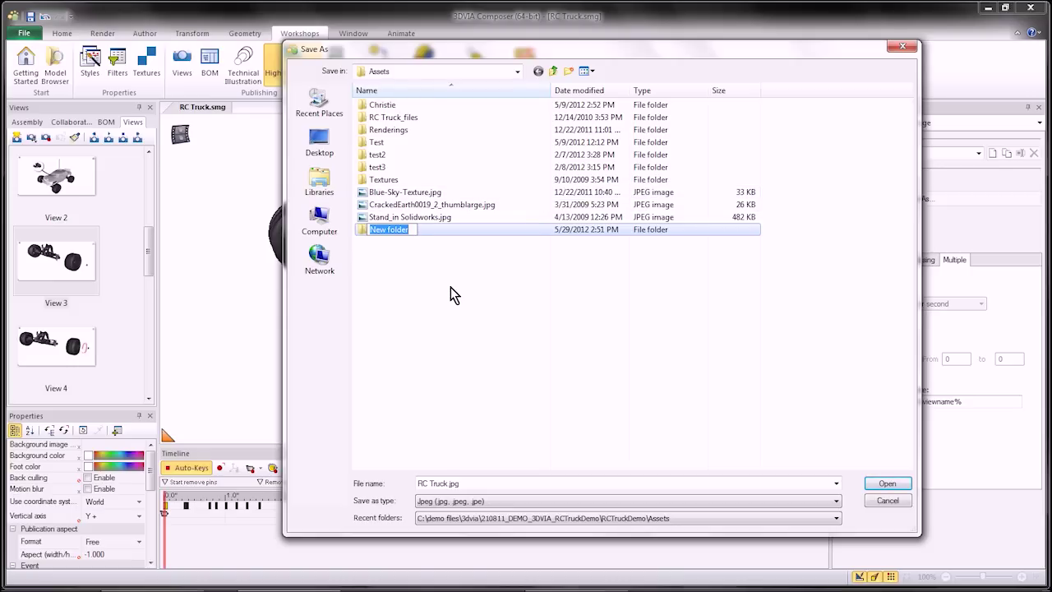
pyautogui.write('Virtual')
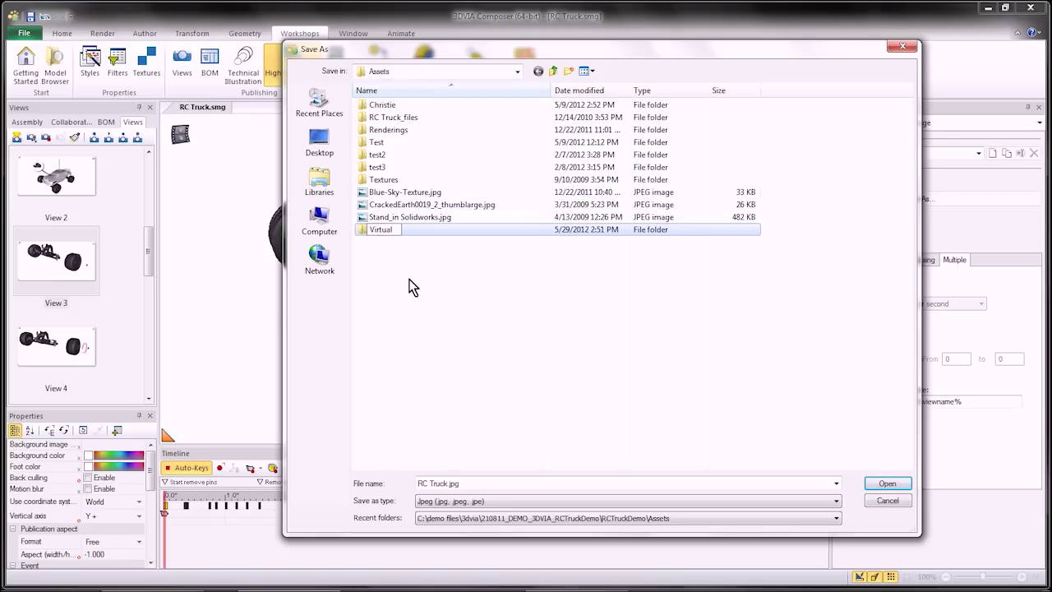
pyautogui.click(380, 231)
pyautogui.doubleClick(381, 230)
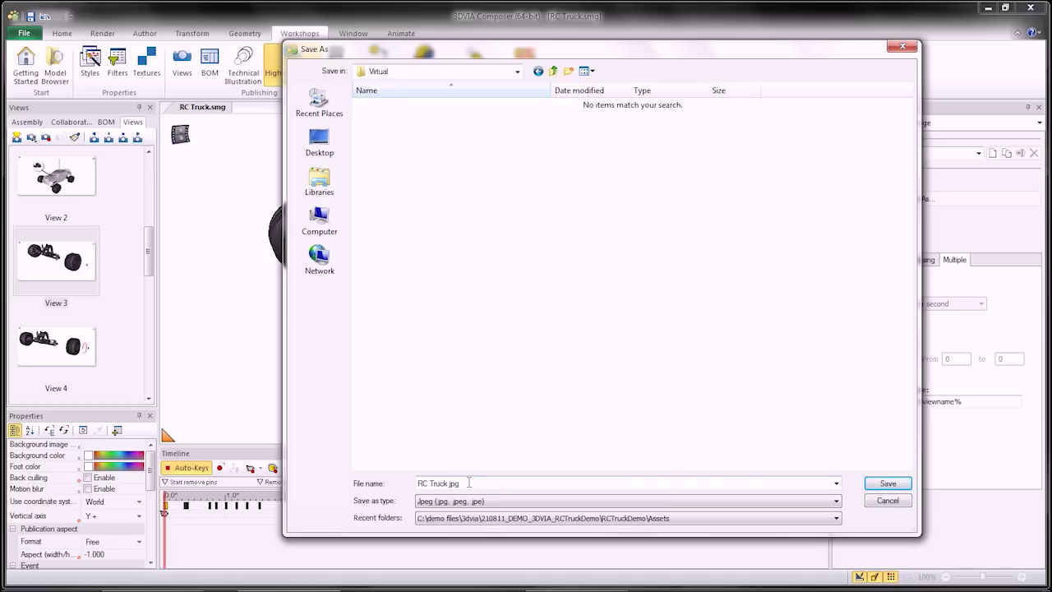
pyautogui.click(885, 483)
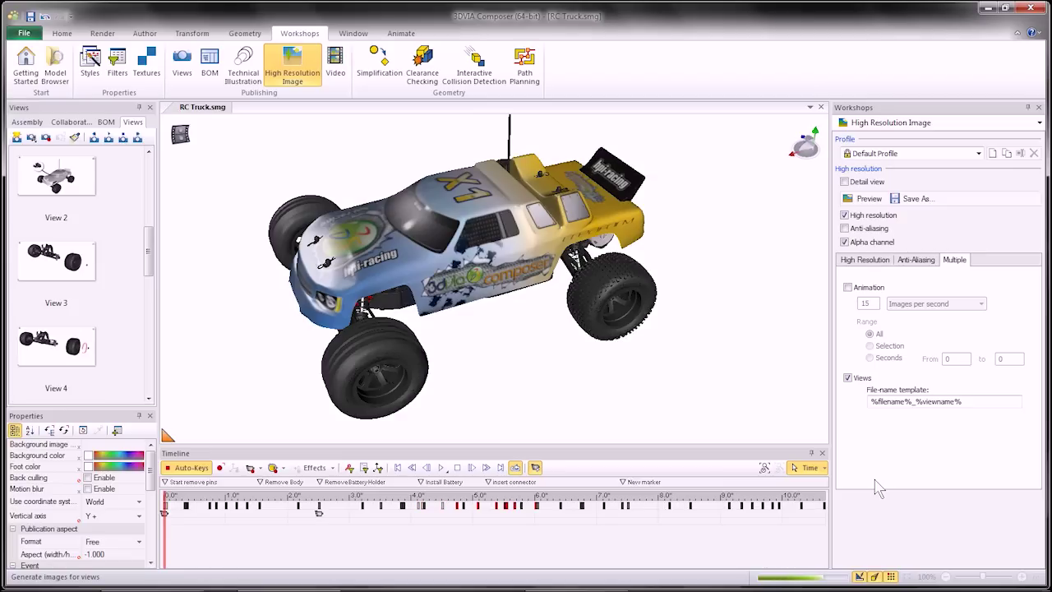
# Examine the exported view images in the Virtual folder with the photo viewer, starting from RC Truck_Arrows.jpg
pyautogui.click(912, 199)
pyautogui.click(389, 143)
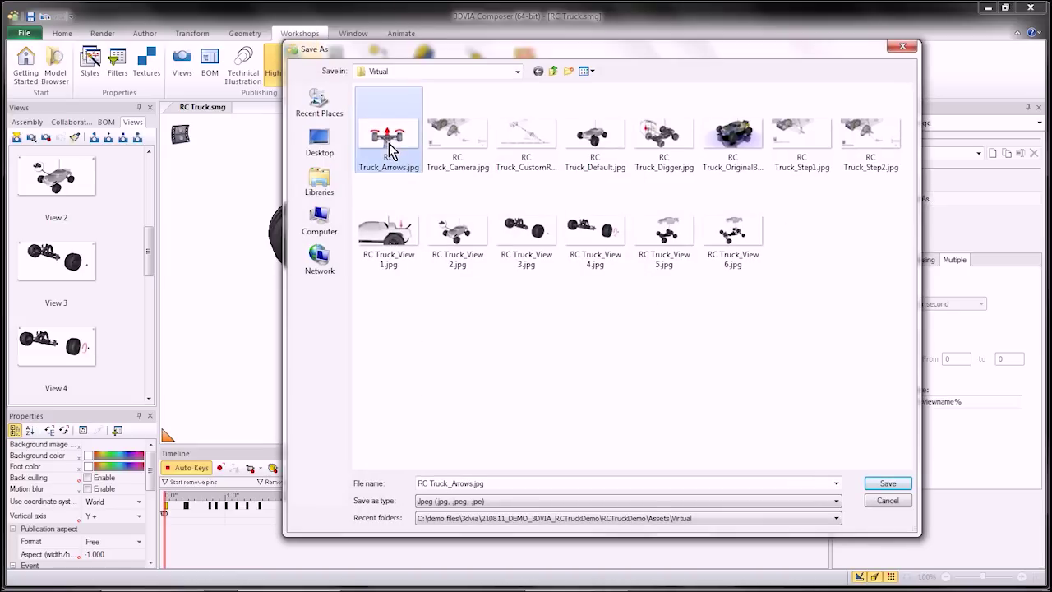
pyautogui.rightClick(389, 143)
pyautogui.click(420, 173)
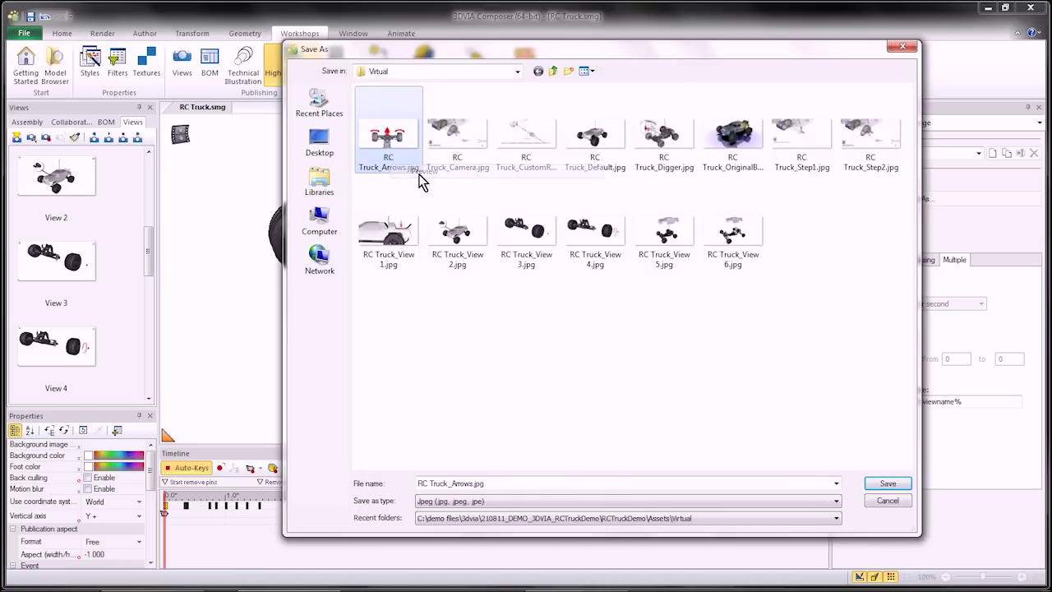
pyautogui.press('Right')
pyautogui.press('Right')
pyautogui.press('Right')
pyautogui.press('Right')
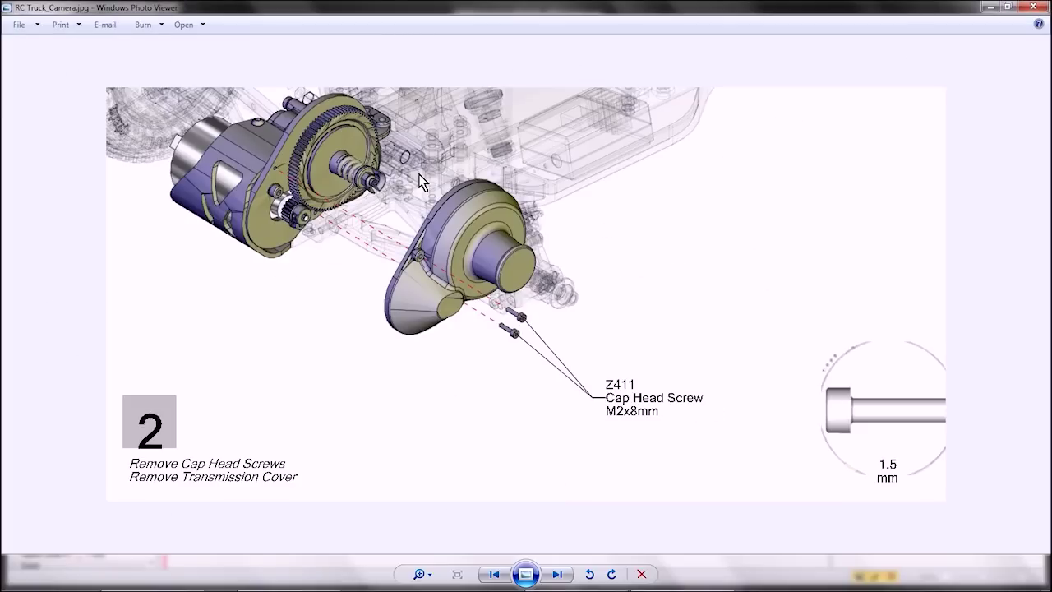
pyautogui.press('Right')
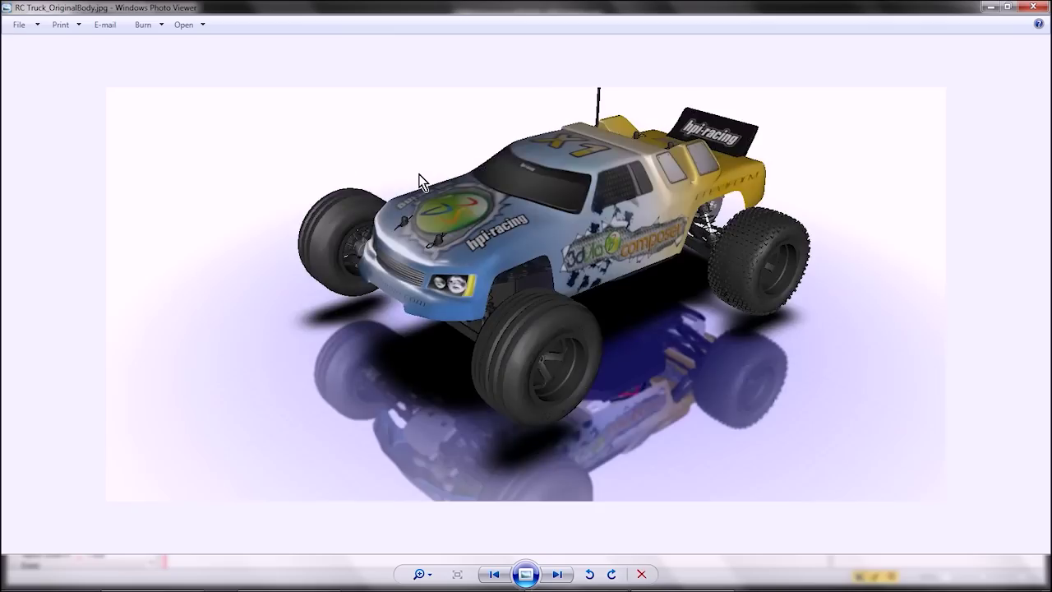
pyautogui.press('Right')
pyautogui.press('Right')
pyautogui.press('Right')
pyautogui.press('Right')
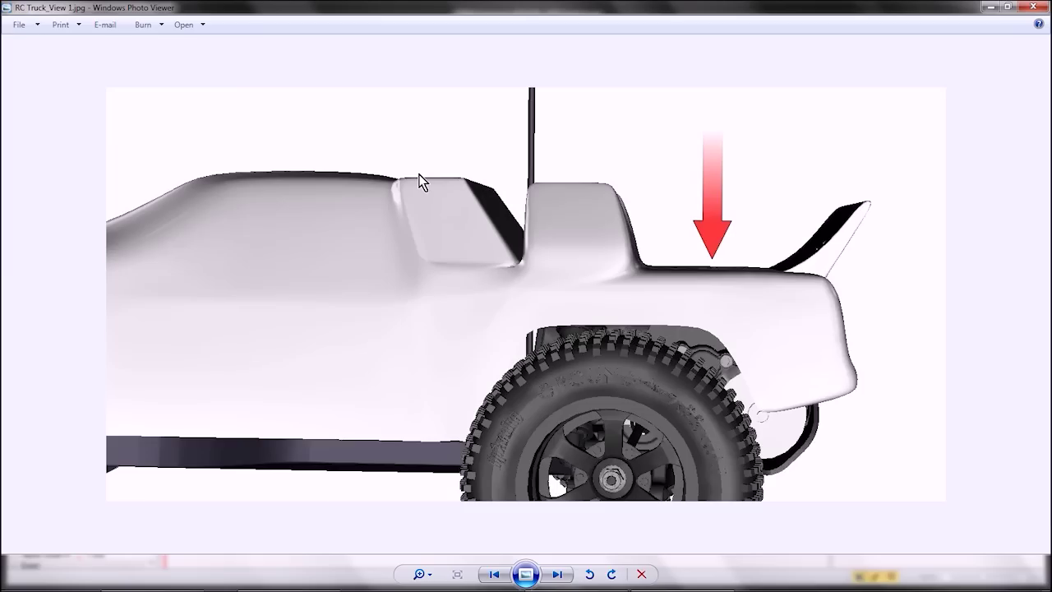
pyautogui.press('Right')
pyautogui.press('Right')
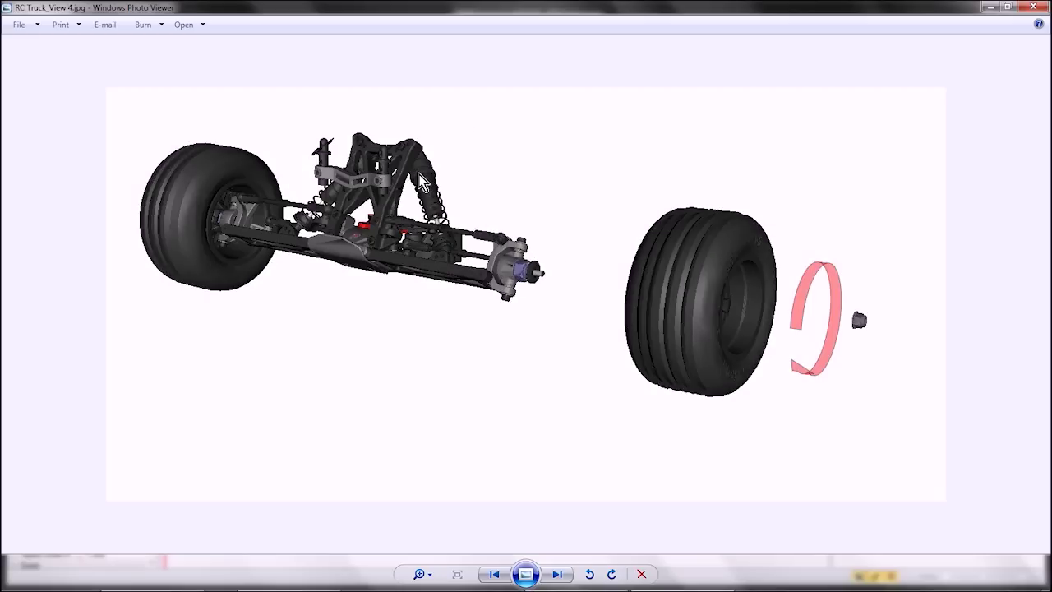
pyautogui.click(1025, 8)
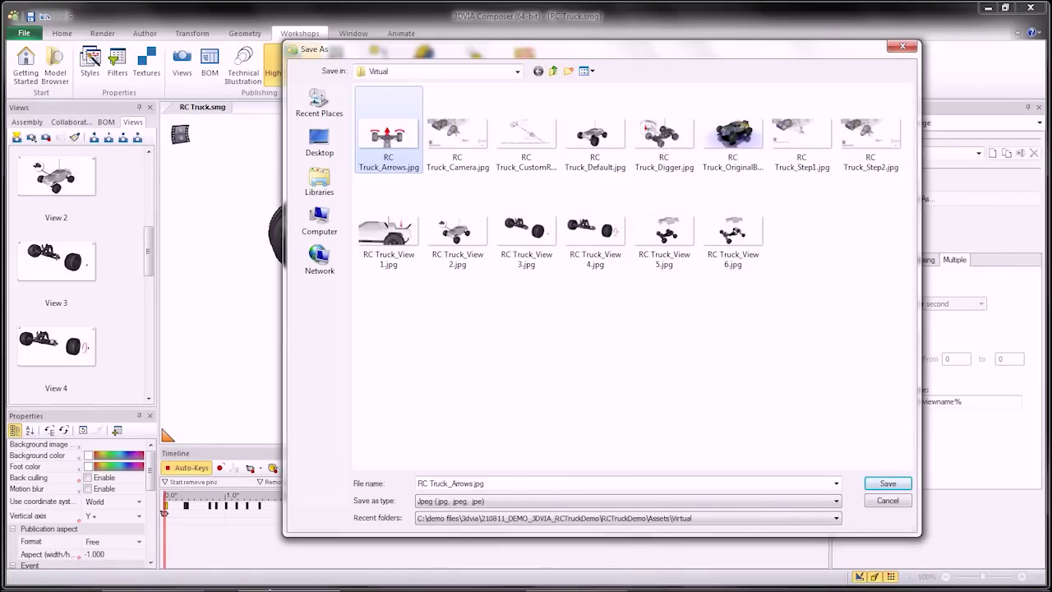
# Switch to the Parts Lookup.html page in the browser, reload it, and play and stop the RC car's animation
pyautogui.click(155, 582)
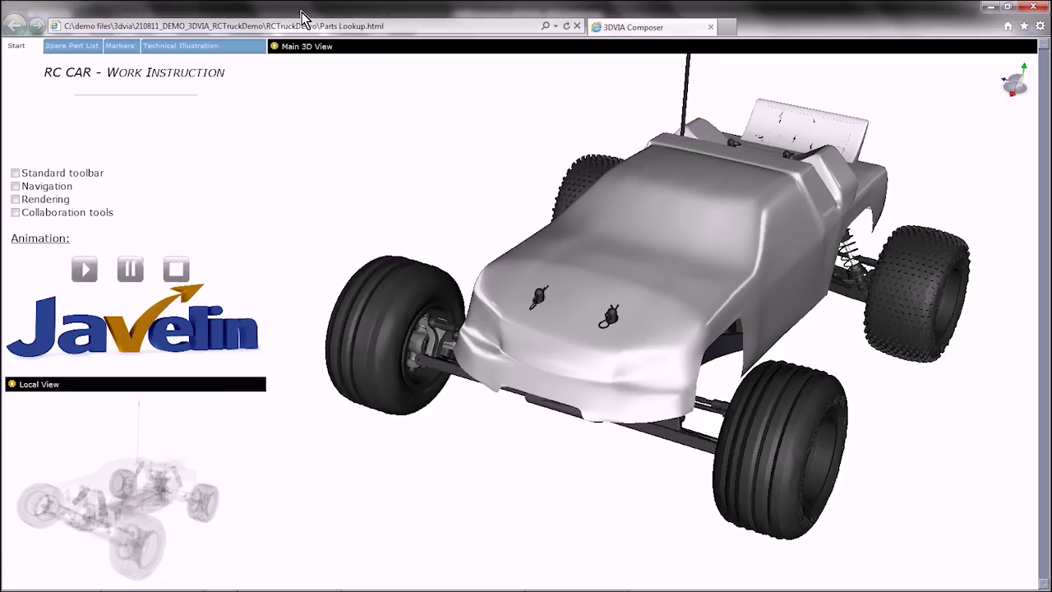
pyautogui.press('F5')
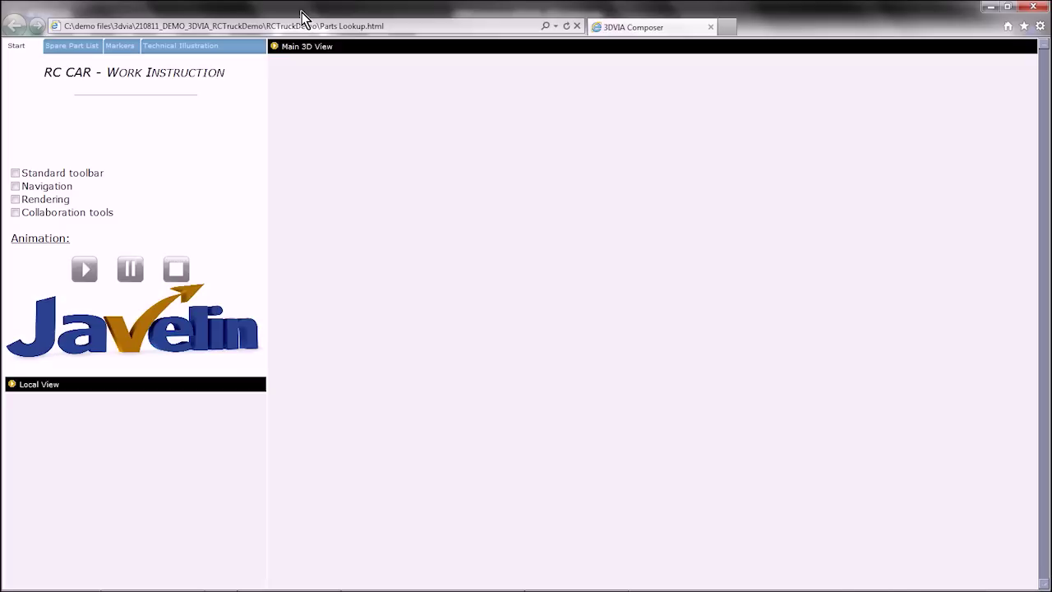
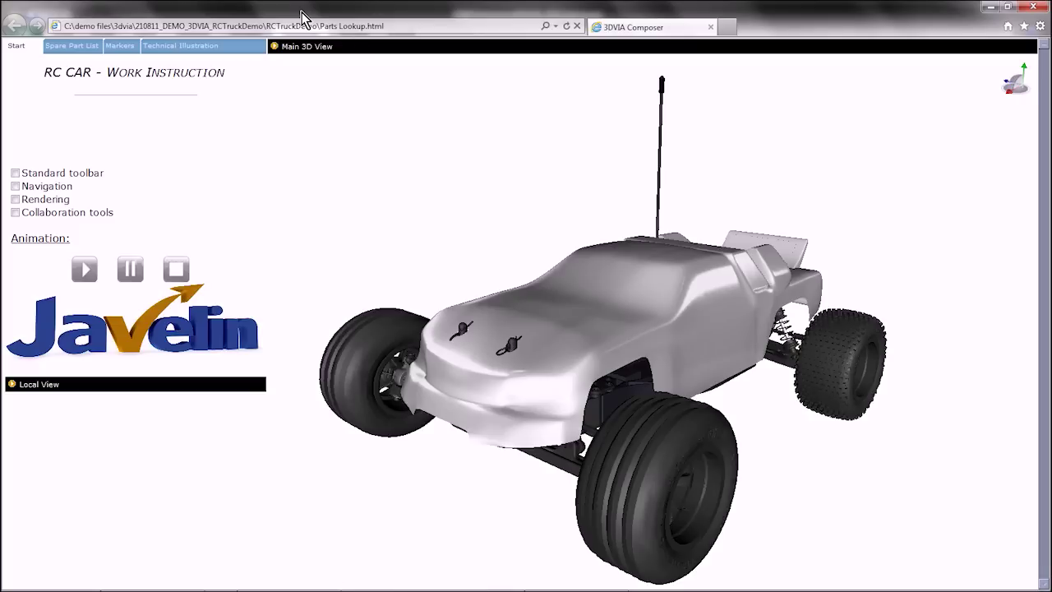
pyautogui.click(83, 273)
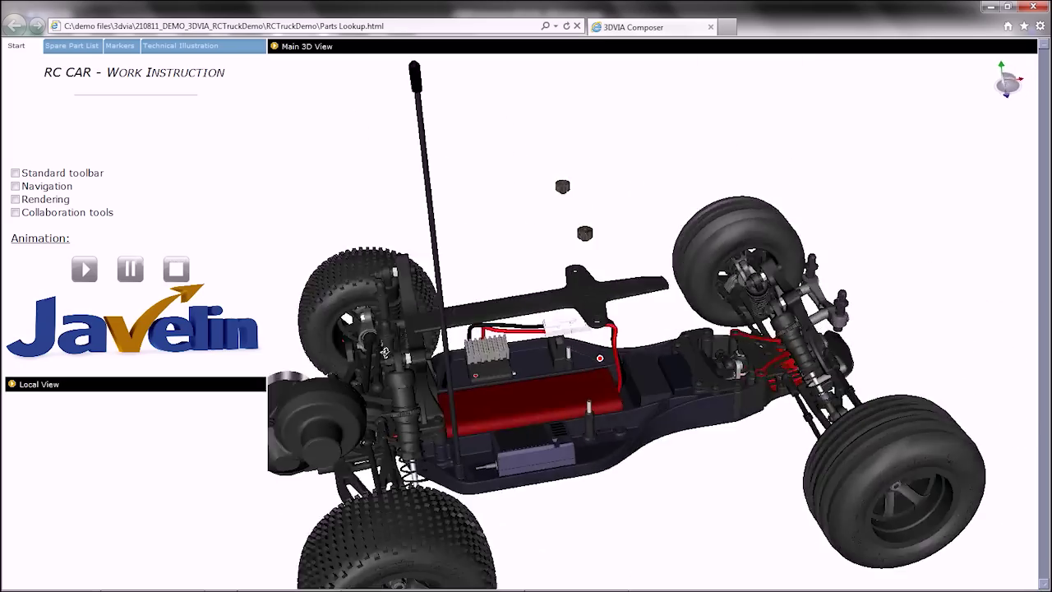
pyautogui.rightClick(203, 368)
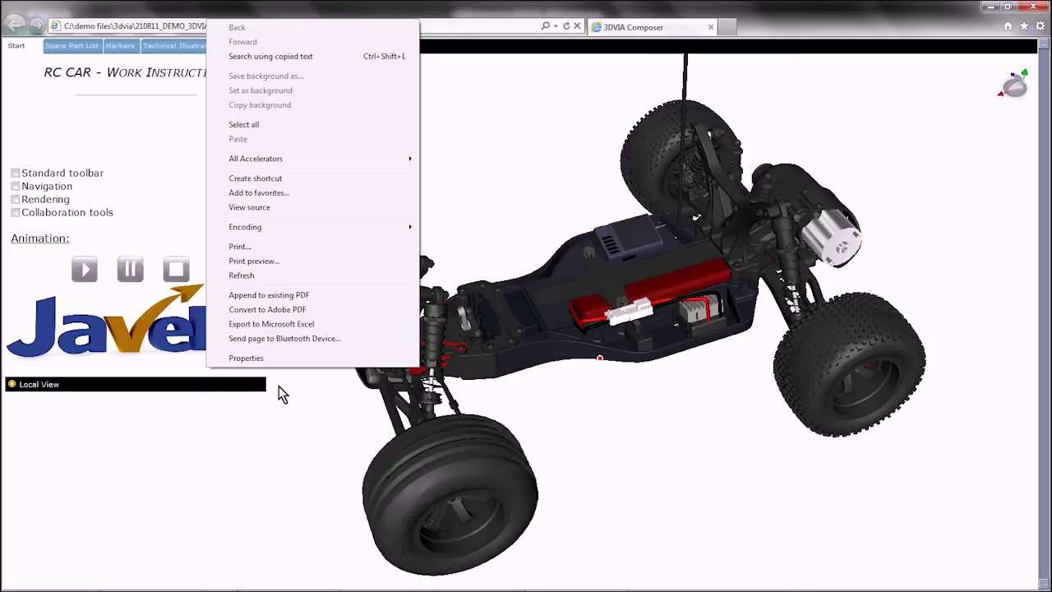
pyautogui.click(550, 400)
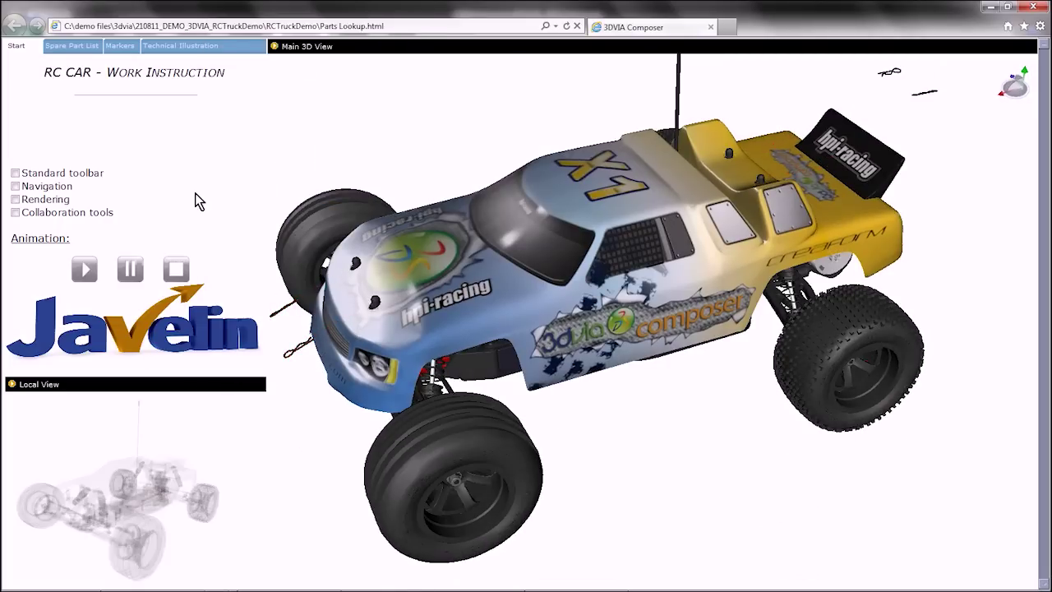
pyautogui.click(176, 270)
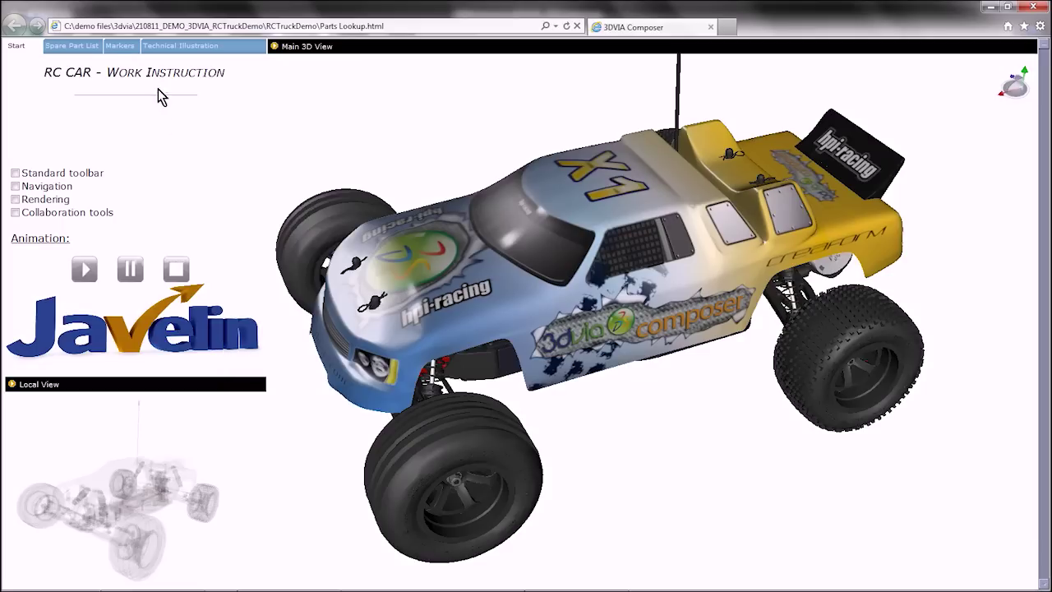
# Look up part 100255-1 in the Spare Part List and select the near front tire in the main 3D view
pyautogui.click(80, 49)
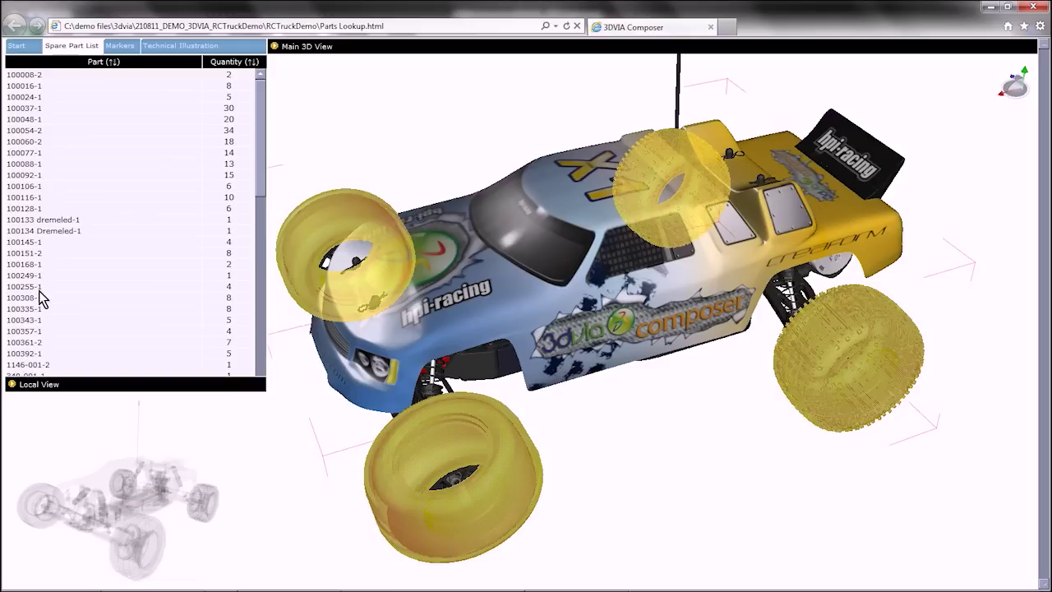
pyautogui.click(37, 292)
pyautogui.click(456, 434)
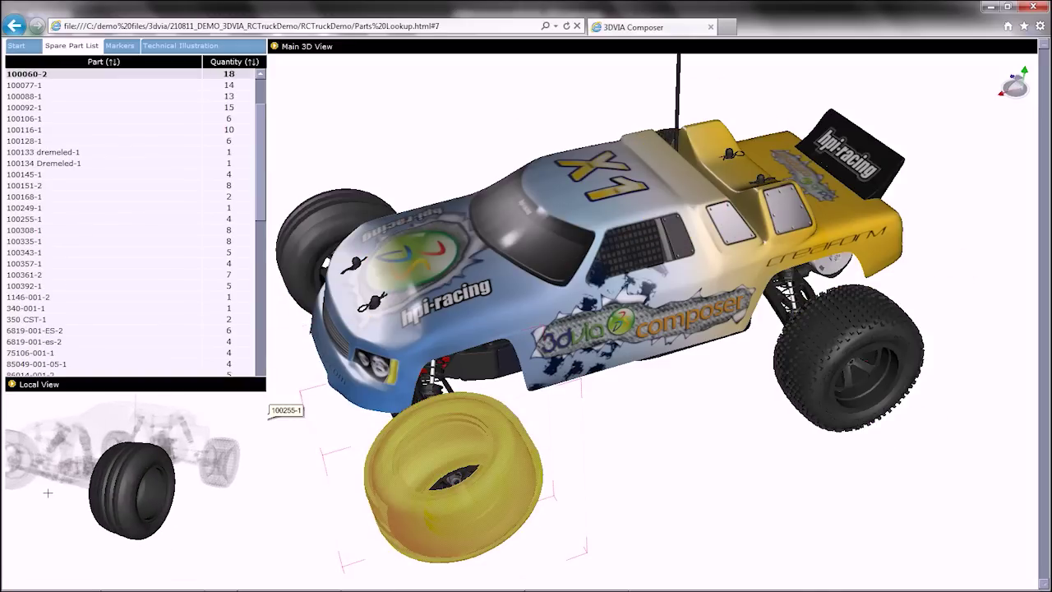
# Play the Remove Body, Start remove pins, RemoveBatteryHolder and Install Battery marker animations, clearing the tire selection
pyautogui.click(121, 47)
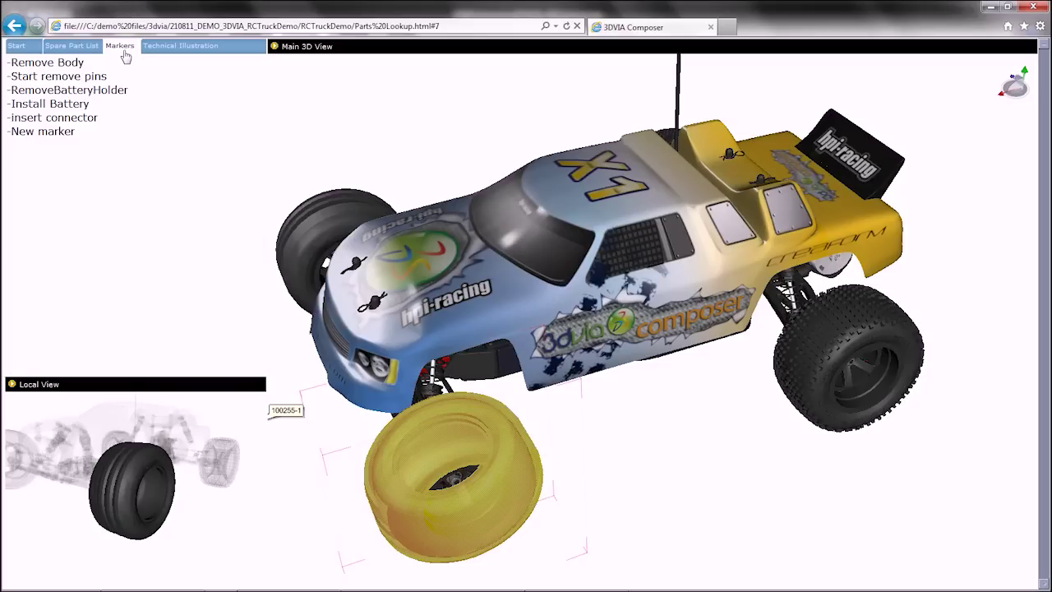
pyautogui.click(41, 65)
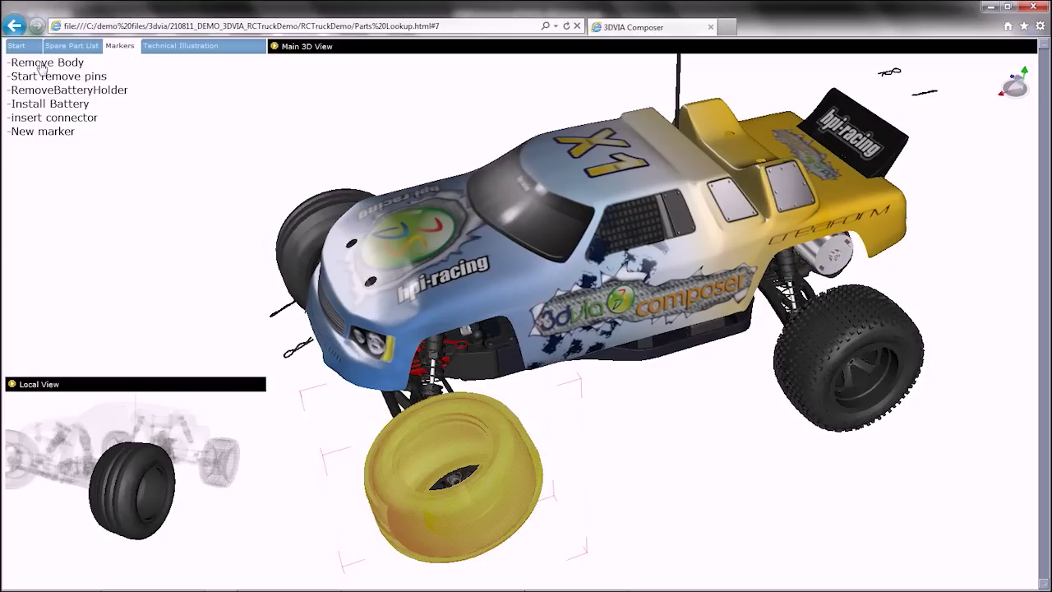
pyautogui.doubleClick(47, 77)
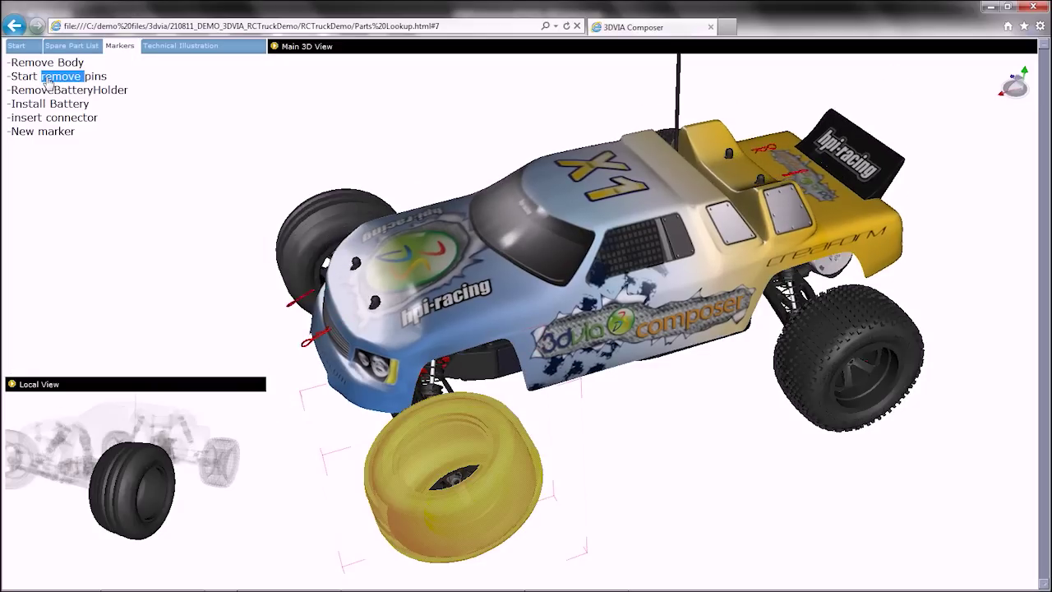
pyautogui.moveTo(47, 80); pyautogui.dragTo(47, 99)
pyautogui.doubleClick(47, 92)
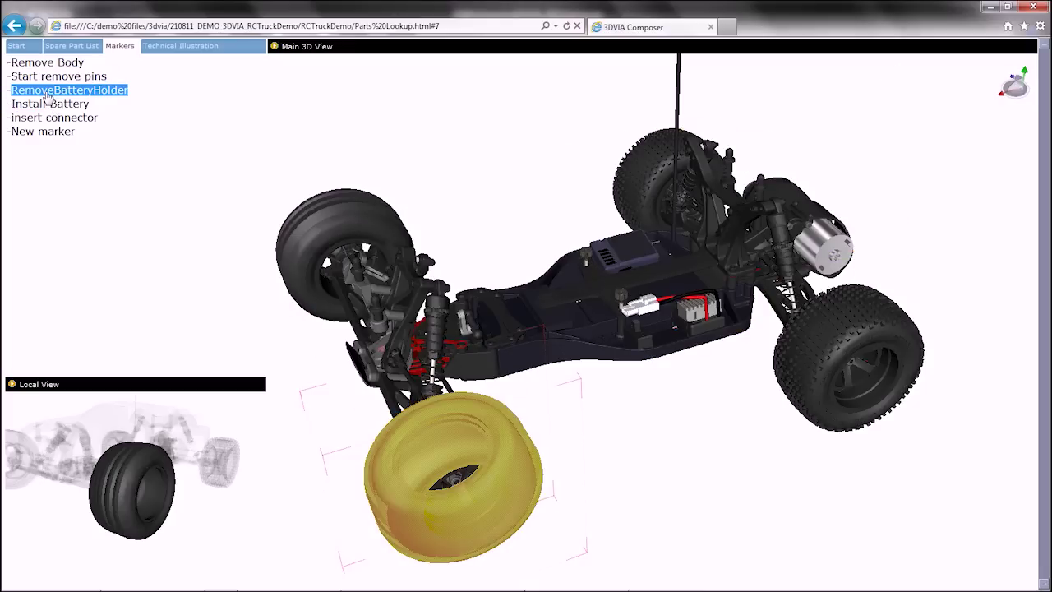
pyautogui.click(411, 158)
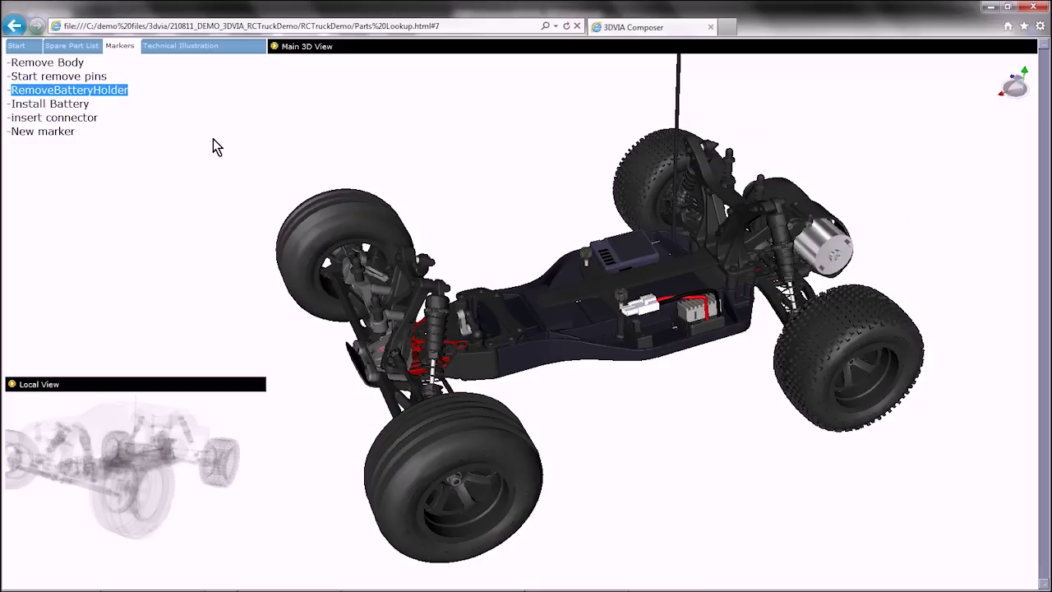
pyautogui.click(70, 105)
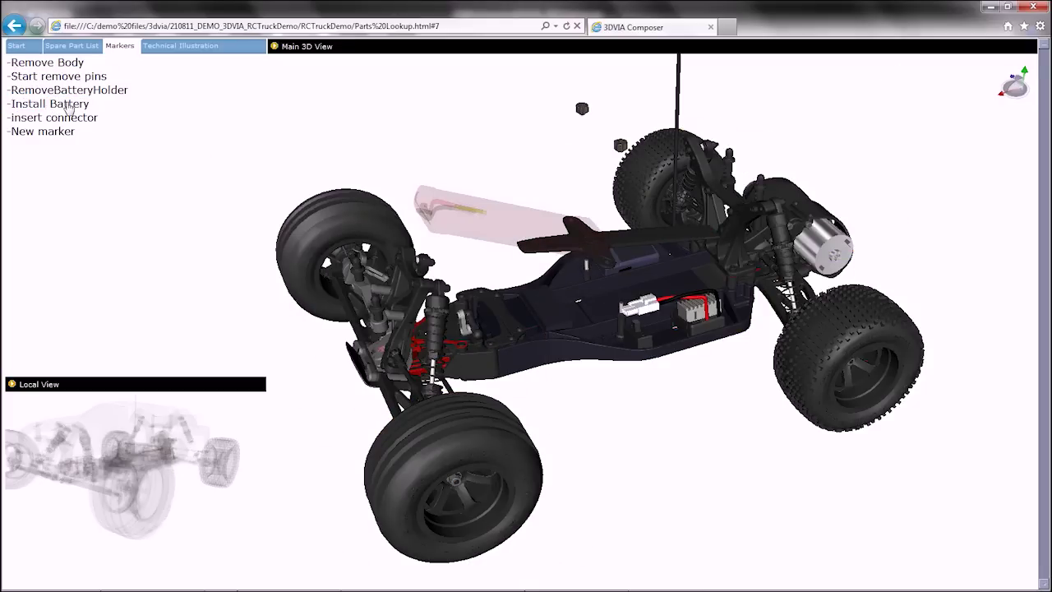
# Play the insert connector marker animation, and display the technical illustration in place of the 3D model
pyautogui.click(65, 119)
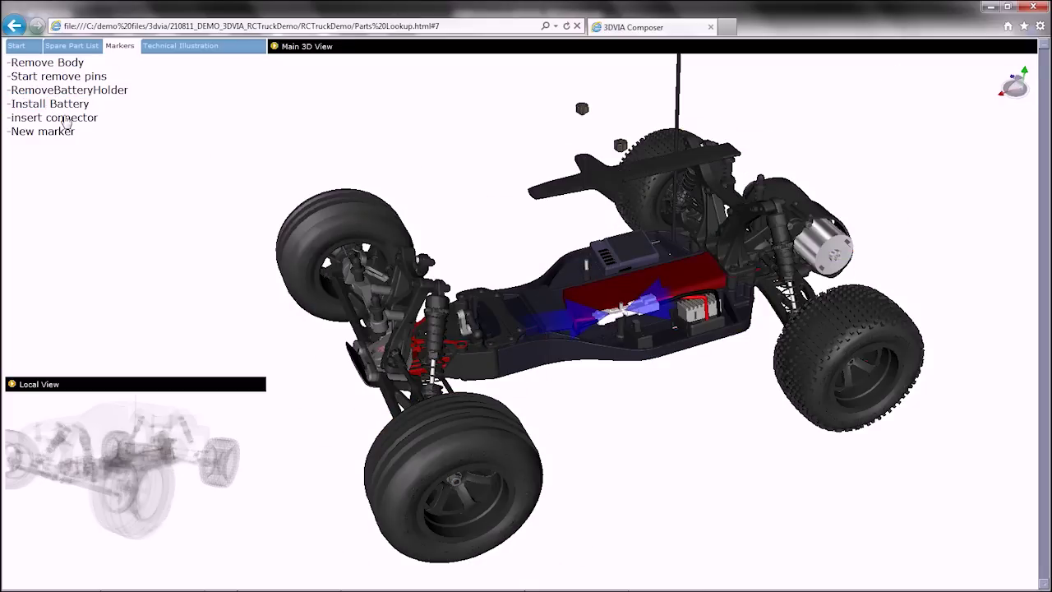
pyautogui.click(178, 48)
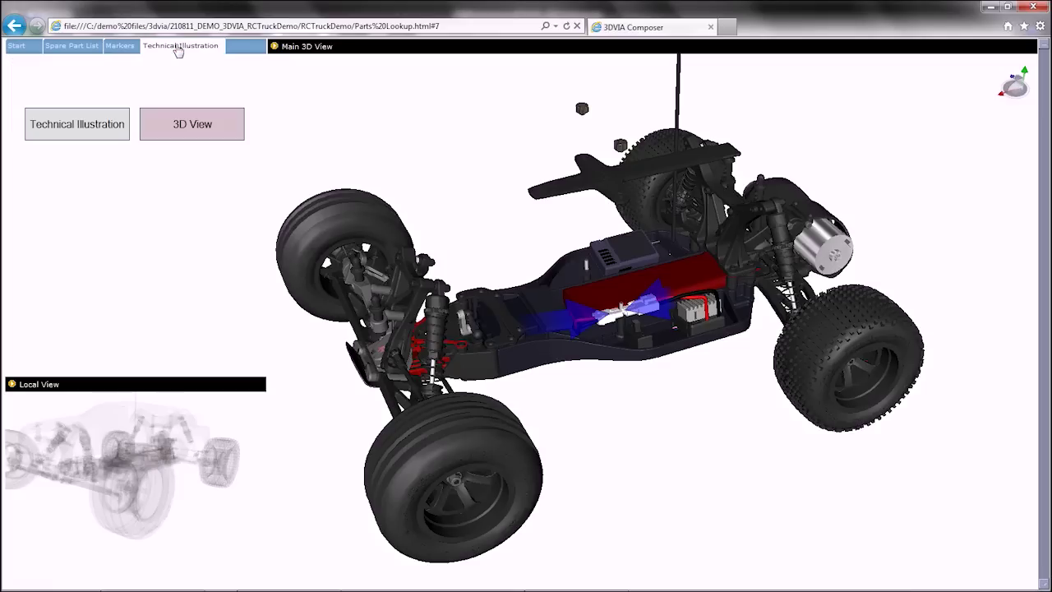
pyautogui.click(86, 127)
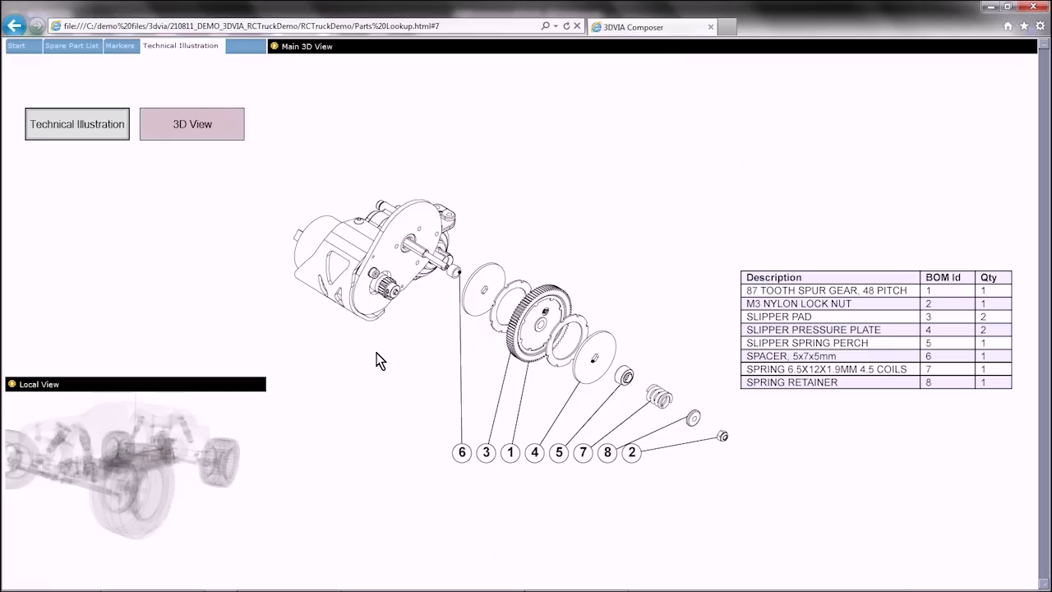
# Highlight the slipper spring perch and 6.5x12x1.9mm spring from the BOM table, and the spur gear from the exploded drawing
pyautogui.click(793, 317)
pyautogui.click(781, 342)
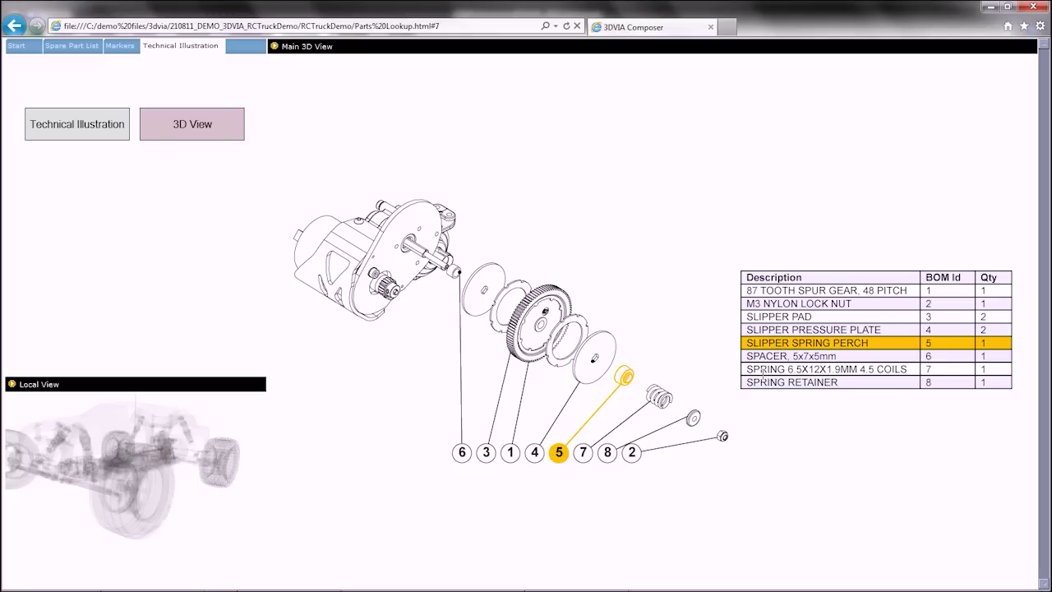
pyautogui.click(763, 374)
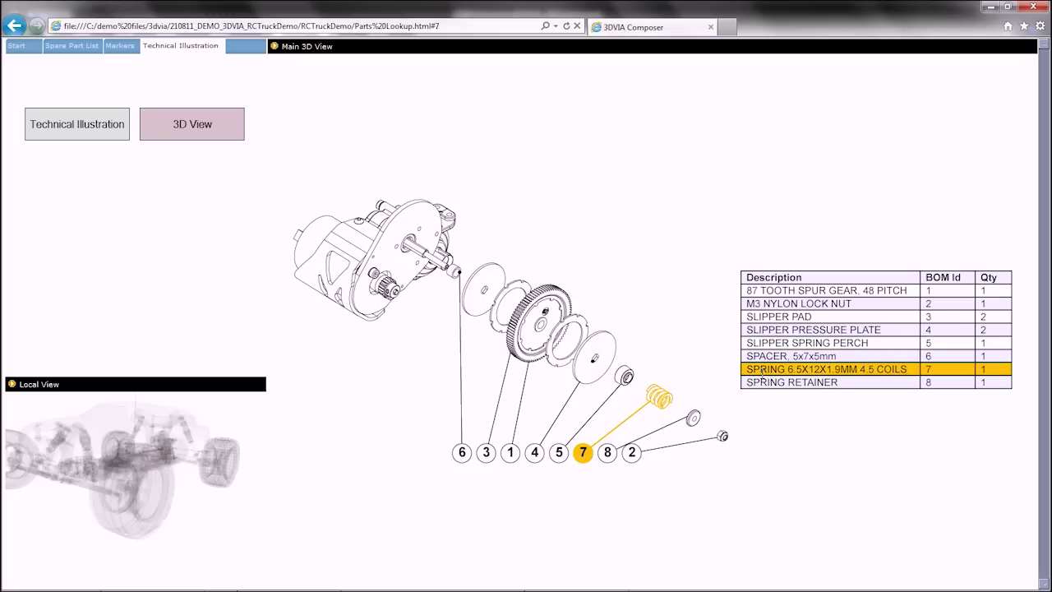
pyautogui.click(536, 311)
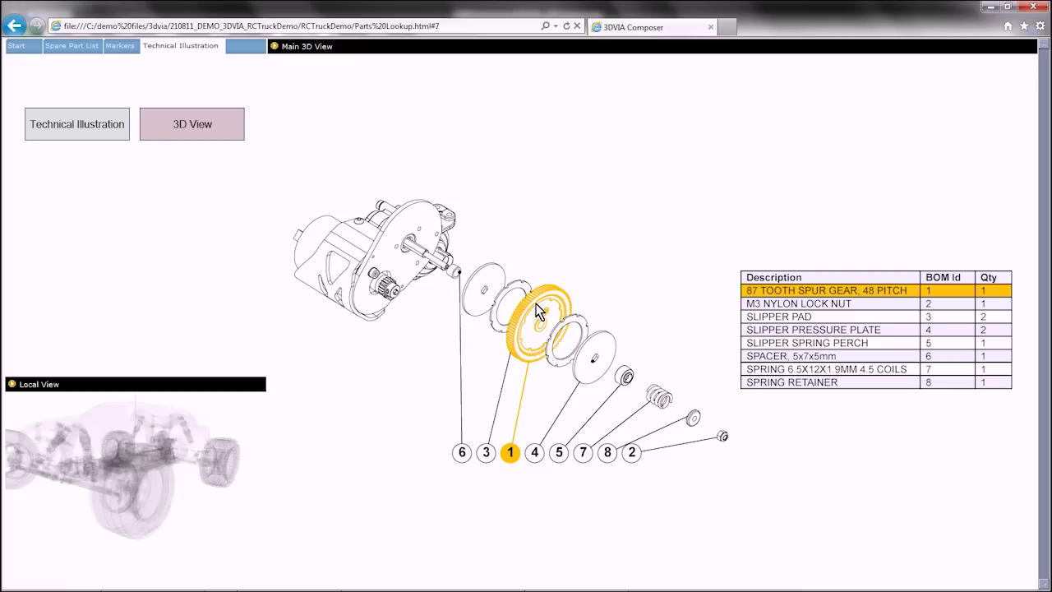
# Return the page to its 3D view, then switch back to 3DVIA Composer and cancel the image Save As dialog
pyautogui.click(223, 126)
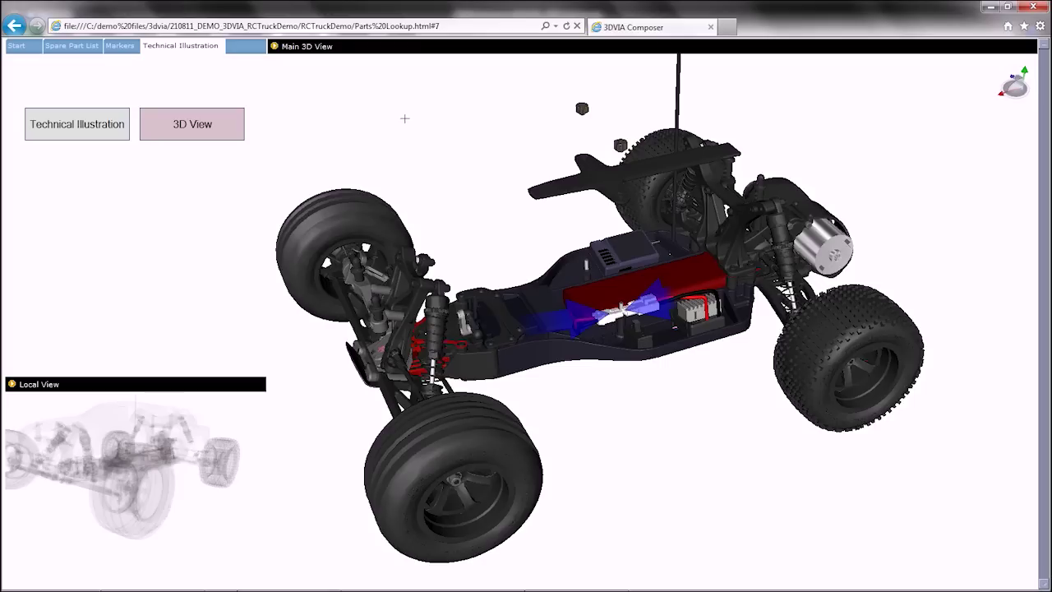
pyautogui.click(992, 7)
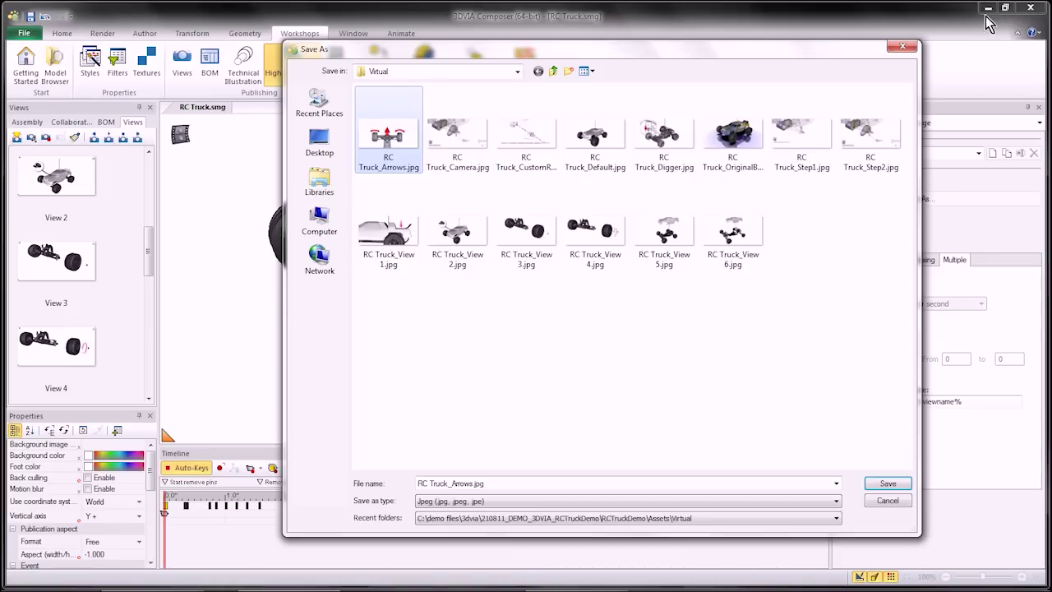
pyautogui.click(907, 47)
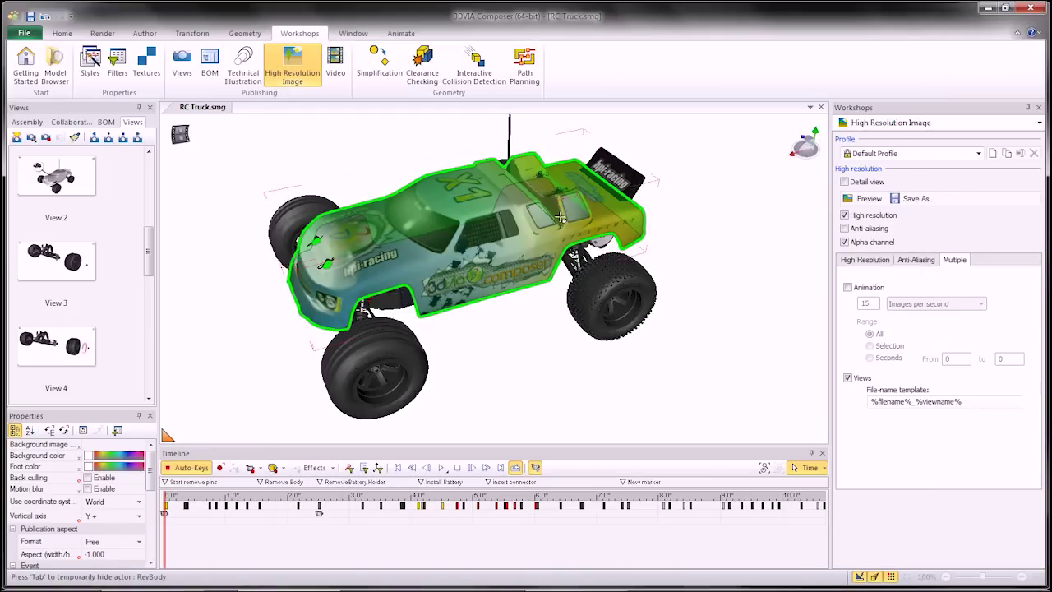
# Update the geometry of the truck body's textured side panel from RC Truck.3ds in the Assets folder, accepting the differing actor names
pyautogui.moveTo(491, 384); pyautogui.dragTo(449, 354, button='right')
pyautogui.click(593, 236)
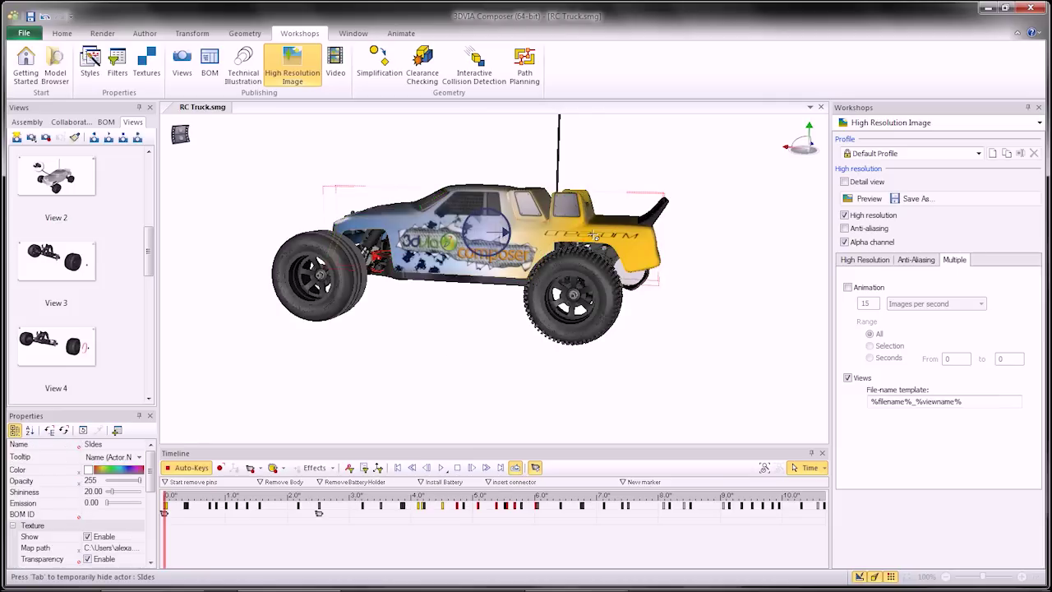
pyautogui.press('Escape')
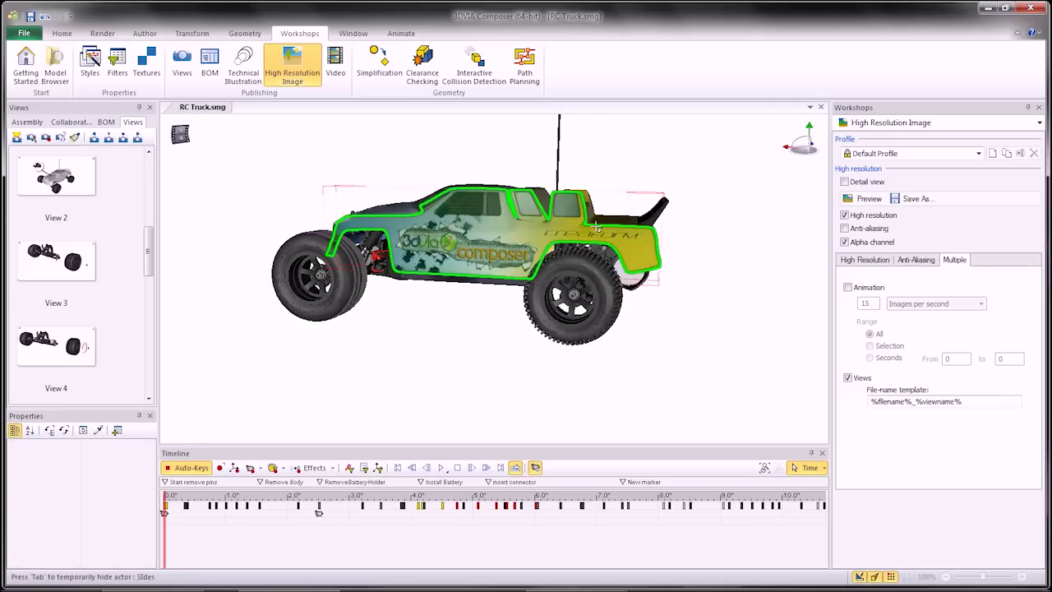
pyautogui.click(606, 229)
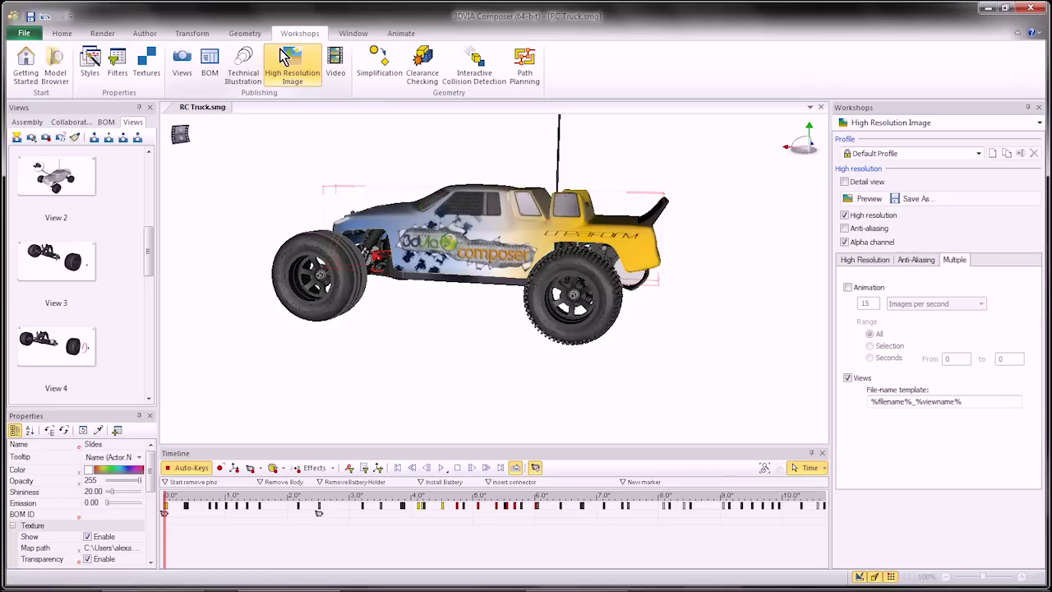
pyautogui.scroll(1, 236, 55)
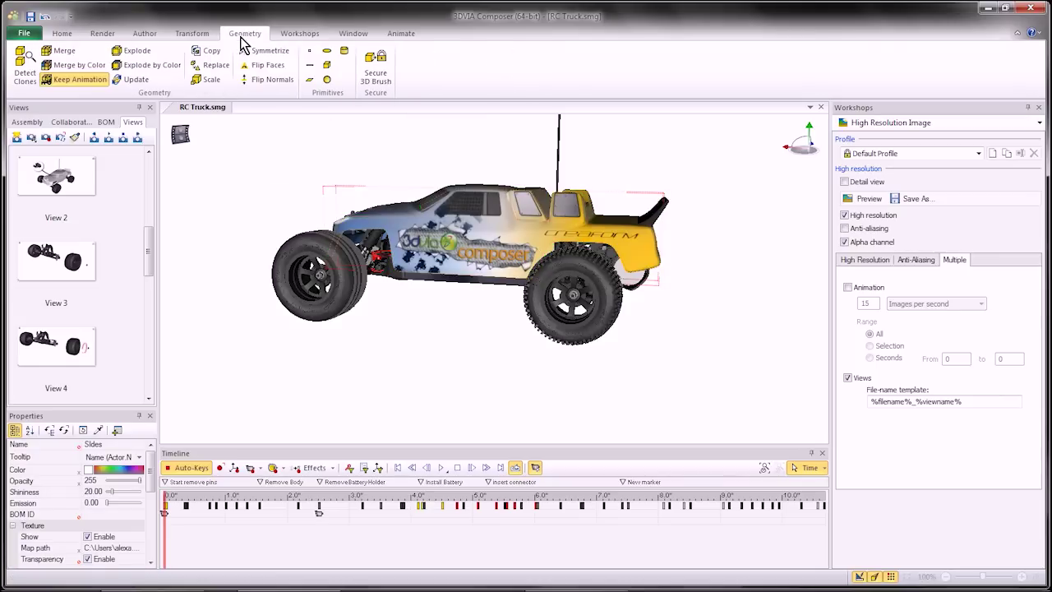
pyautogui.click(131, 80)
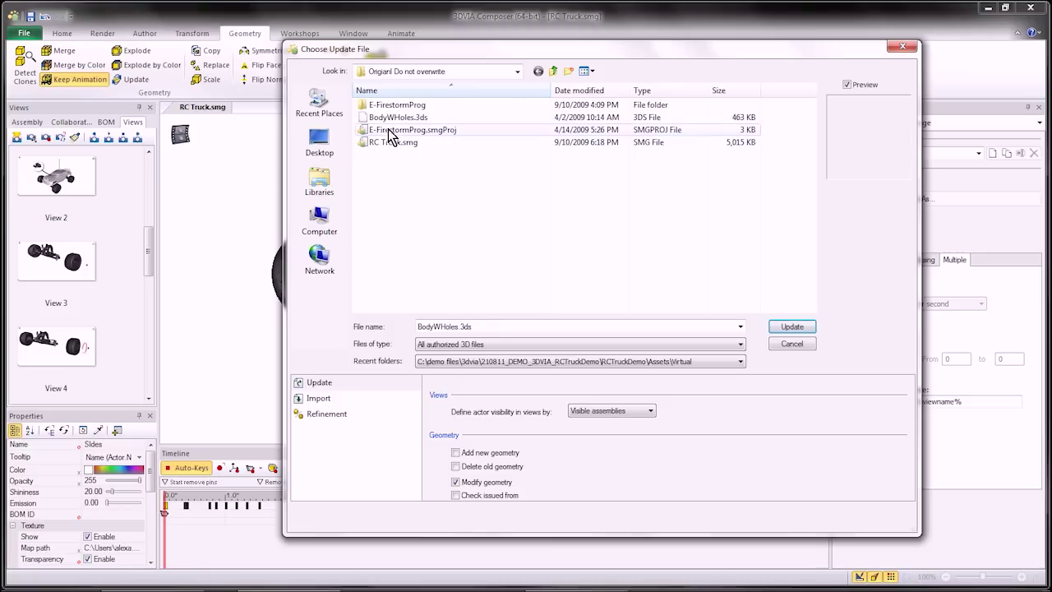
pyautogui.click(427, 72)
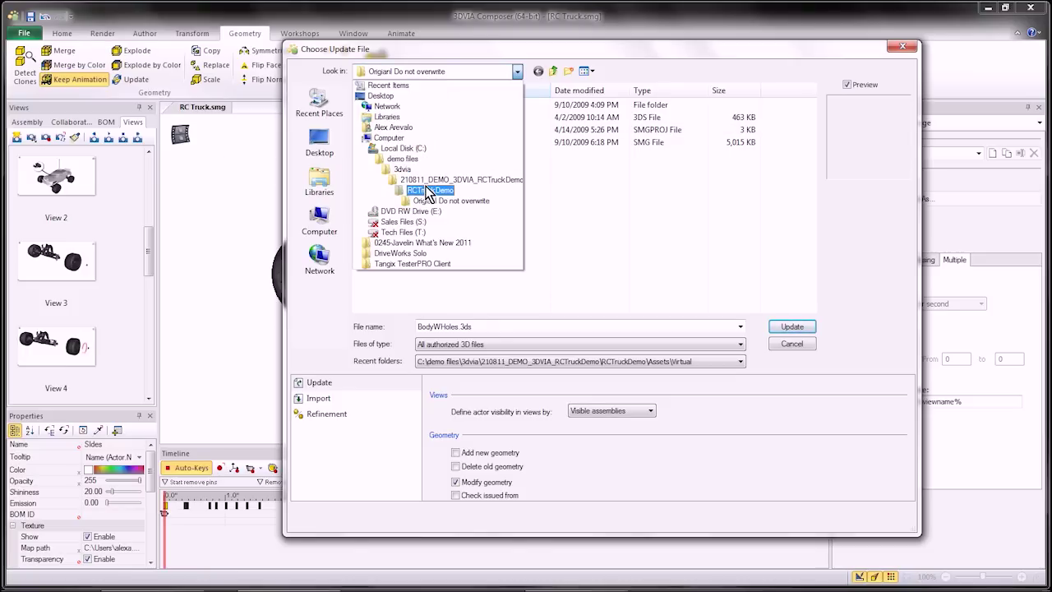
pyautogui.click(430, 189)
pyautogui.doubleClick(378, 118)
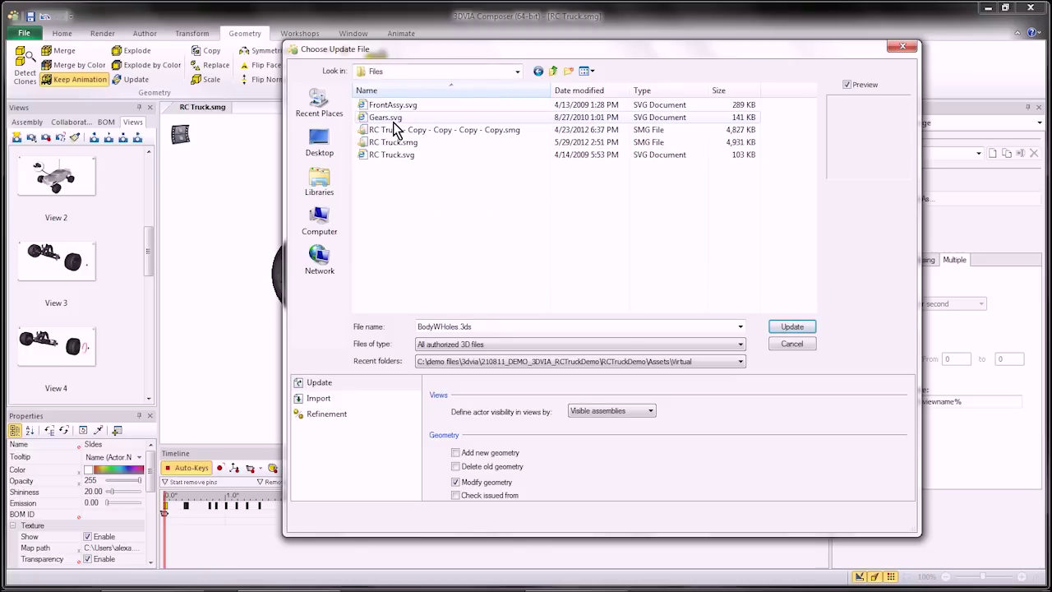
pyautogui.click(557, 71)
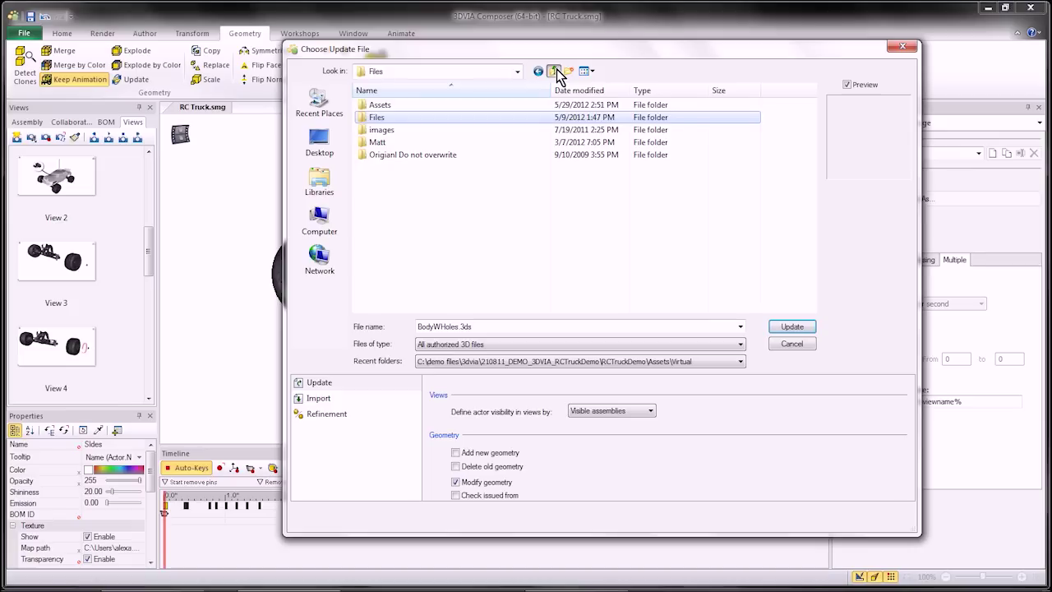
pyautogui.doubleClick(404, 107)
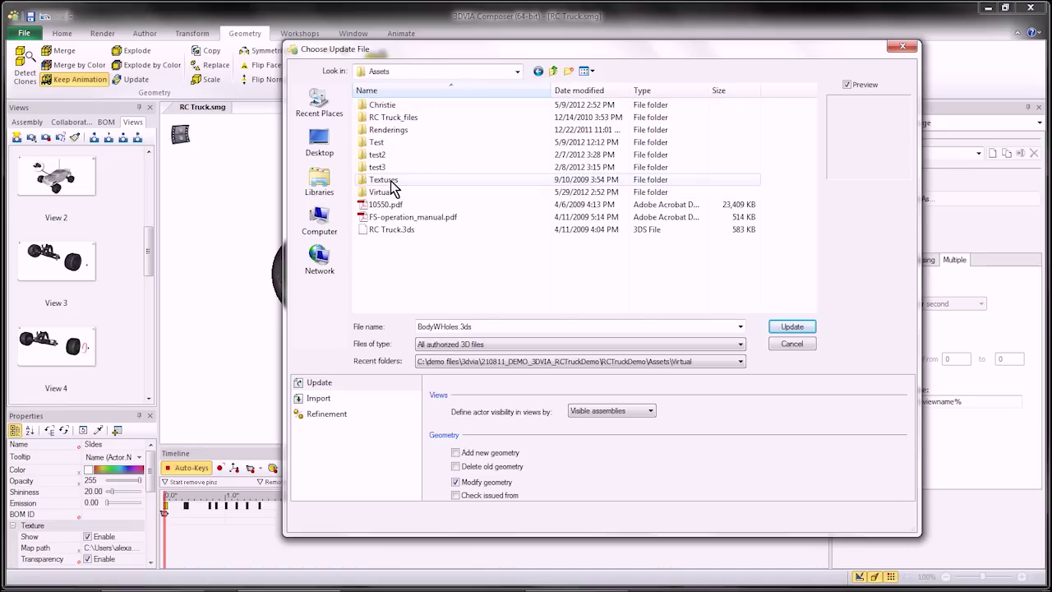
pyautogui.click(391, 230)
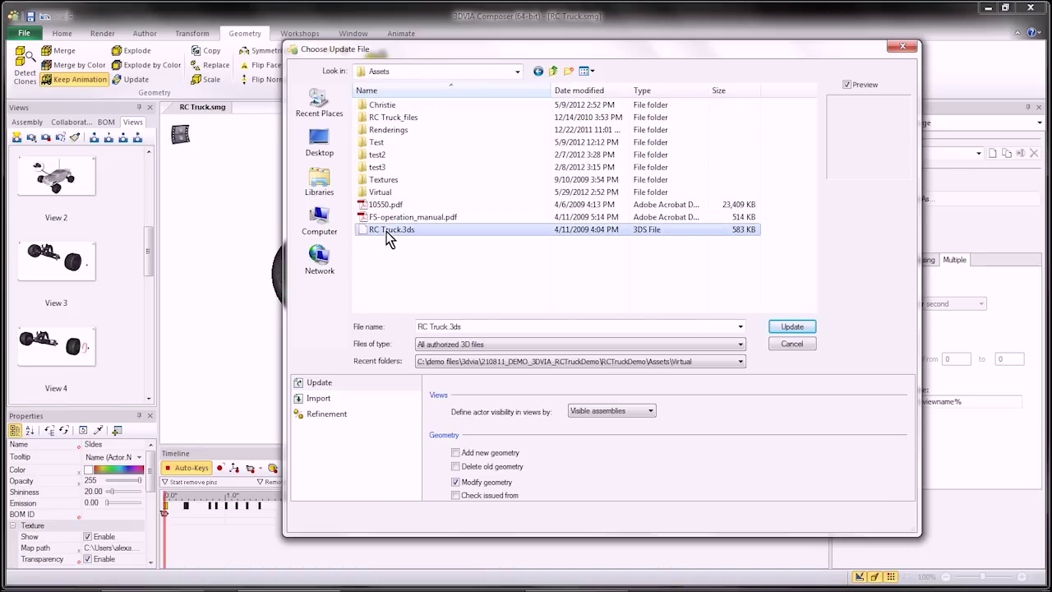
pyautogui.click(802, 329)
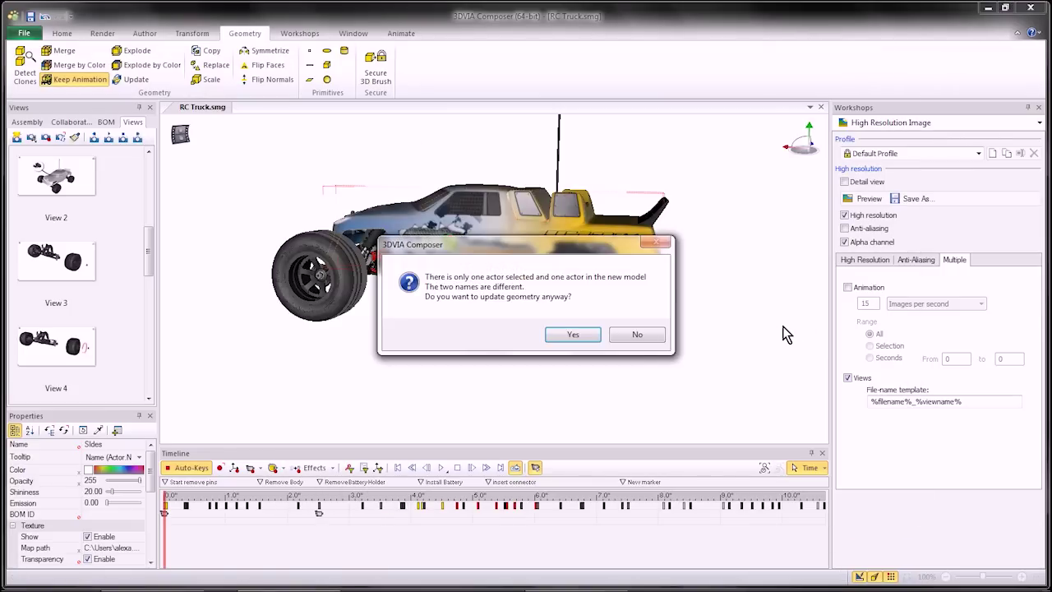
pyautogui.click(573, 334)
# Clear the selection and examine the body's side and rear windows close up
pyautogui.click(691, 213)
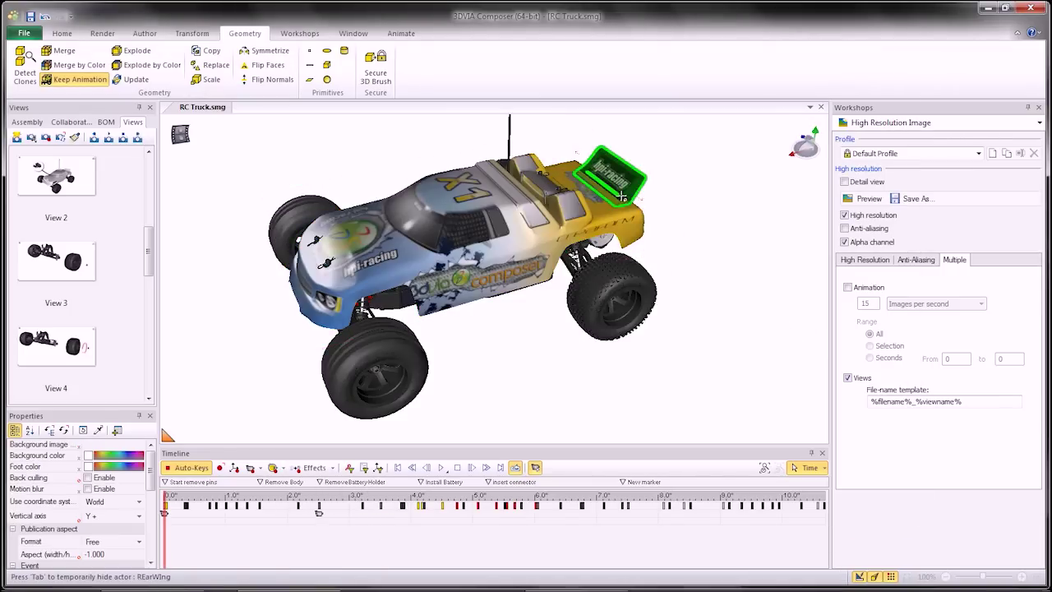
pyautogui.scroll(4, 587, 304)
pyautogui.moveTo(589, 306); pyautogui.dragTo(547, 341, button='middle')
pyautogui.moveTo(519, 331); pyautogui.dragTo(485, 306, button='right')
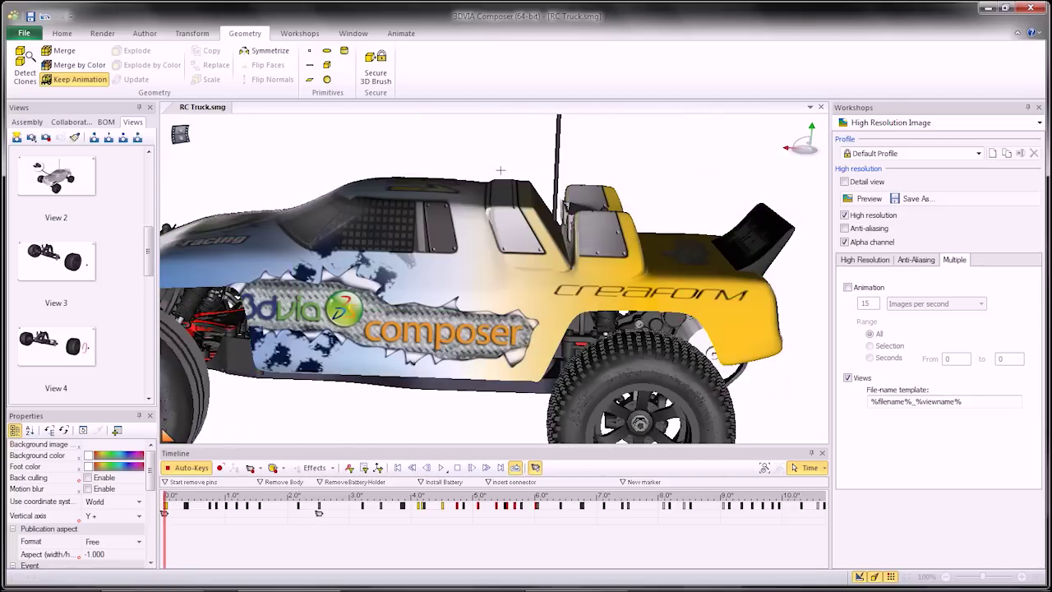
# Display View 2 and View 1, and select the plain truck body in View 1
pyautogui.click(56, 175)
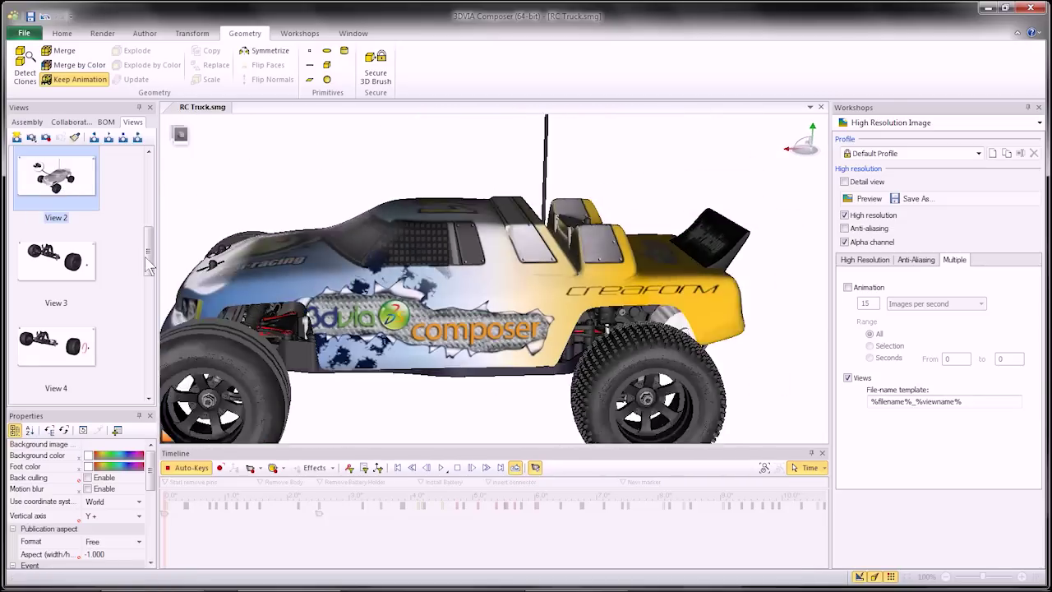
pyautogui.moveTo(150, 259); pyautogui.dragTo(146, 180)
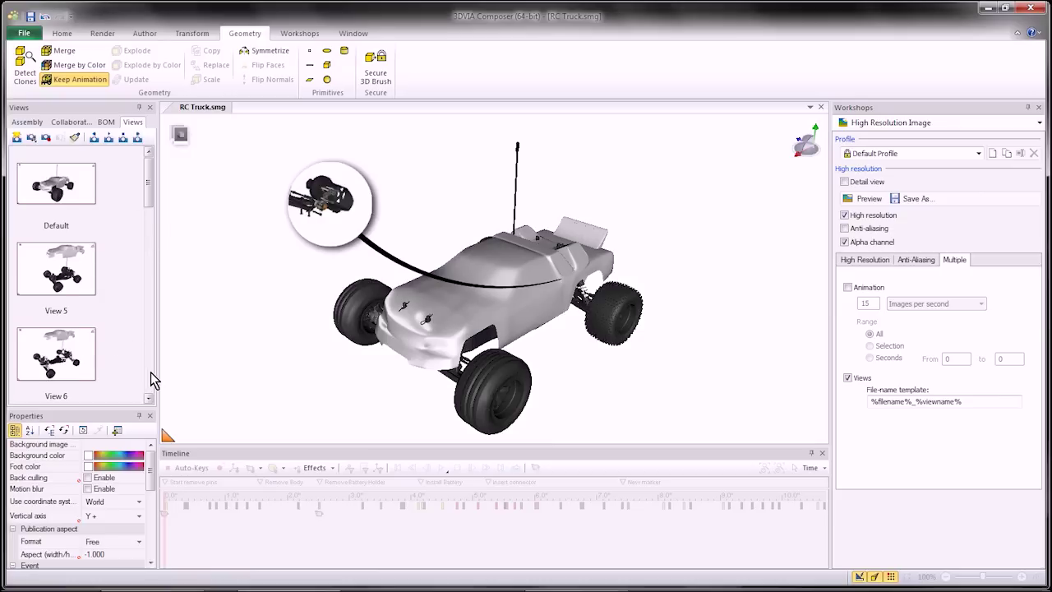
pyautogui.scroll(-3, 150, 372)
pyautogui.click(66, 198)
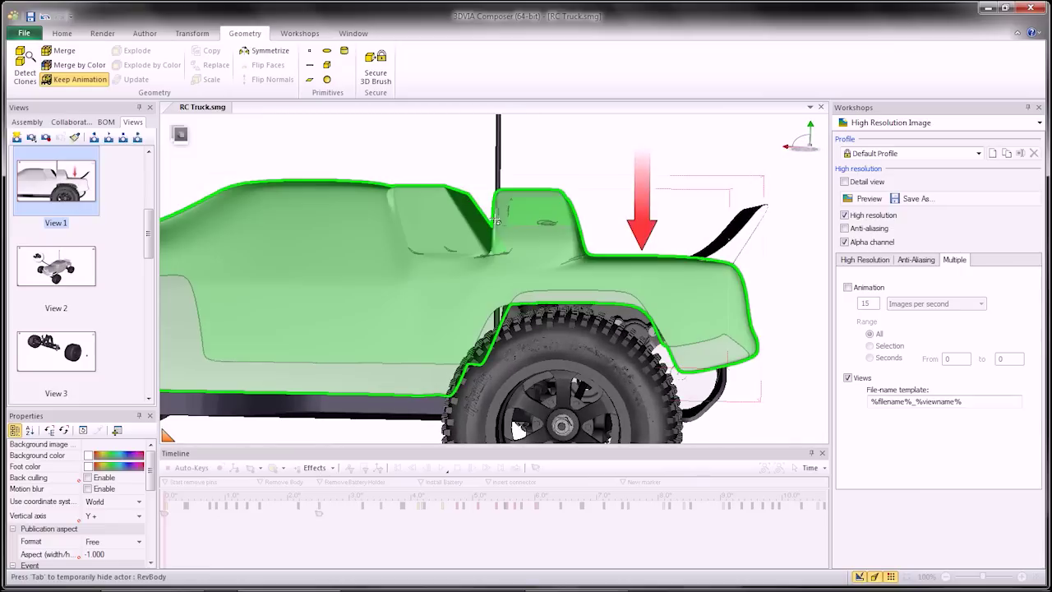
pyautogui.click(529, 255)
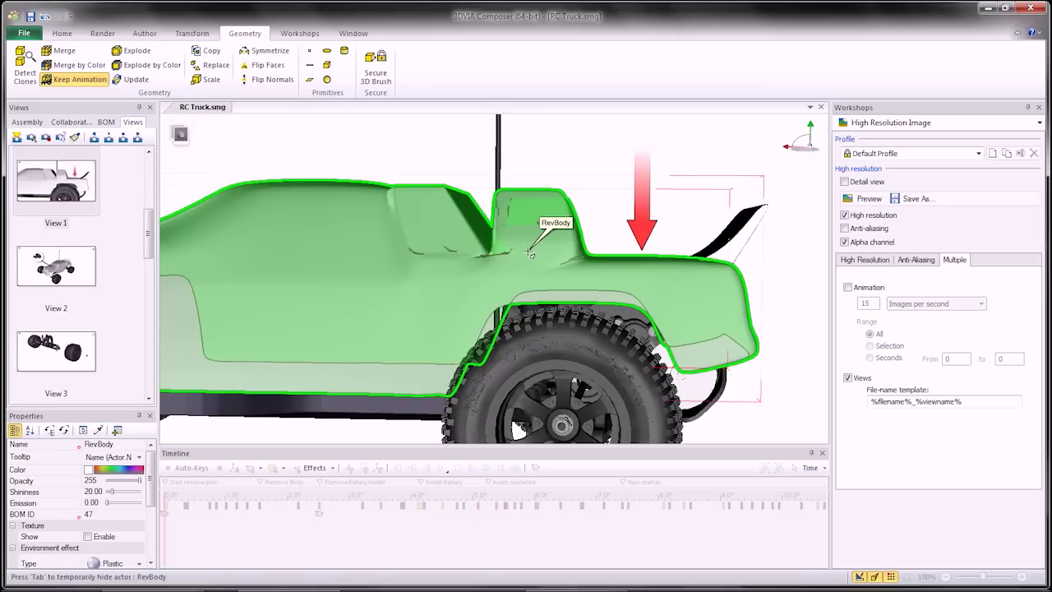
# Switch to the Internet Explorer window with the interactive RC truck page
pyautogui.moveTo(787, 589)
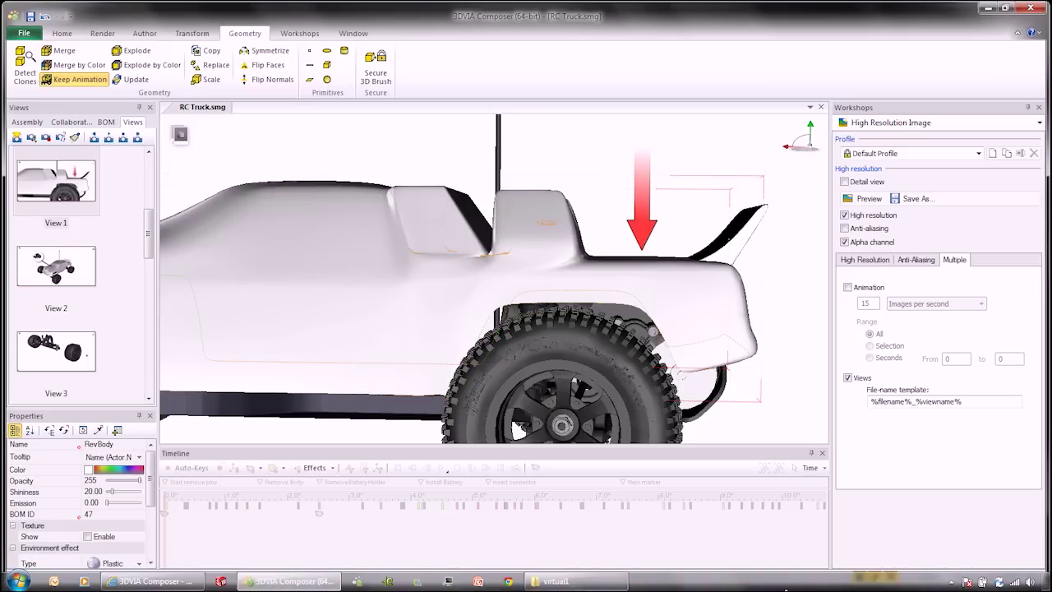
pyautogui.moveTo(162, 583)
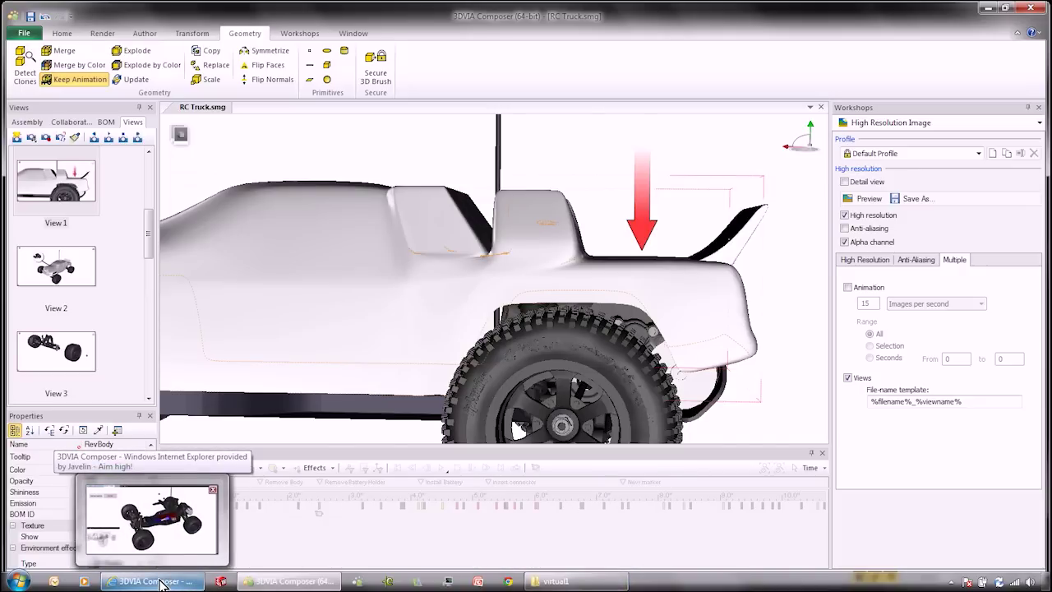
pyautogui.click(157, 582)
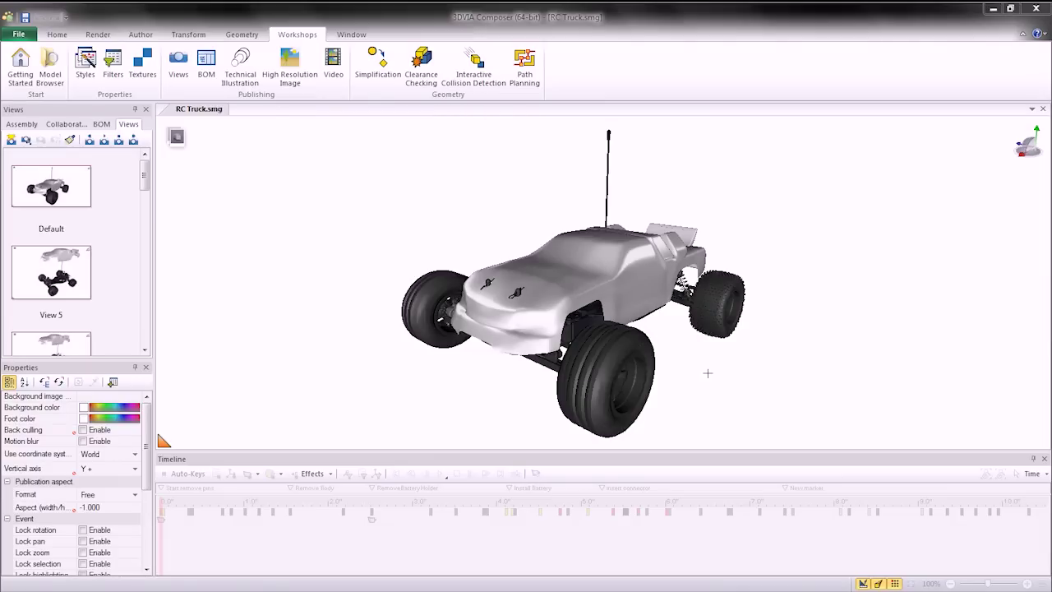
# Update the geometry of the truck's plain RevBody from RC Truck.3ds in the Assets folder, accepting the differing actor names, and clear the selection
pyautogui.moveTo(707, 373); pyautogui.dragTo(646, 358)
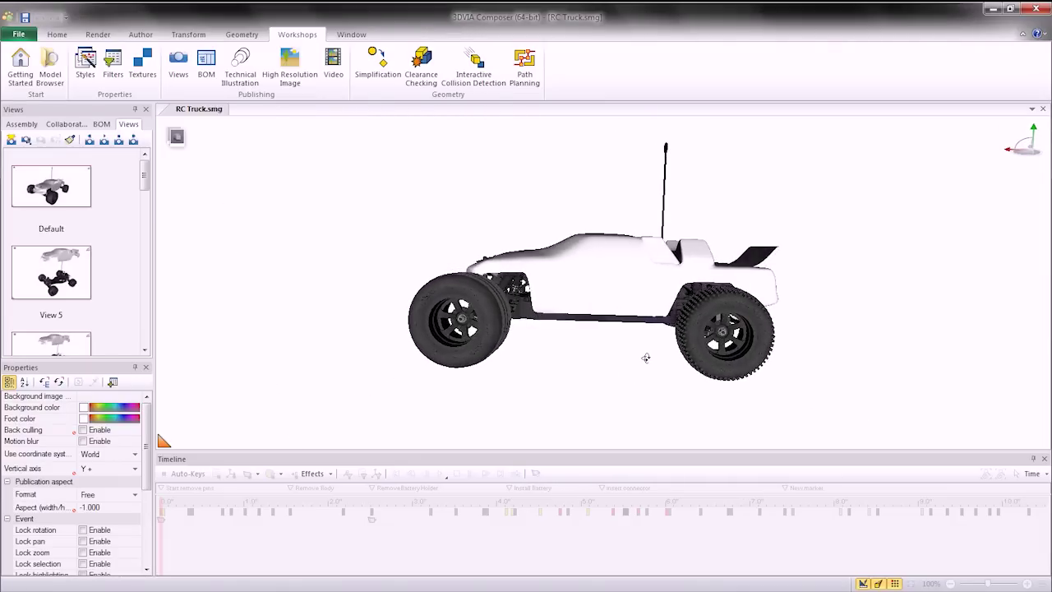
pyautogui.scroll(-3, 658, 271)
pyautogui.scroll(5, 658, 269)
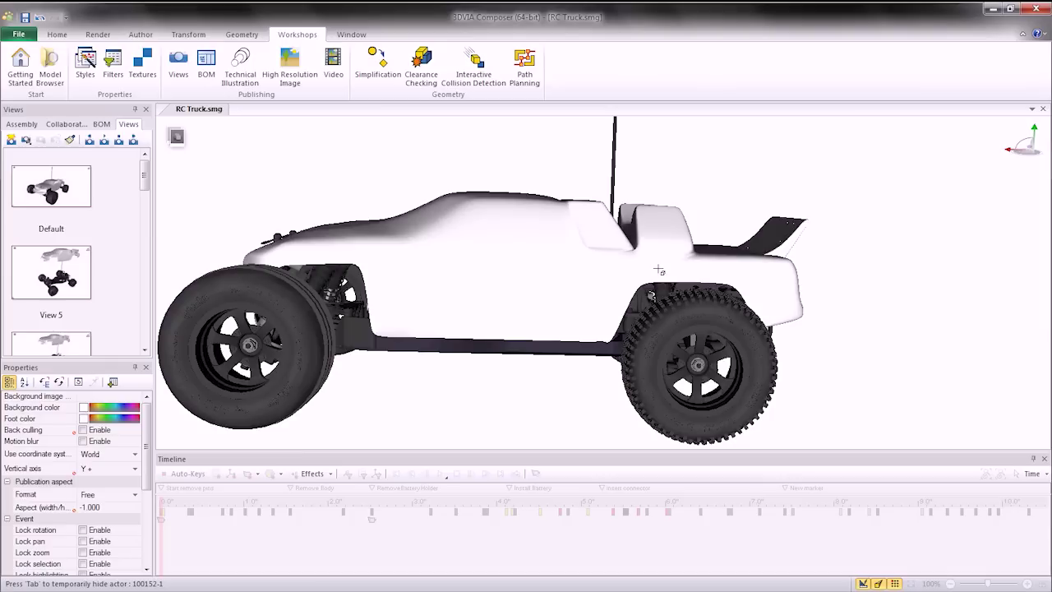
pyautogui.moveTo(644, 263); pyautogui.dragTo(633, 278, button='middle')
pyautogui.moveTo(621, 272); pyautogui.dragTo(599, 280, button='right')
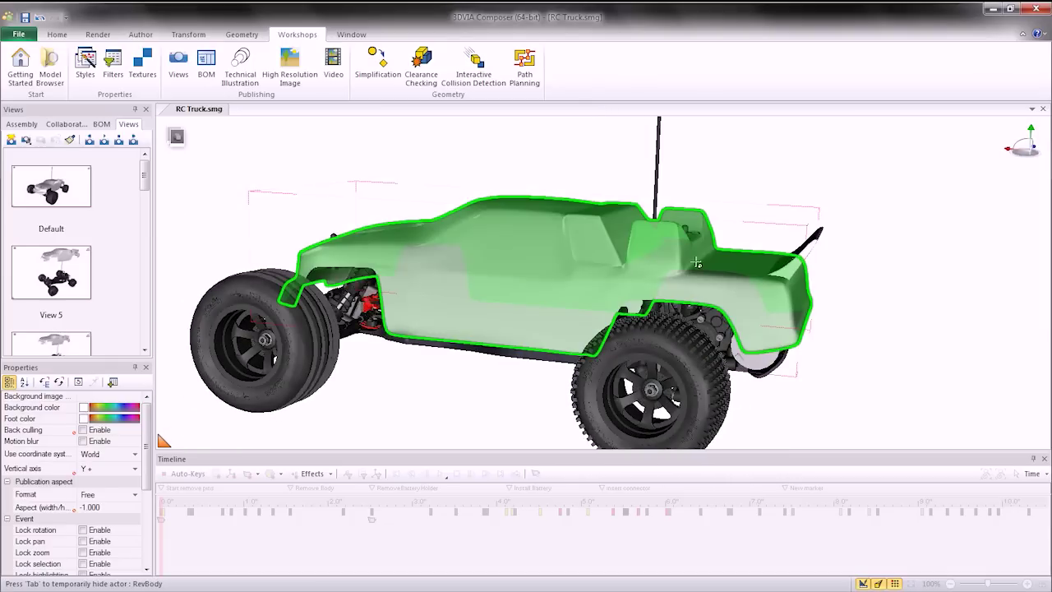
pyautogui.click(565, 277)
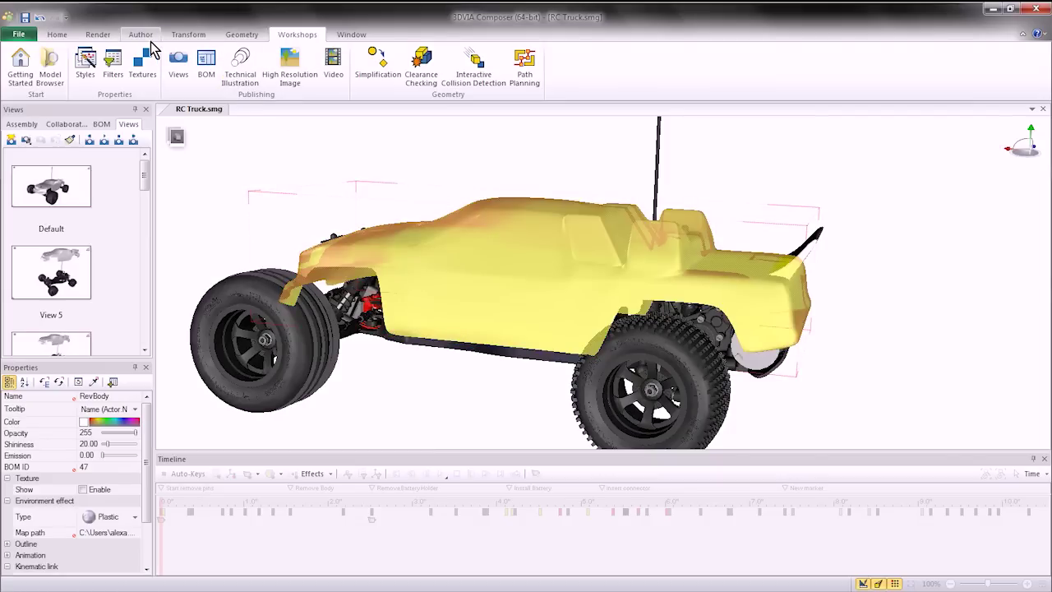
pyautogui.click(239, 35)
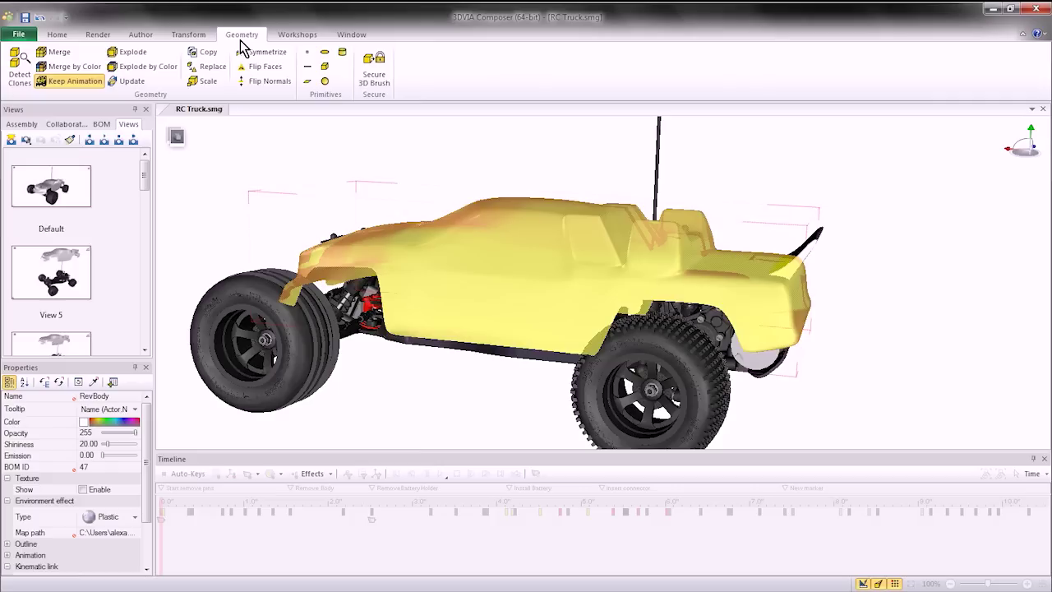
pyautogui.click(132, 81)
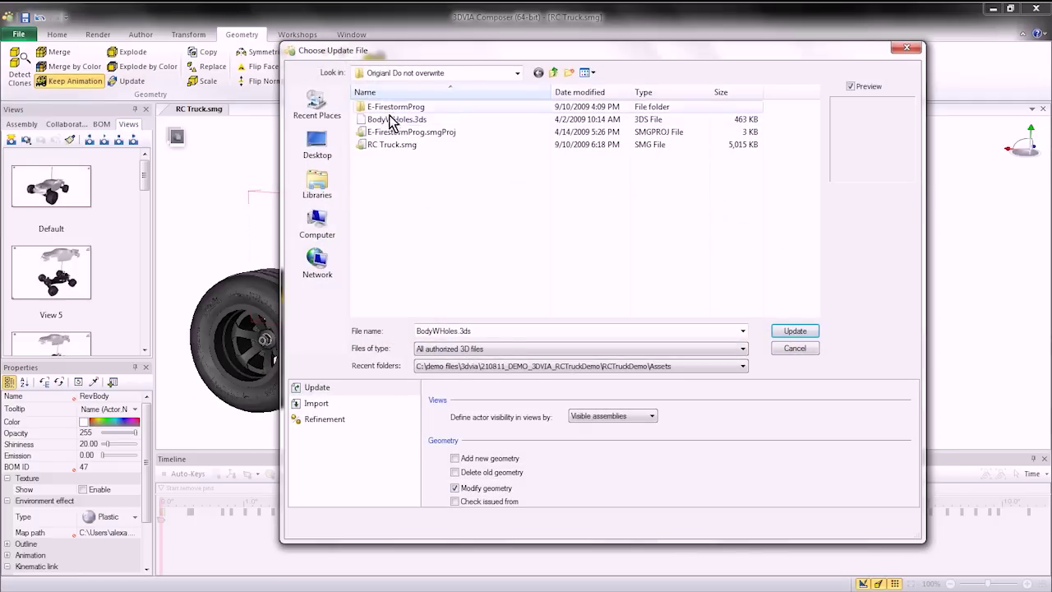
pyautogui.click(407, 73)
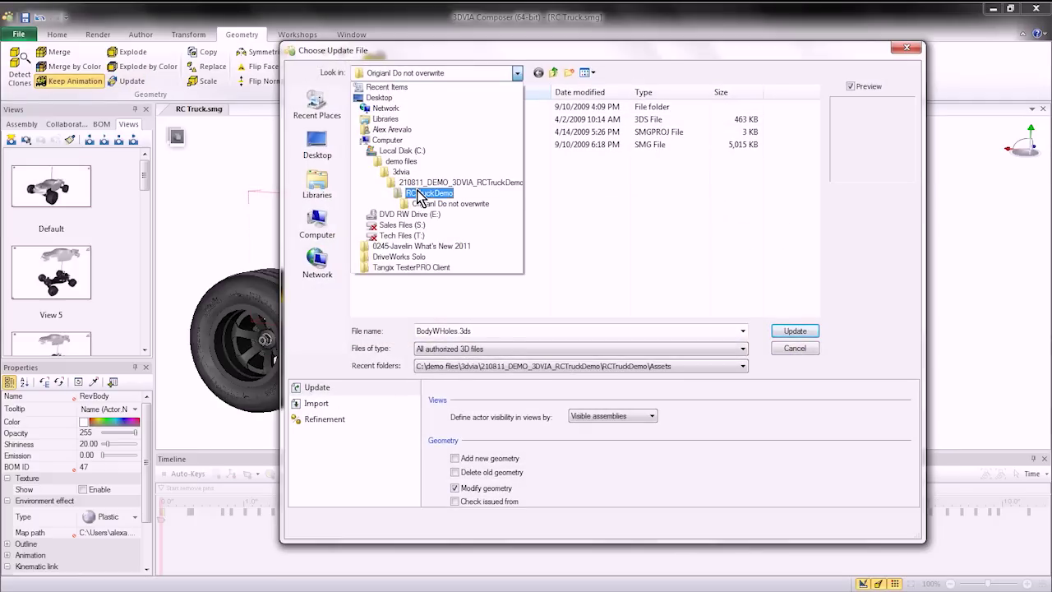
pyautogui.click(428, 193)
pyautogui.doubleClick(384, 108)
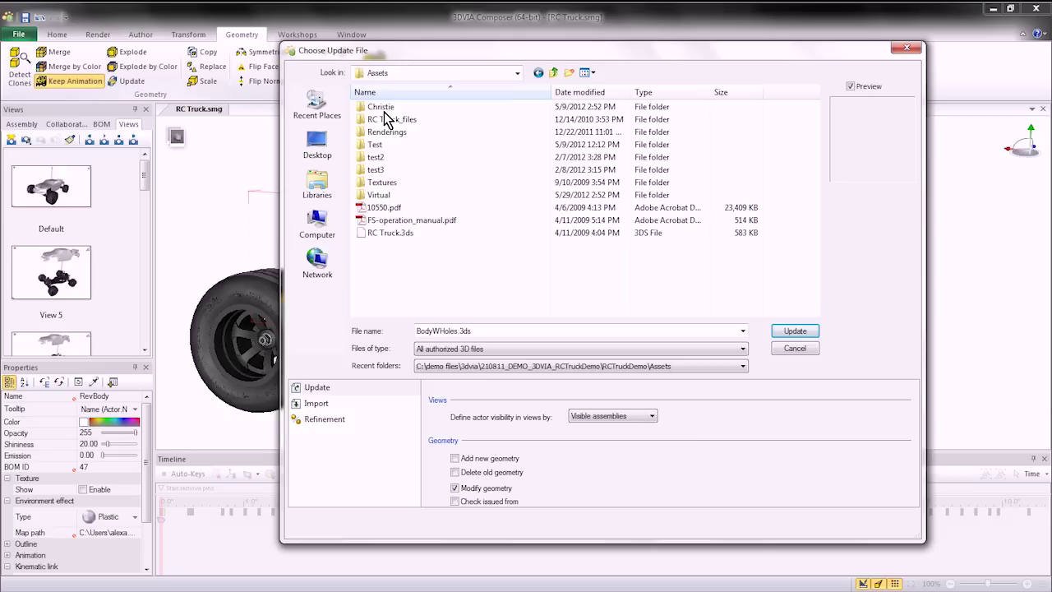
pyautogui.click(374, 233)
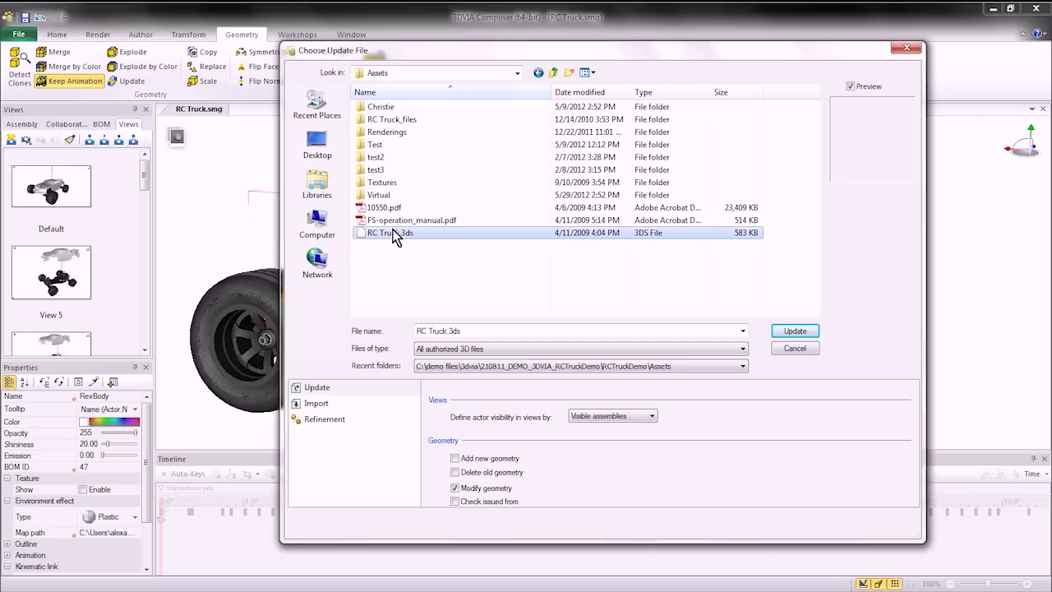
pyautogui.click(795, 332)
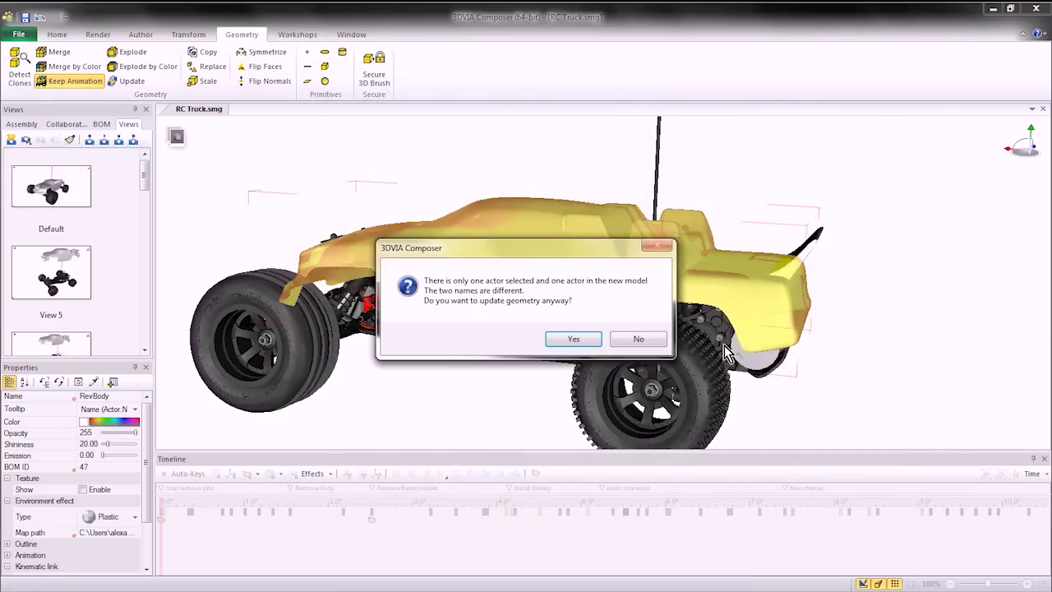
pyautogui.click(574, 339)
pyautogui.click(606, 368)
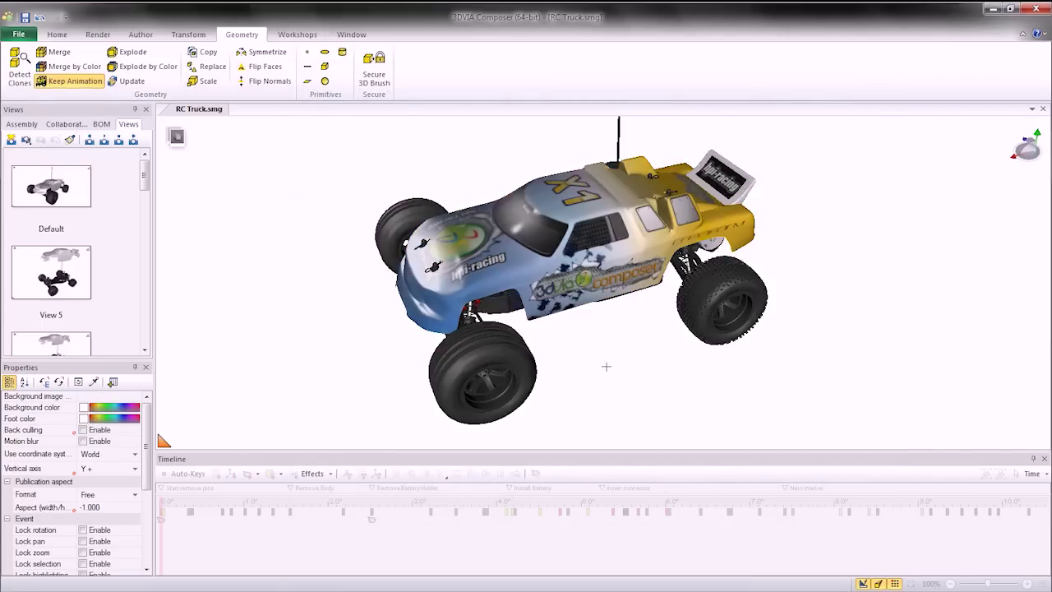
# Display the Default view and examine the truck body's rear windows and spoiler close up
pyautogui.click(89, 184)
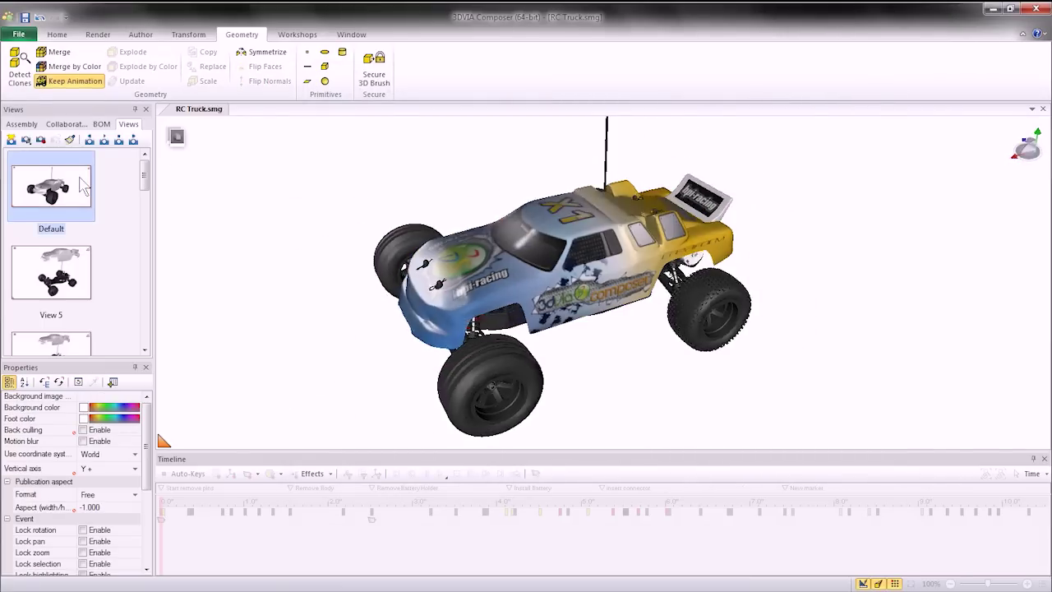
pyautogui.moveTo(738, 226); pyautogui.dragTo(660, 223)
pyautogui.scroll(-3, 735, 279)
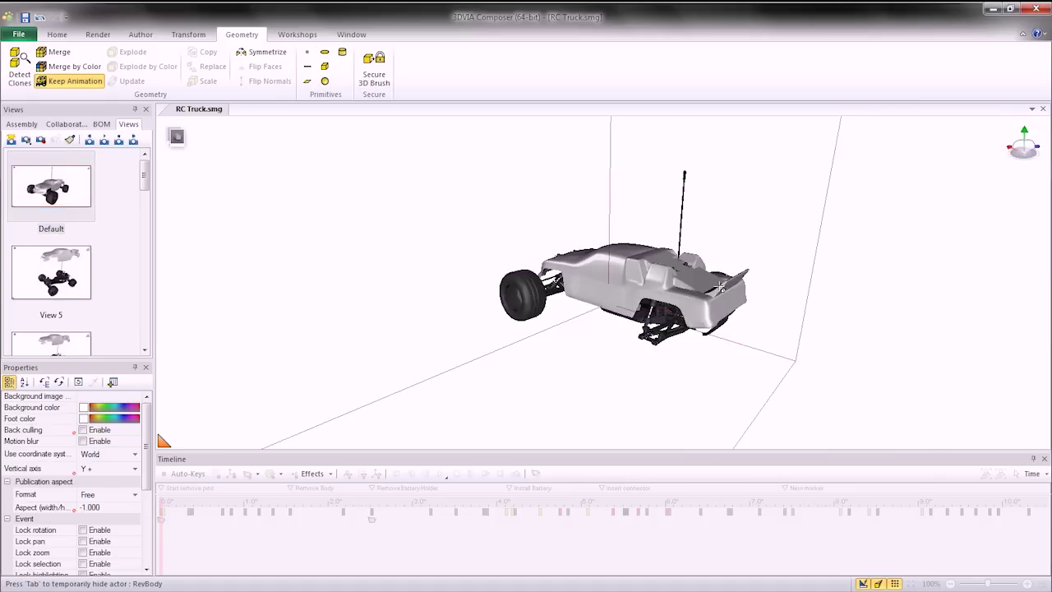
pyautogui.scroll(8, 707, 288)
pyautogui.scroll(2, 702, 290)
pyautogui.click(682, 297)
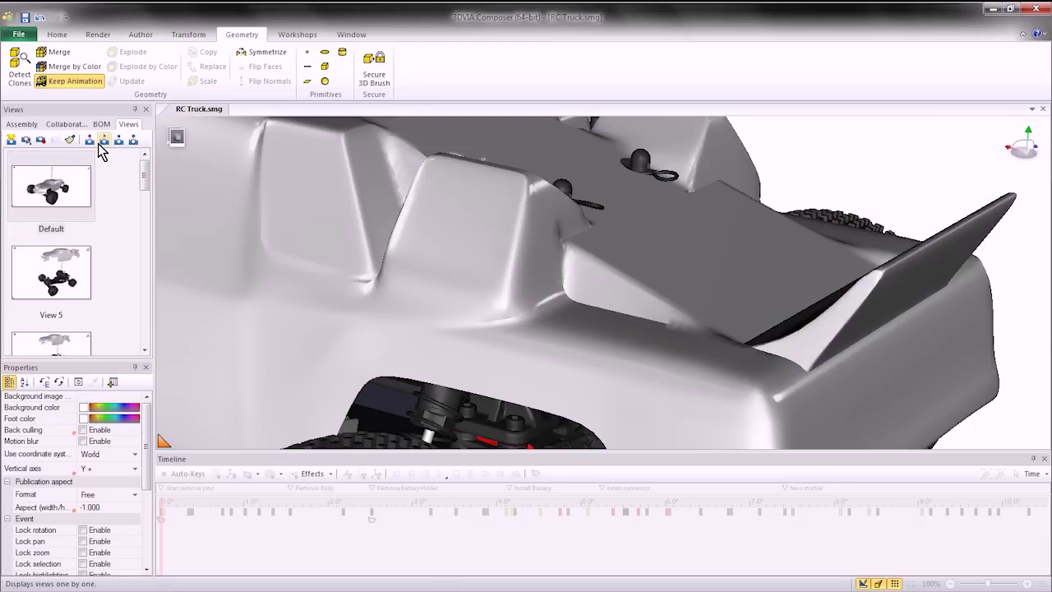
# Play the saved views one by one, stop the playback at View 3, and look through the list of views
pyautogui.click(103, 143)
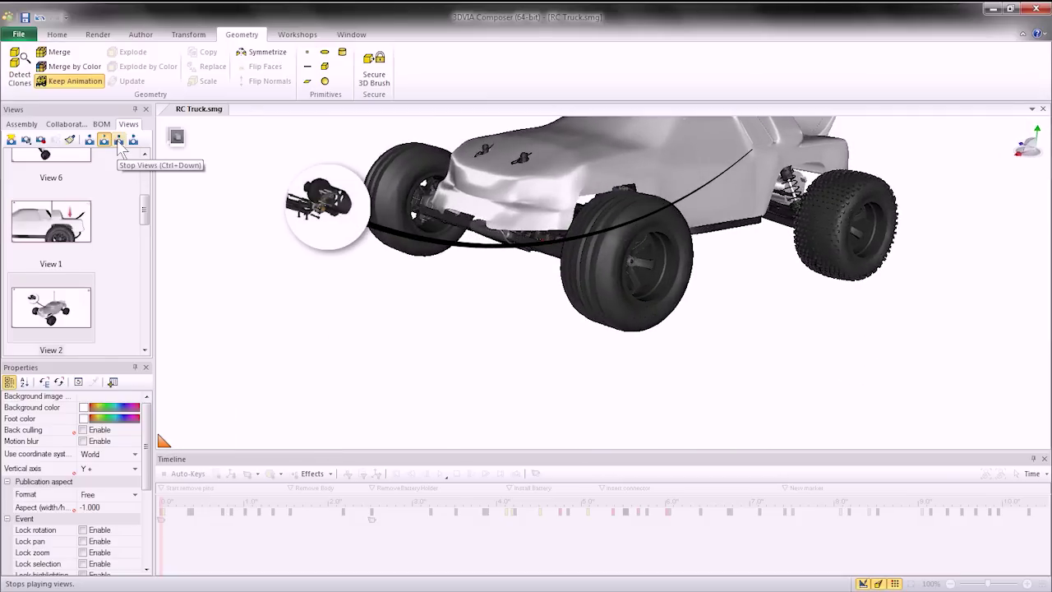
pyautogui.click(119, 142)
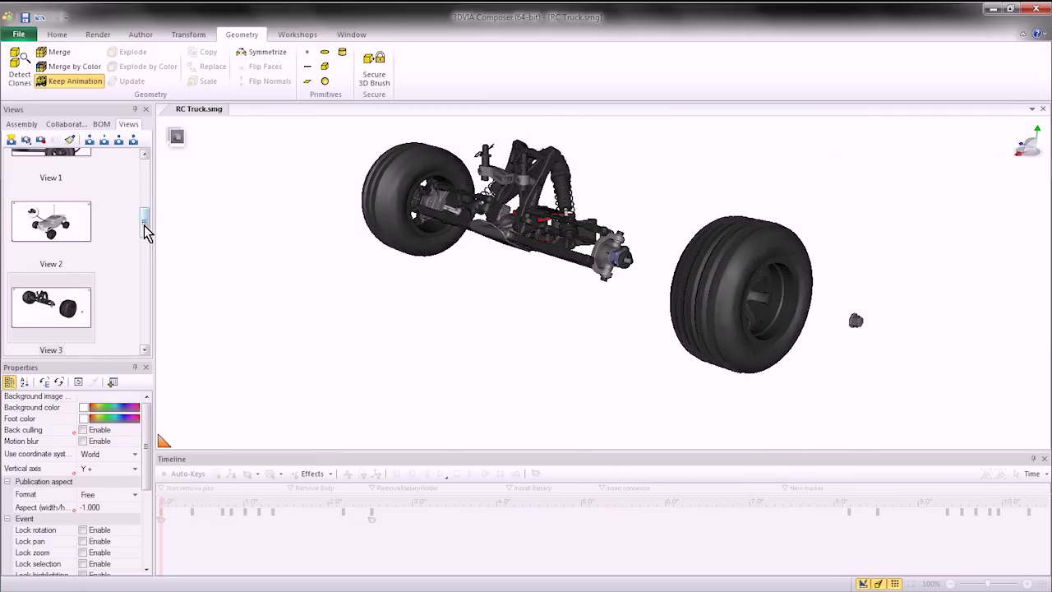
pyautogui.moveTo(144, 216); pyautogui.dragTo(148, 162)
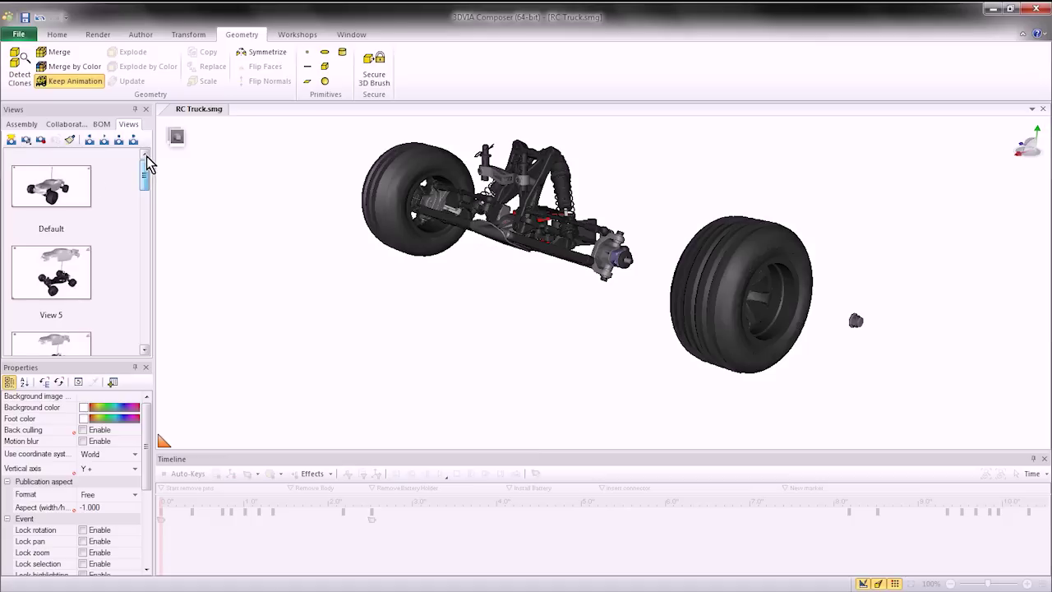
pyautogui.click(50, 199)
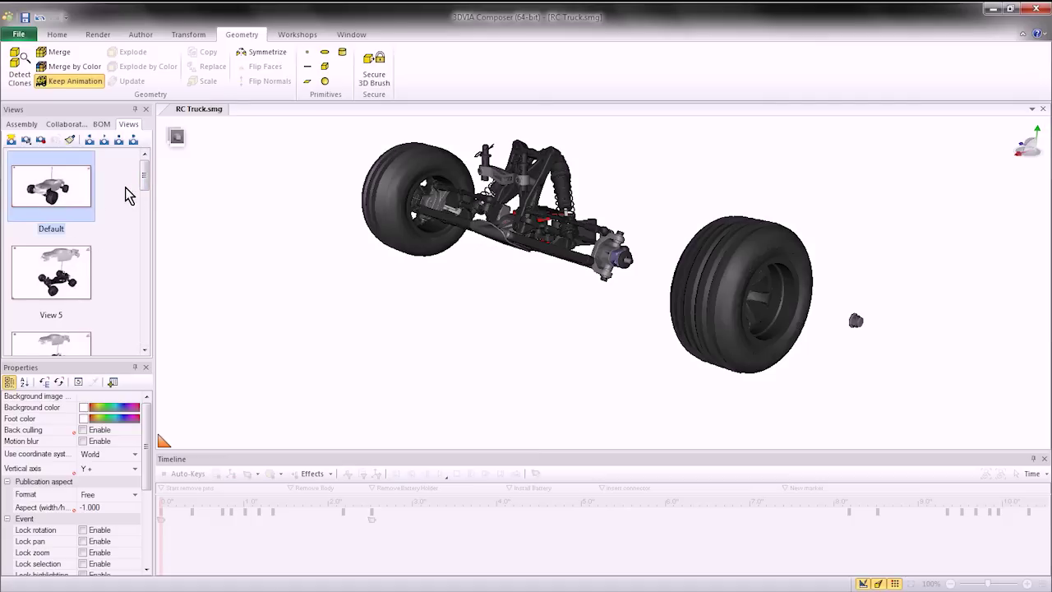
pyautogui.click(144, 348)
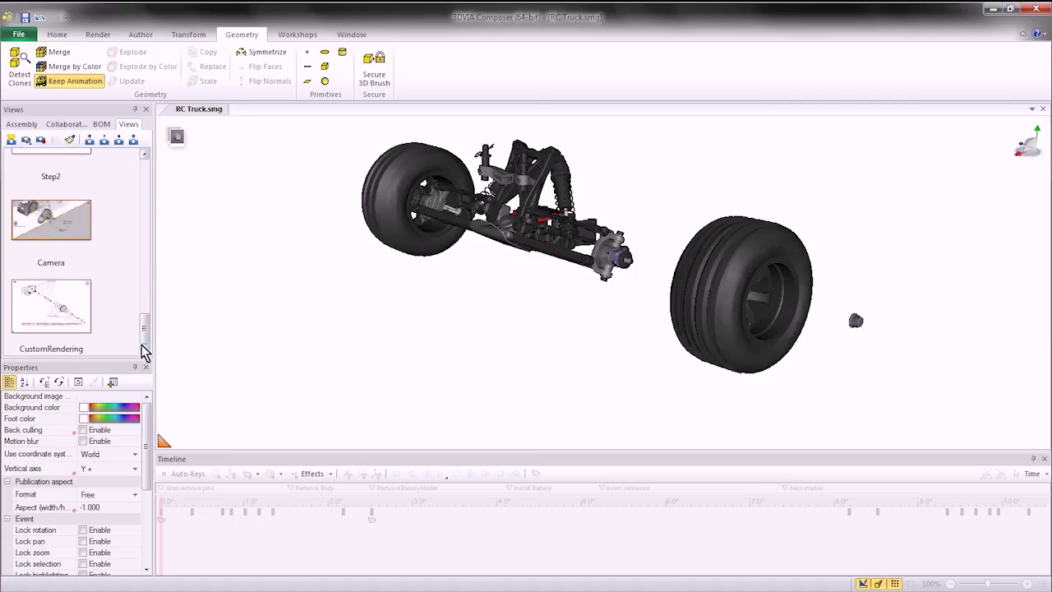
pyautogui.moveTo(143, 345); pyautogui.dragTo(153, 191)
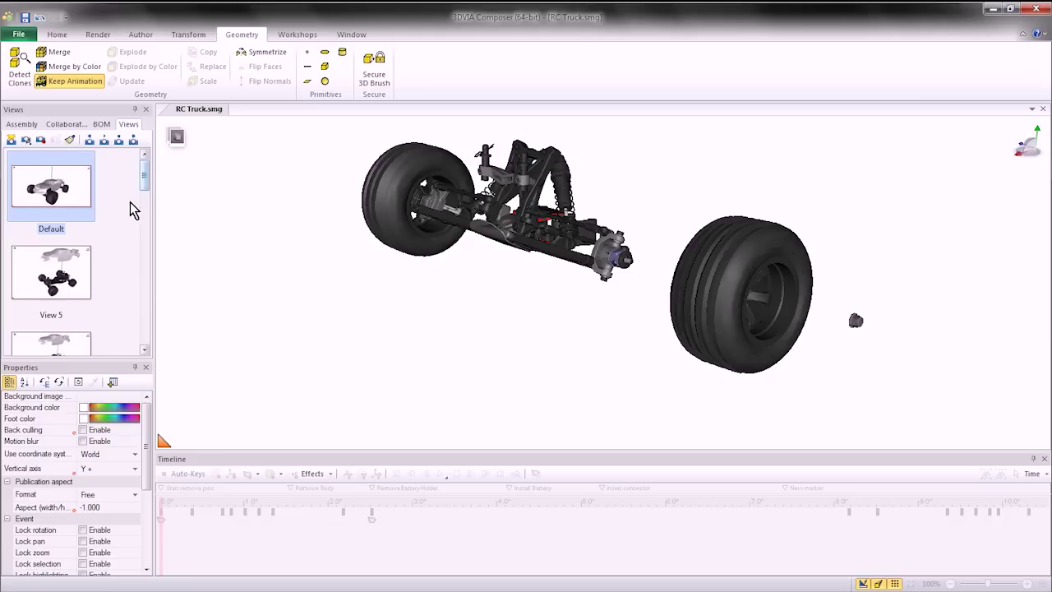
# Display View 5 with the body lifted off the chassis and update the saved view
pyautogui.click(71, 268)
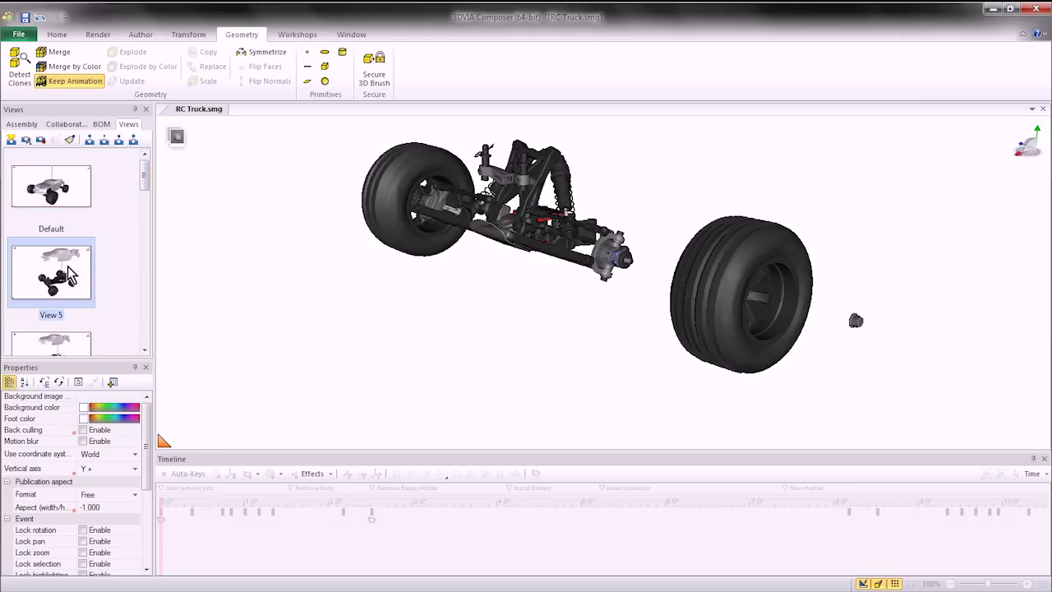
pyautogui.doubleClick(62, 273)
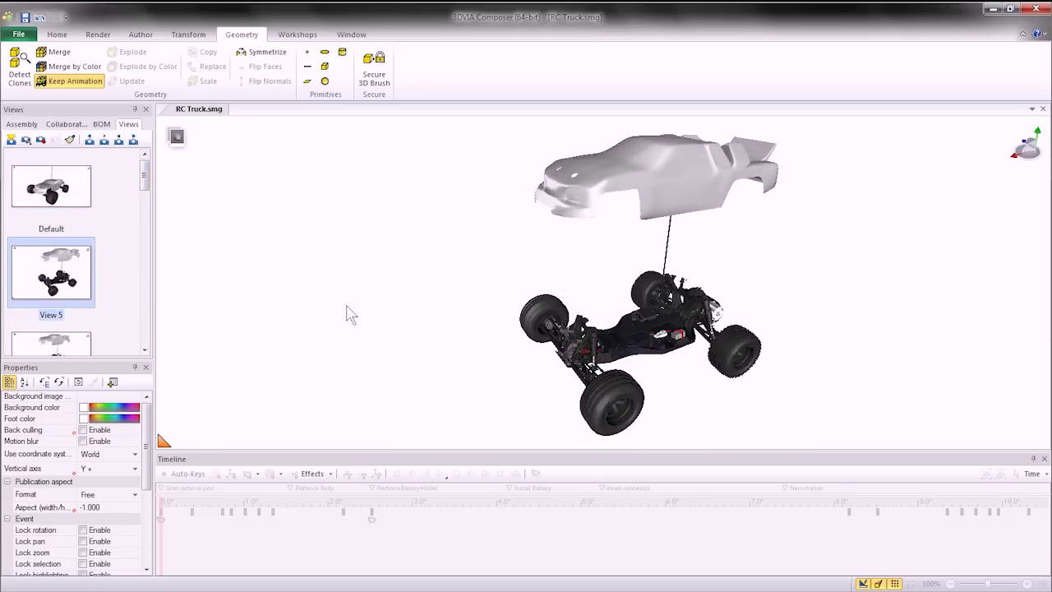
pyautogui.click(39, 140)
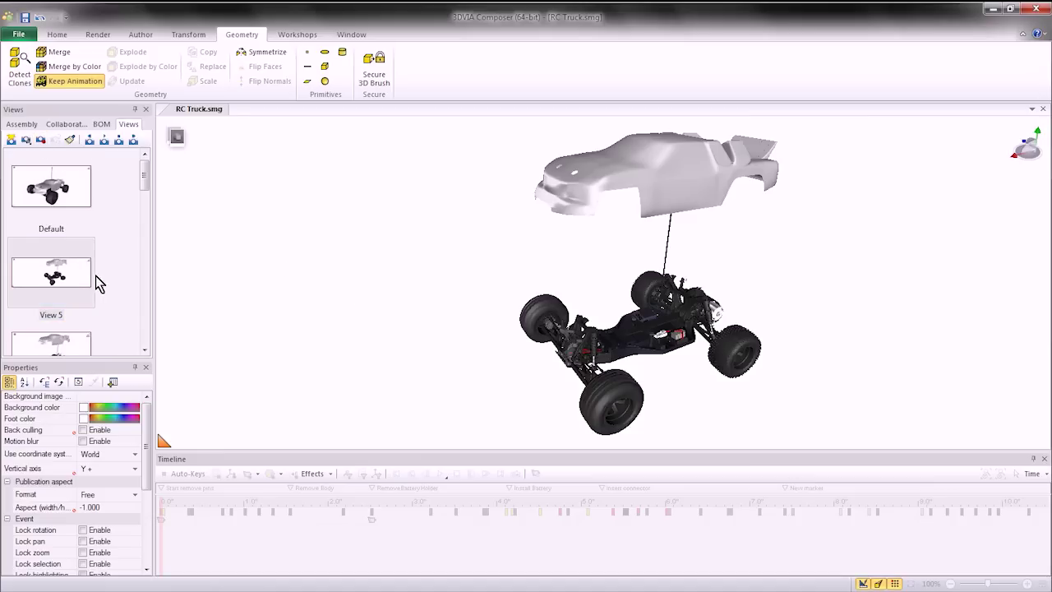
# Display View 1 with the red arrow above the truck's rear and update the saved view
pyautogui.moveTo(145, 174); pyautogui.dragTo(144, 211)
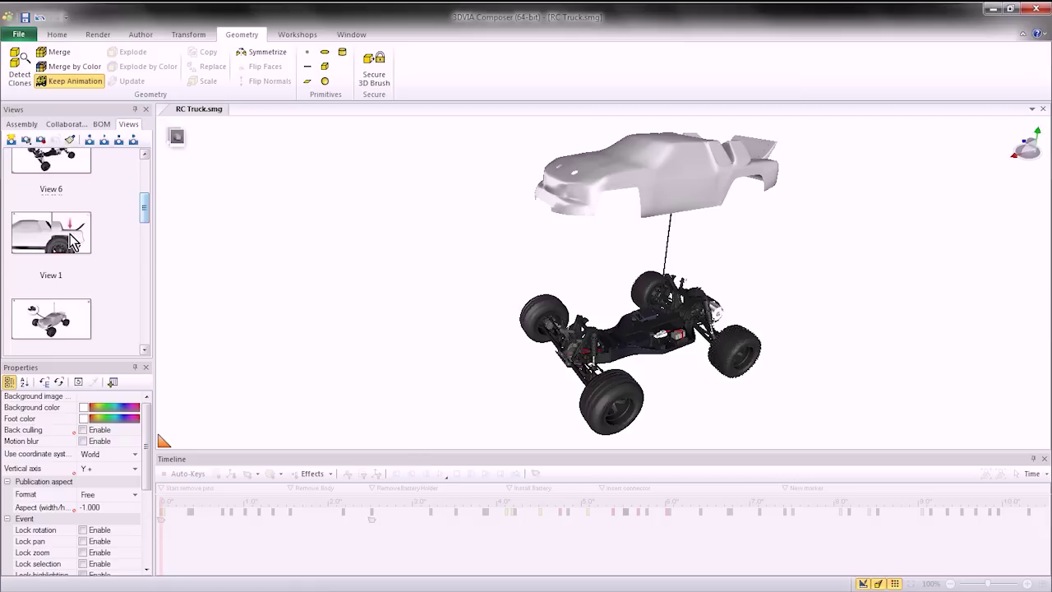
pyautogui.click(72, 243)
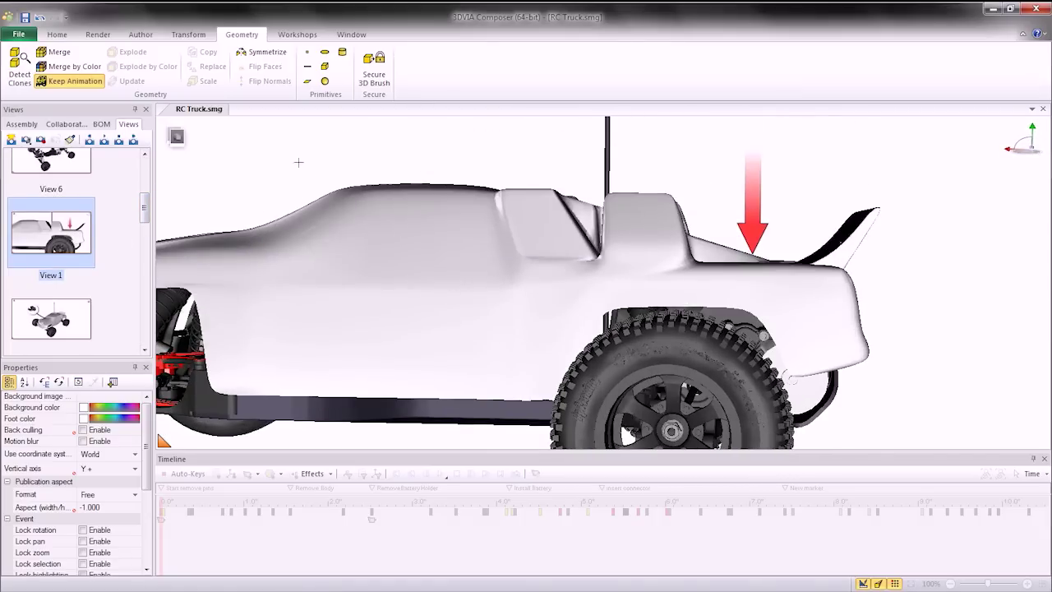
pyautogui.click(40, 141)
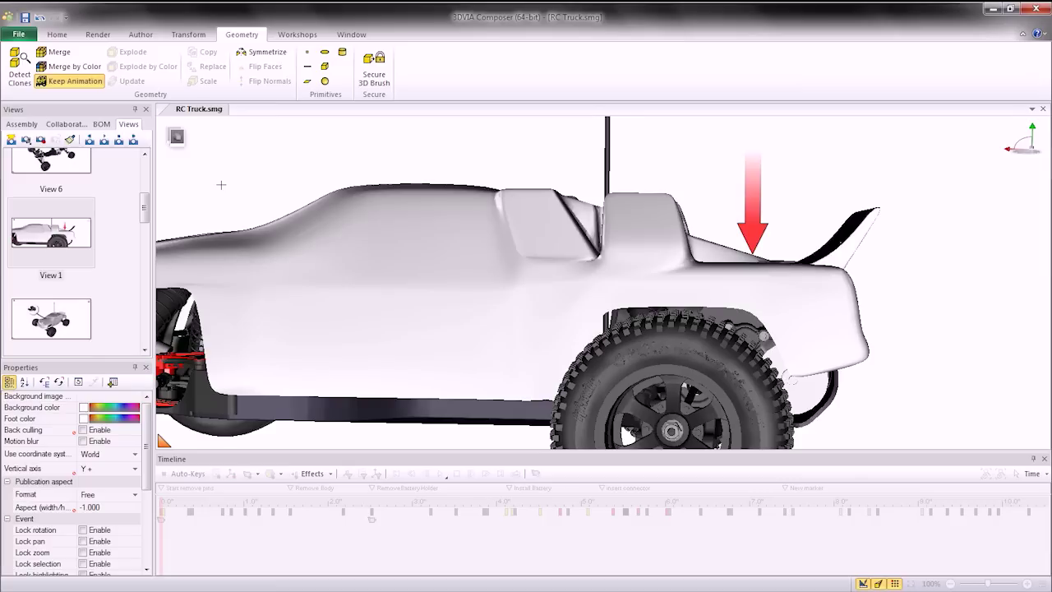
# Display the Default view and set the High Resolution Image workshop to export multiple images, one for each view
pyautogui.click(297, 34)
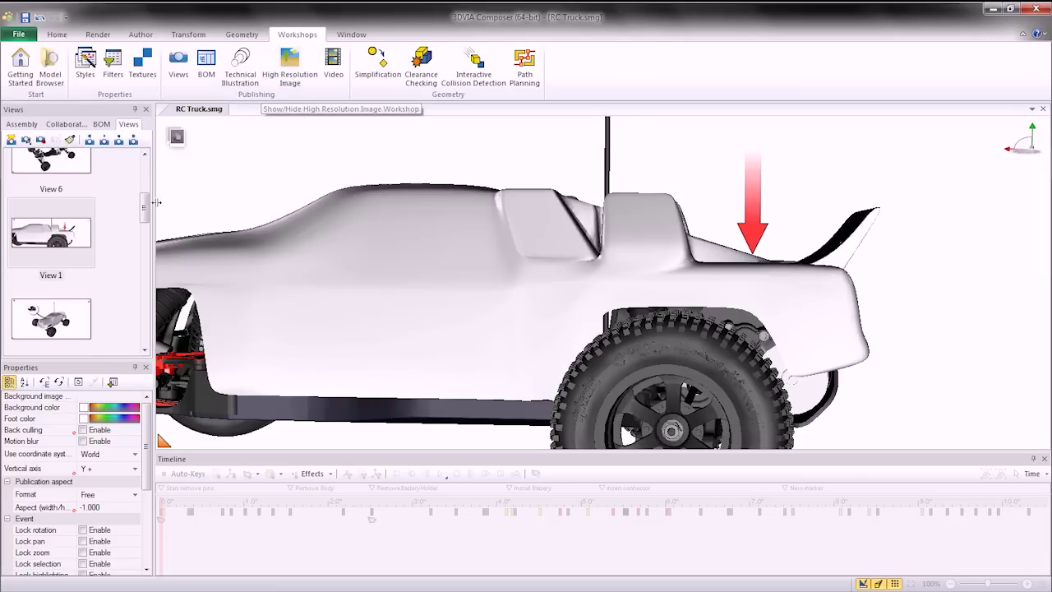
pyautogui.moveTo(145, 207); pyautogui.dragTo(144, 161)
pyautogui.click(47, 187)
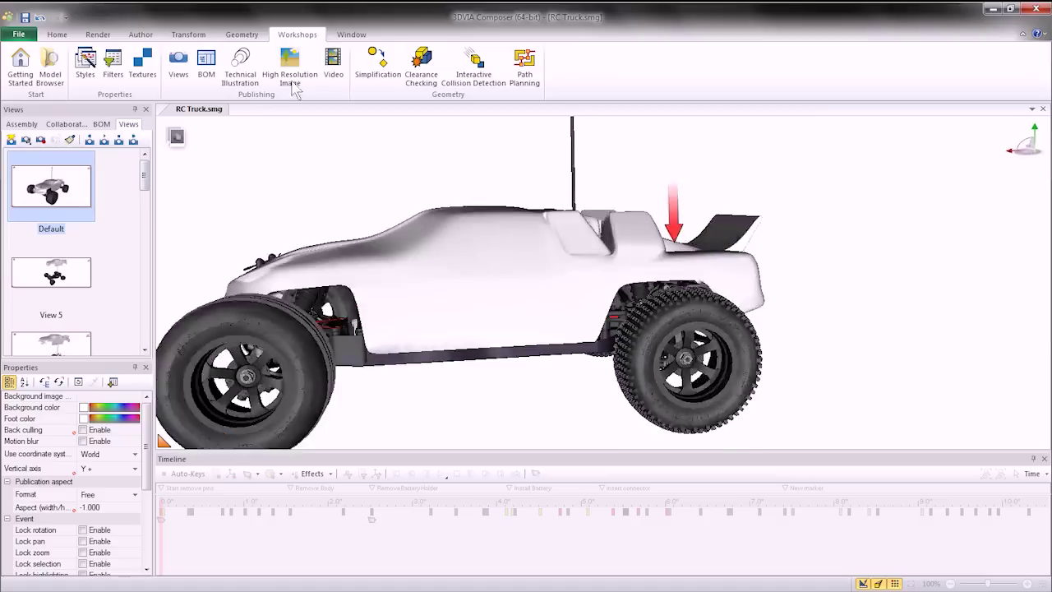
pyautogui.click(288, 72)
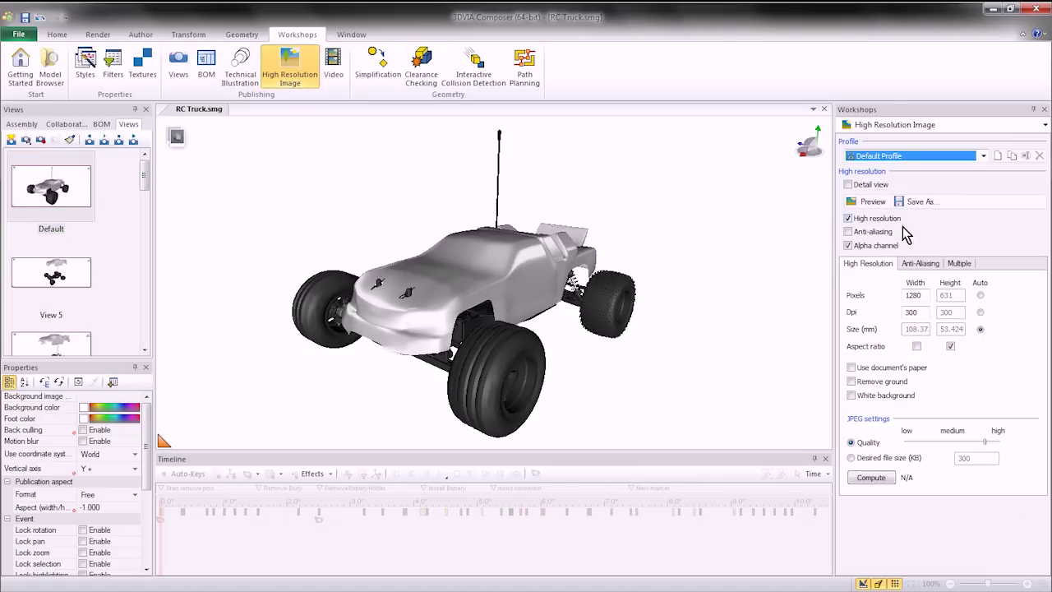
pyautogui.click(955, 265)
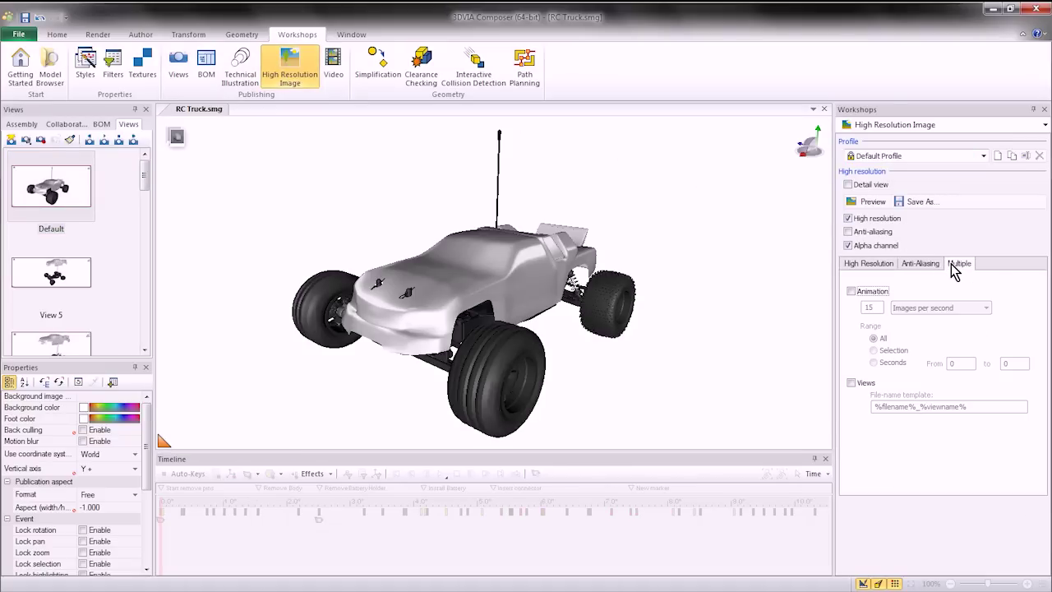
pyautogui.click(852, 383)
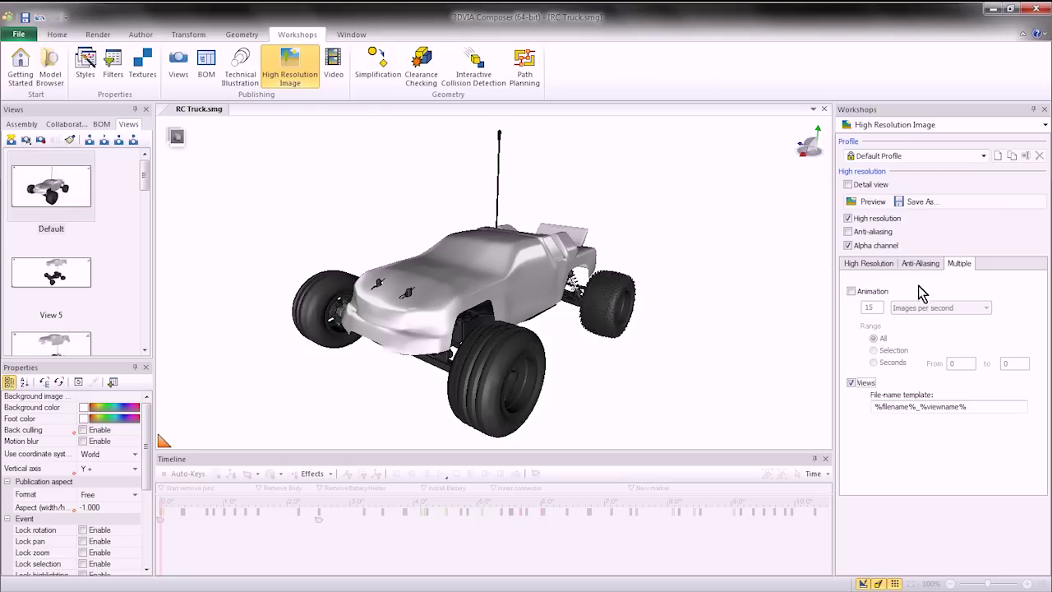
# Save the images of all views as RC Truck.jpg in the Virtual folder, and reopen the save dialog to examine the exported files
pyautogui.click(920, 203)
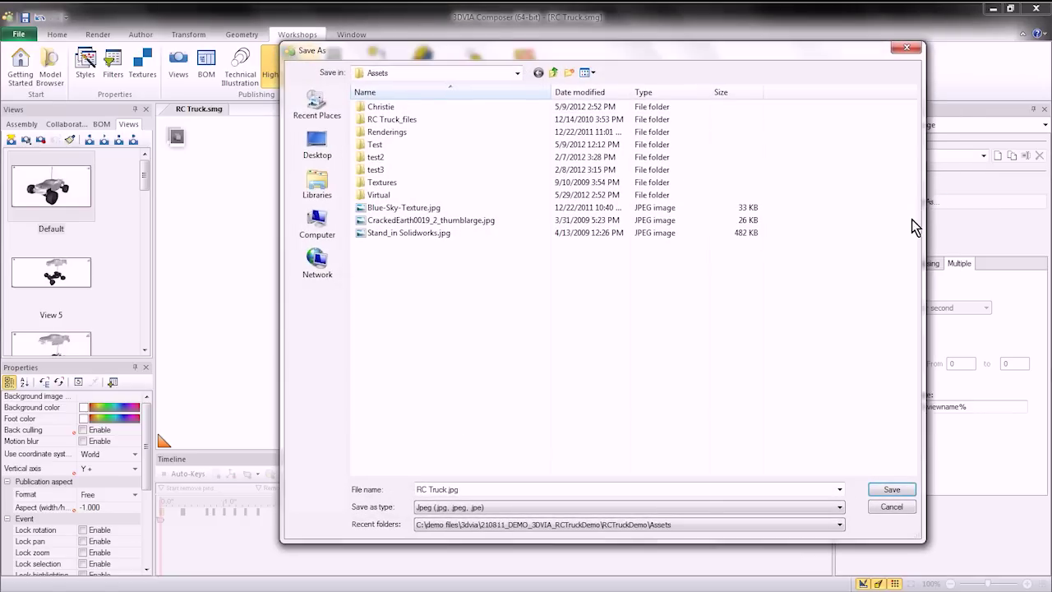
pyautogui.doubleClick(393, 195)
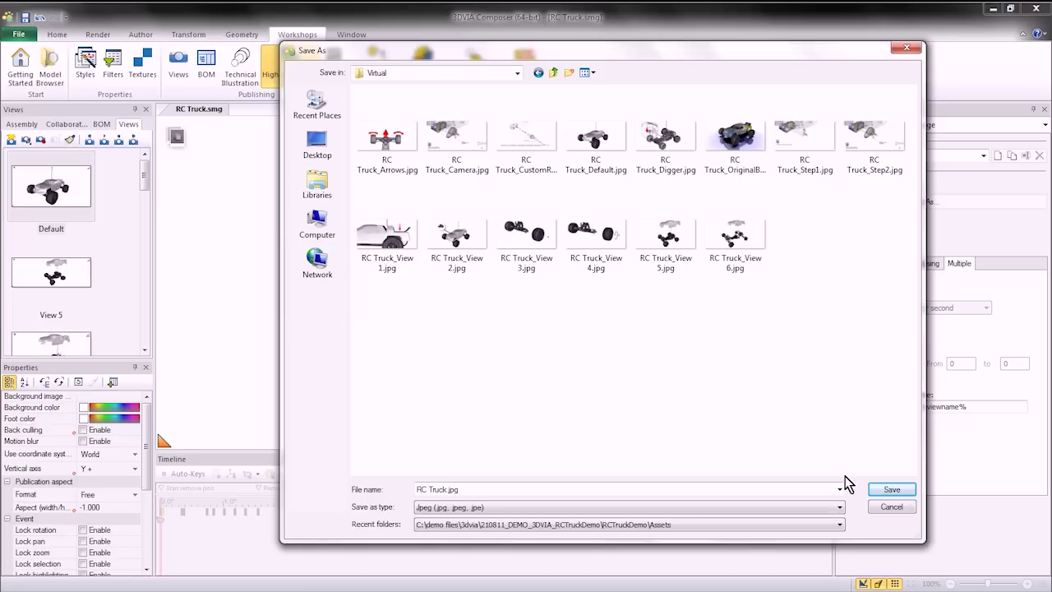
pyautogui.click(892, 491)
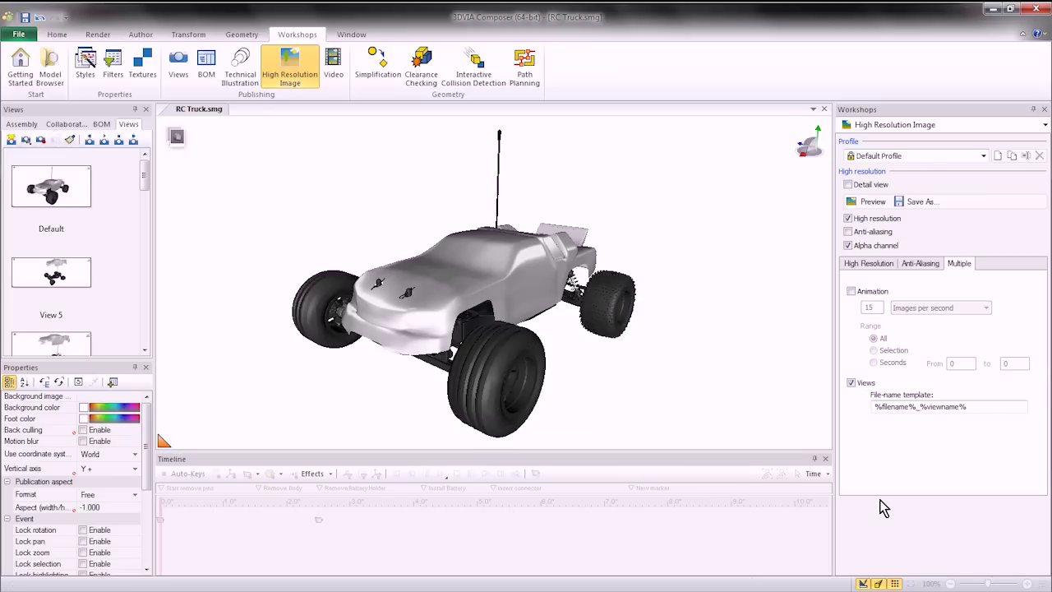
pyautogui.click(919, 203)
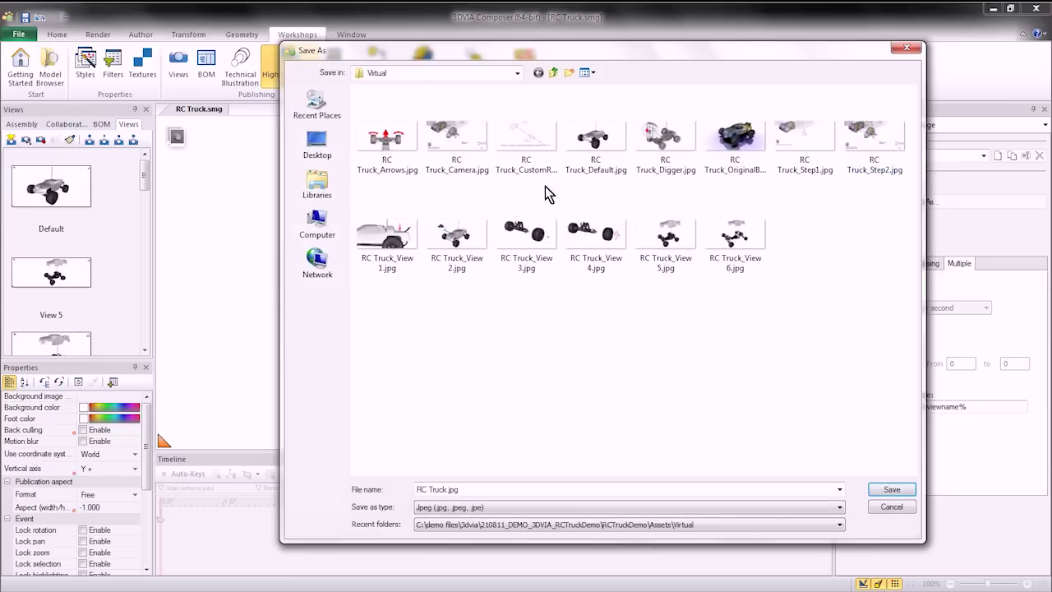
# Preview the exported view images one after another, starting with RC Truck_Arrows.jpg, and close the save dialog without saving
pyautogui.click(363, 143)
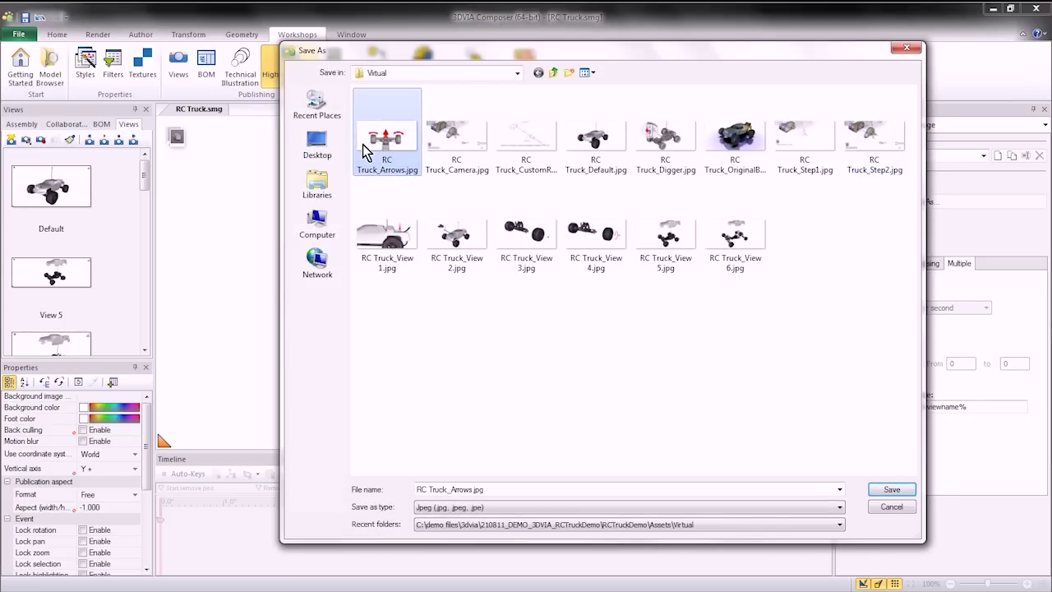
pyautogui.rightClick(362, 143)
pyautogui.click(397, 175)
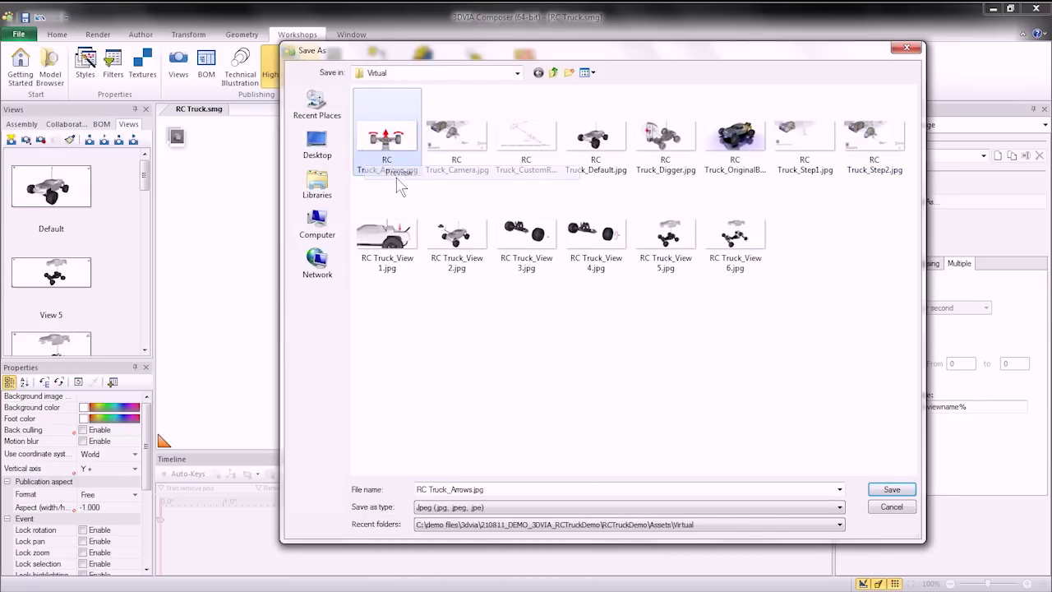
pyautogui.press('Right')
pyautogui.press('Right')
pyautogui.press('Right')
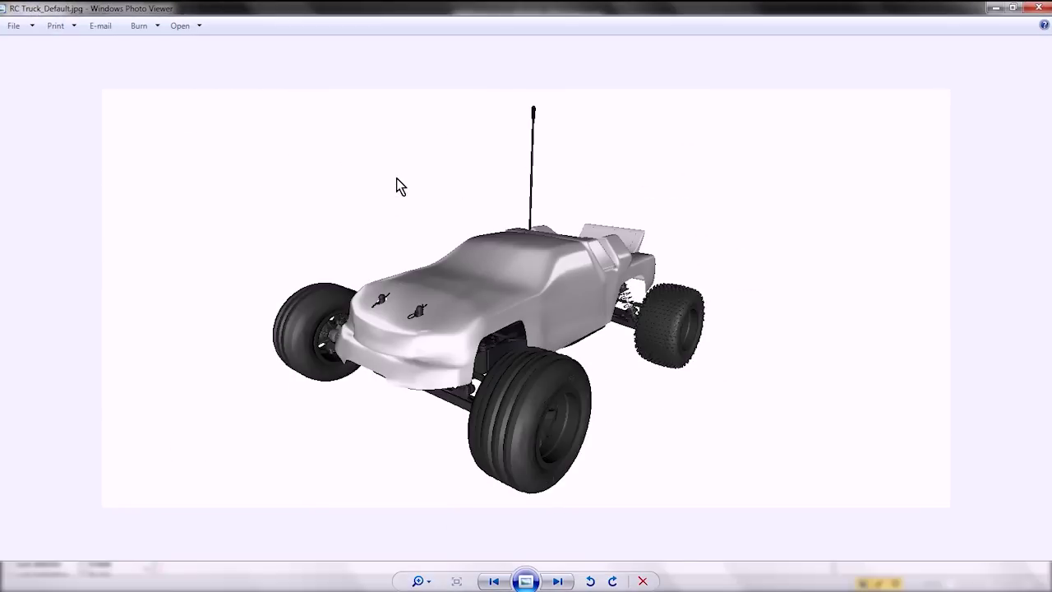
pyautogui.press('Right')
pyautogui.press('Right')
pyautogui.press('Right')
pyautogui.press('Right')
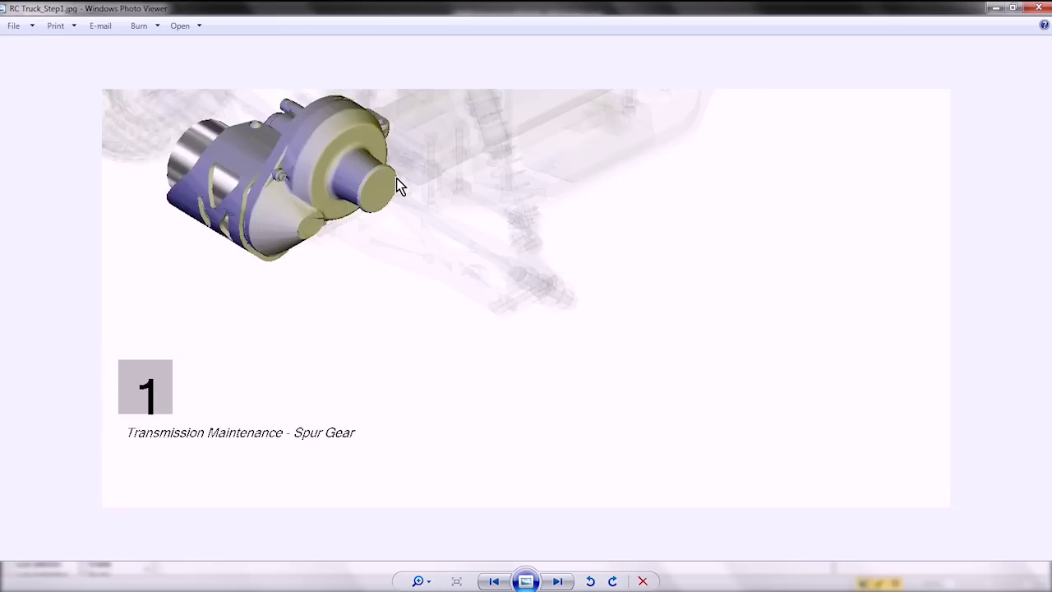
pyautogui.press('Right')
pyautogui.press('Right')
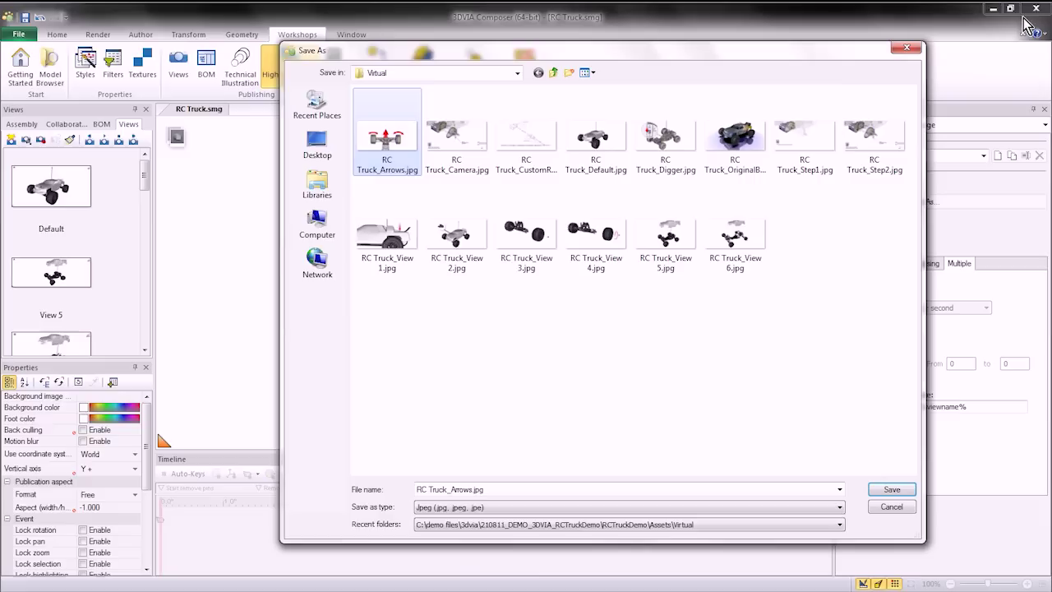
pyautogui.click(903, 52)
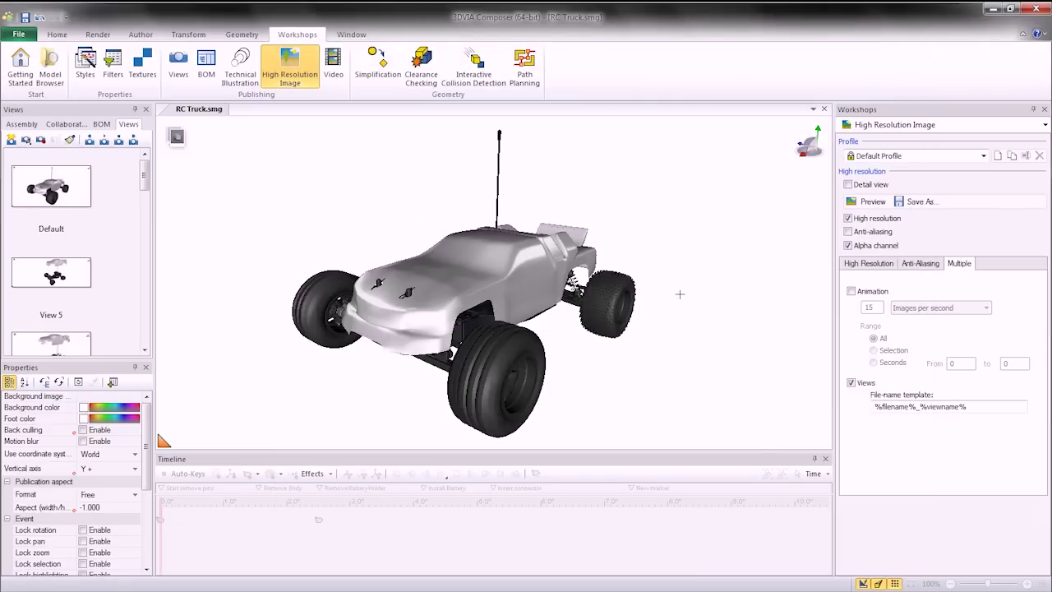
# Switch to the animation timeline without saving the CustomRendering view changes, play the disassembly animation, and stop it
pyautogui.click(243, 518)
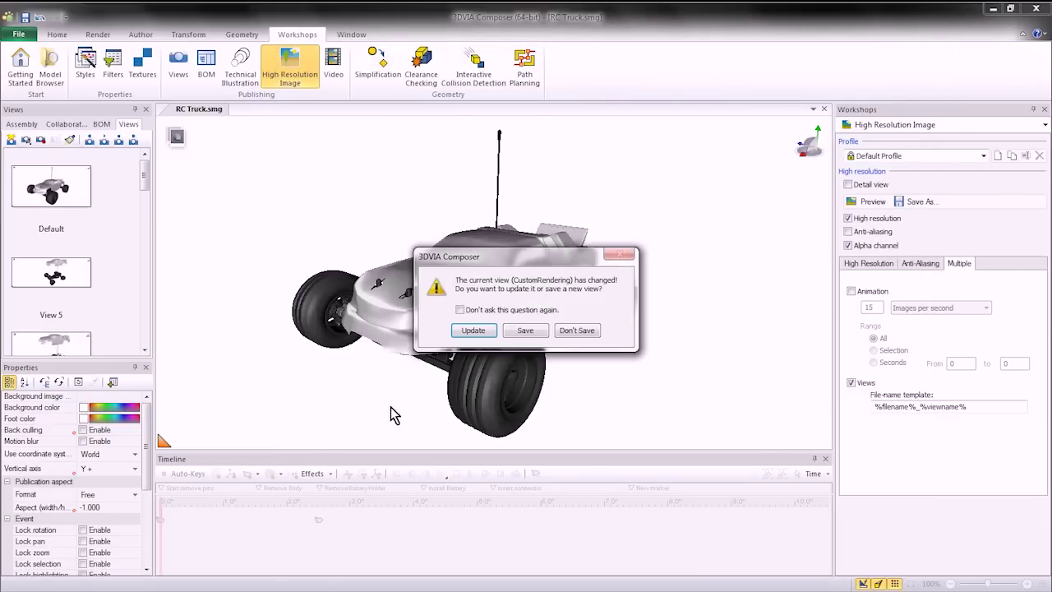
pyautogui.click(588, 333)
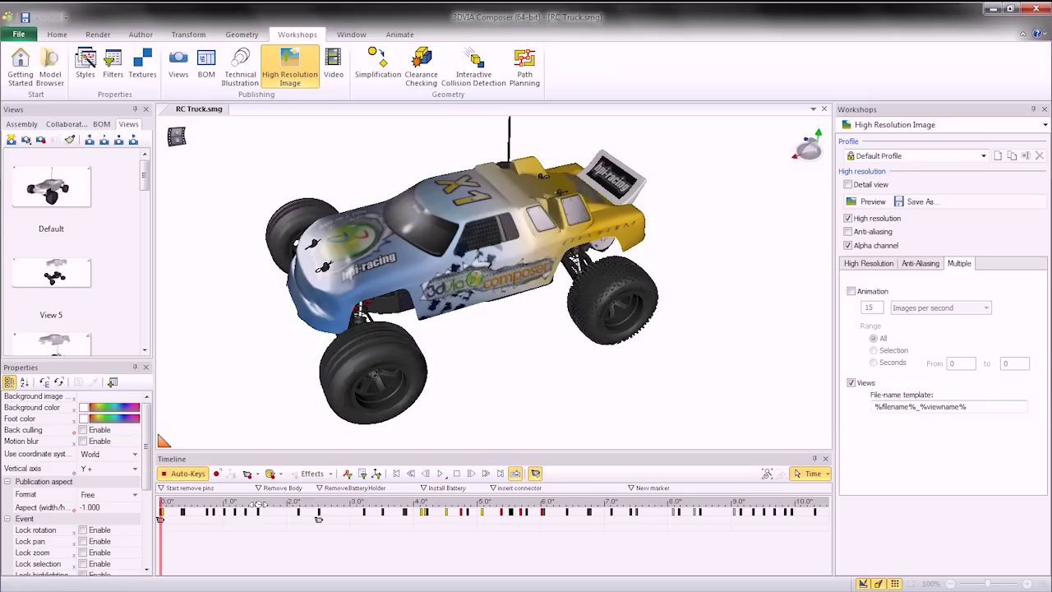
pyautogui.click(442, 474)
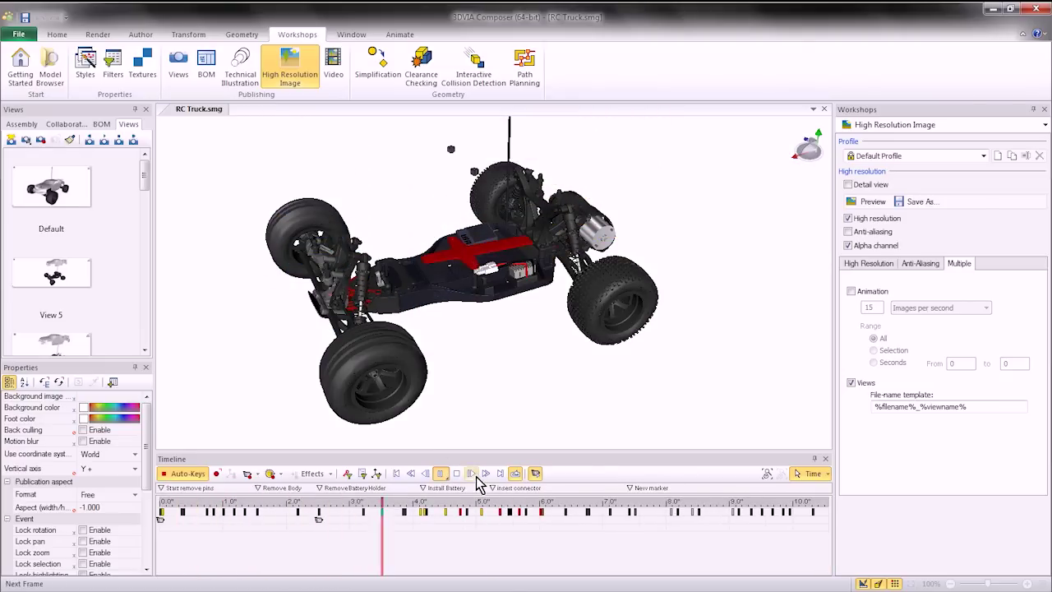
pyautogui.click(457, 474)
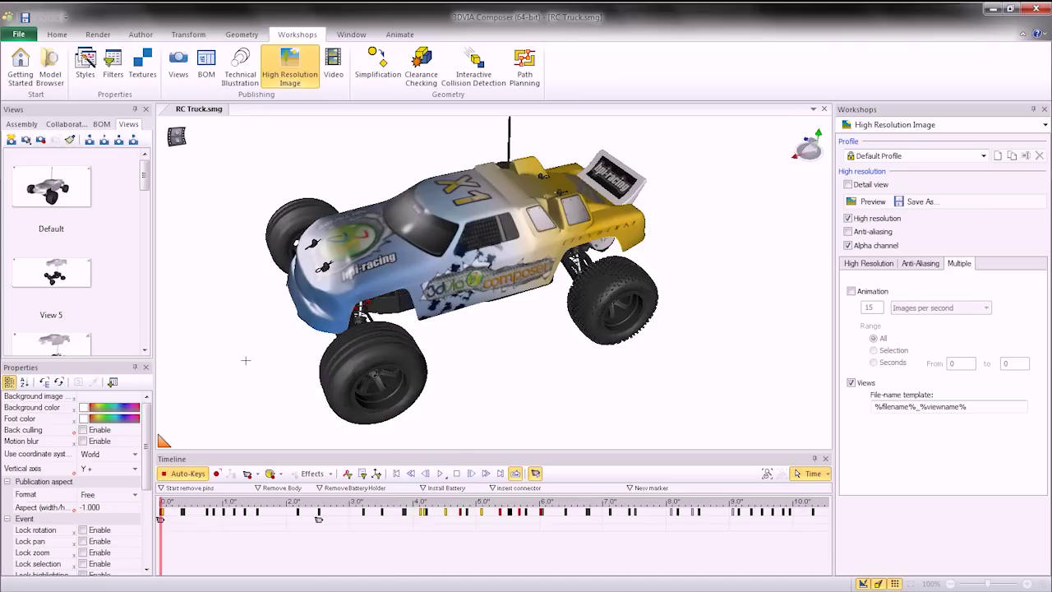
# Save the RC Truck document, switch to Internet Explorer, and reload the Parts Lookup.html work instruction page
pyautogui.click(22, 19)
pyautogui.click(24, 18)
pyautogui.click(146, 589)
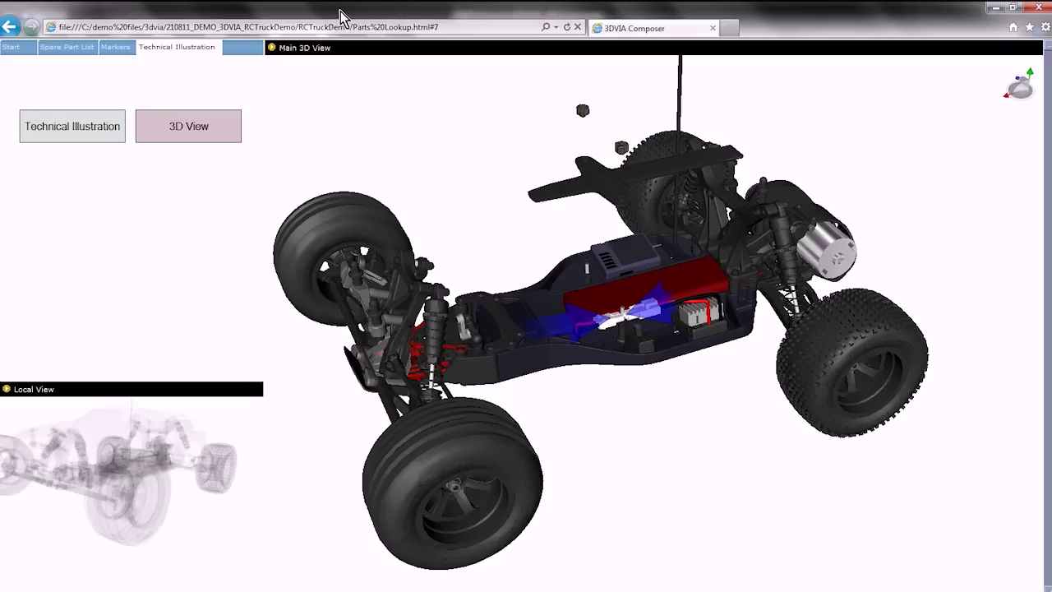
pyautogui.press('F5')
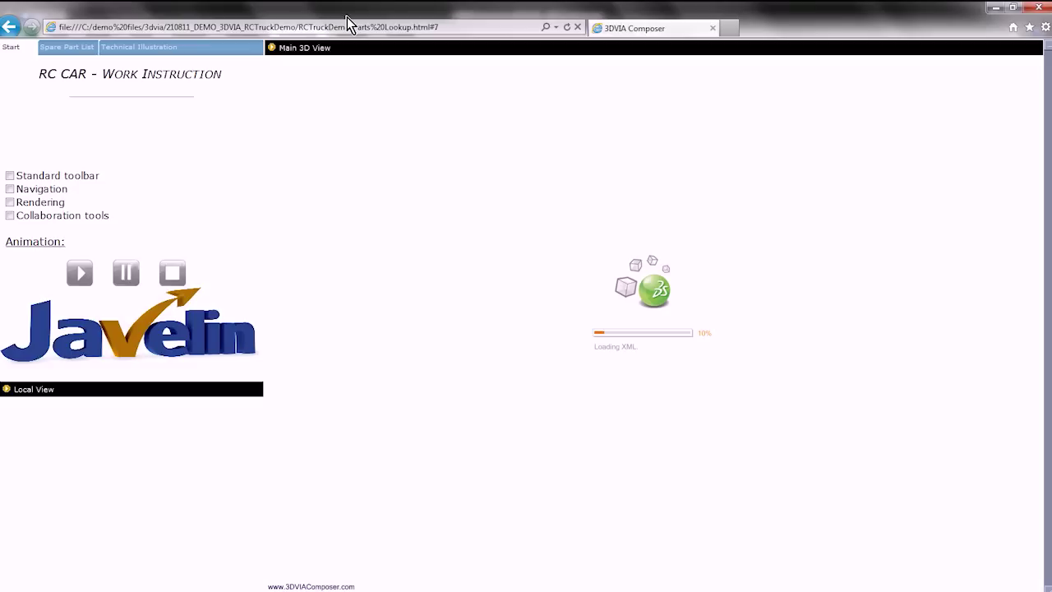
# Examine the truck's rear wing up close in the work instruction's main 3D view and play the page's animation
pyautogui.moveTo(500, 186); pyautogui.dragTo(372, 186)
pyautogui.scroll(-3, 770, 354)
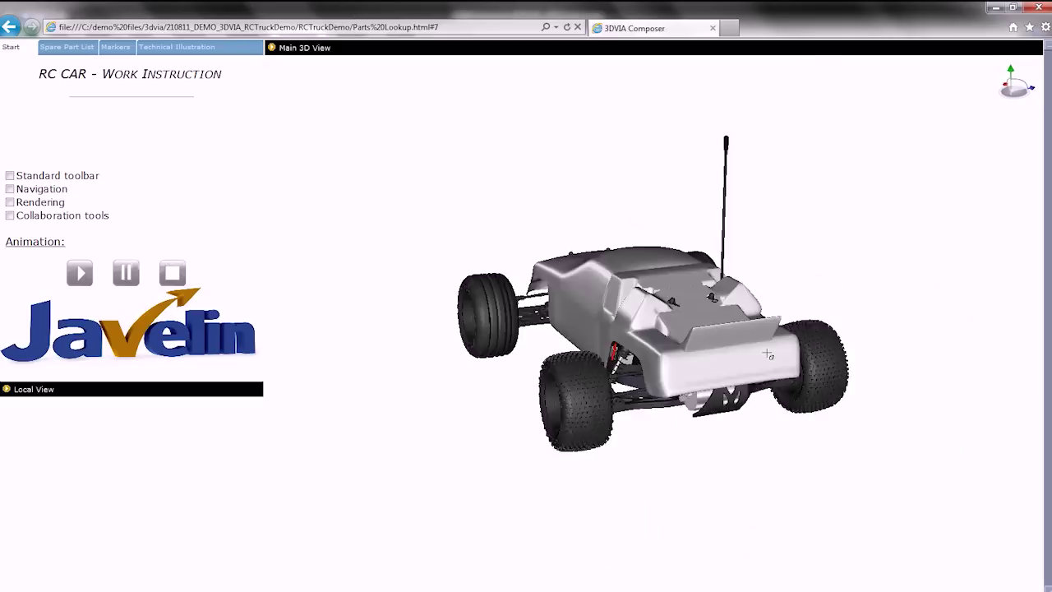
pyautogui.scroll(8, 643, 312)
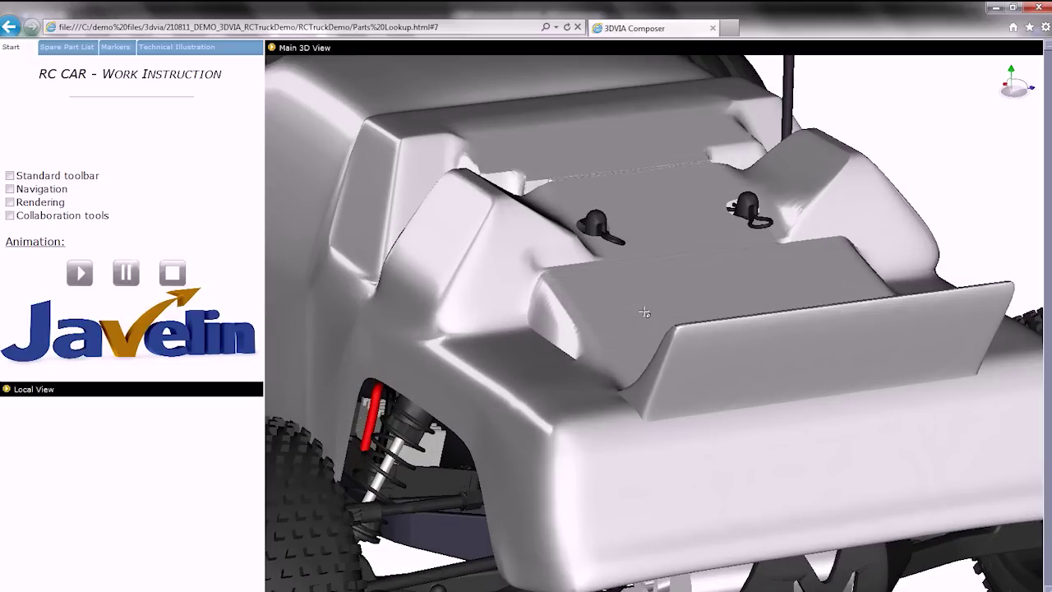
pyautogui.click(643, 311)
pyautogui.click(83, 276)
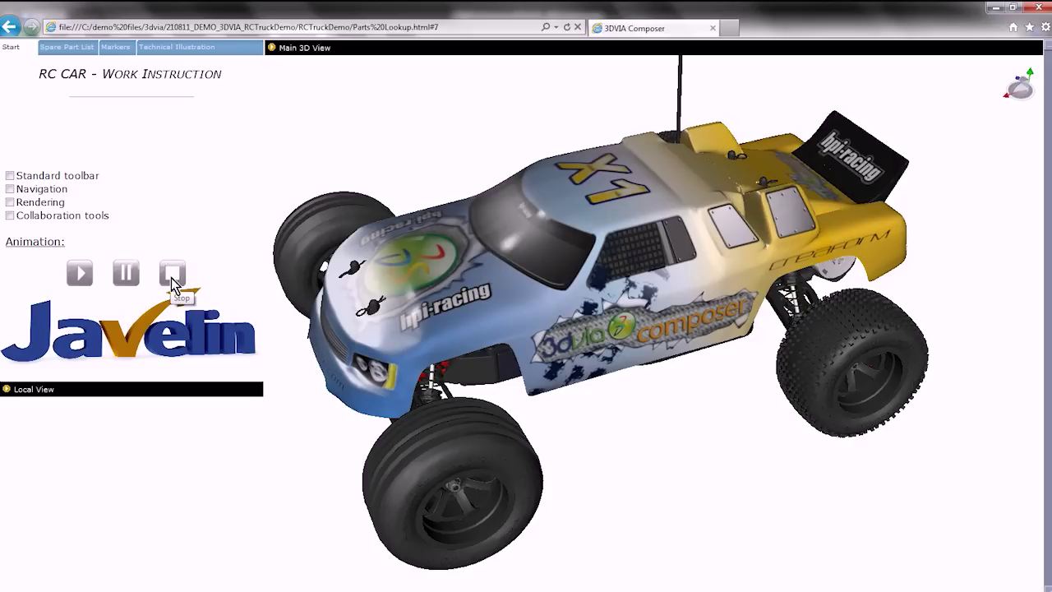
# Minimise the browser and 3DVIA Composer, and open the recent presentation Composer Outro.pptx
pyautogui.click(993, 9)
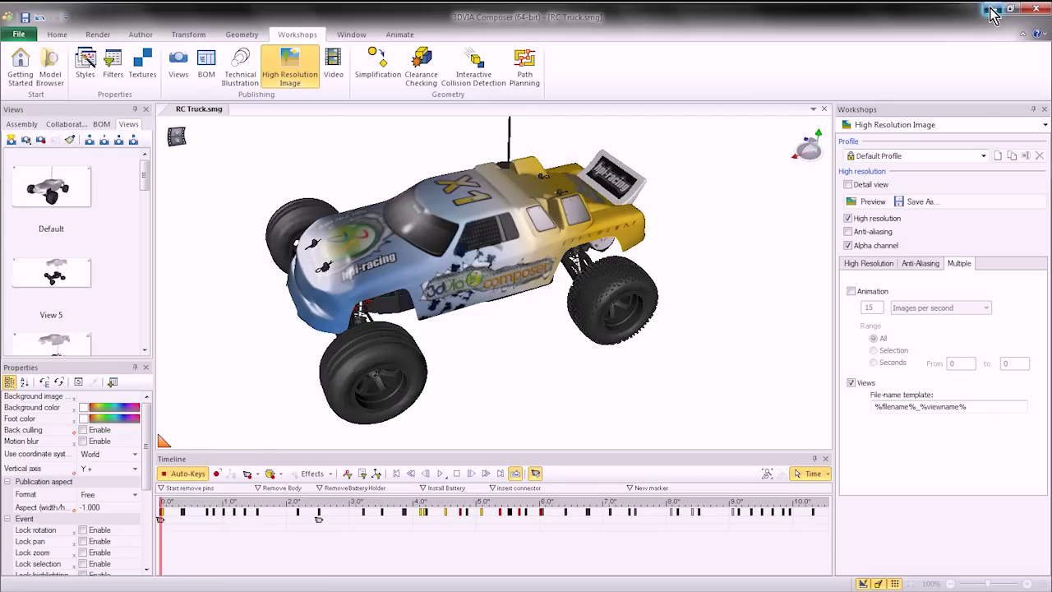
pyautogui.click(993, 12)
pyautogui.click(13, 585)
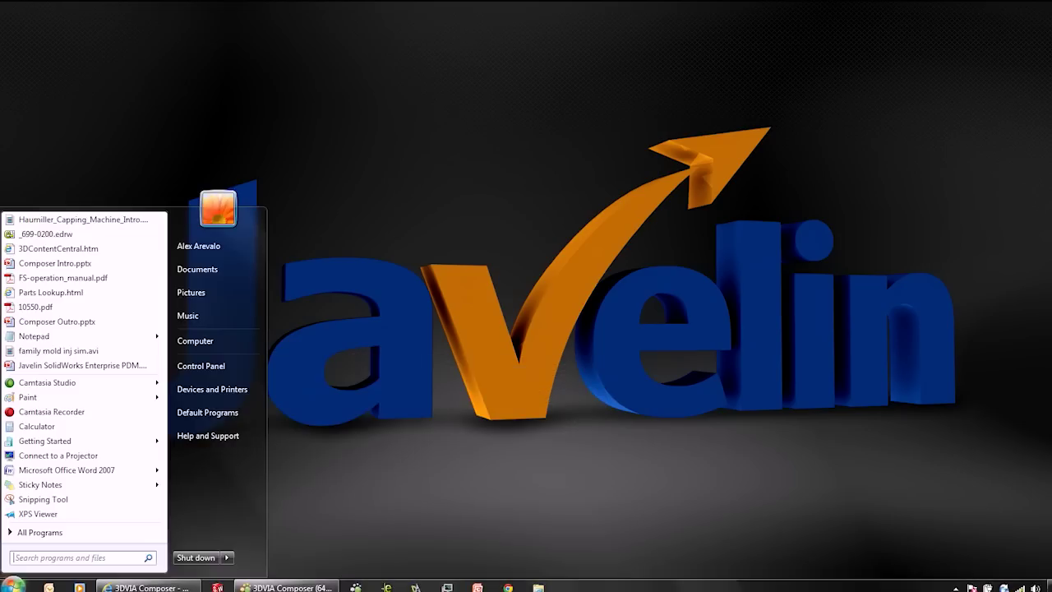
pyautogui.click(42, 324)
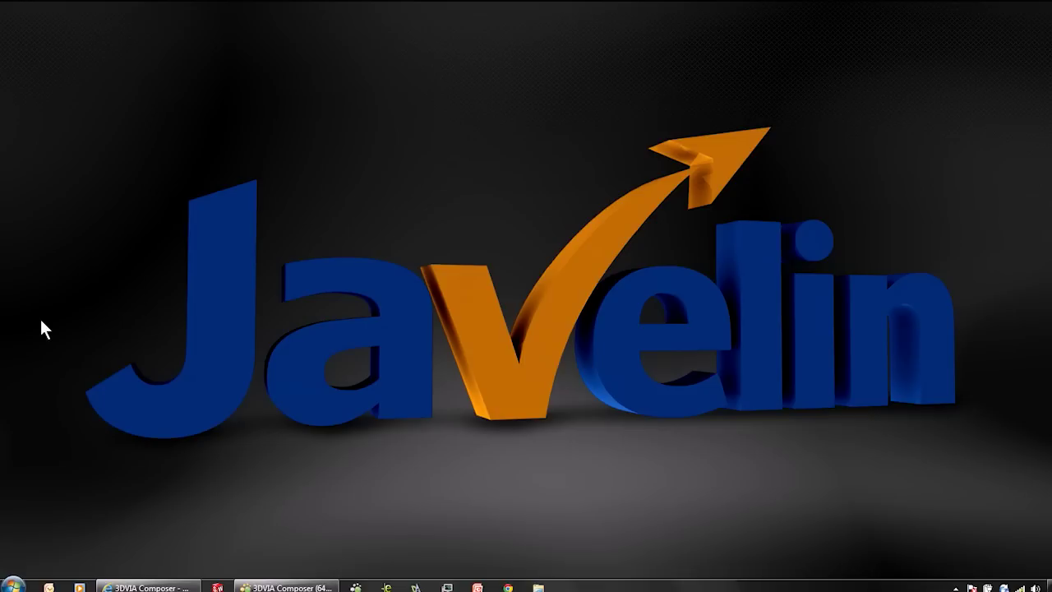